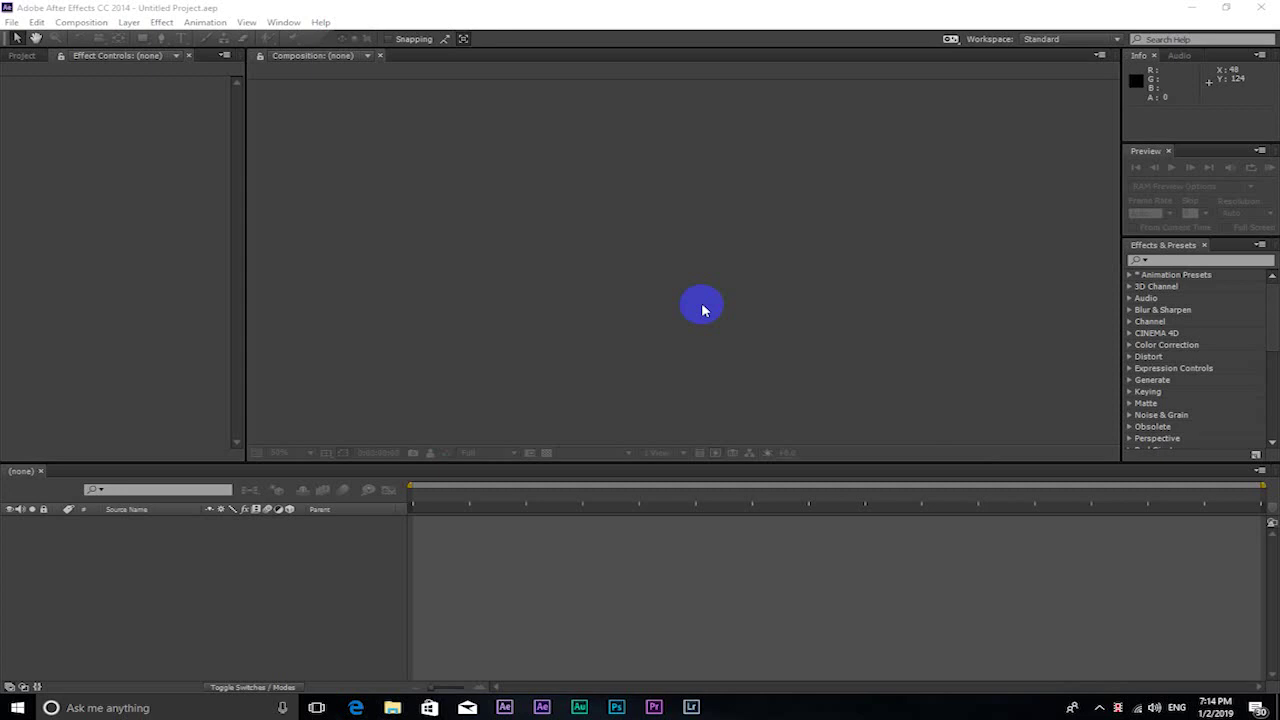
Step: Create the Picture composition with the HDTV 1080 25 preset (1920×1080, 30 seconds)
left_click(80, 23)
left_click(86, 36)
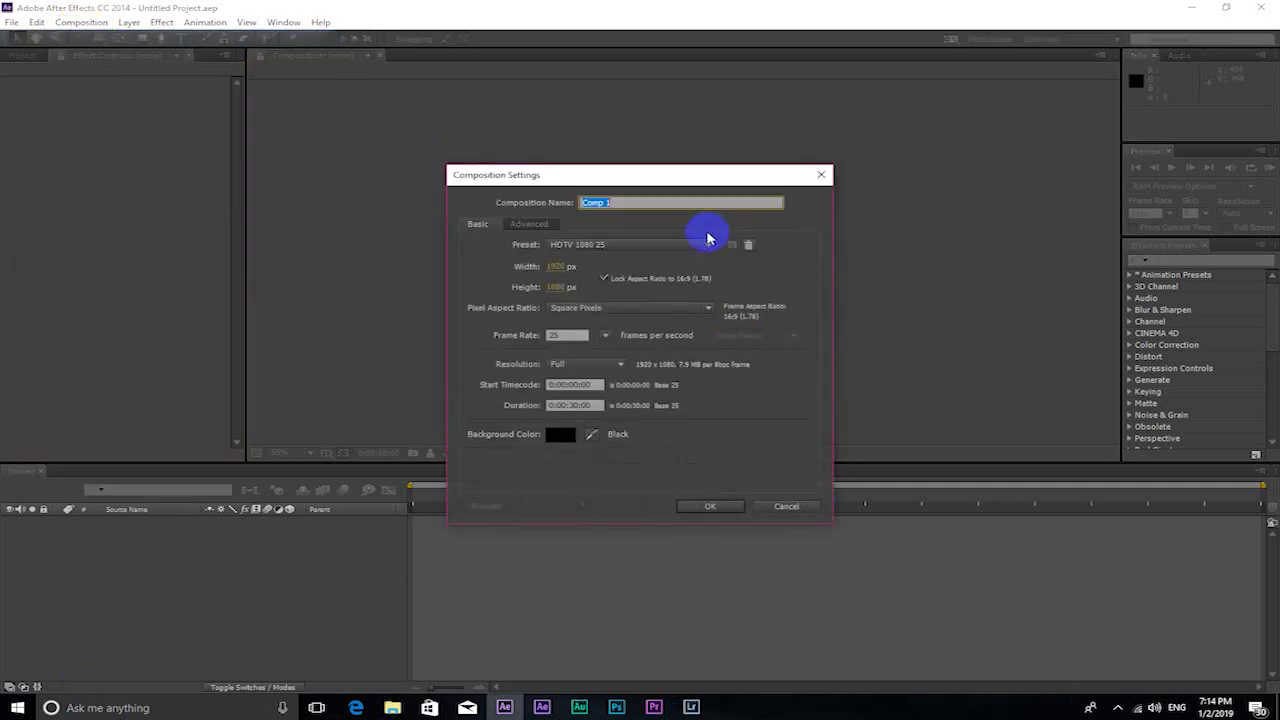
left_click_drag(640, 176, 632, 137)
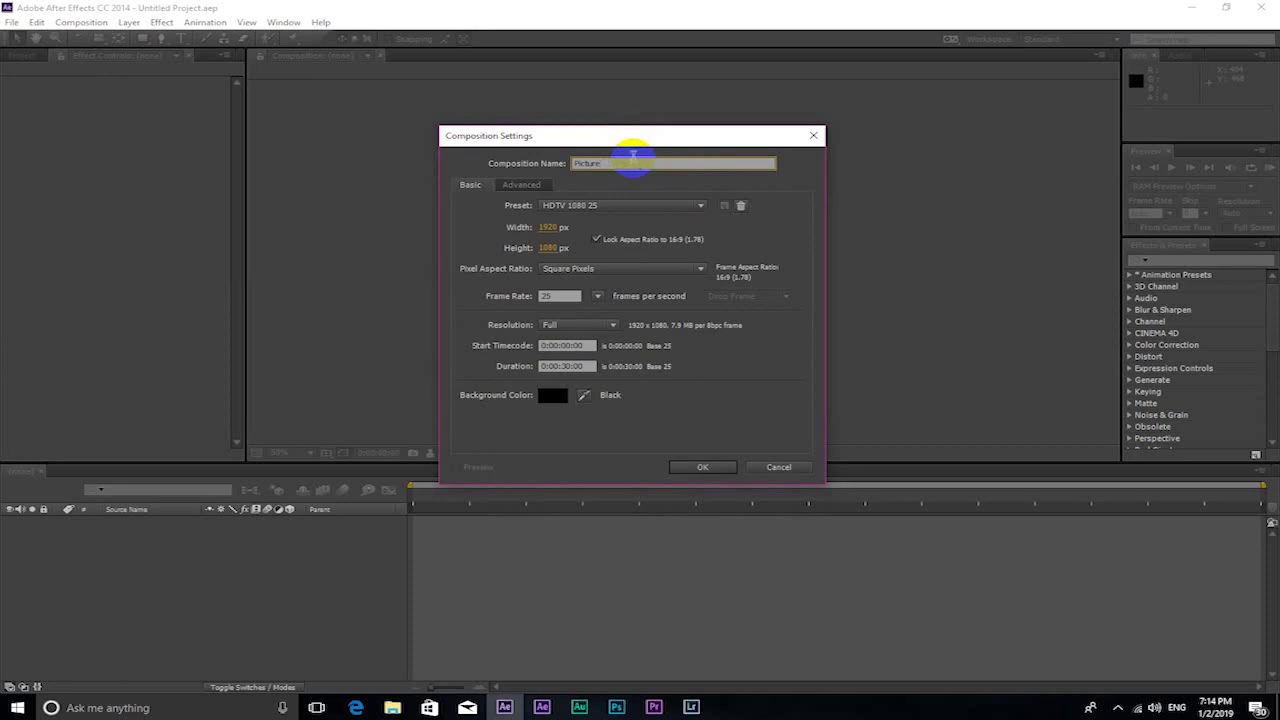
left_click(563, 207)
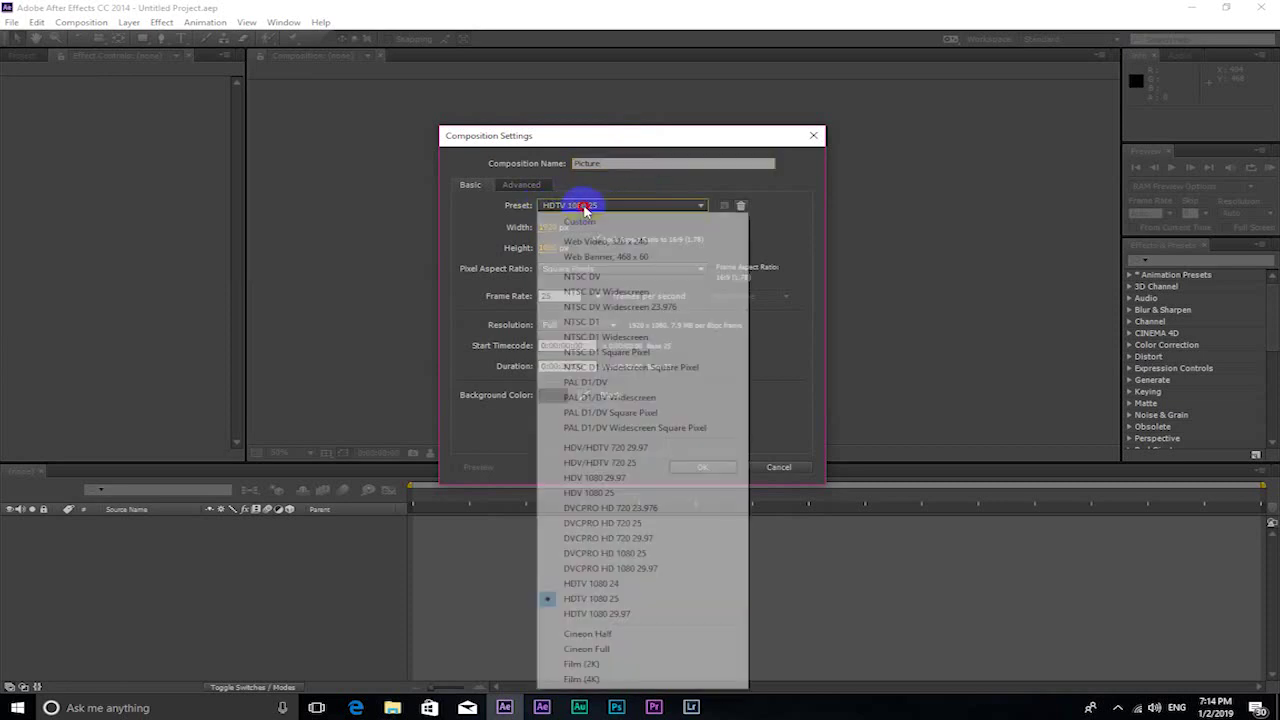
left_click(586, 598)
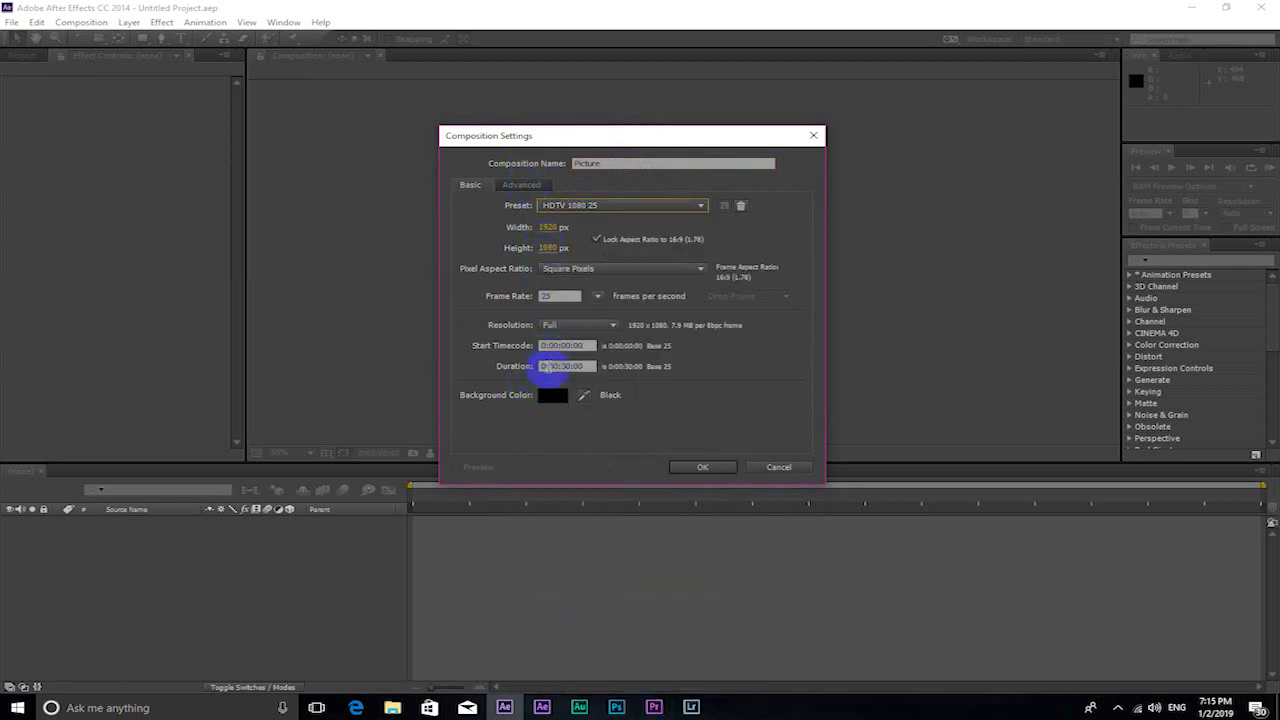
left_click(690, 468)
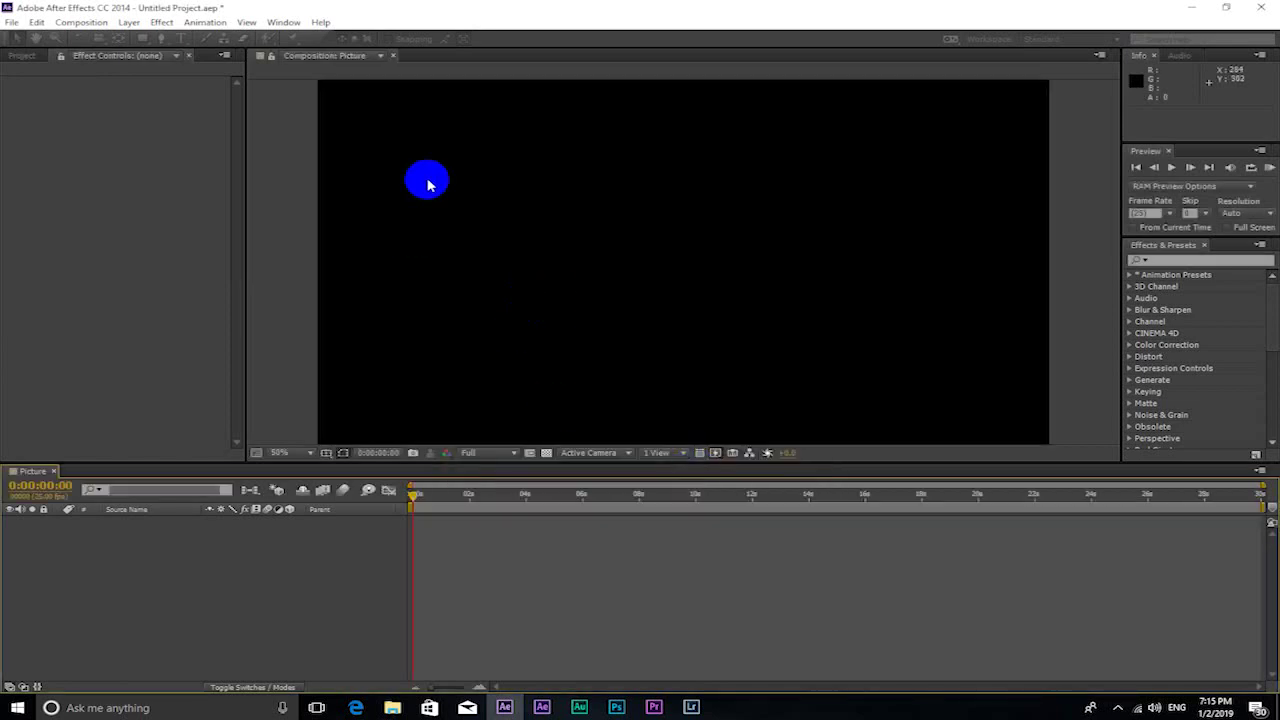
Step: Open the Import File window from the Project panel
left_click(20, 56)
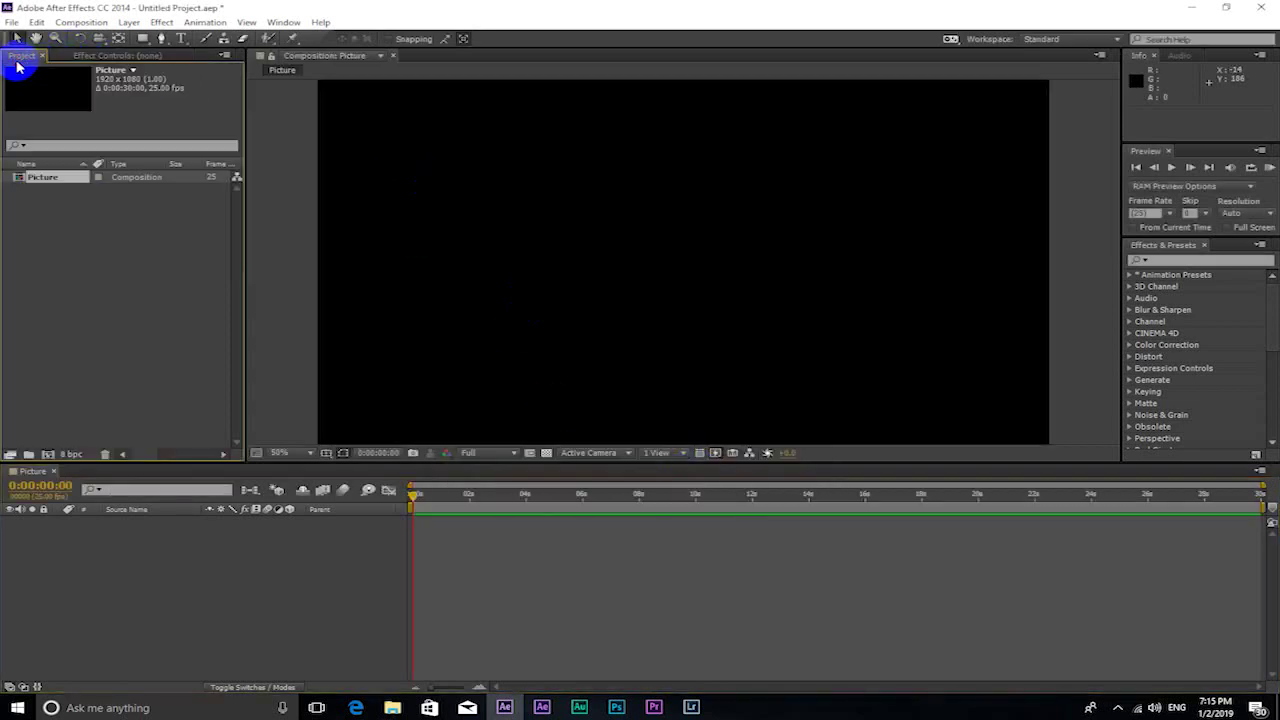
double_click(94, 289)
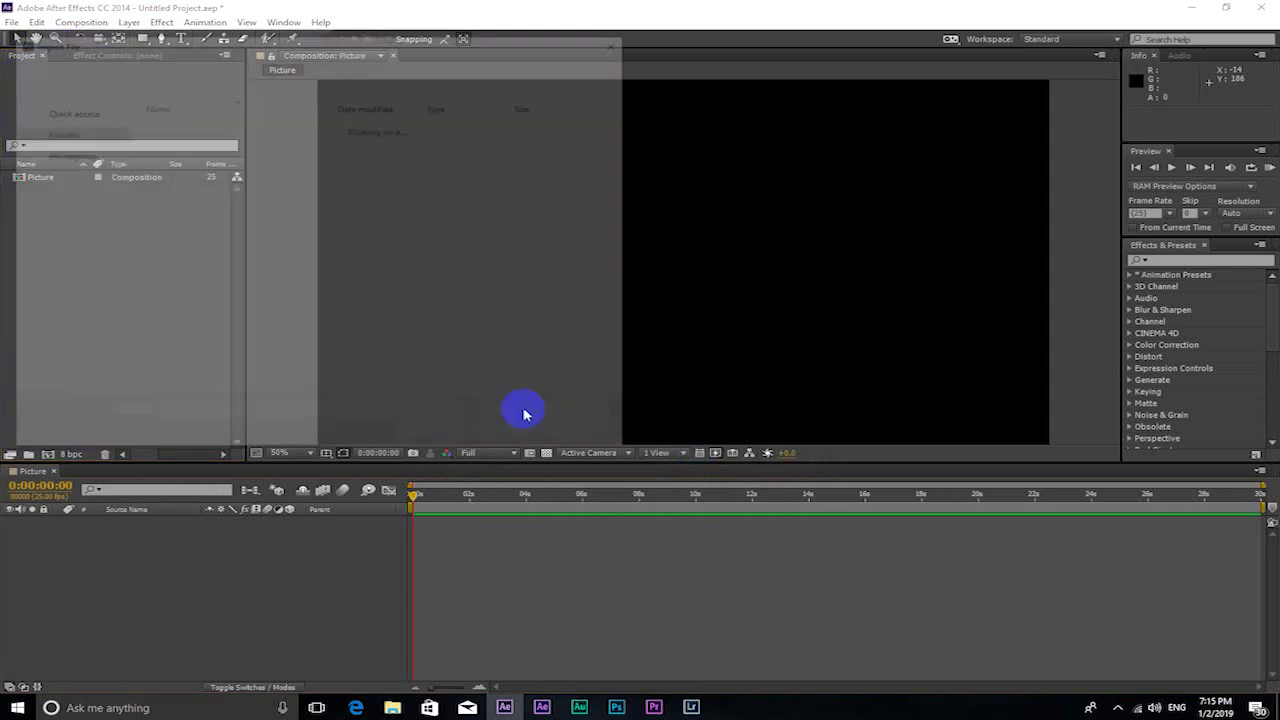
left_click(580, 434)
right_click(63, 277)
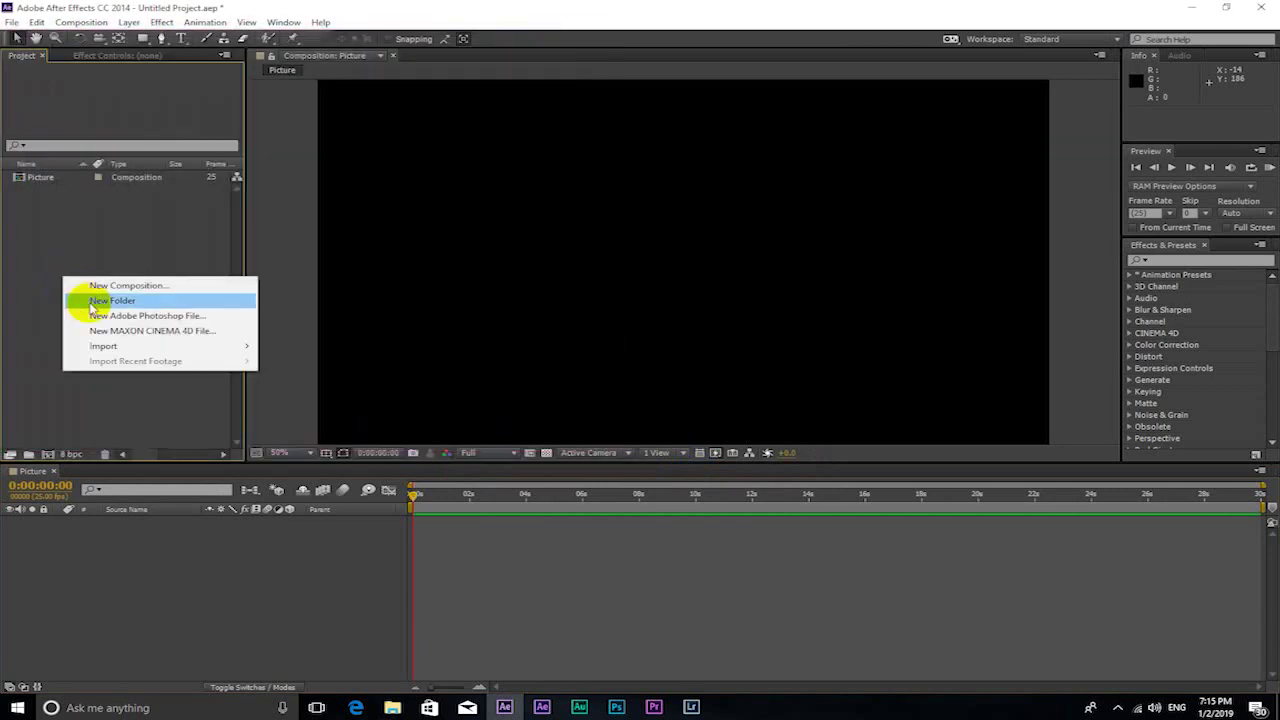
left_click(127, 249)
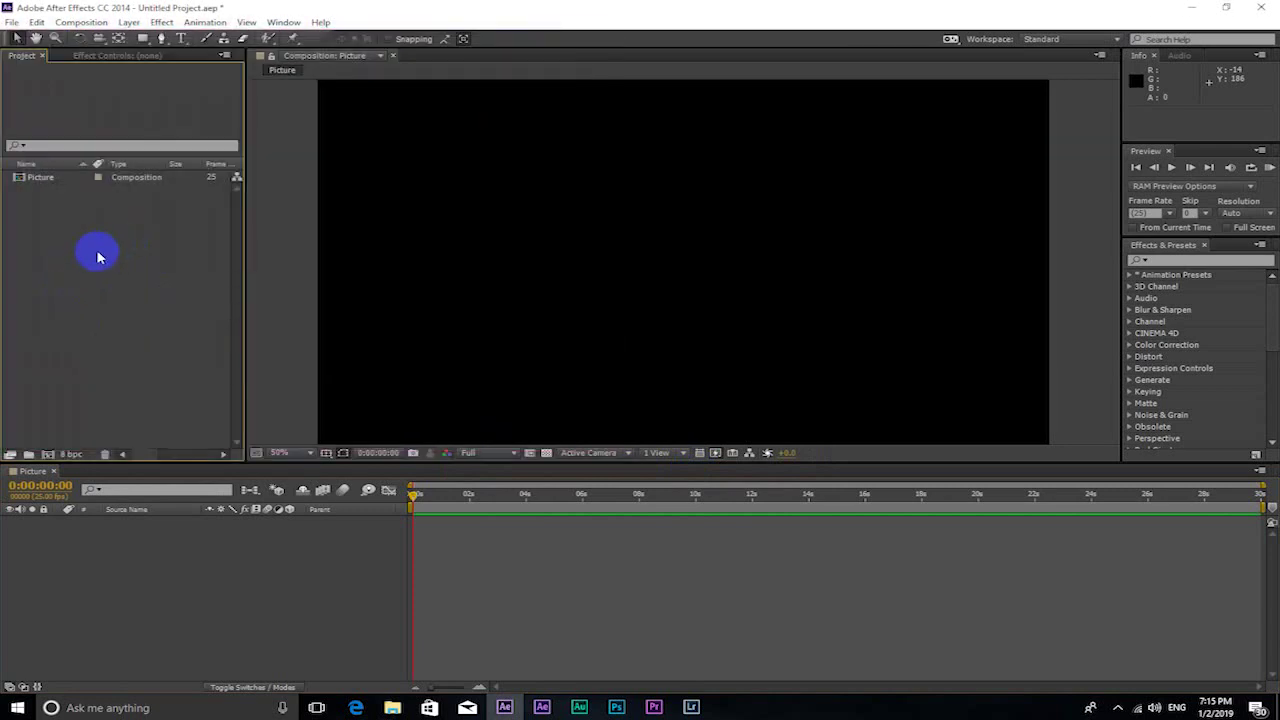
left_click(138, 288)
double_click(138, 288)
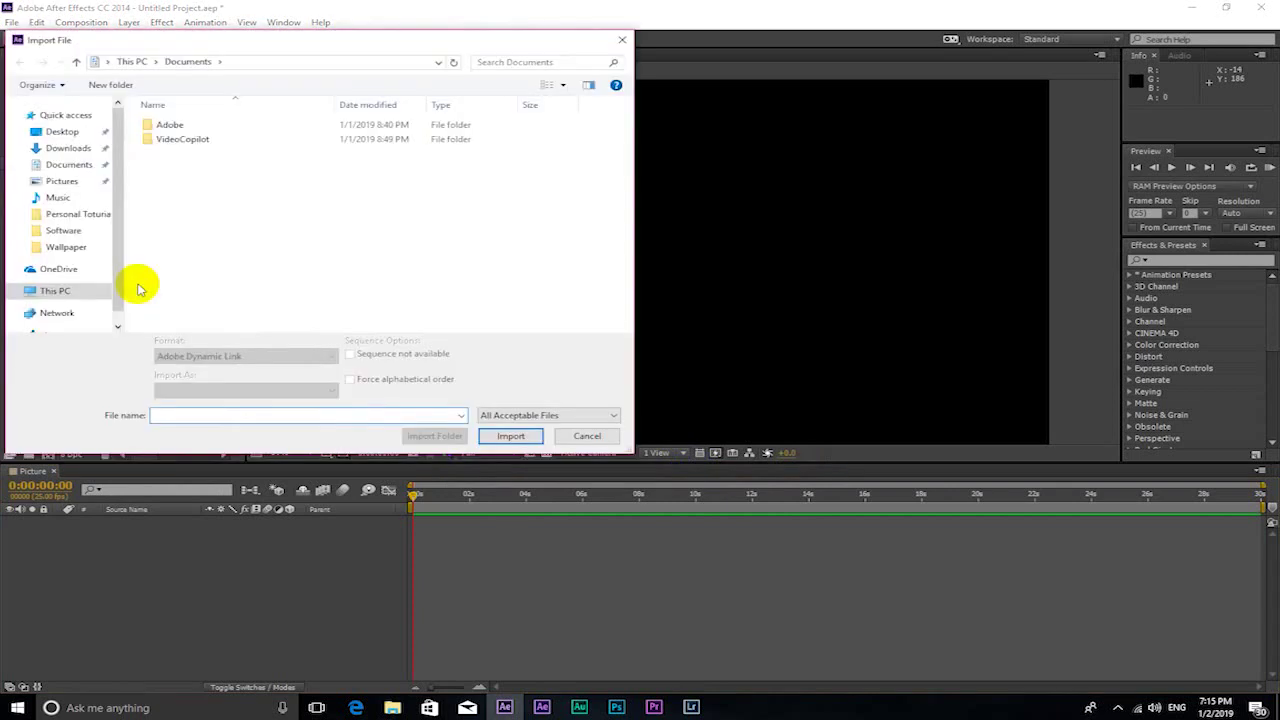
Step: Browse to D: > Personal Totutial and import the Wedding Picture folder
left_click(55, 291)
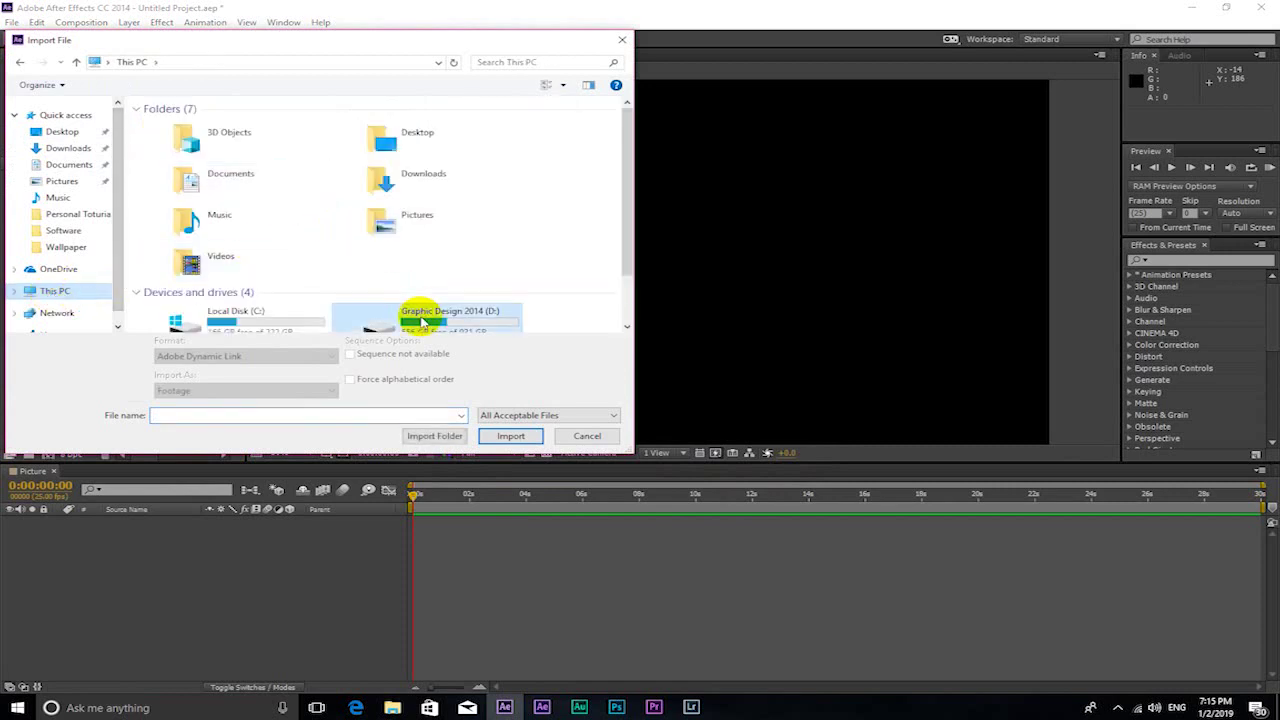
left_click(423, 318)
double_click(423, 312)
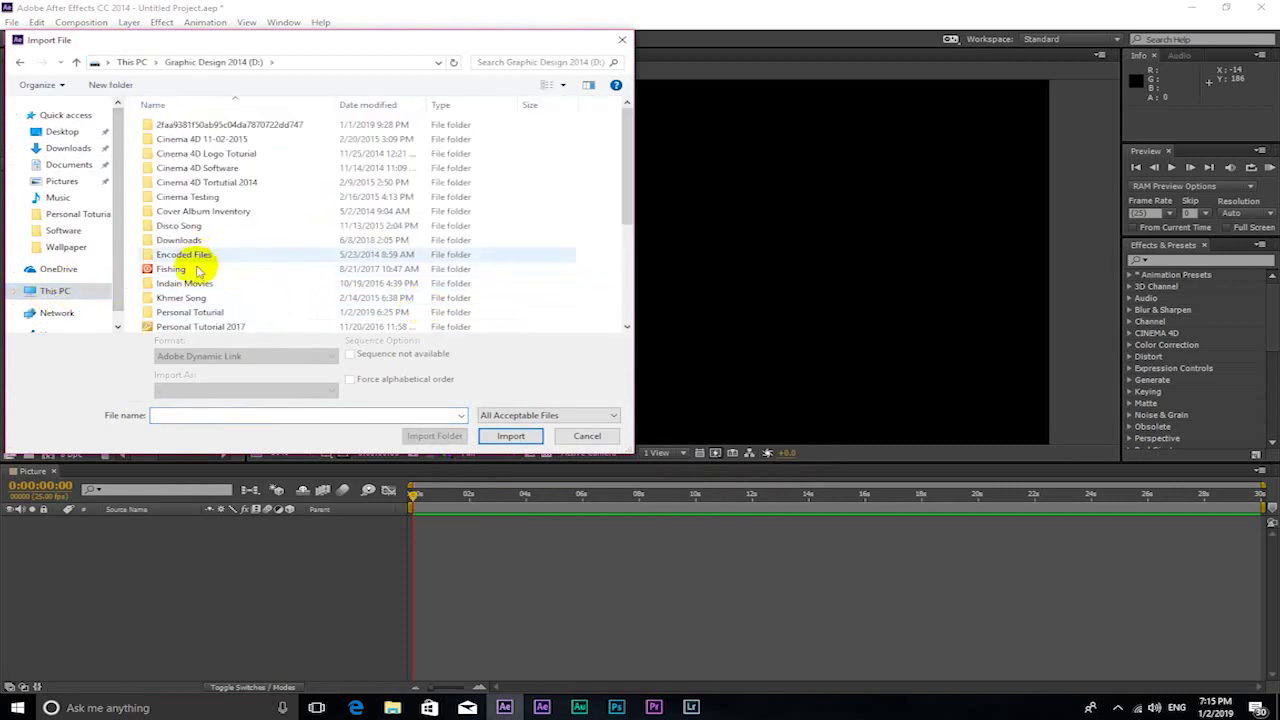
double_click(195, 313)
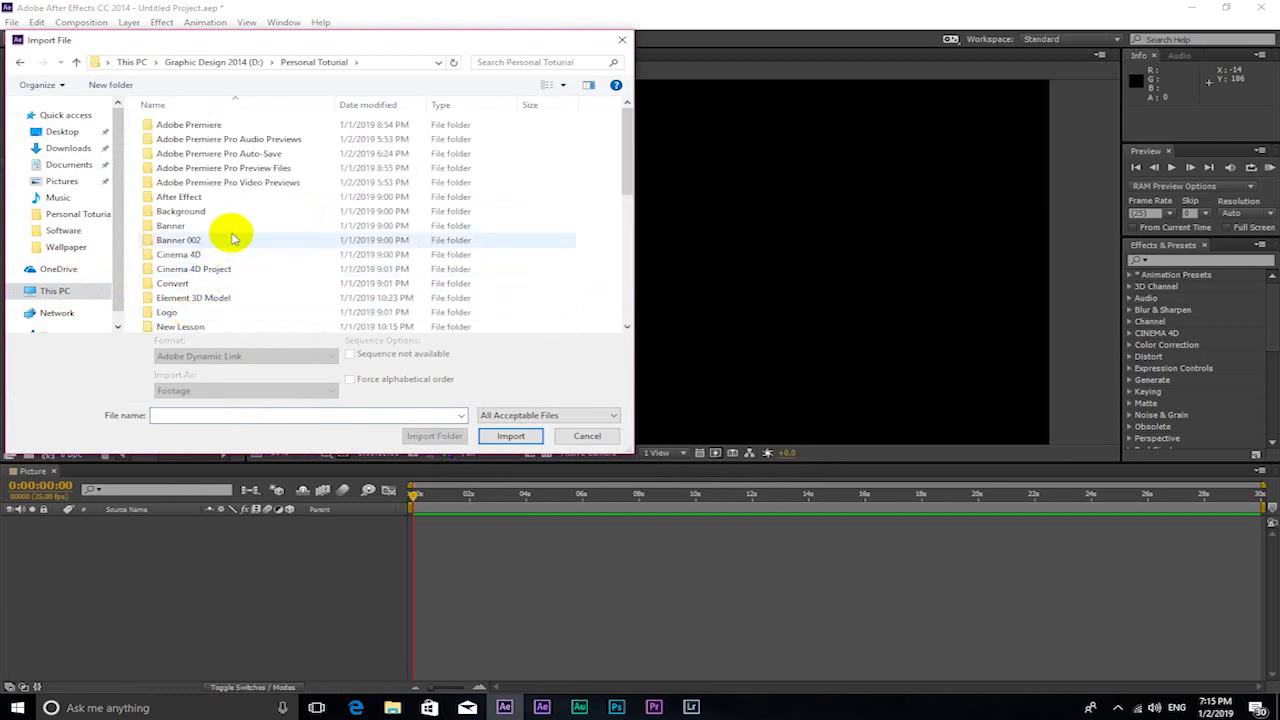
scroll(235, 240, "down", 2)
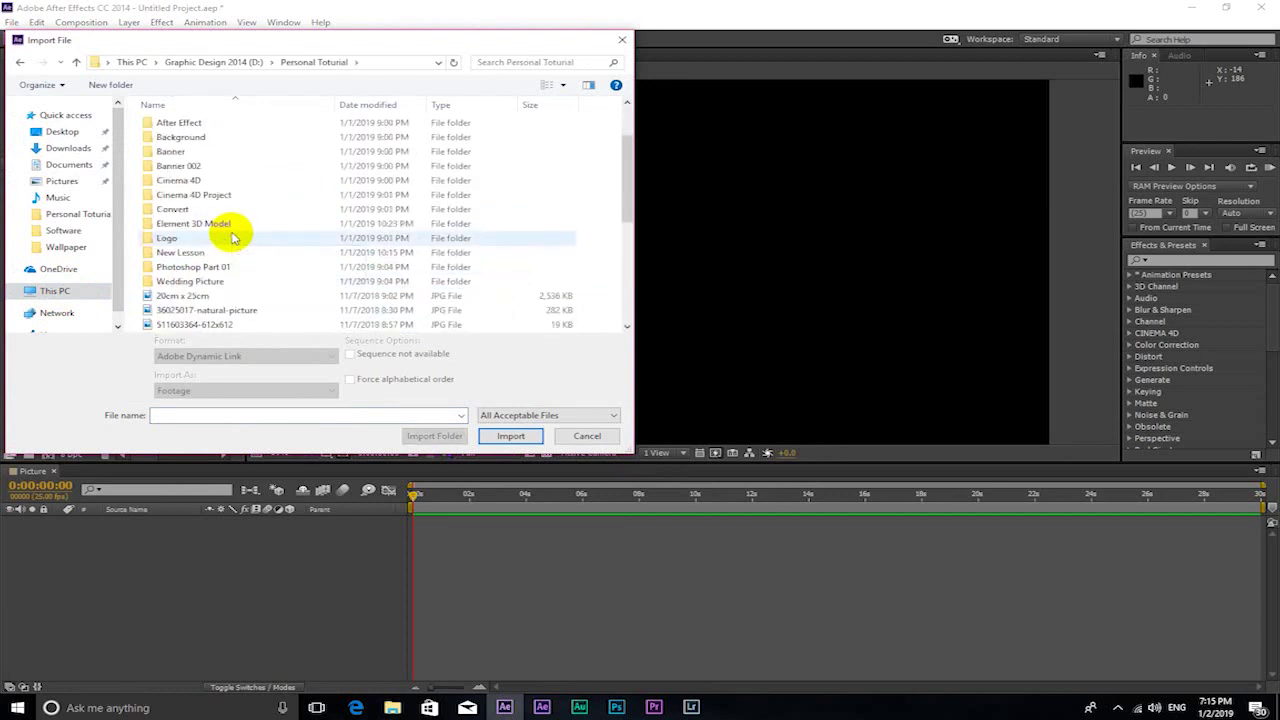
left_click(198, 284)
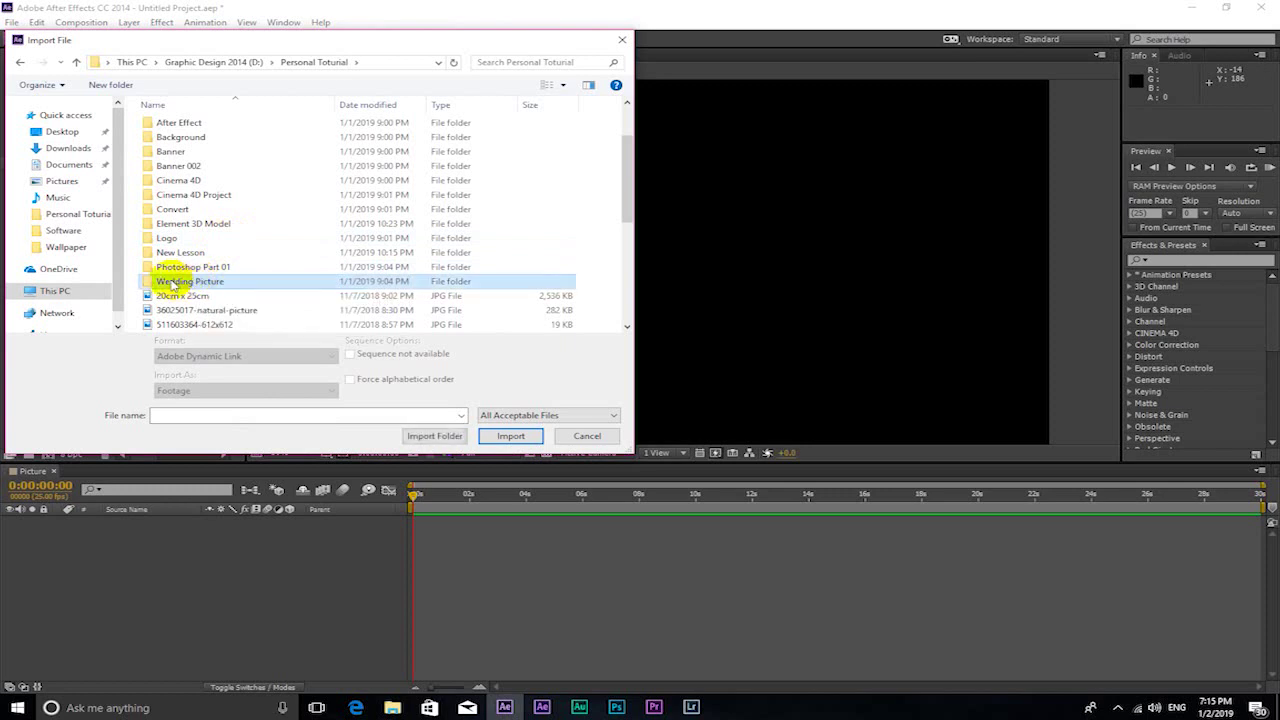
left_click(433, 438)
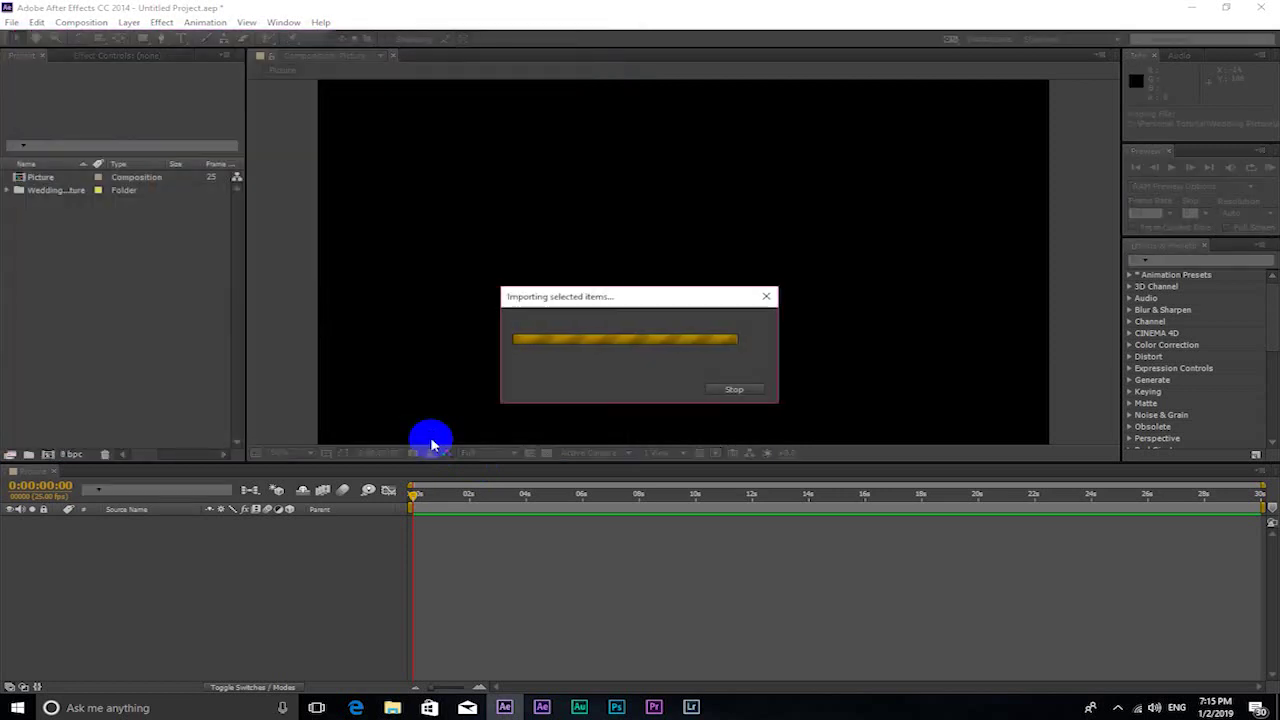
Step: Expand Wedding Picture and preview 26.jpg, 304620.jpg, 3353873457.jpeg and A2H-6.jpg
left_click(7, 190)
left_click(48, 204)
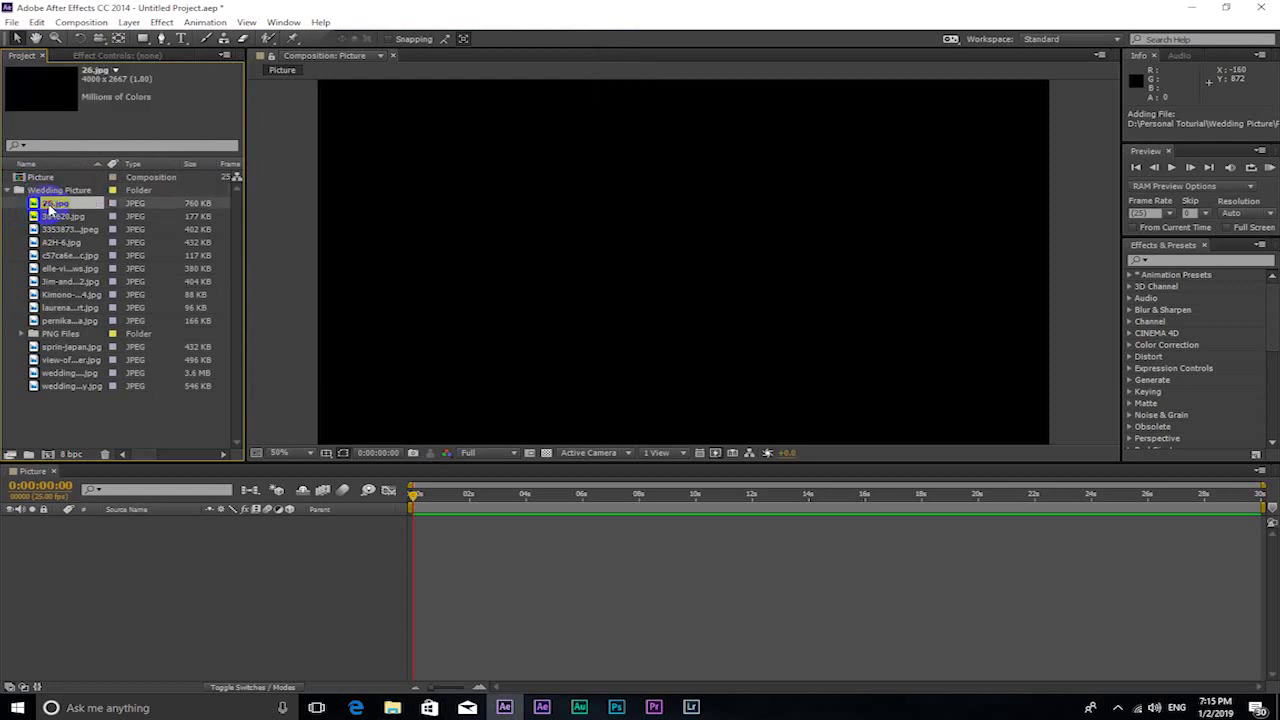
left_click(54, 214, "shift")
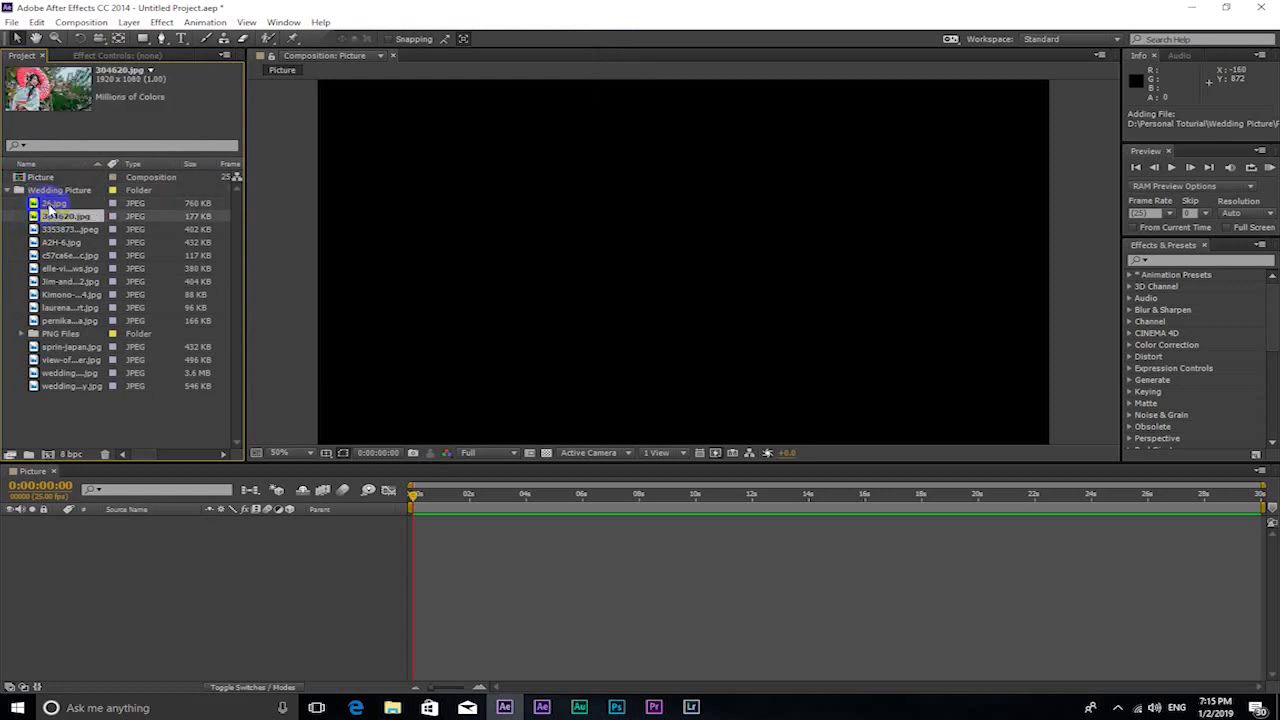
key("shift+Down")
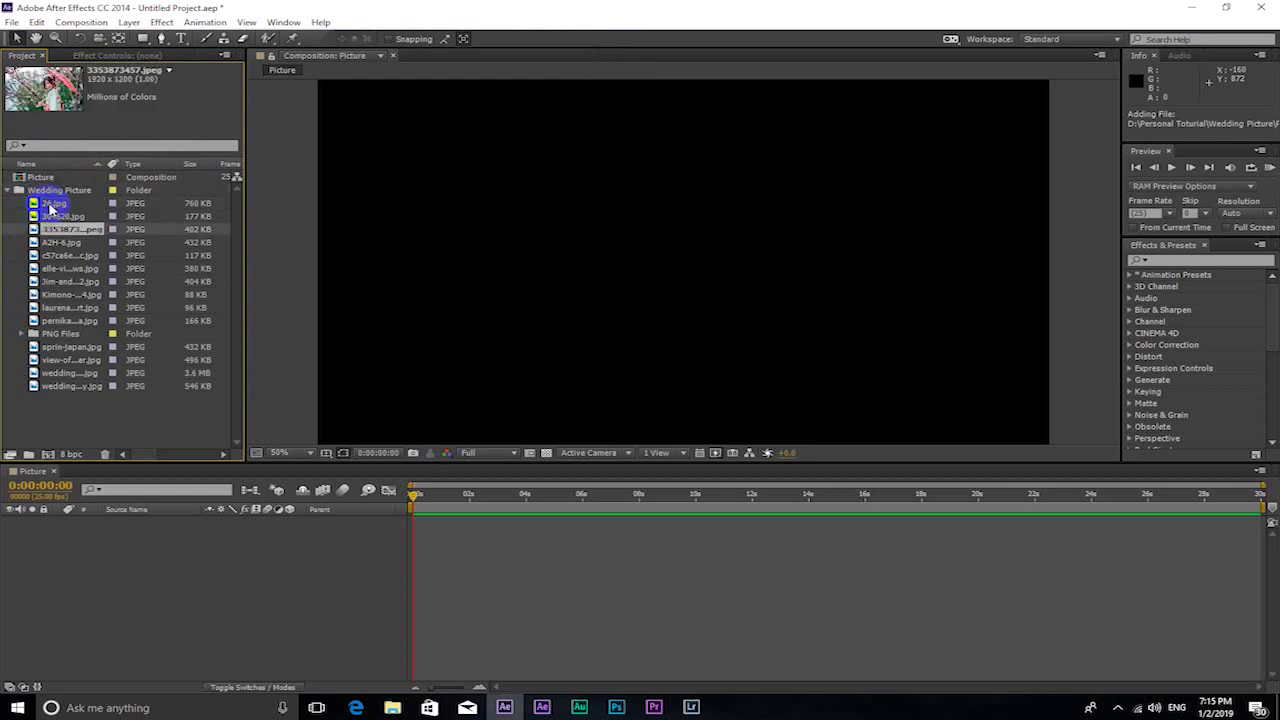
key("shift+Down")
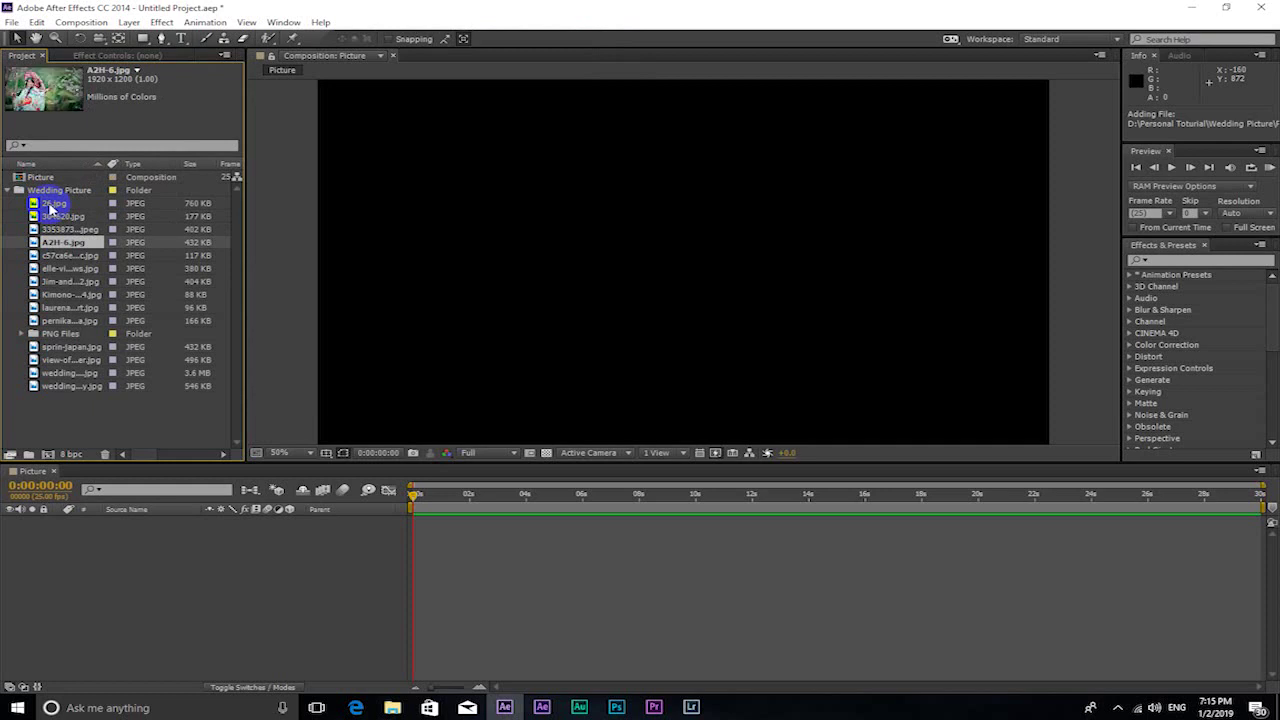
key("shift+Up")
key("shift+Down")
key("shift+Down")
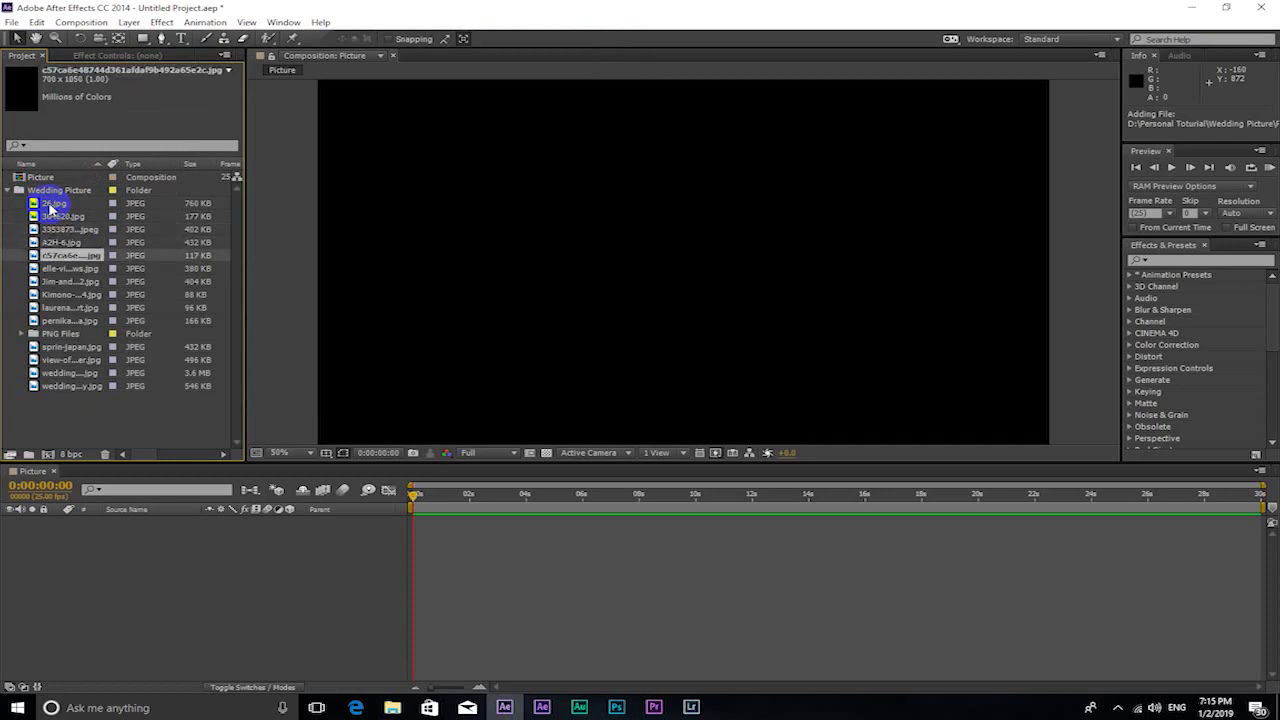
key("shift+Up")
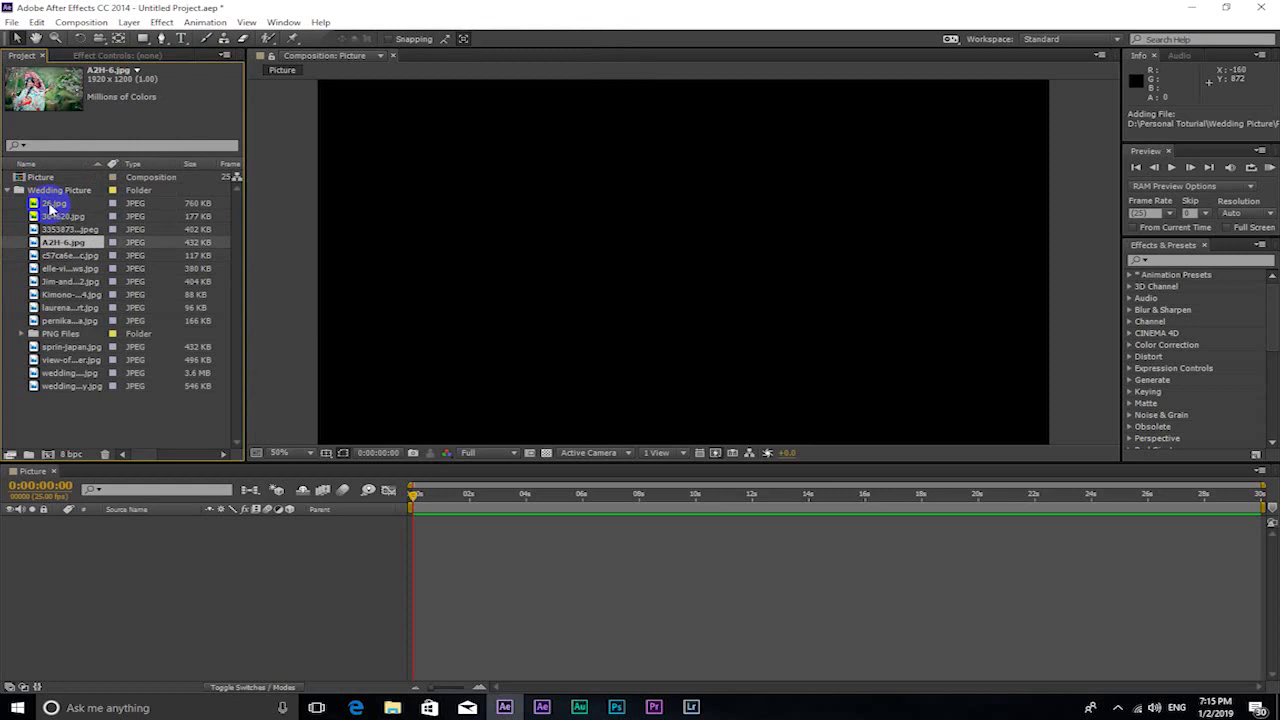
Step: Preview the remaining photos, including sprin-japan.jpg, and select the mountain view wallpaper
key("Down")
key("Down")
key("Down")
key("Up")
key("Up")
key("Up")
left_click(63, 386)
key("Up")
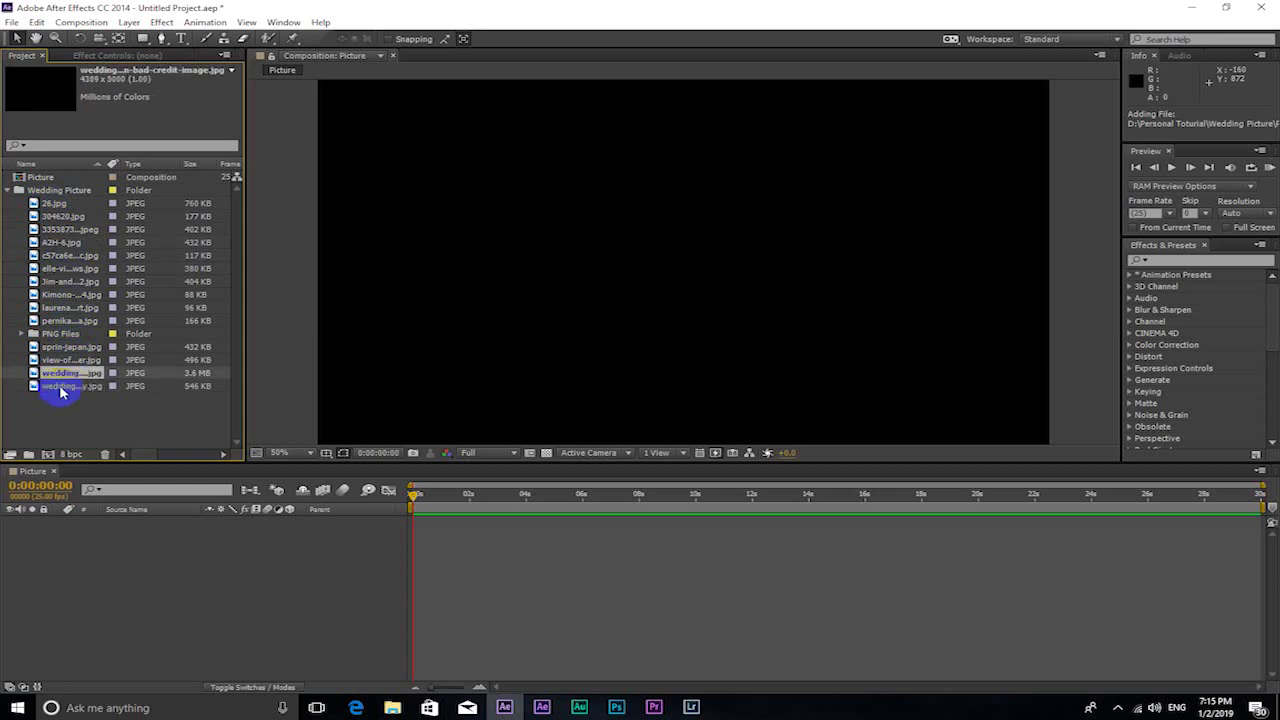
left_click(74, 360)
key("Up")
left_click(74, 362)
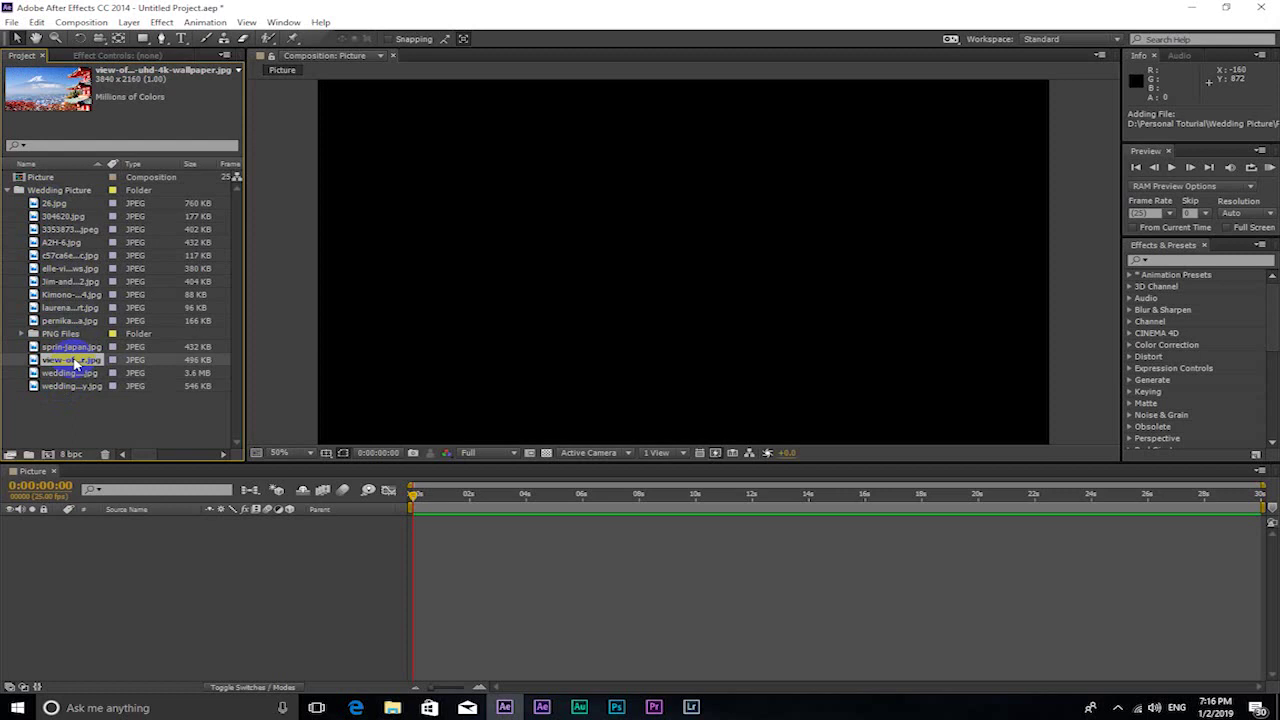
Step: Add the mountain wallpaper photo as a layer in the Picture composition
mouse_move(76, 365)
left_mouse_down()
mouse_move(52, 588)
mouse_move(49, 566)
left_mouse_up()
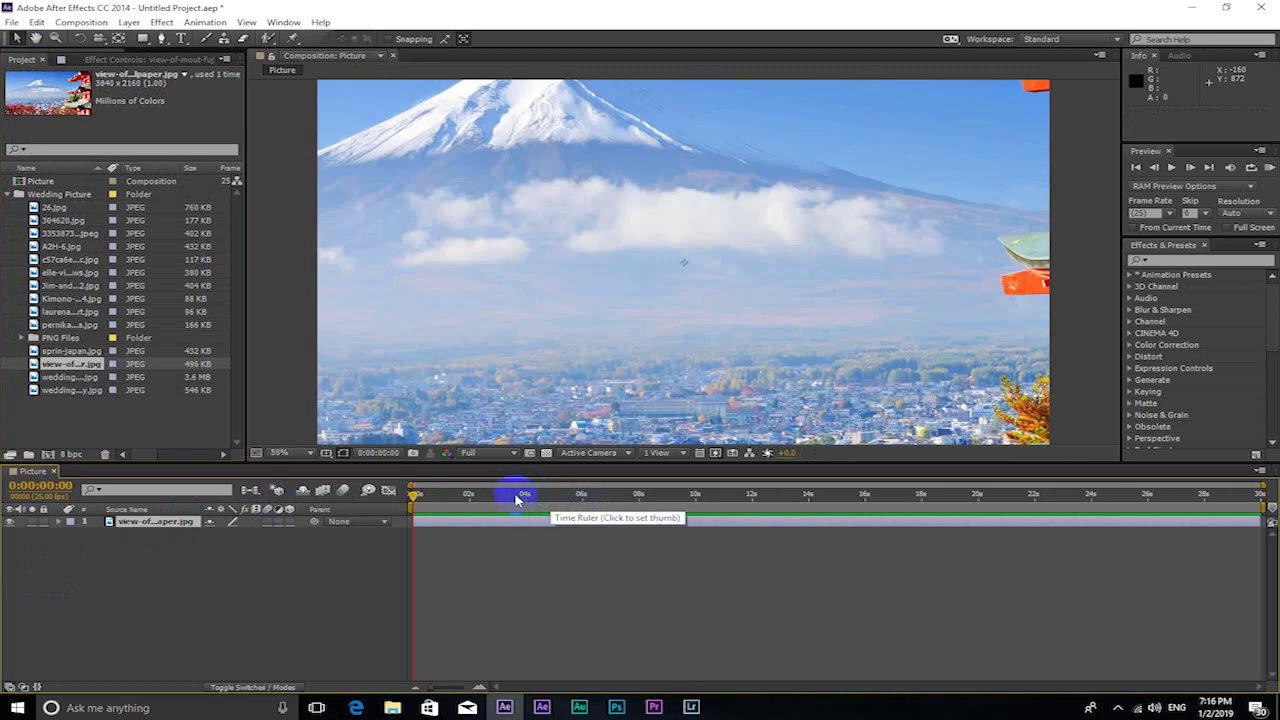
left_click(530, 494)
left_click(711, 494)
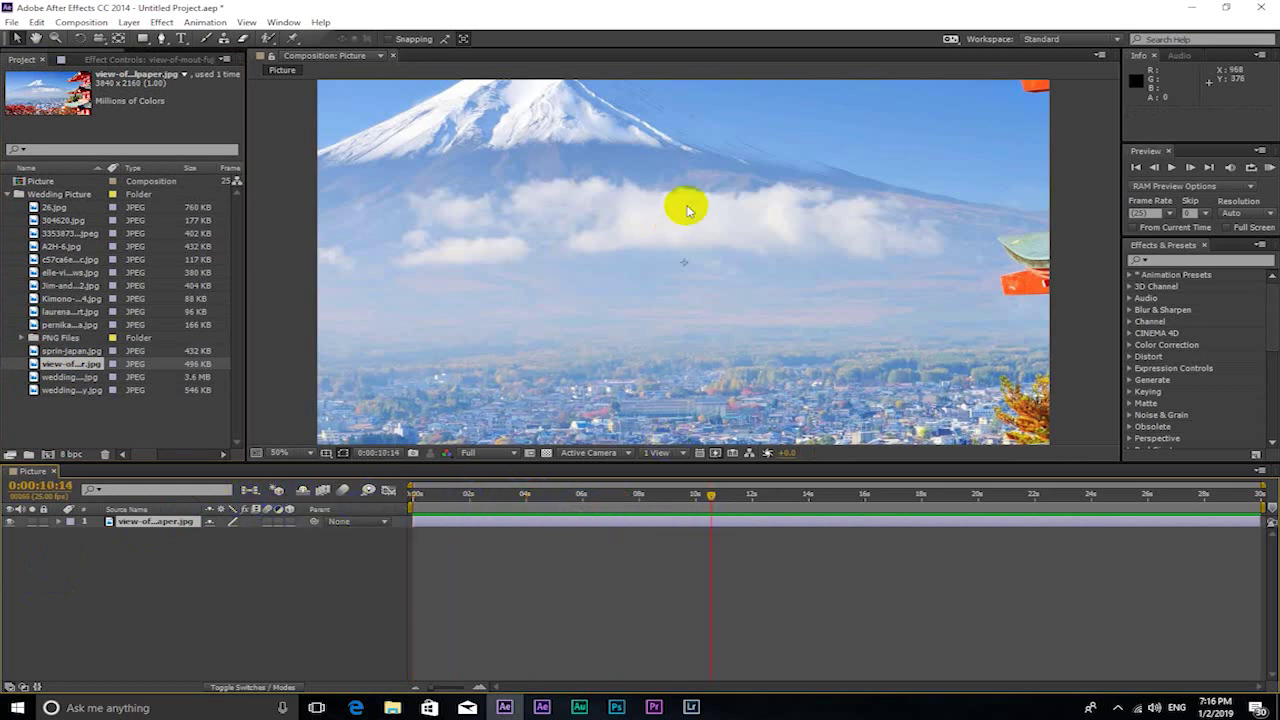
scroll(687, 210, "down", 2)
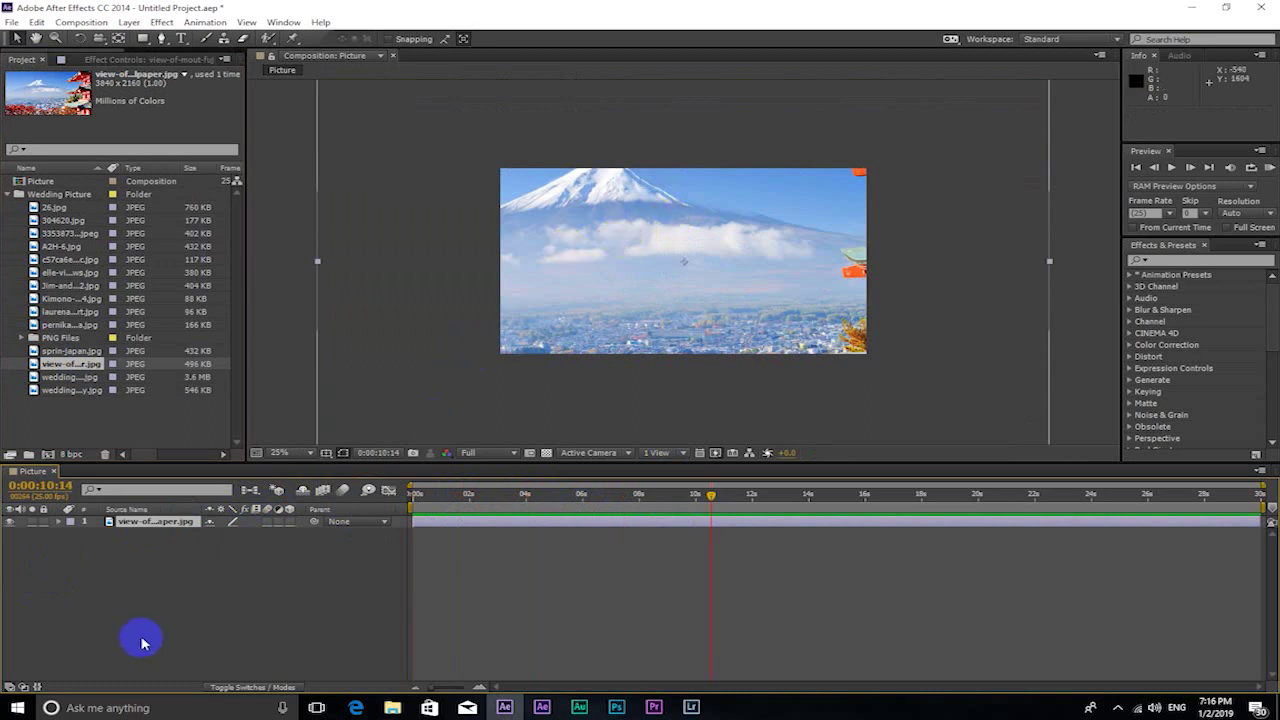
Step: Scale the background photo to 50% and set the viewer zoom to 50%
left_click(58, 522)
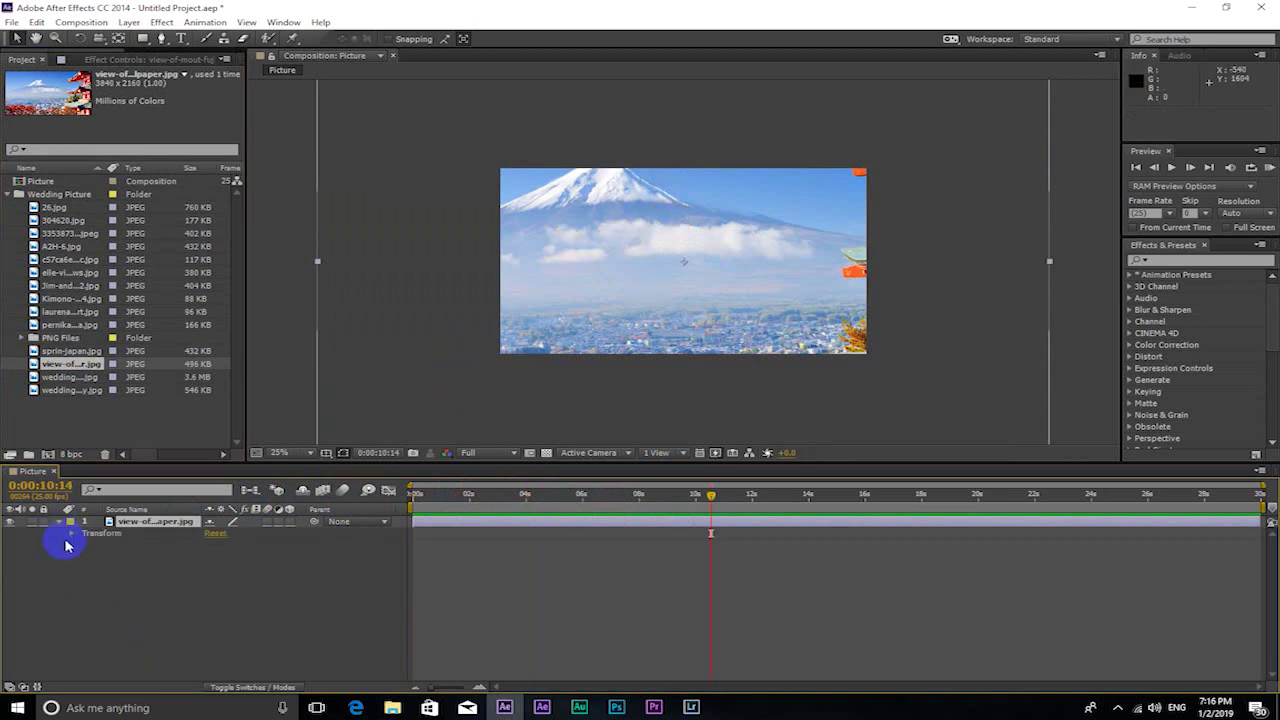
left_click(71, 534)
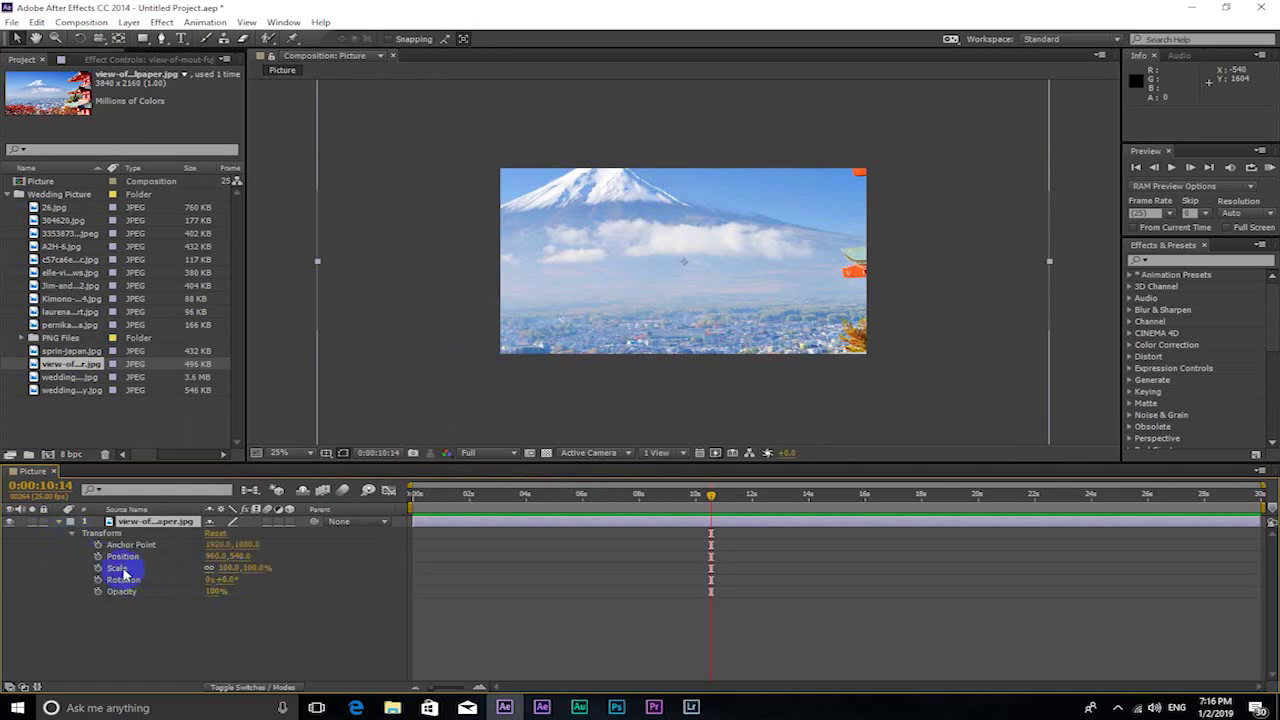
left_click_drag(226, 570, 200, 571)
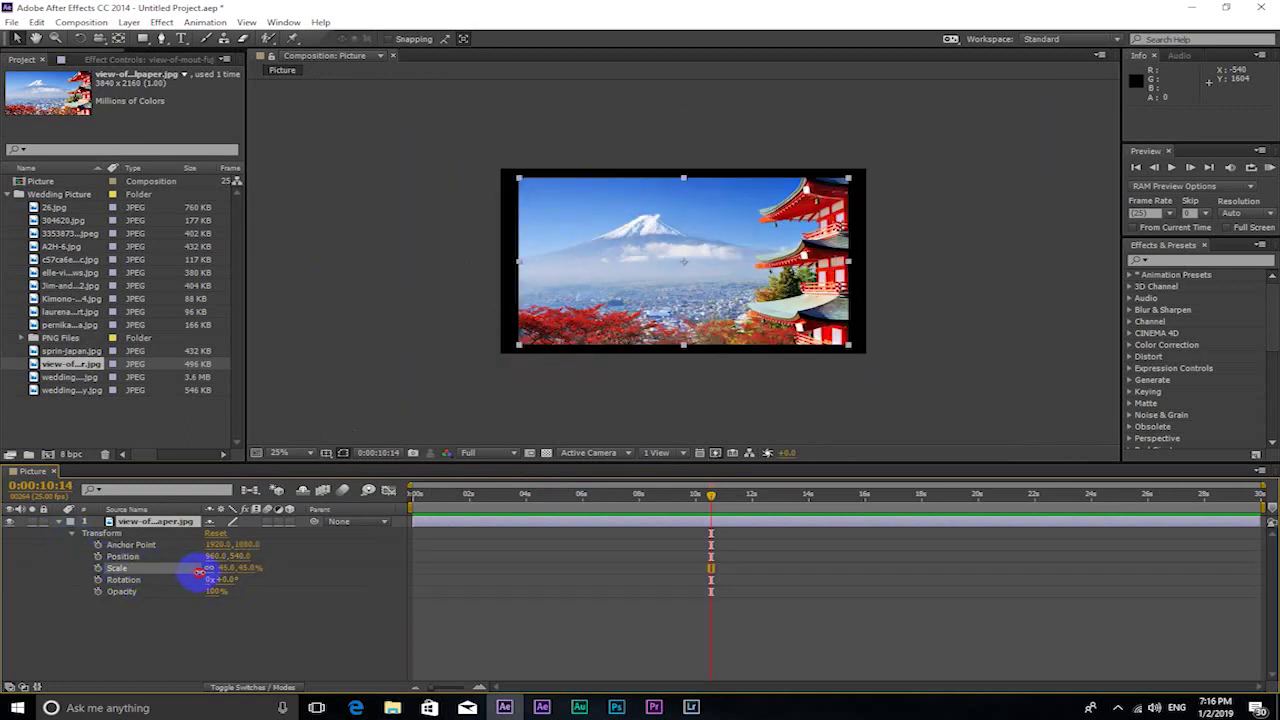
left_click_drag(197, 572, 207, 564)
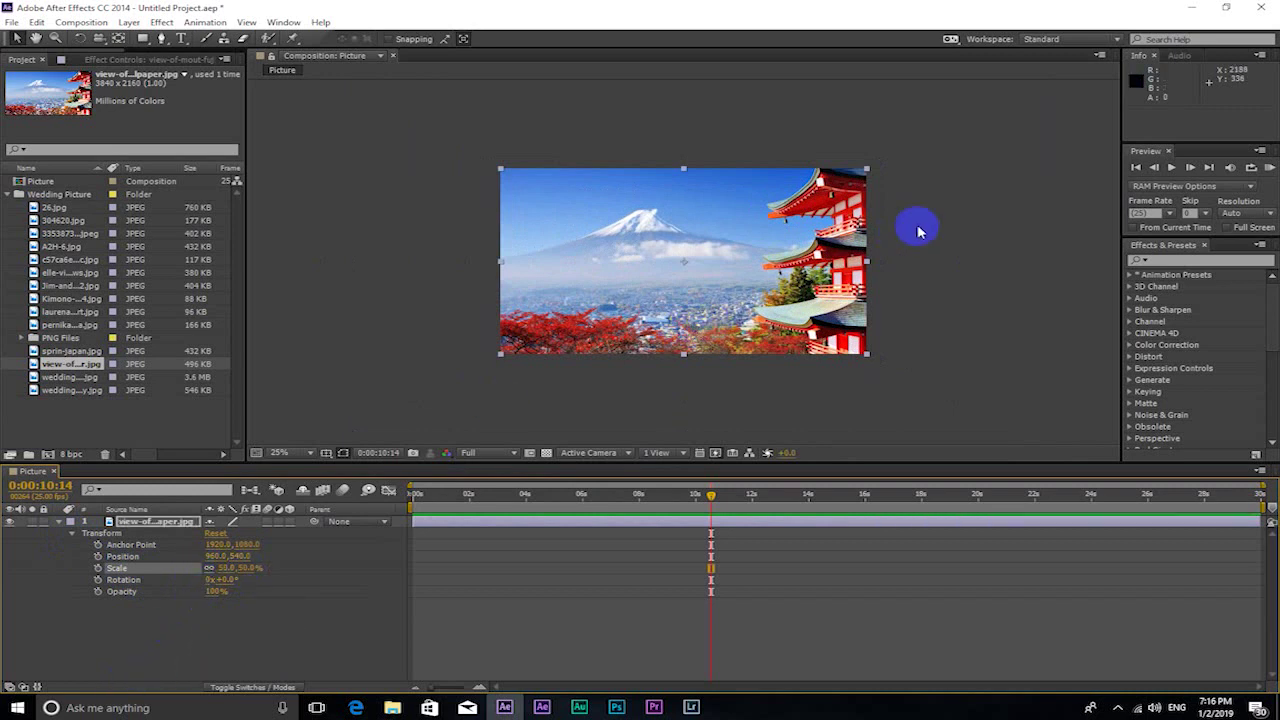
key("period")
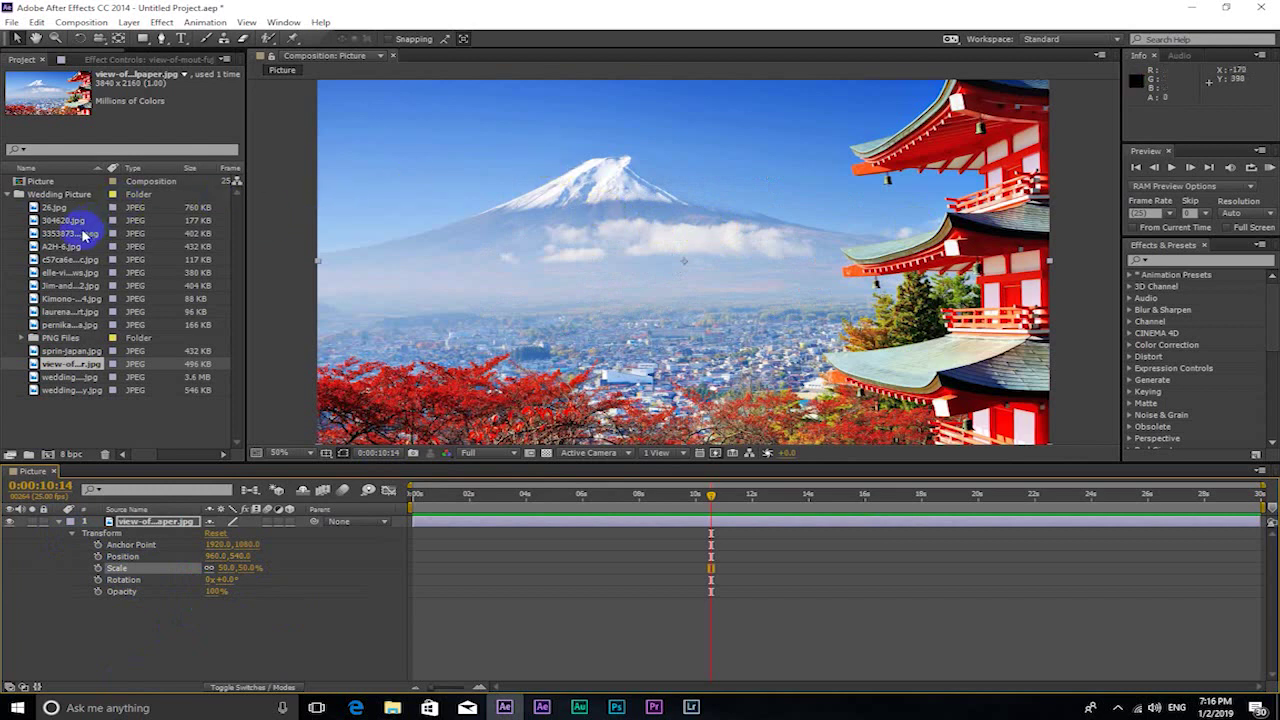
Step: Browse through the imported photos in the Project panel, starting from 26.jpg
left_click(57, 207)
key("Down")
key("Down")
key("Up")
key("Down")
key("Down")
key("Up")
key("Down")
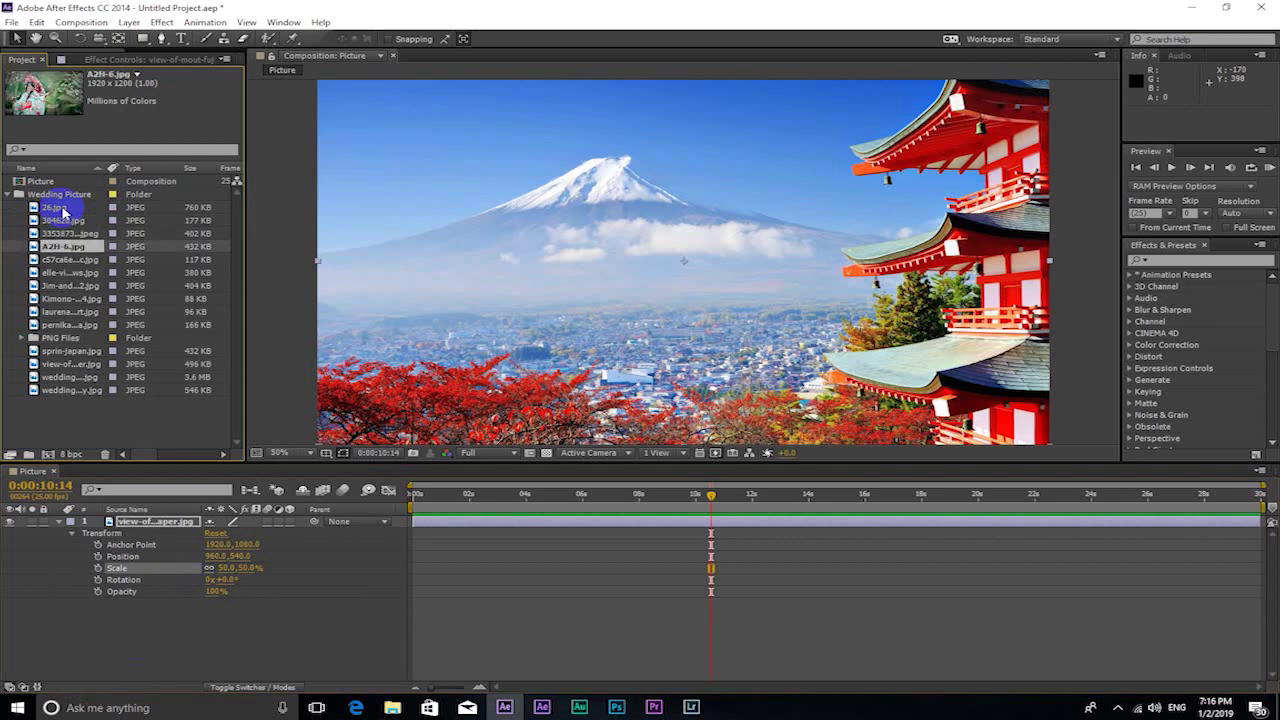
left_click(451, 133)
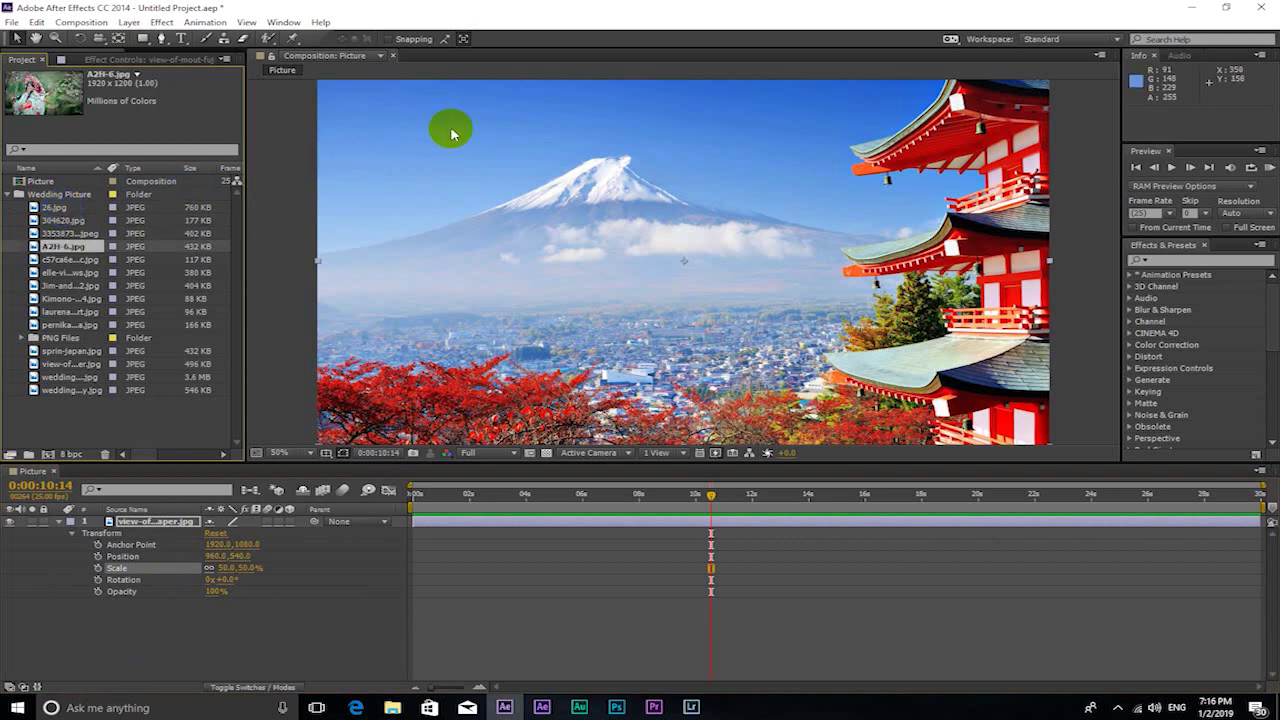
Step: Add A2H-6.jpg above the background and draw an ellipse mask around the woman
left_click_drag(63, 246, 140, 522)
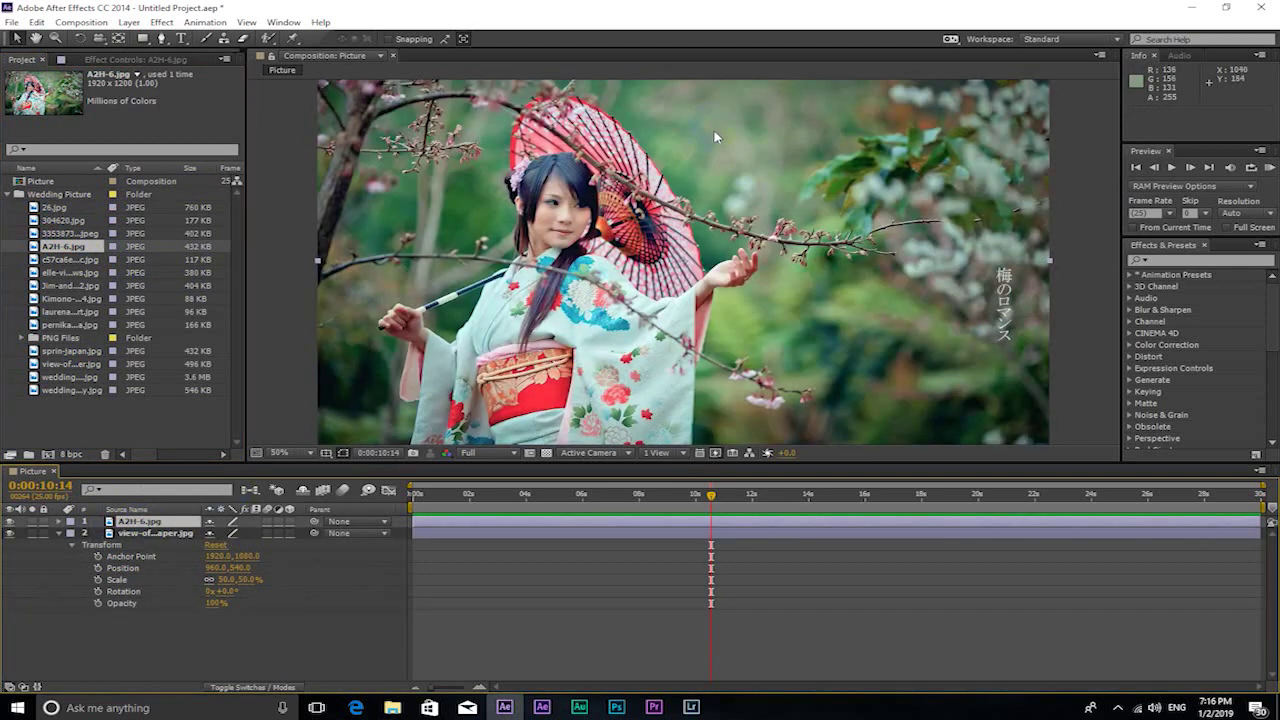
left_click(143, 41)
left_click_drag(143, 43, 181, 72)
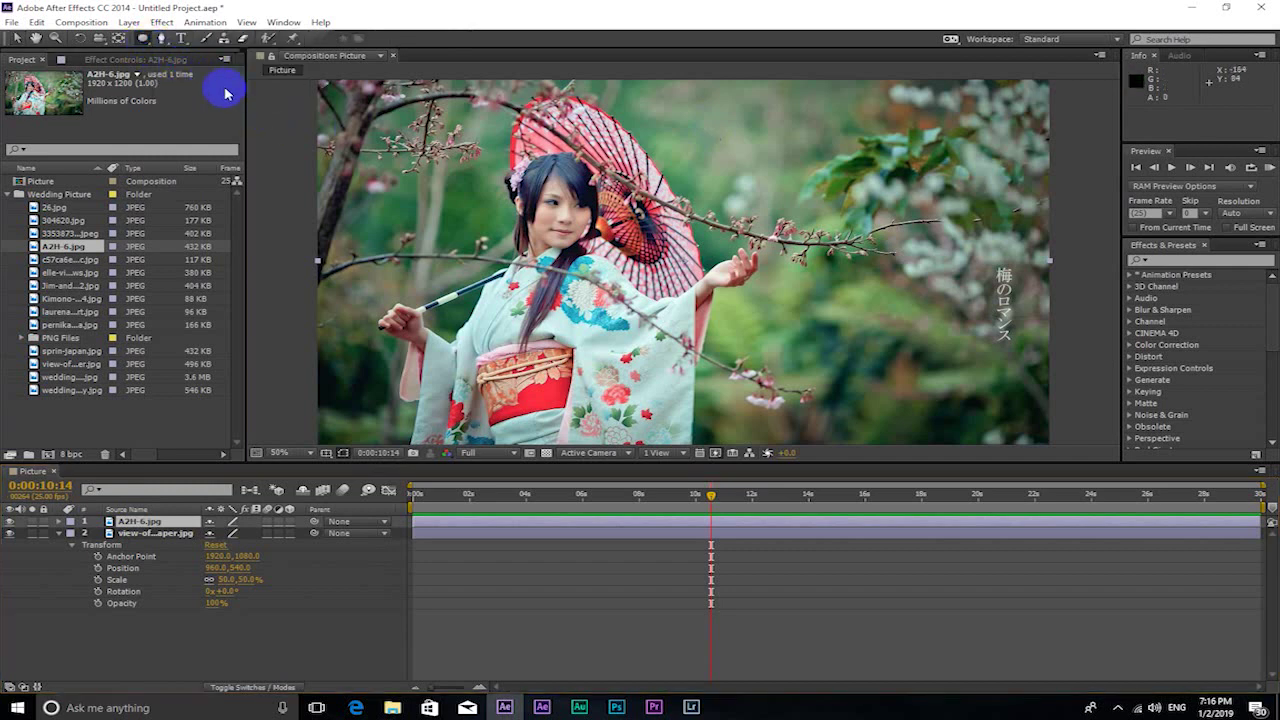
left_click_drag(143, 41, 208, 68)
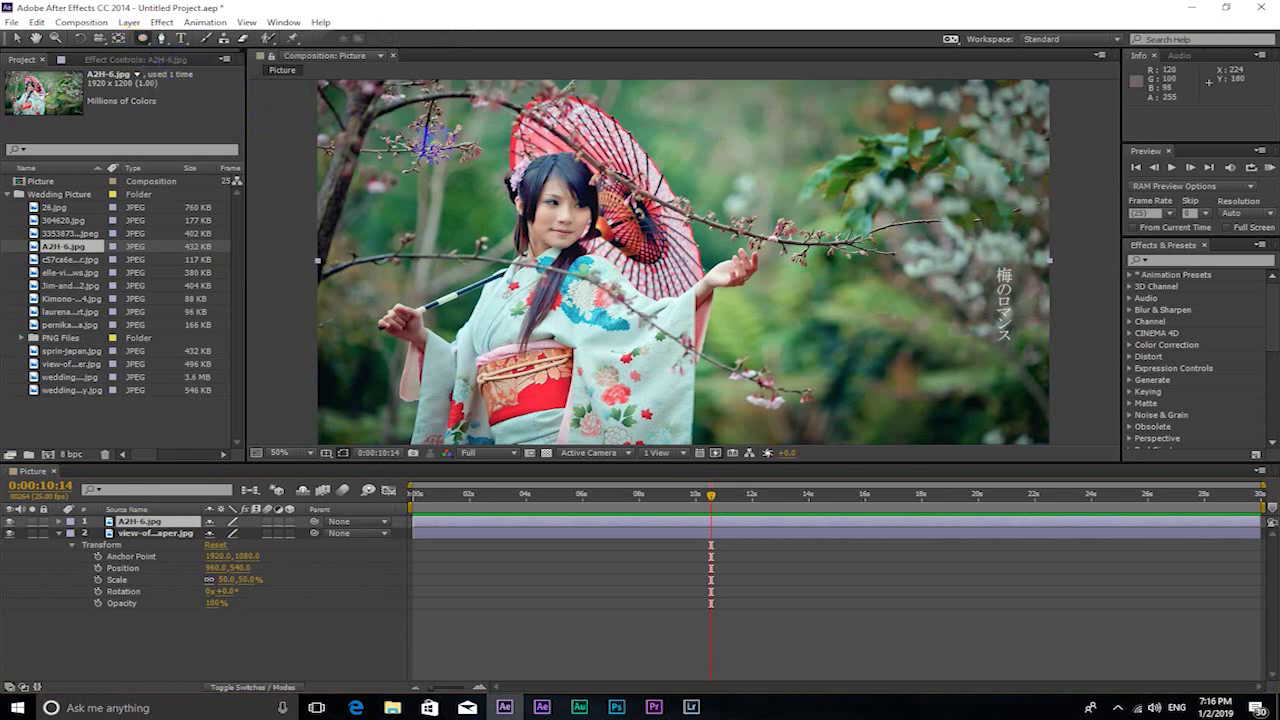
left_click_drag(451, 134, 678, 369)
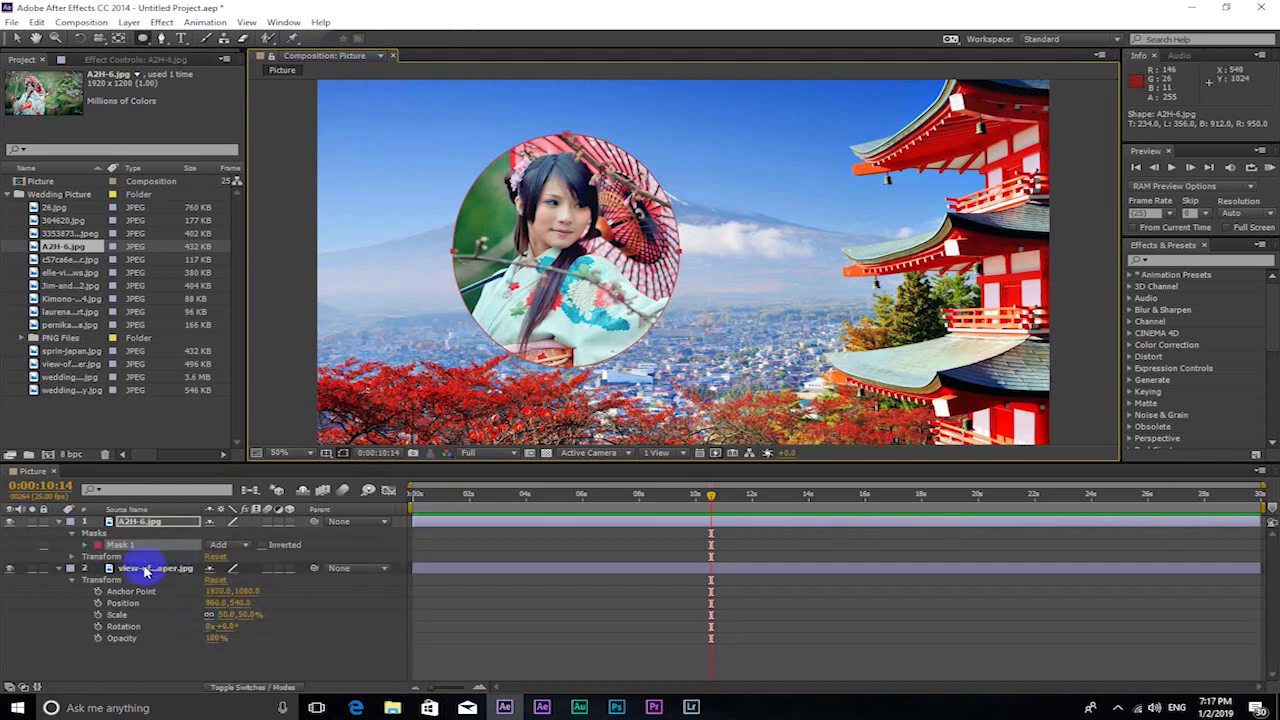
Step: Feather the ellipse mask's edge to 144 px
left_click(84, 545)
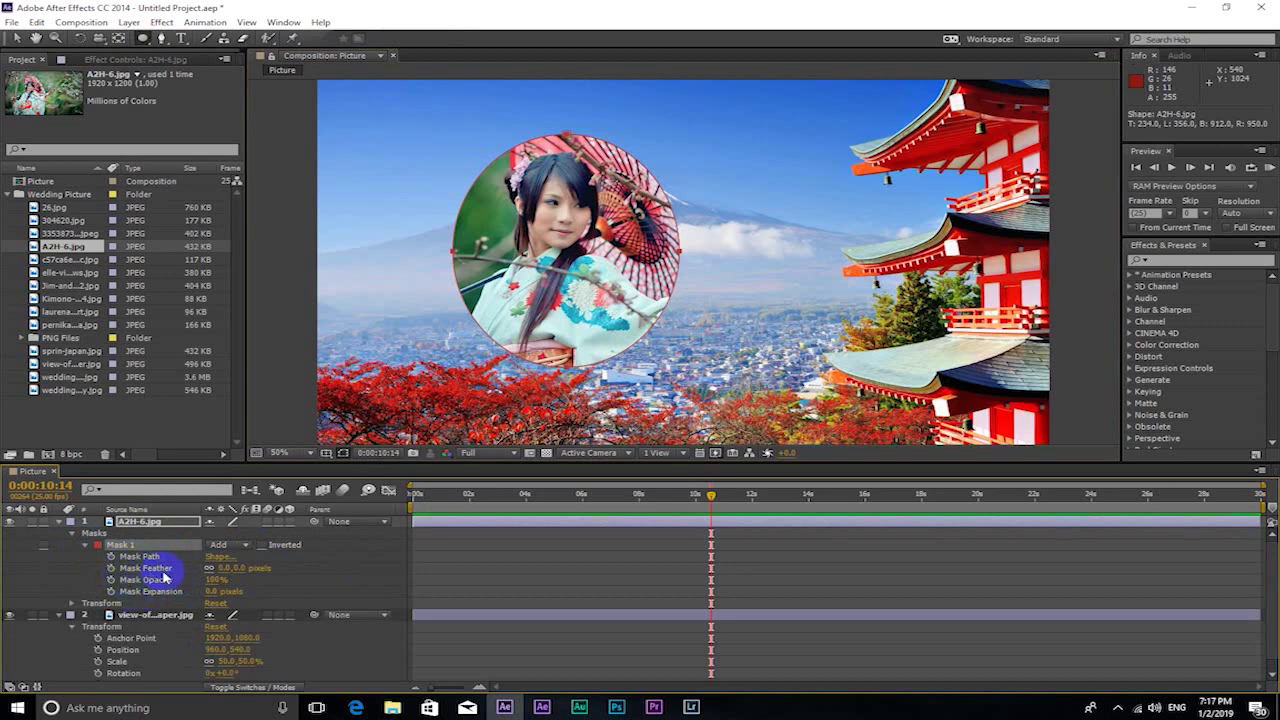
left_click_drag(240, 572, 332, 567)
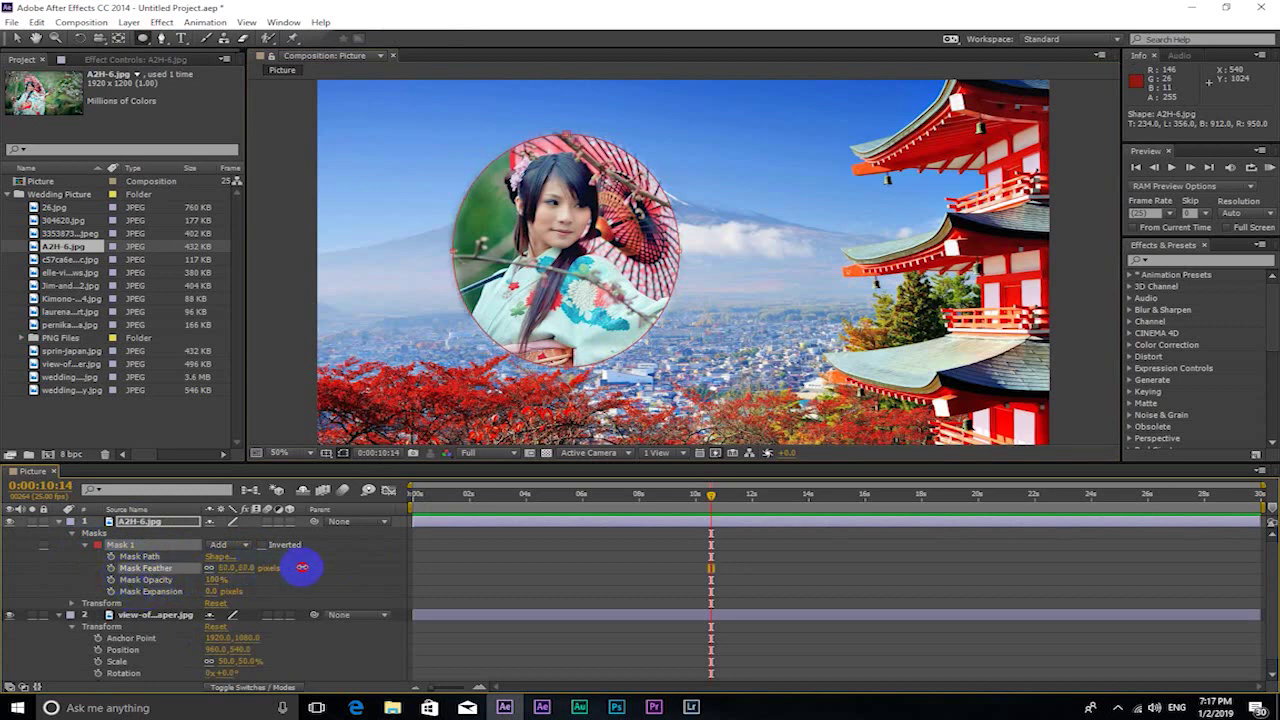
left_click_drag(332, 567, 365, 565)
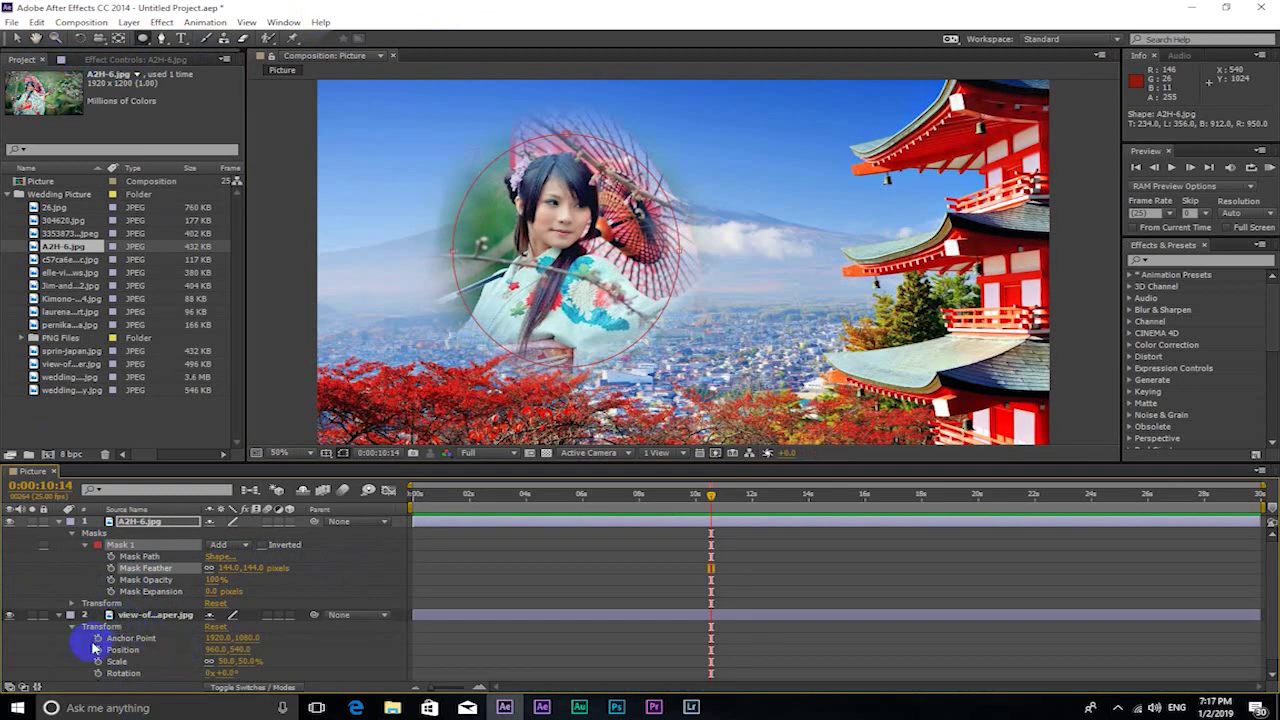
Step: Resize the masked woman photo and move it toward the upper left
left_click(72, 605)
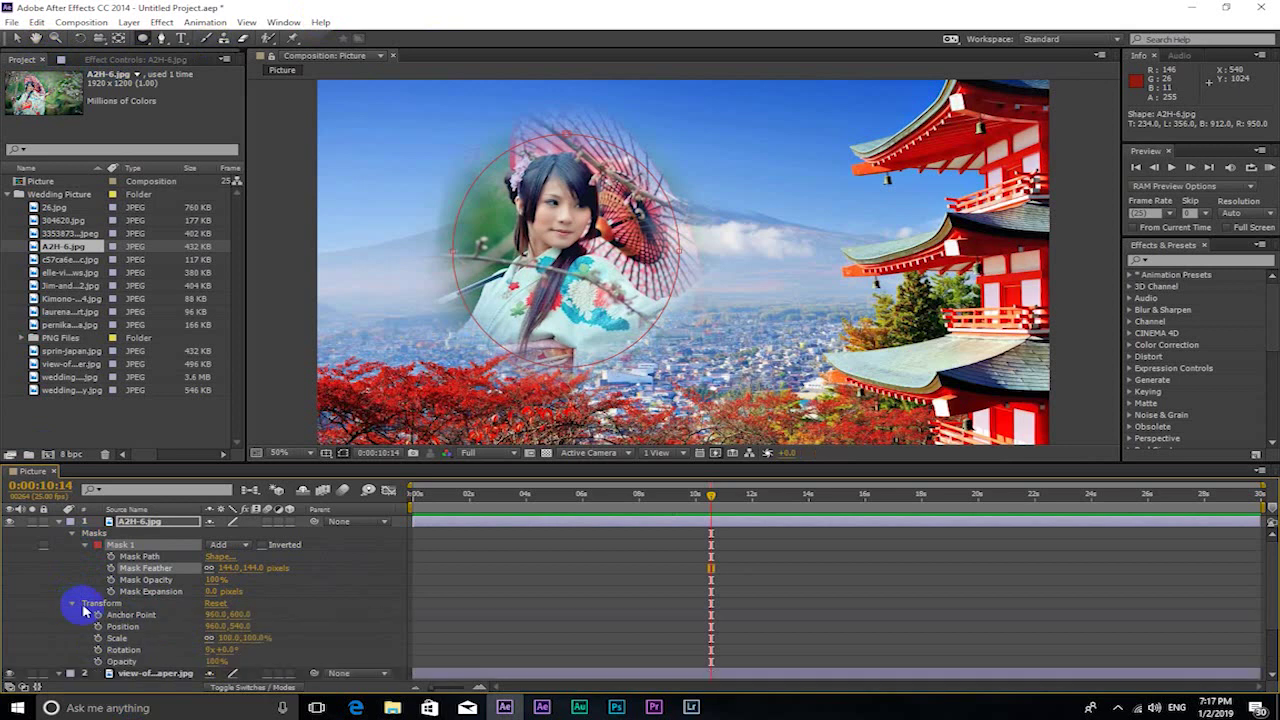
left_click_drag(232, 638, 199, 651)
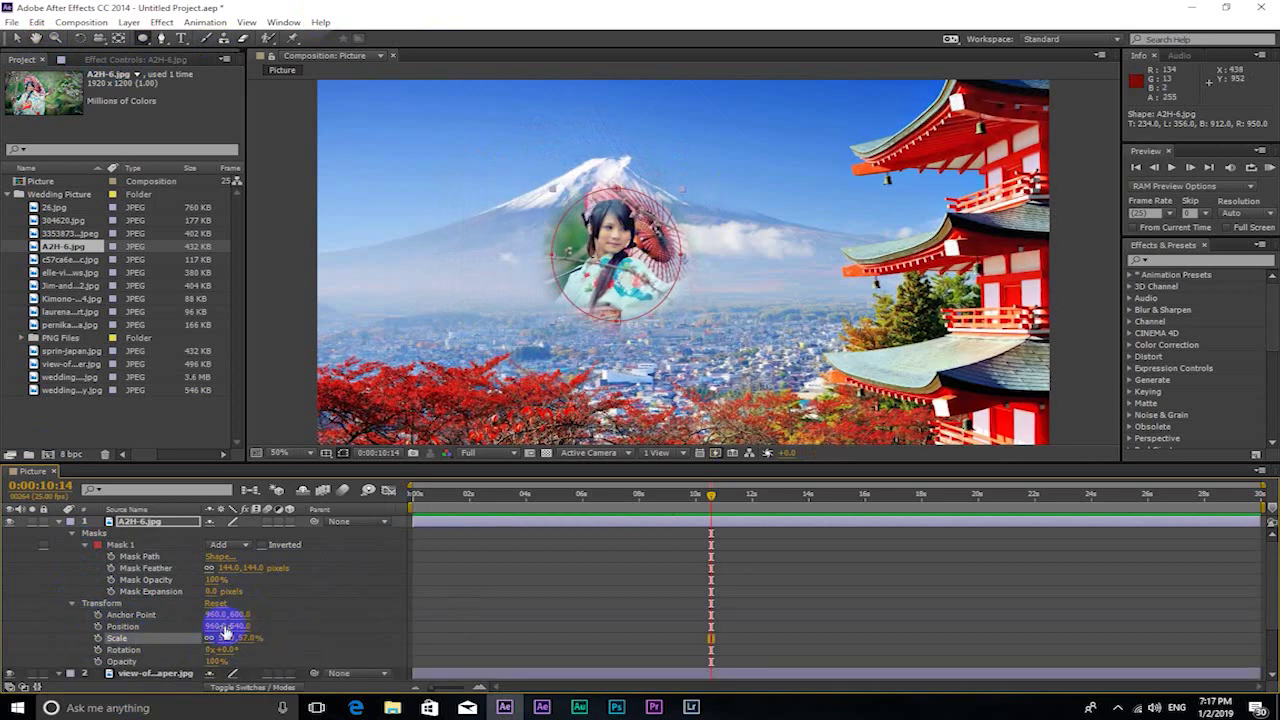
left_click_drag(226, 638, 245, 632)
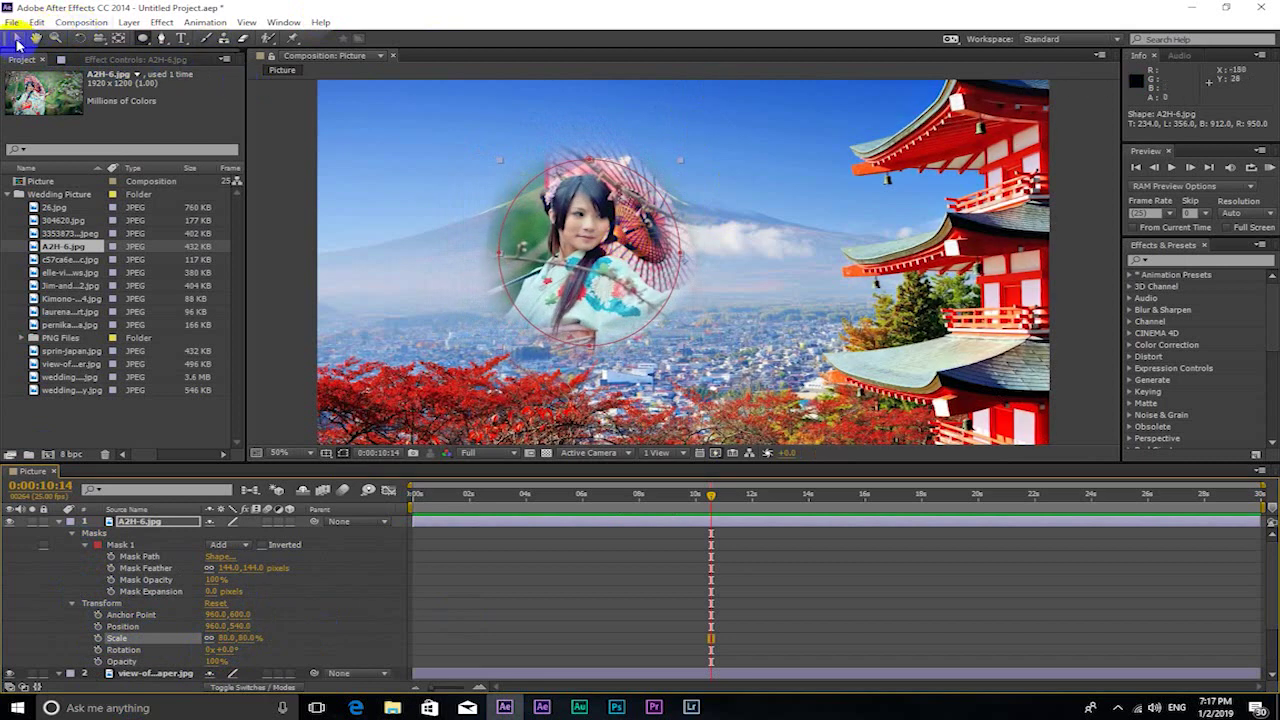
left_click(17, 40)
mouse_move(598, 250)
left_mouse_down()
mouse_move(536, 212)
mouse_move(595, 200)
mouse_move(515, 206)
left_mouse_up()
left_click(830, 242)
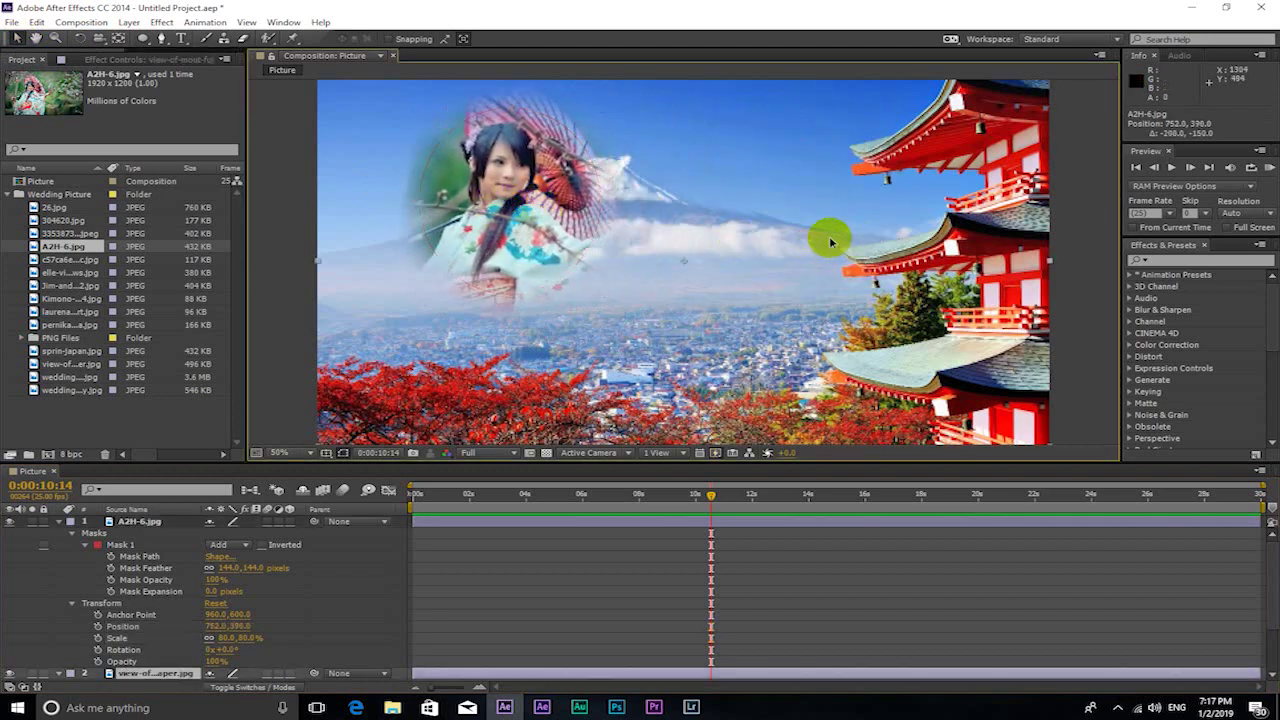
key("comma")
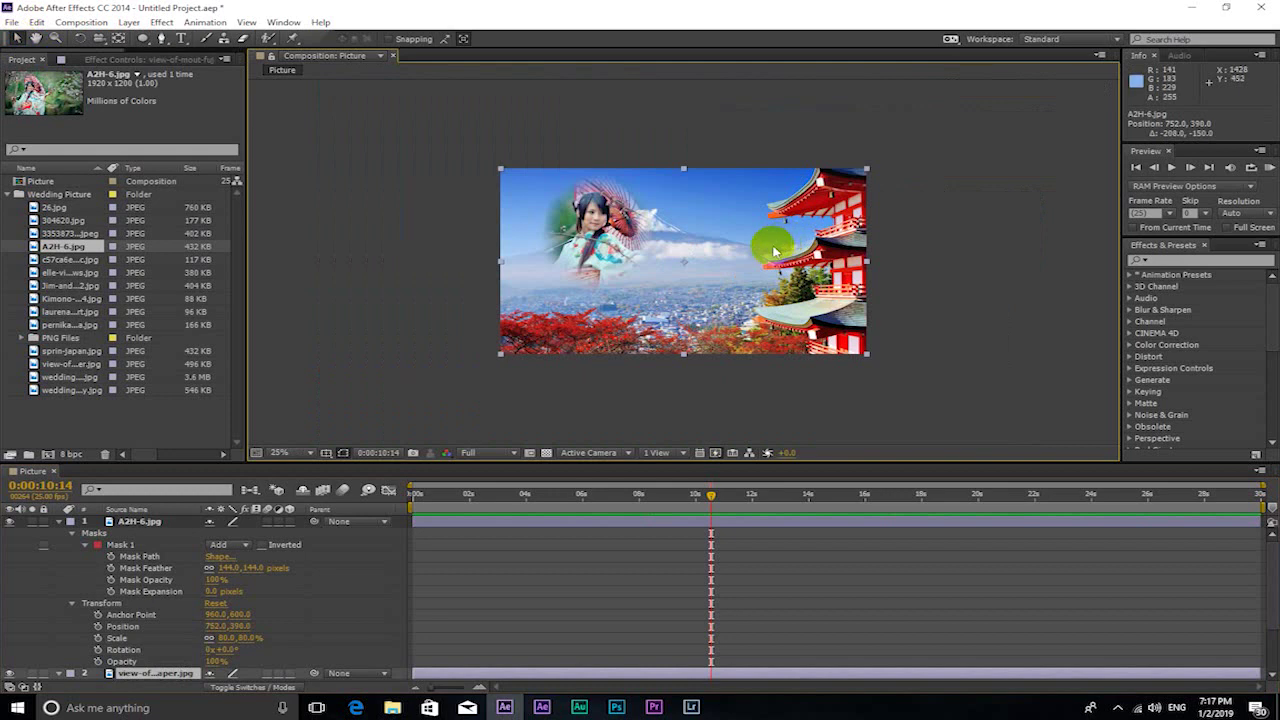
Step: Set the circle photo's scale to 63% and fine-tune its upper-left placement
left_click(286, 518)
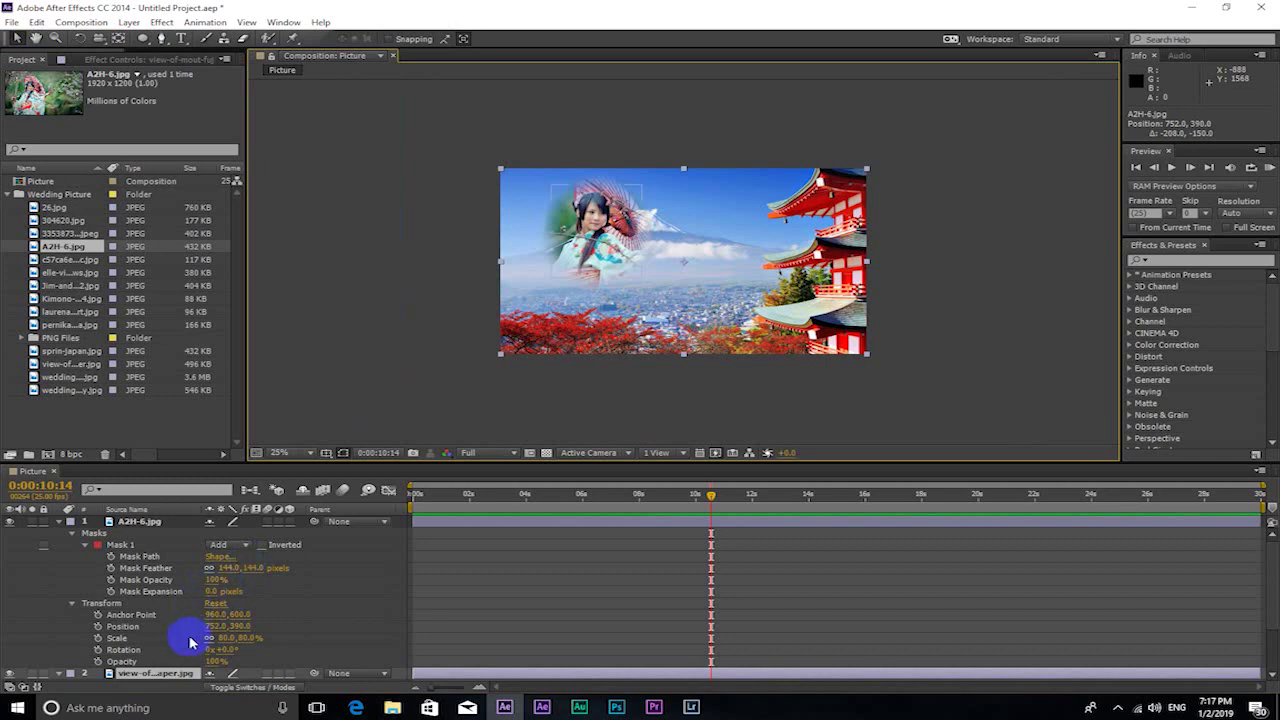
left_click_drag(224, 643, 200, 643)
left_click_drag(607, 242, 582, 230)
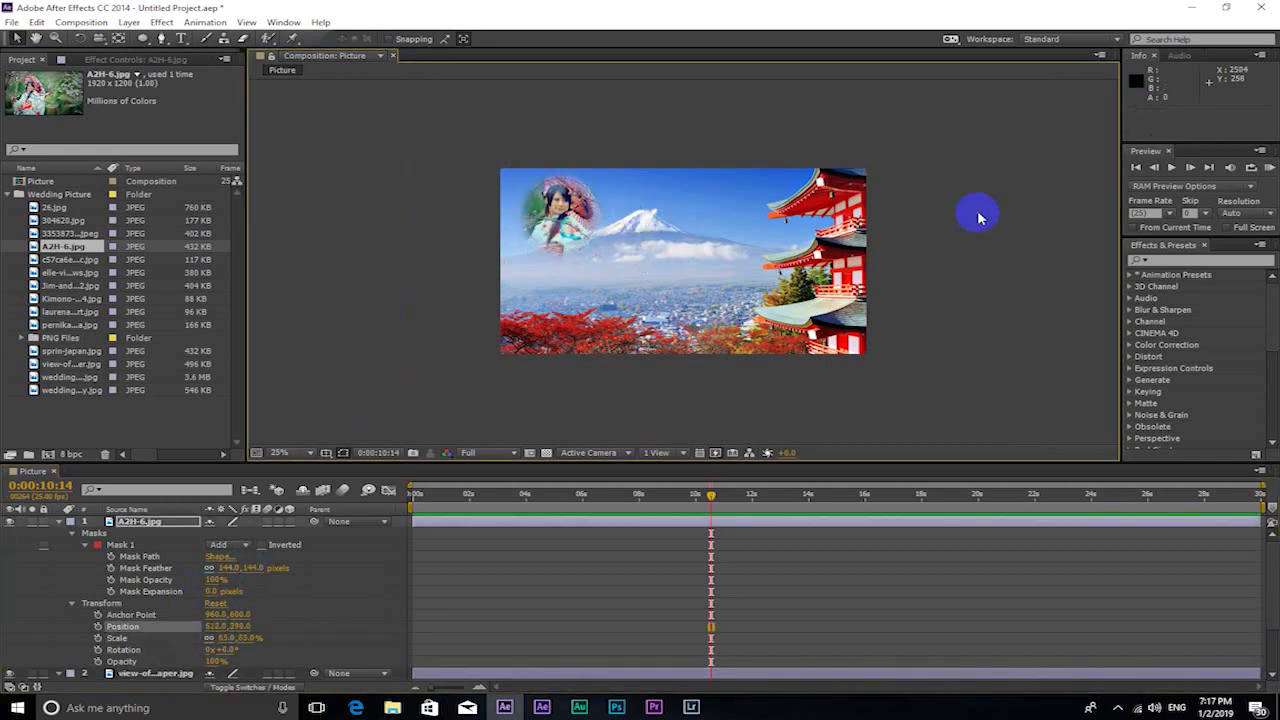
left_click(714, 266)
key("period")
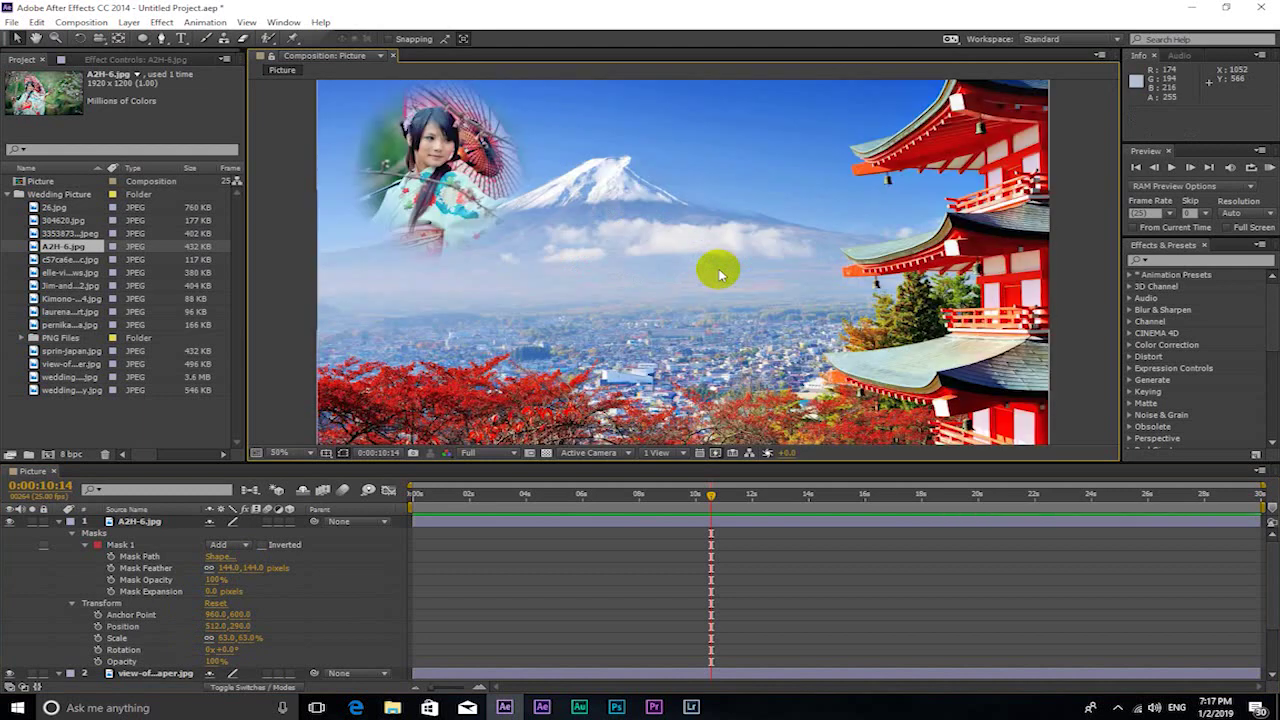
key("comma")
key("comma")
key("comma")
key("period")
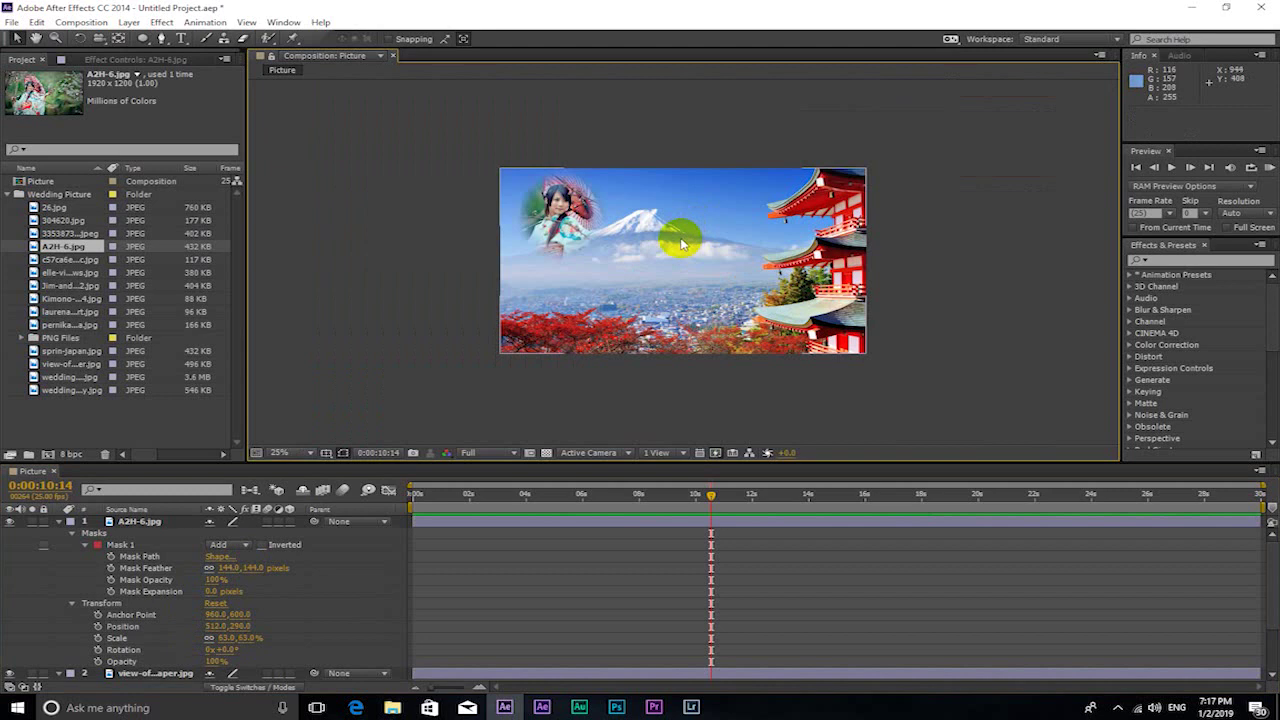
left_click(58, 521)
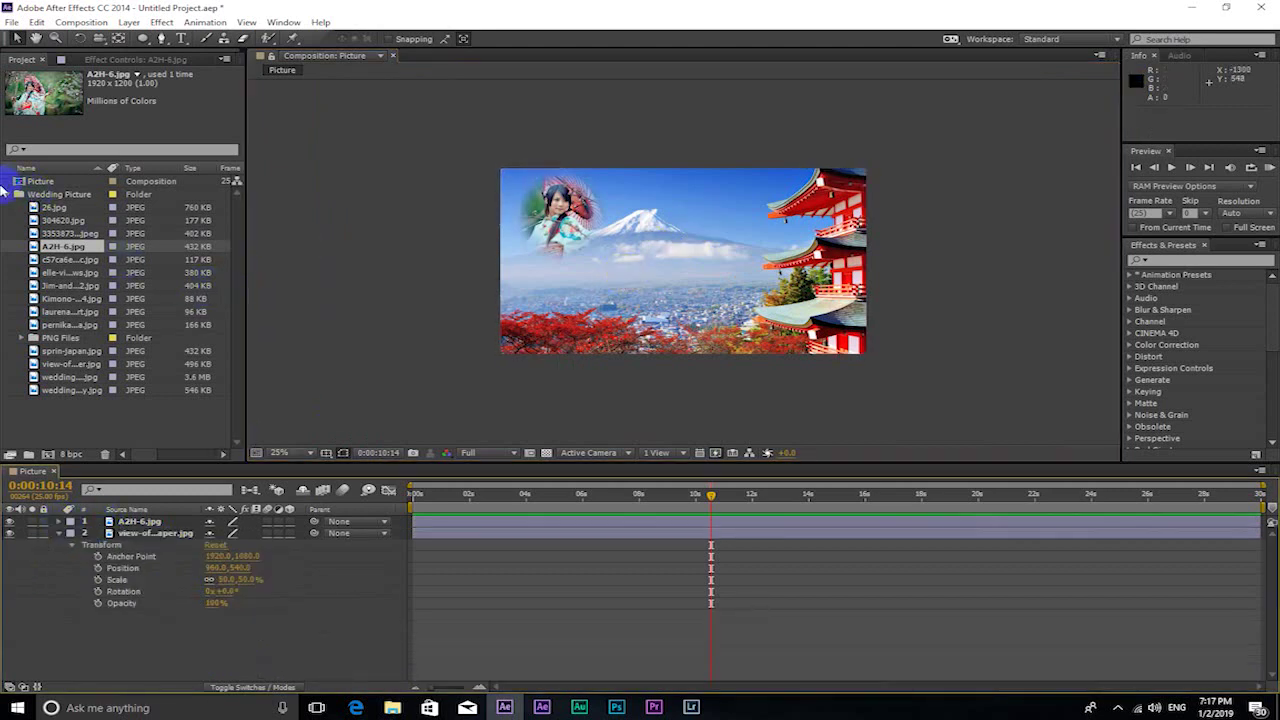
Step: Collapse Wedding Picture and open the Import dialog at D: > Personal Tutorial
left_click(8, 194)
left_click(86, 282)
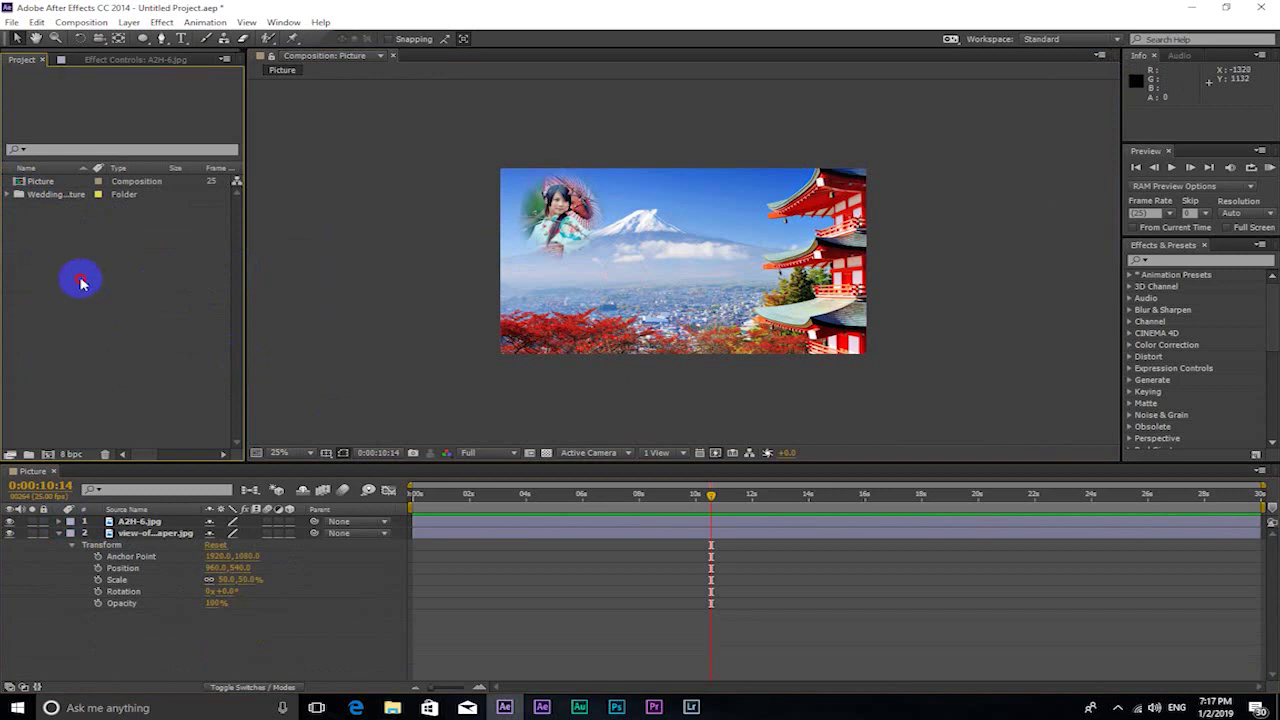
key("ctrl+i")
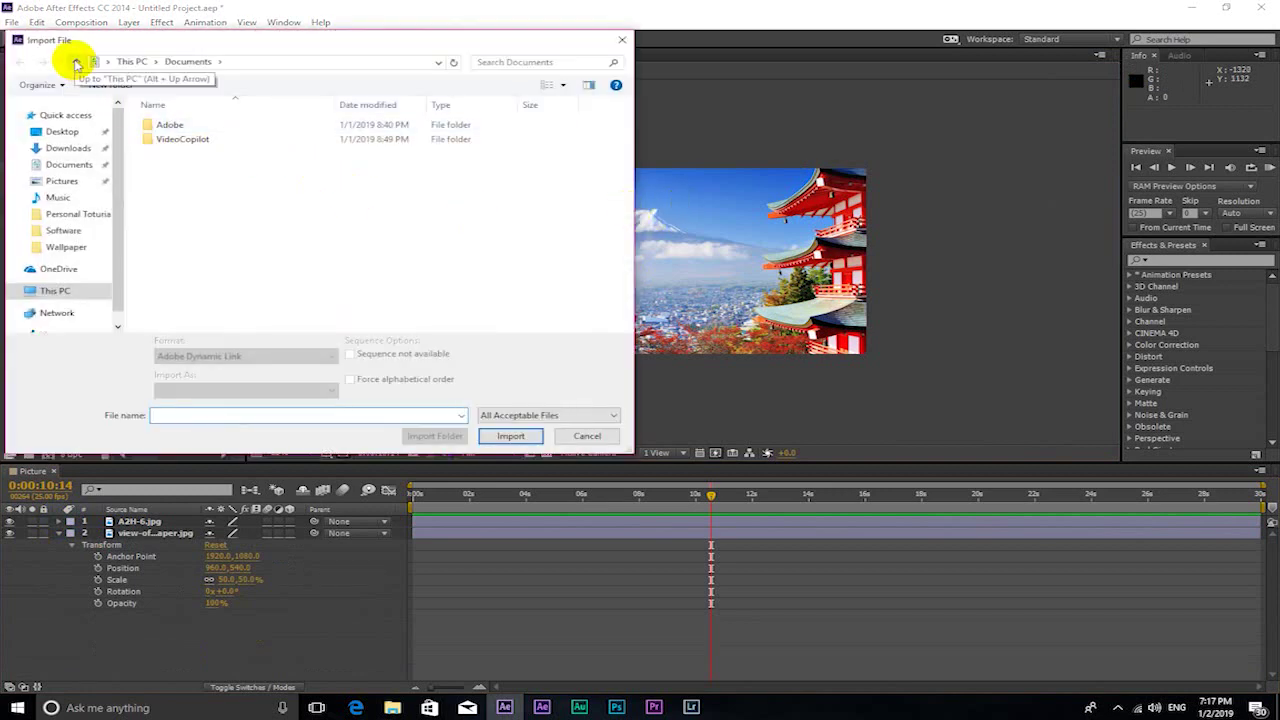
left_click(55, 290)
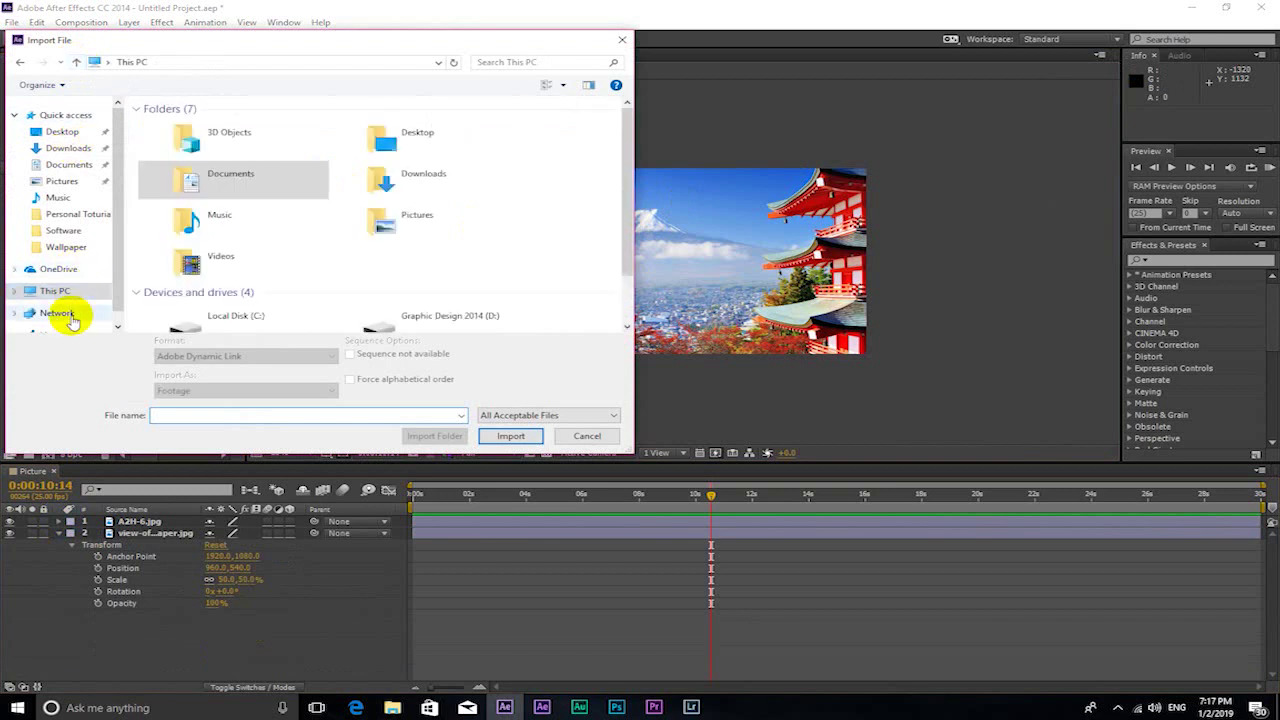
double_click(452, 310)
scroll(300, 260, "down", 2)
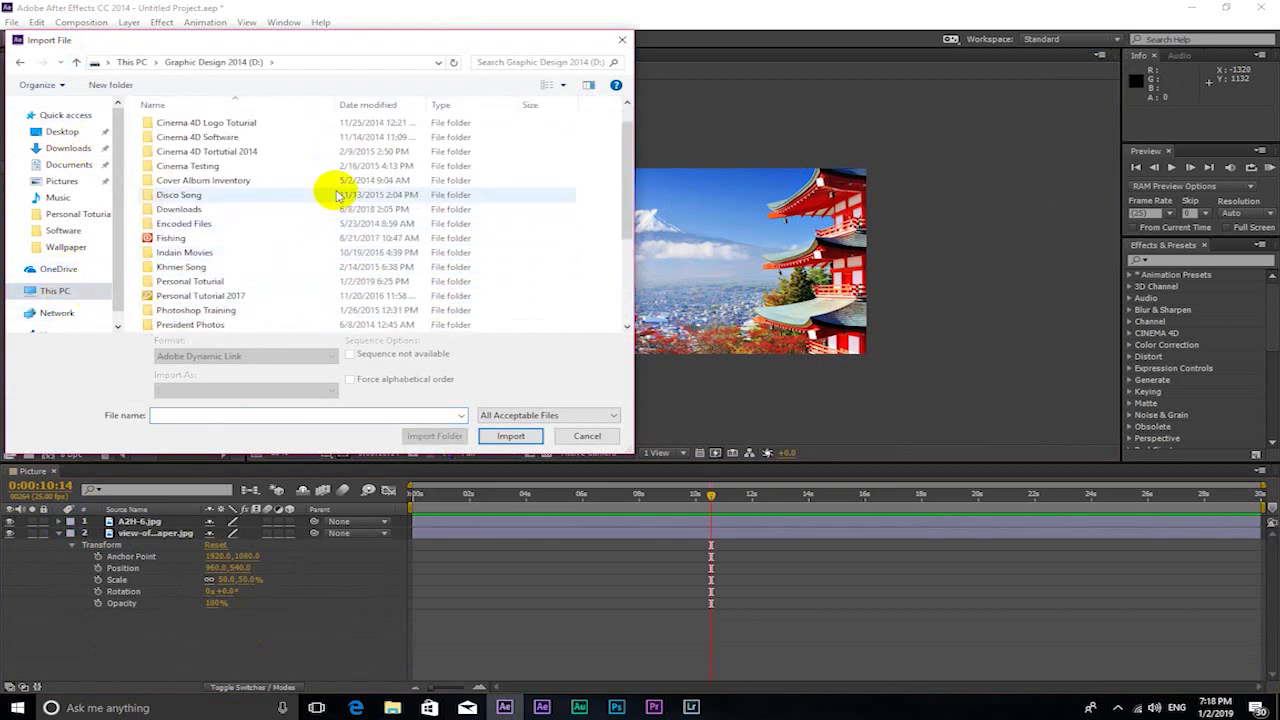
left_click(190, 283)
double_click(190, 283)
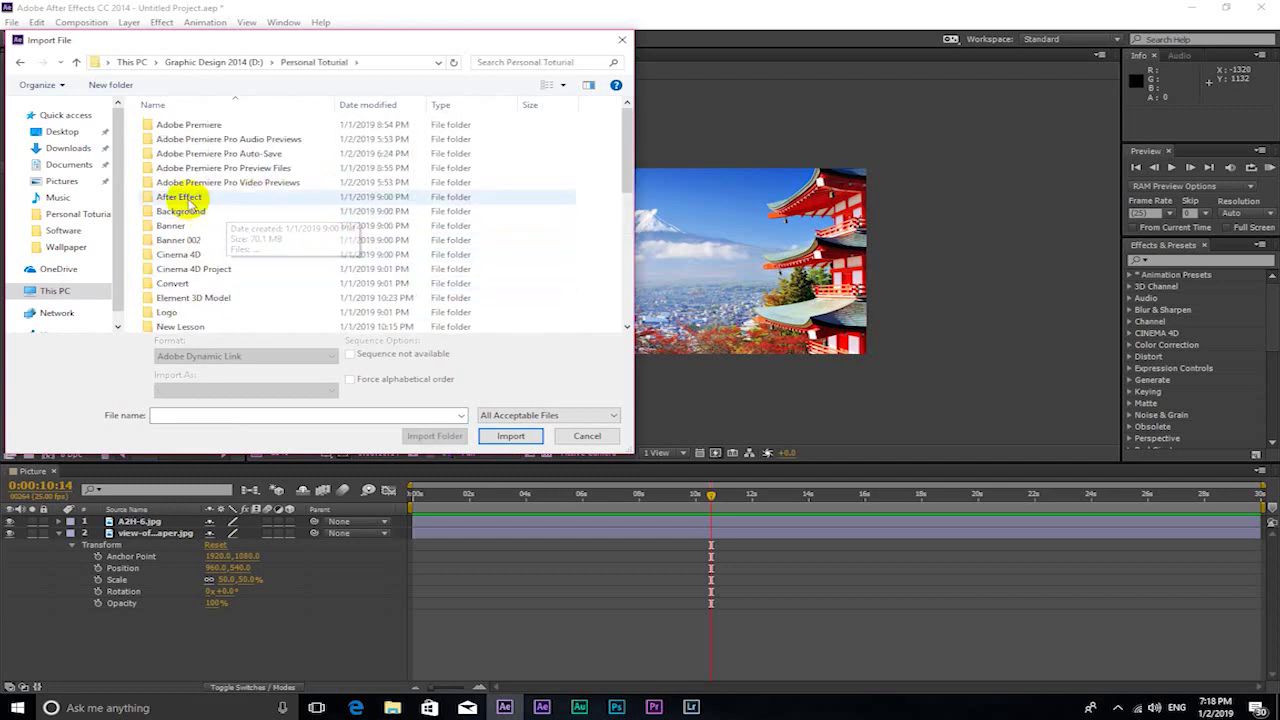
Step: Import the PNG Files folder from inside the Wedding Picture directory
key("BackSpace")
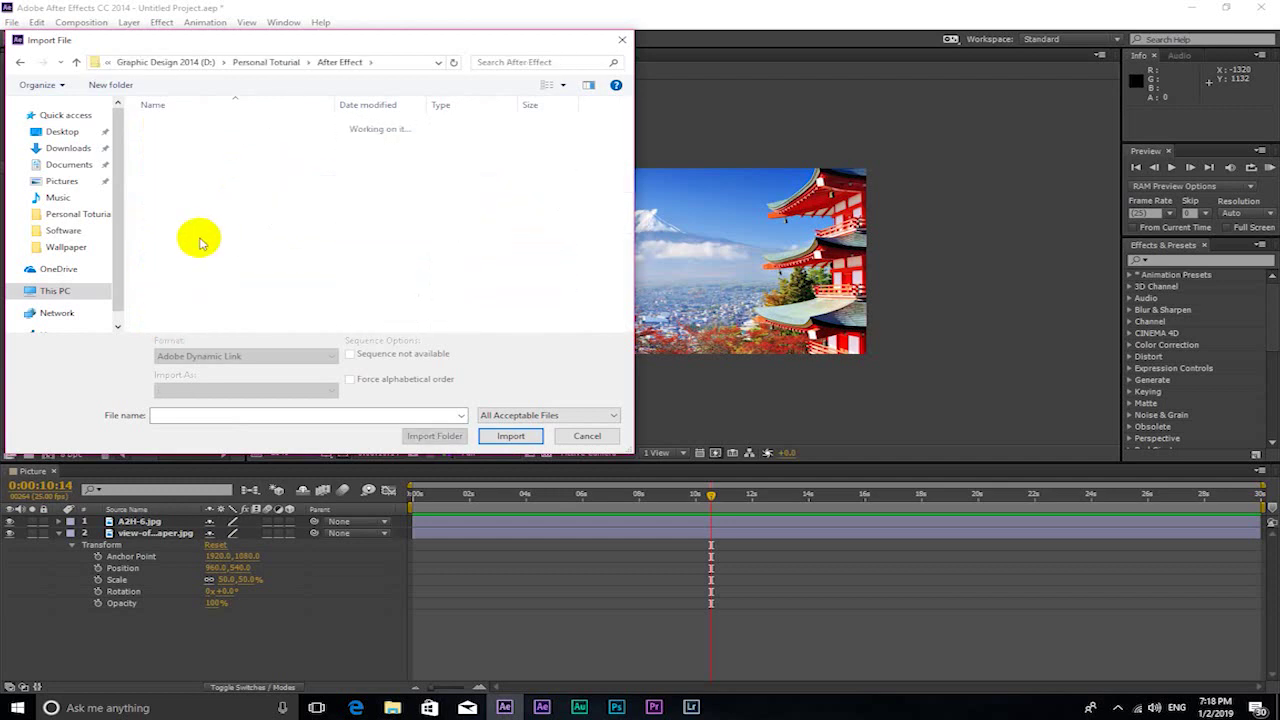
double_click(180, 211)
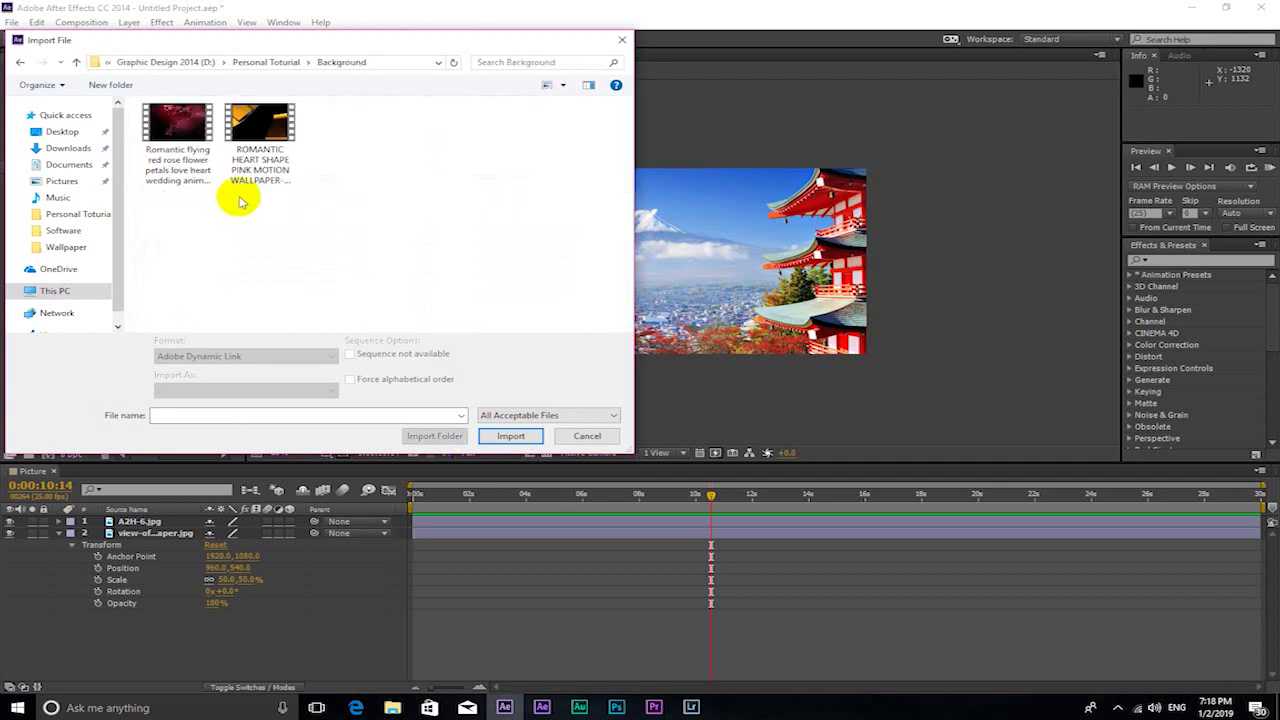
key("BackSpace")
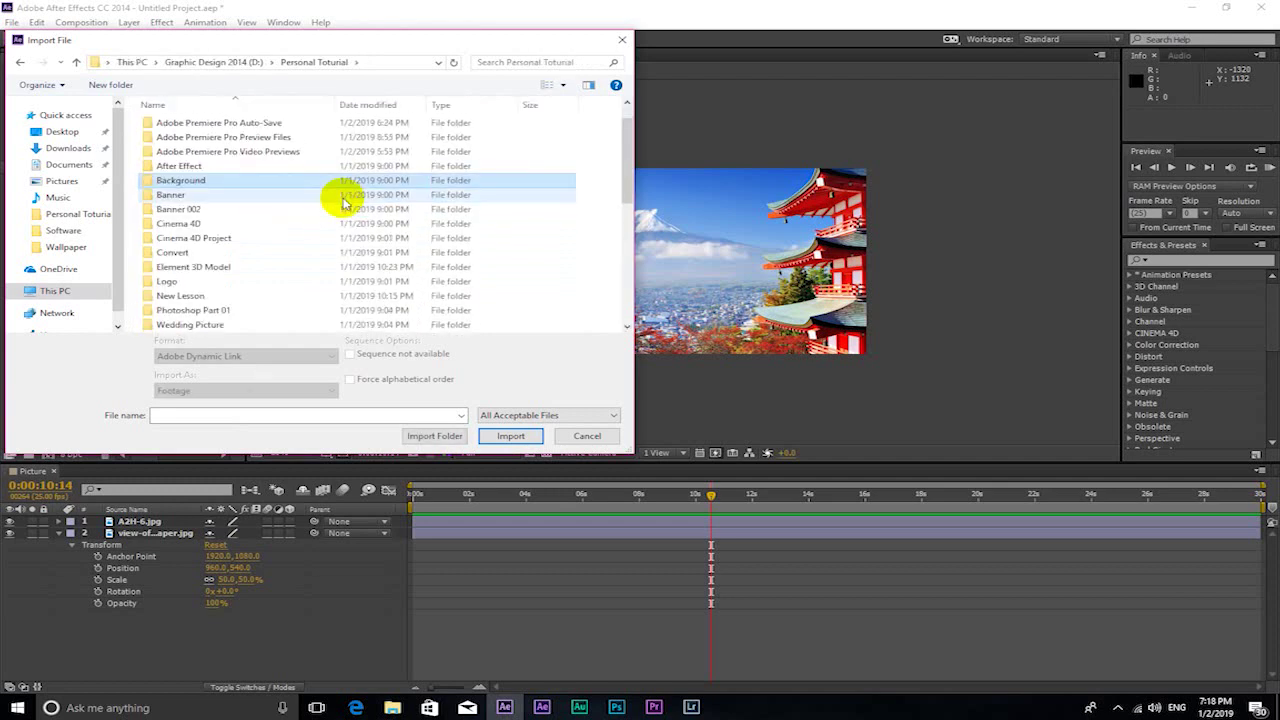
scroll(290, 265, "down", 1)
left_click(190, 283)
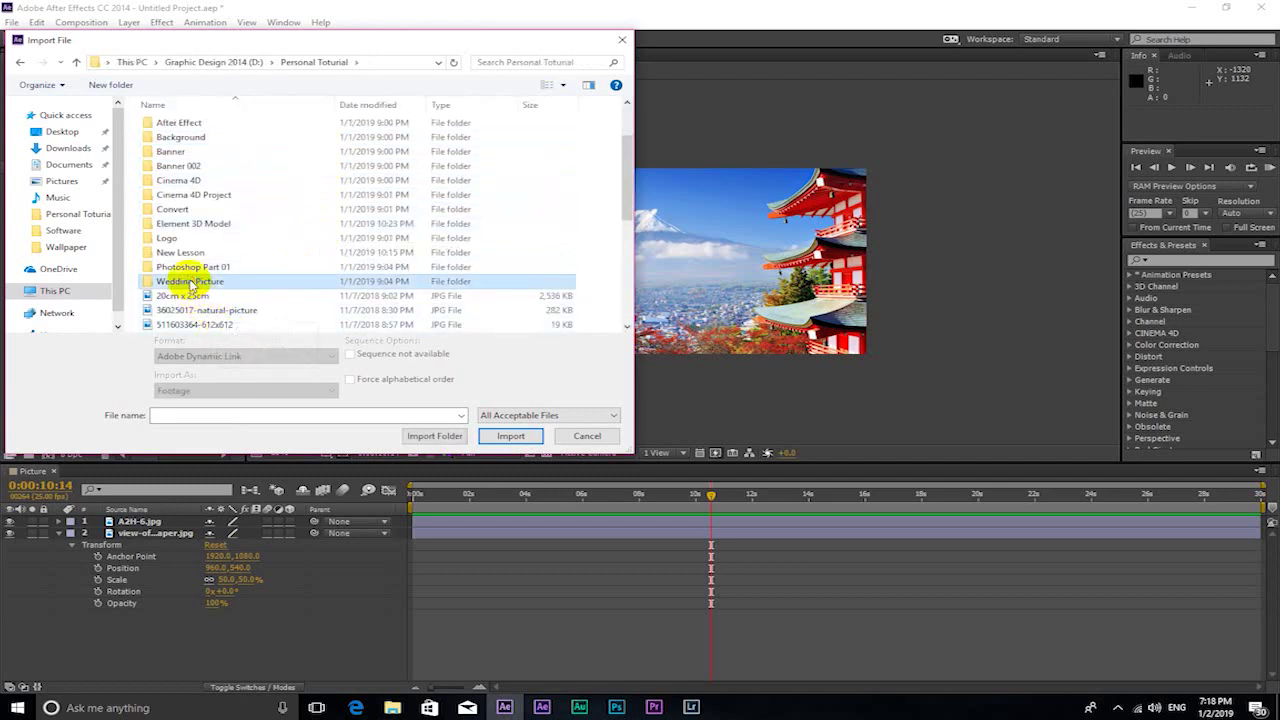
double_click(190, 283)
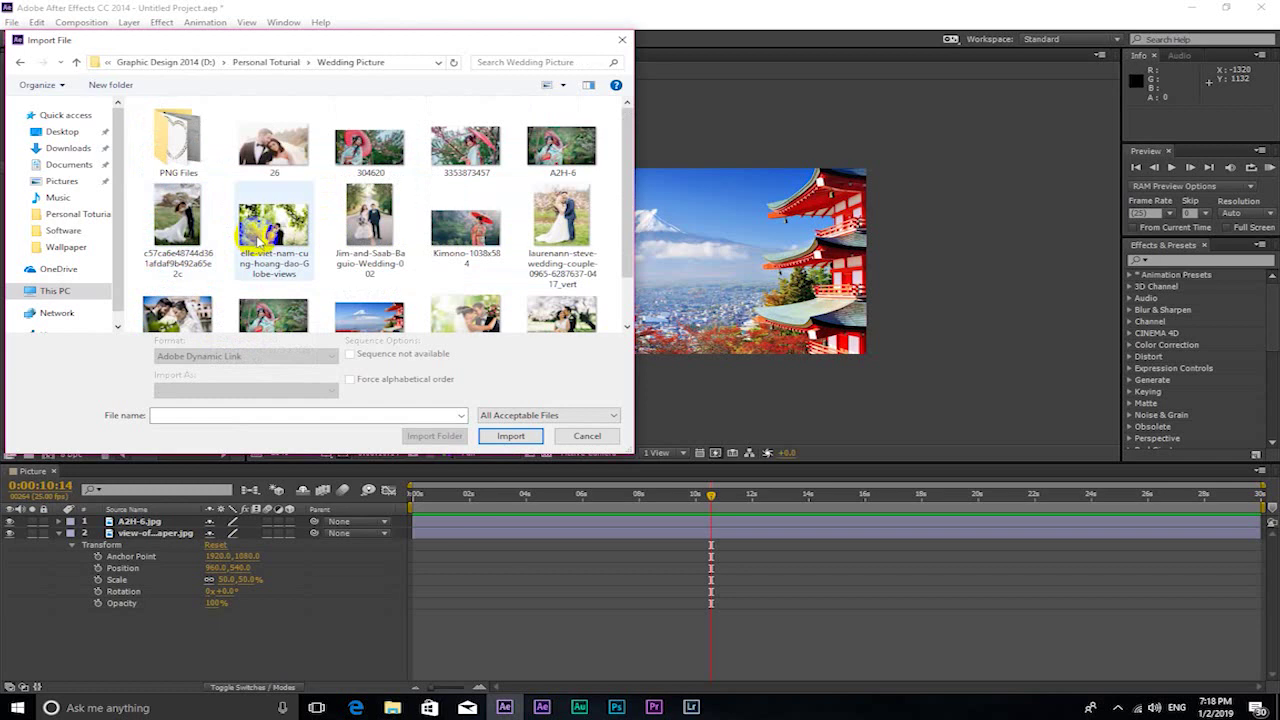
double_click(190, 148)
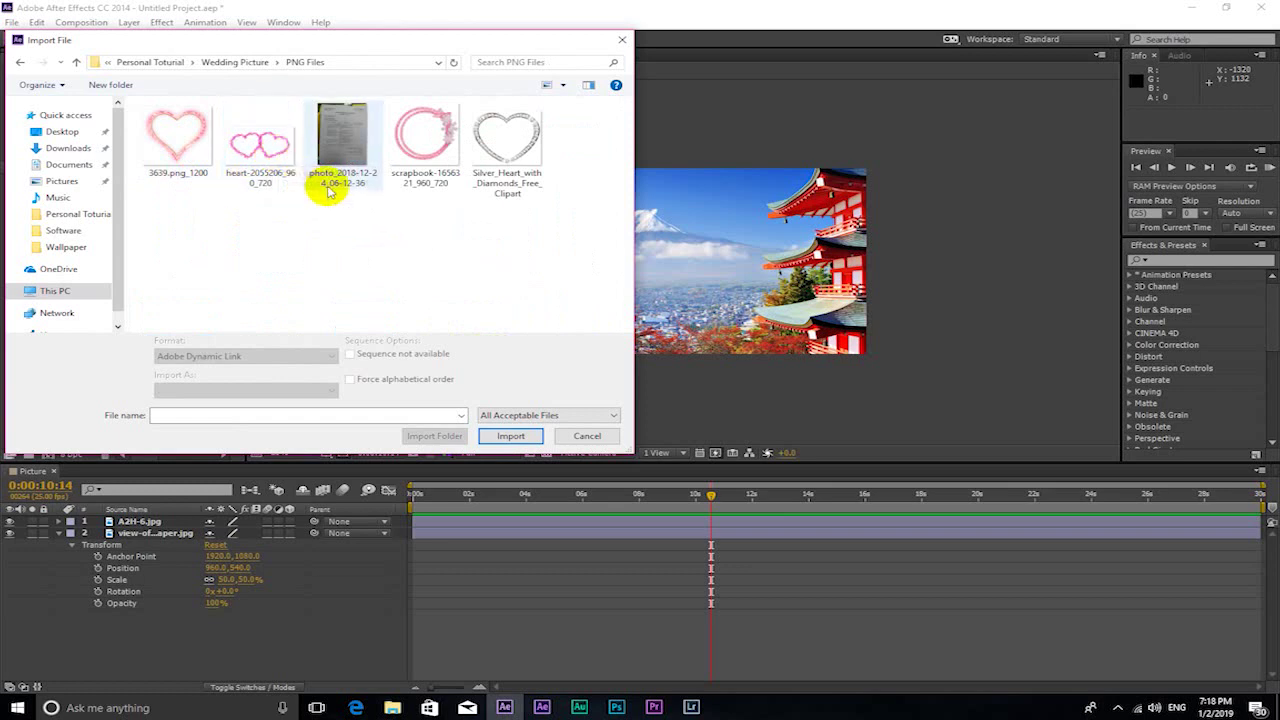
key("alt+Left")
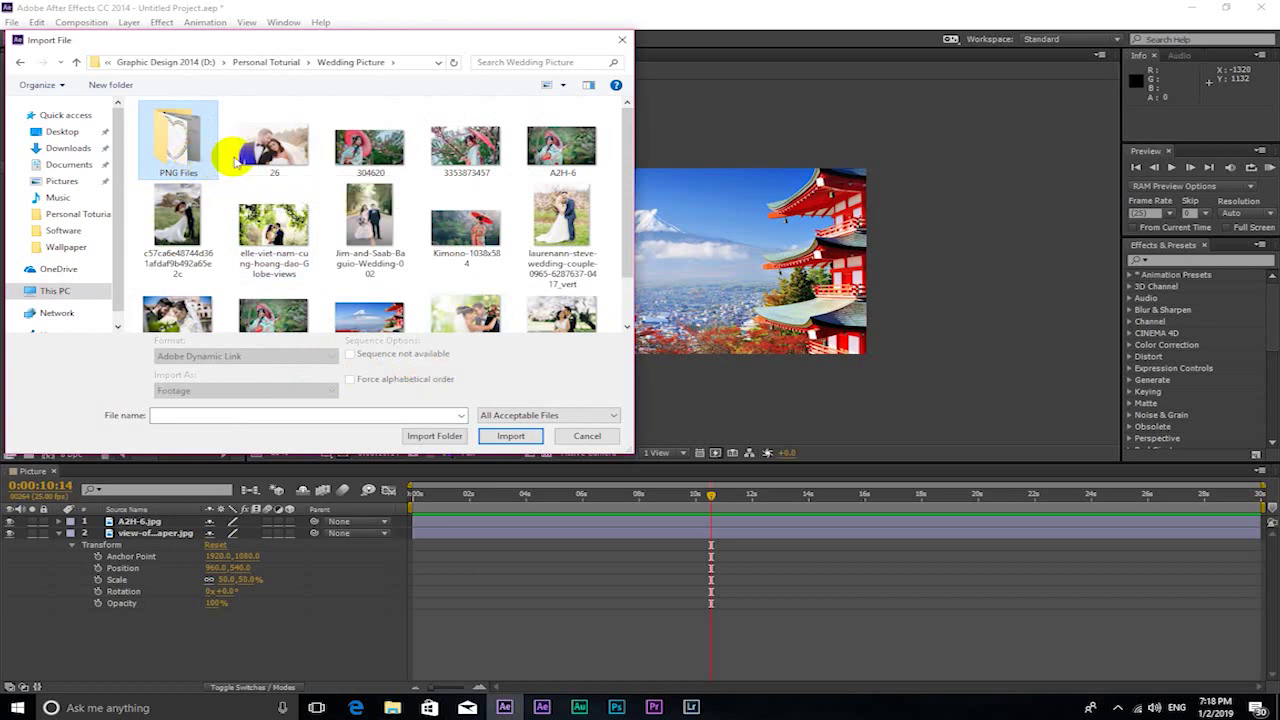
left_click(178, 164)
left_click(435, 438)
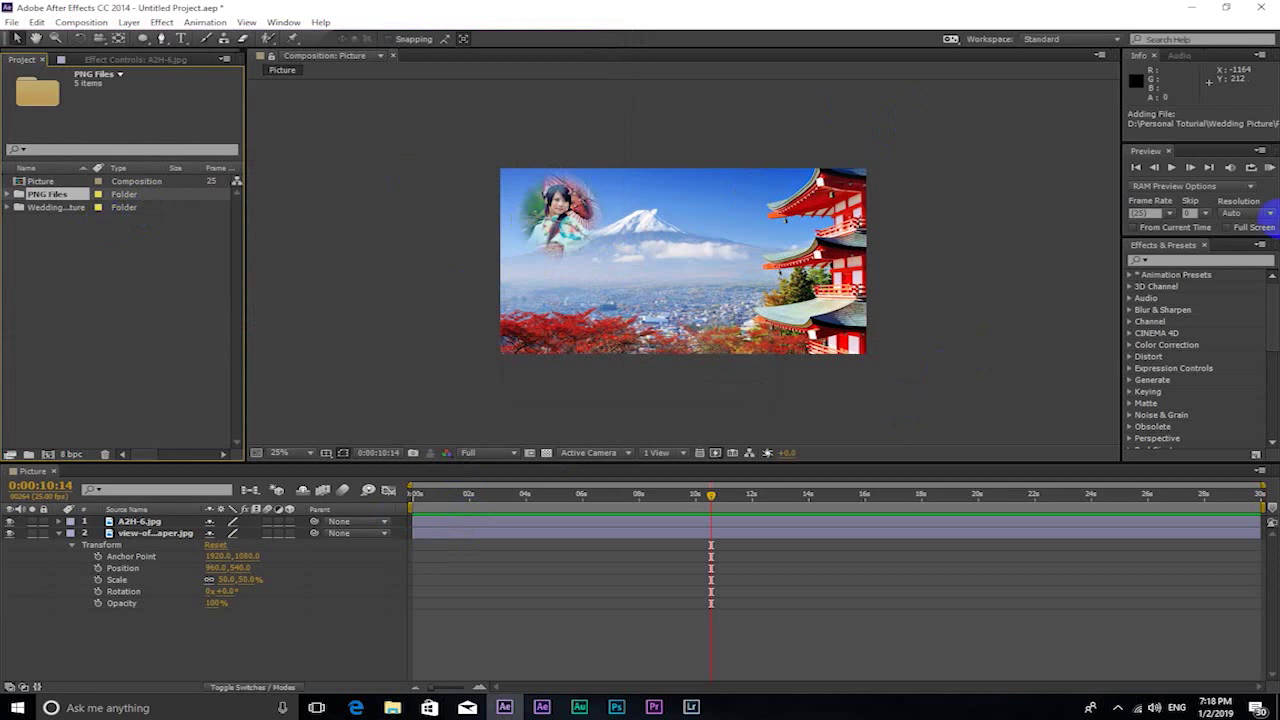
Step: Preview the five heart images in PNG Files, then start a new composition
left_click(8, 195)
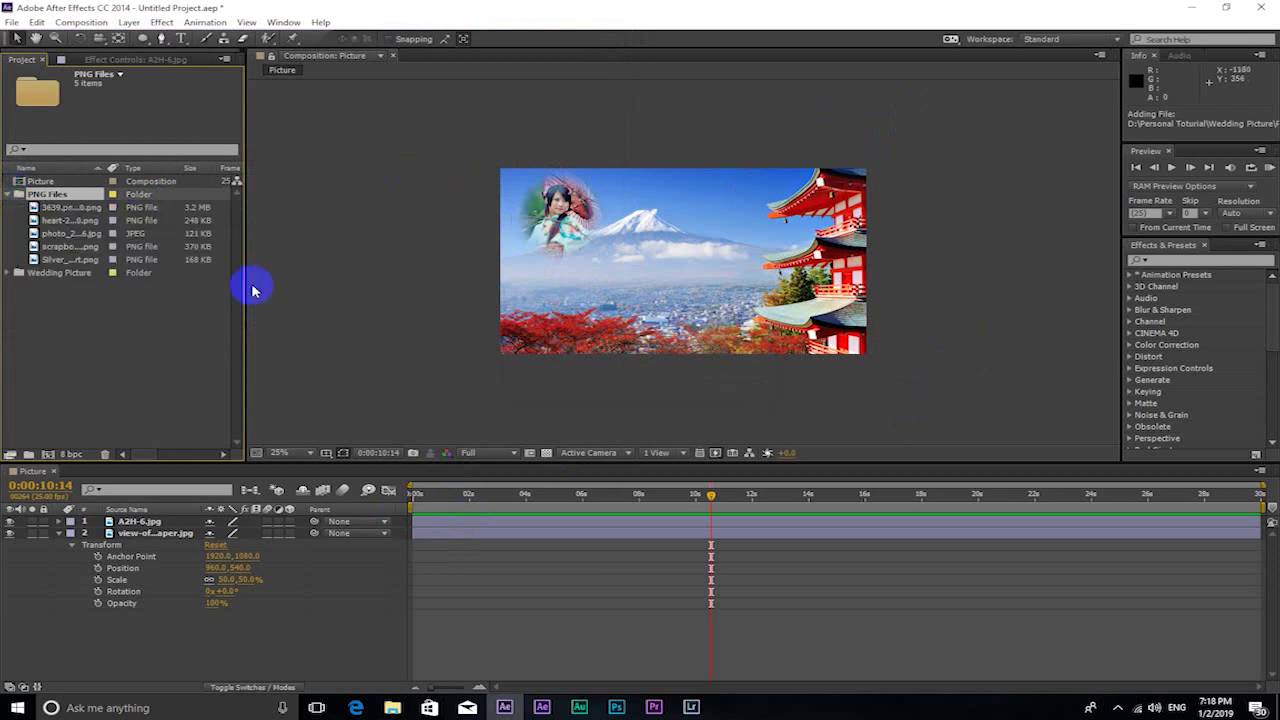
left_click(75, 208)
left_click(71, 221)
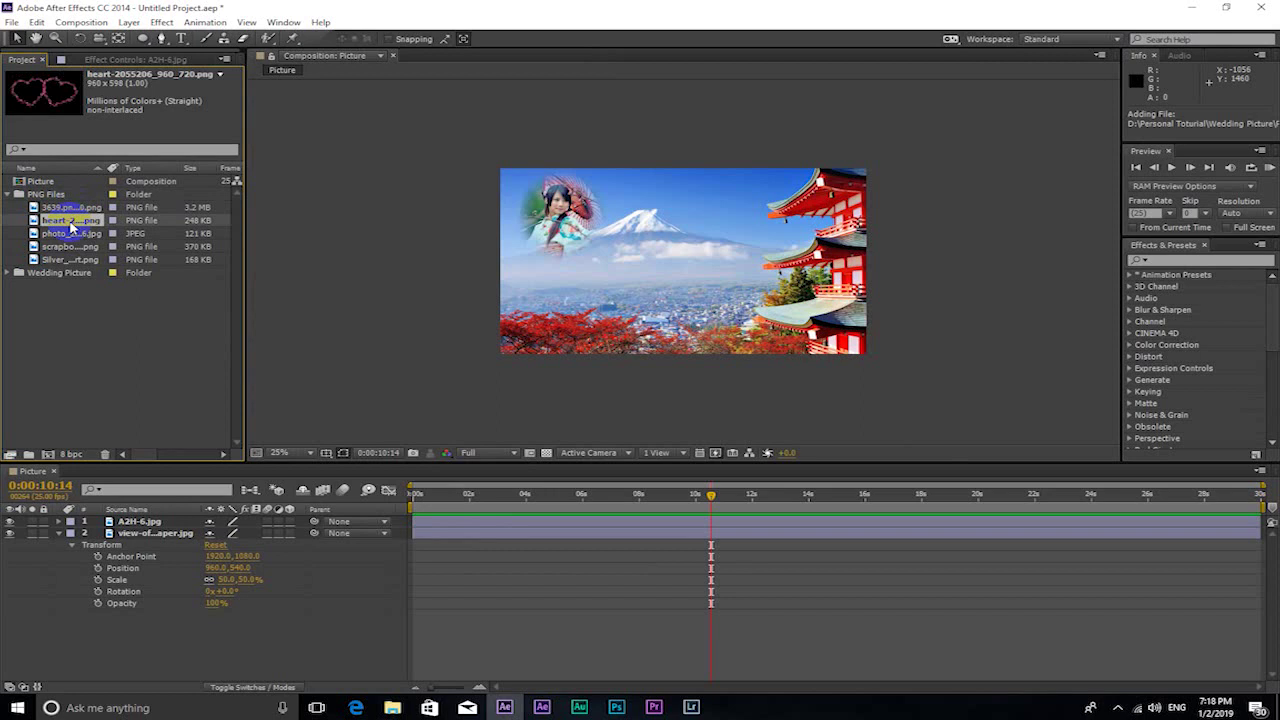
left_click(71, 234)
left_click(70, 247)
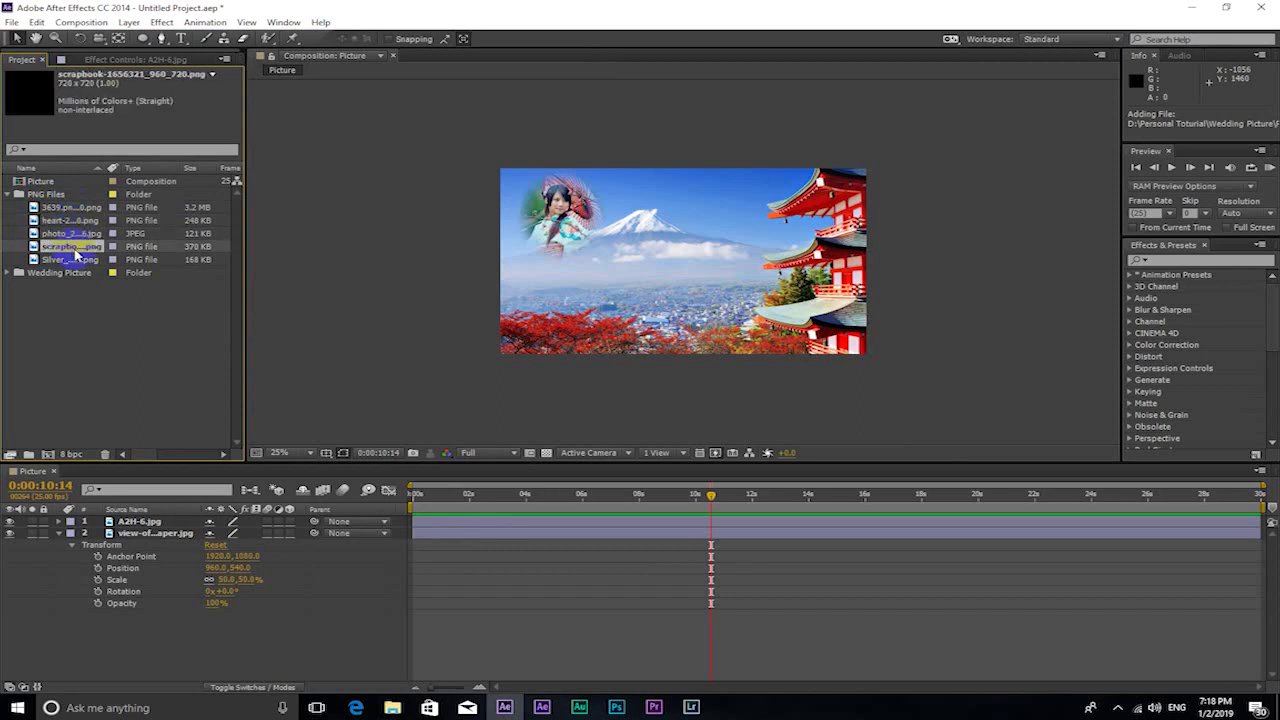
left_click(72, 260)
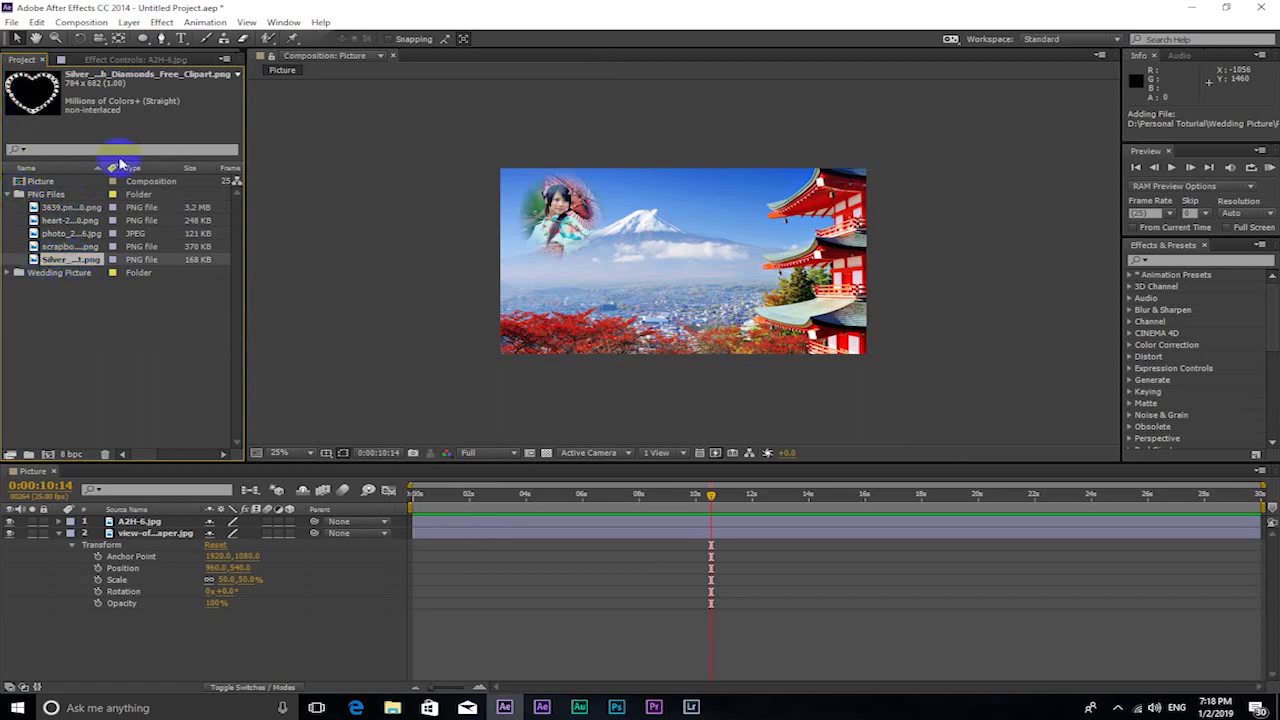
left_click(81, 22)
left_click(100, 37)
type("Heart Fram")
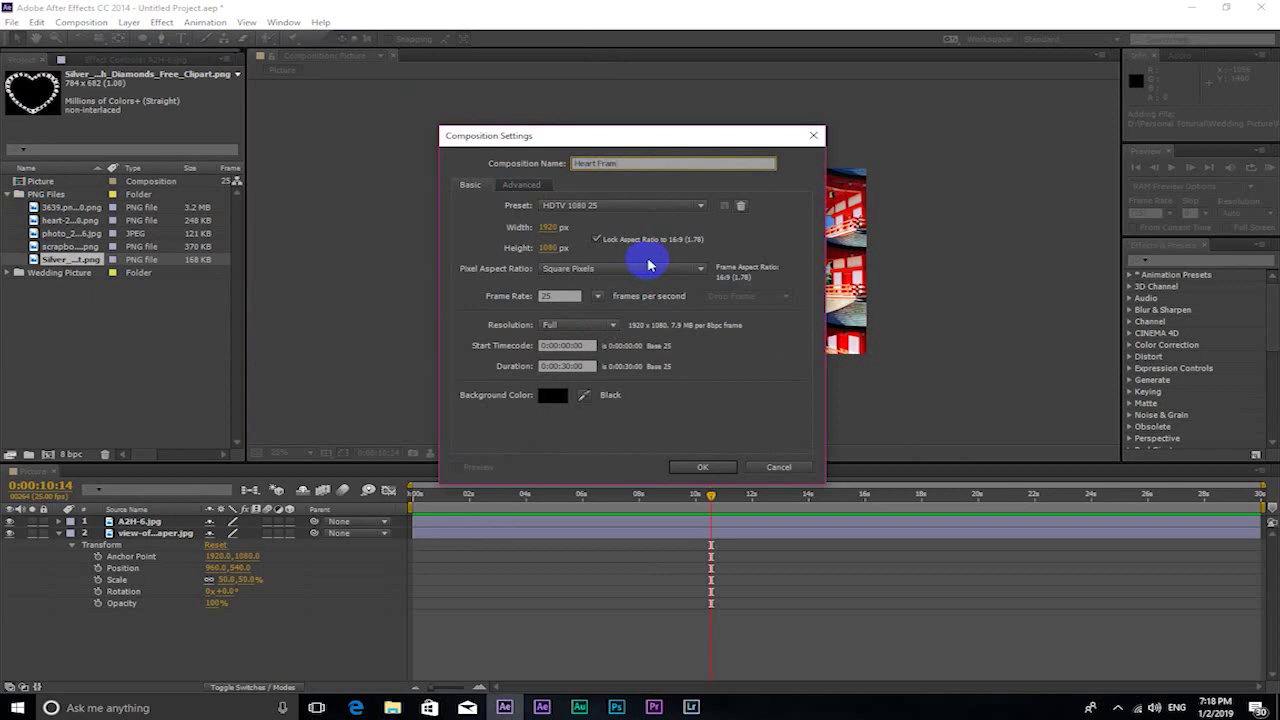
Step: Confirm the Heart Fram composition and select the silver diamond heart clipart
left_click(680, 467)
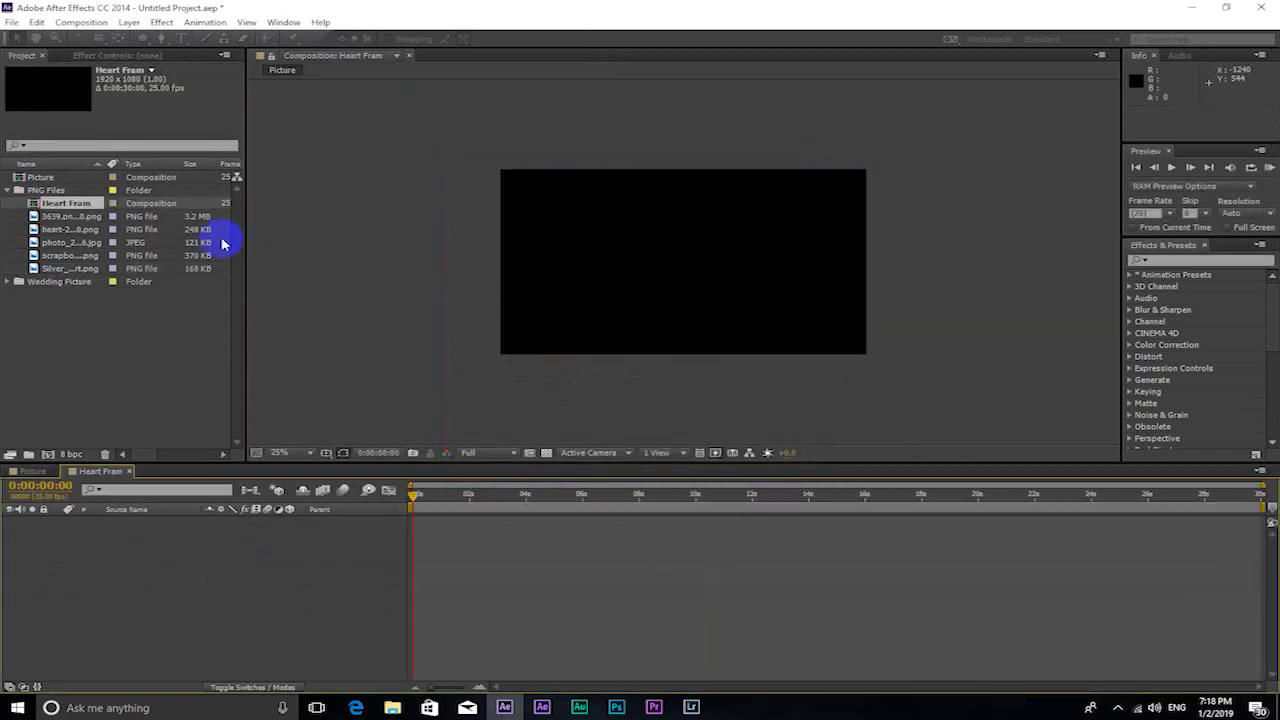
left_click(66, 230)
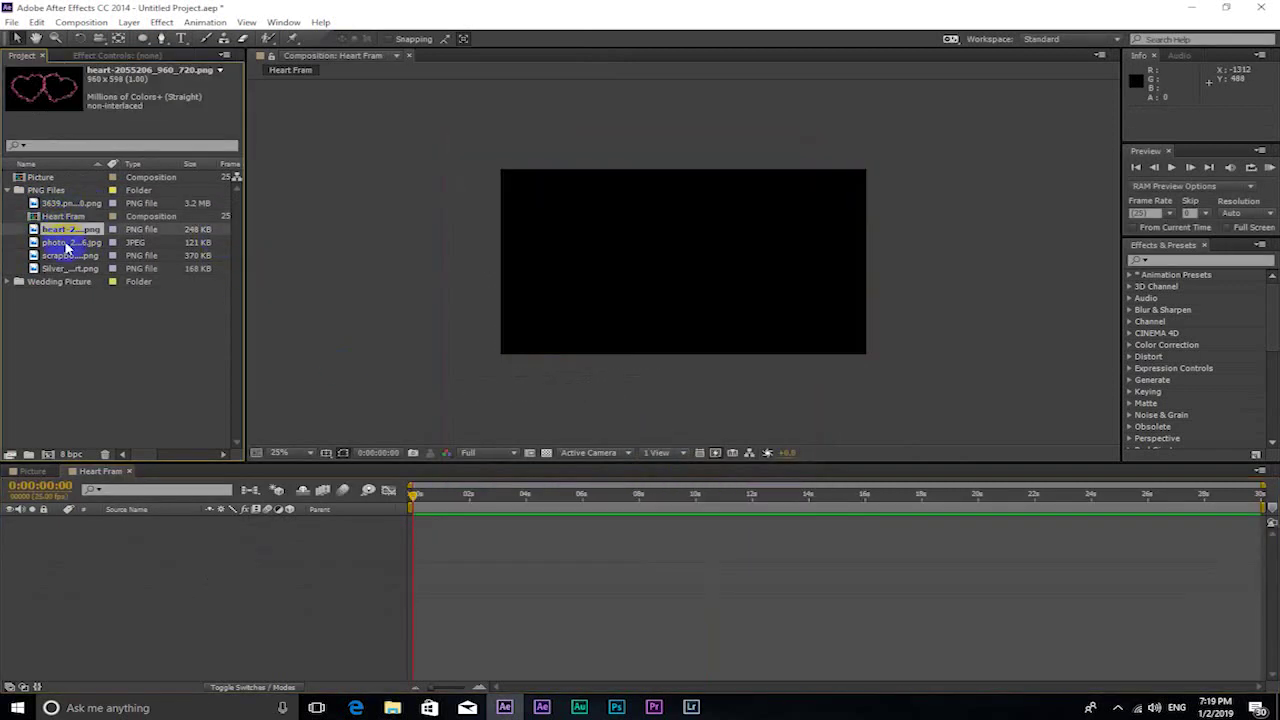
left_click(67, 270)
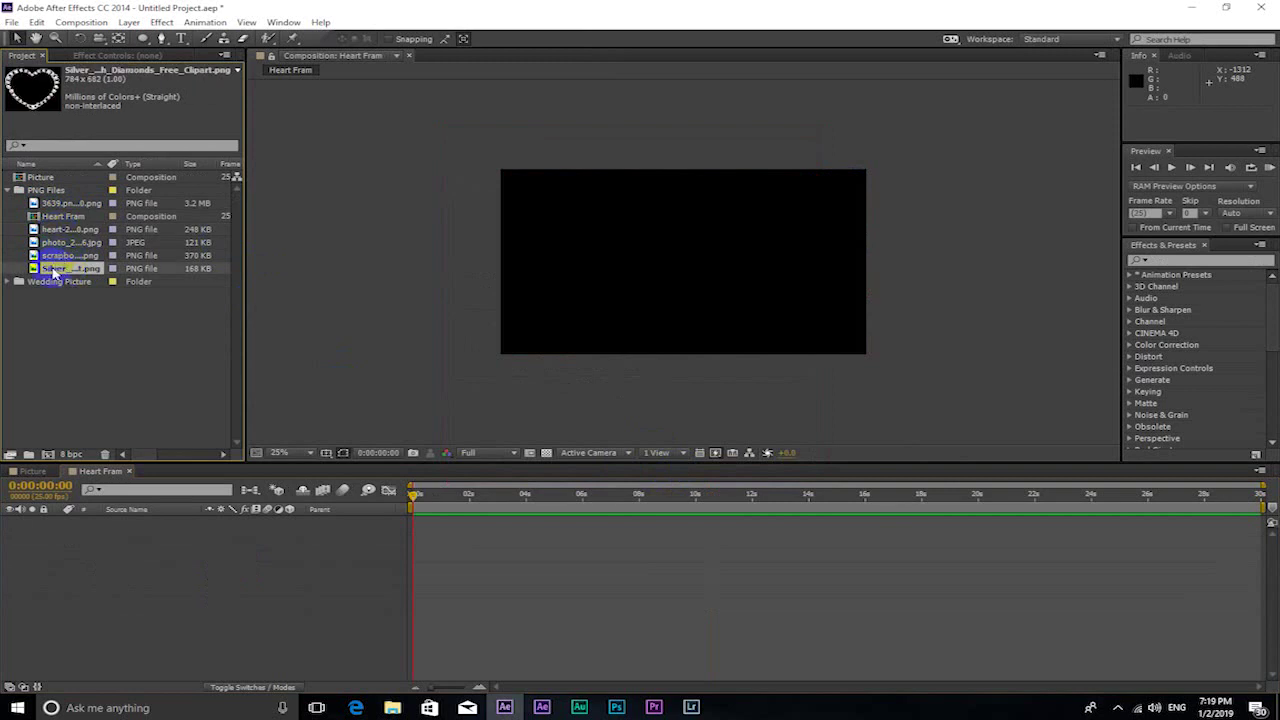
Step: Add the silver heart to Heart Fram and show the transparency grid behind it
left_click_drag(55, 272, 163, 557)
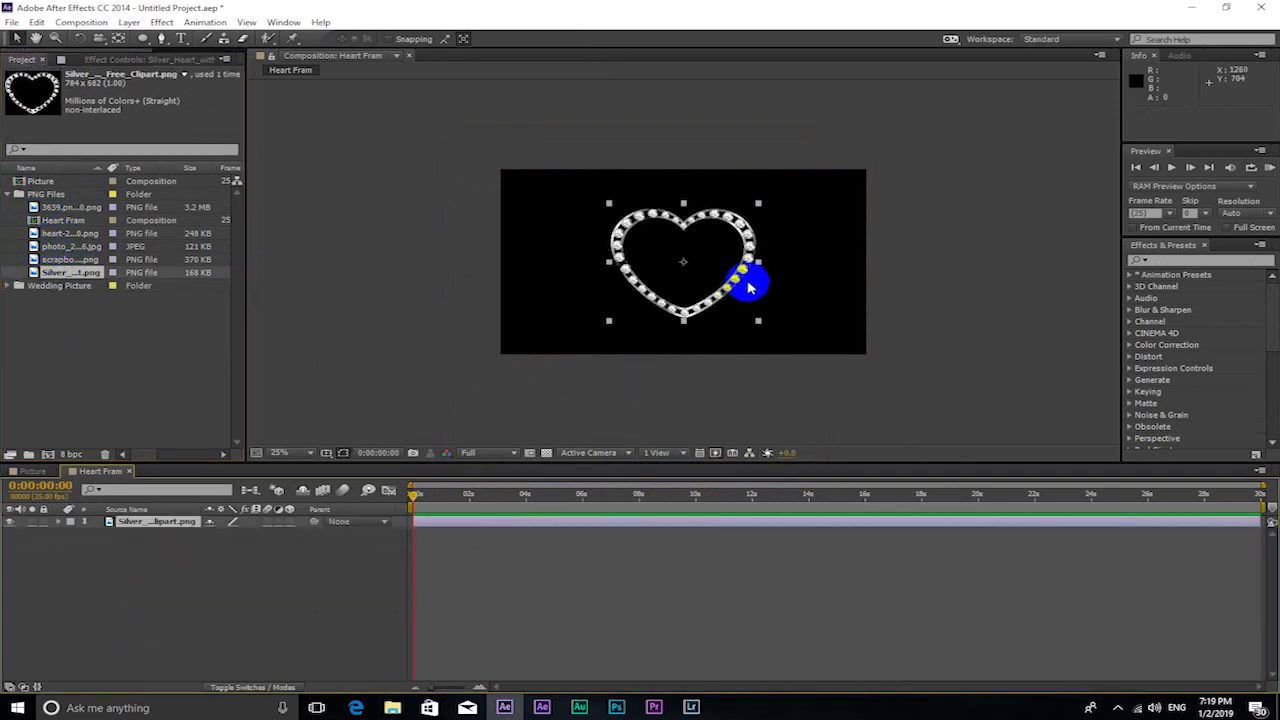
left_click(550, 455)
left_click(550, 455)
key("period")
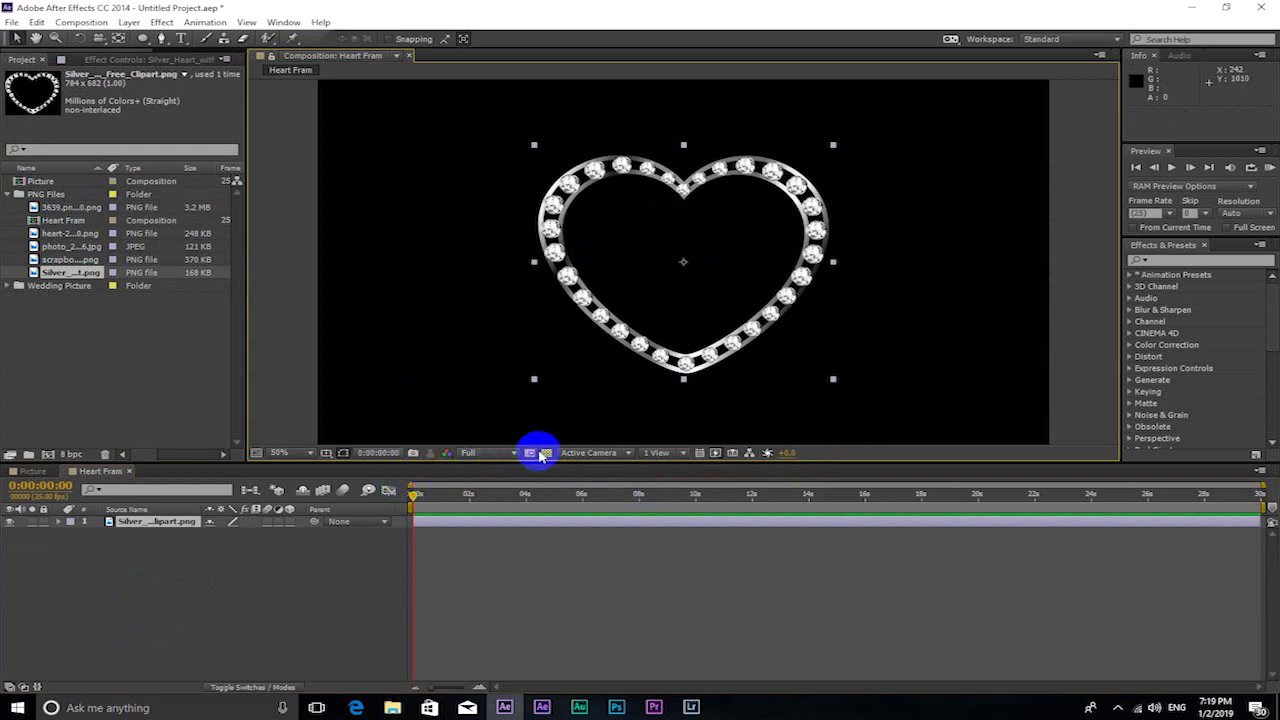
left_click(545, 455)
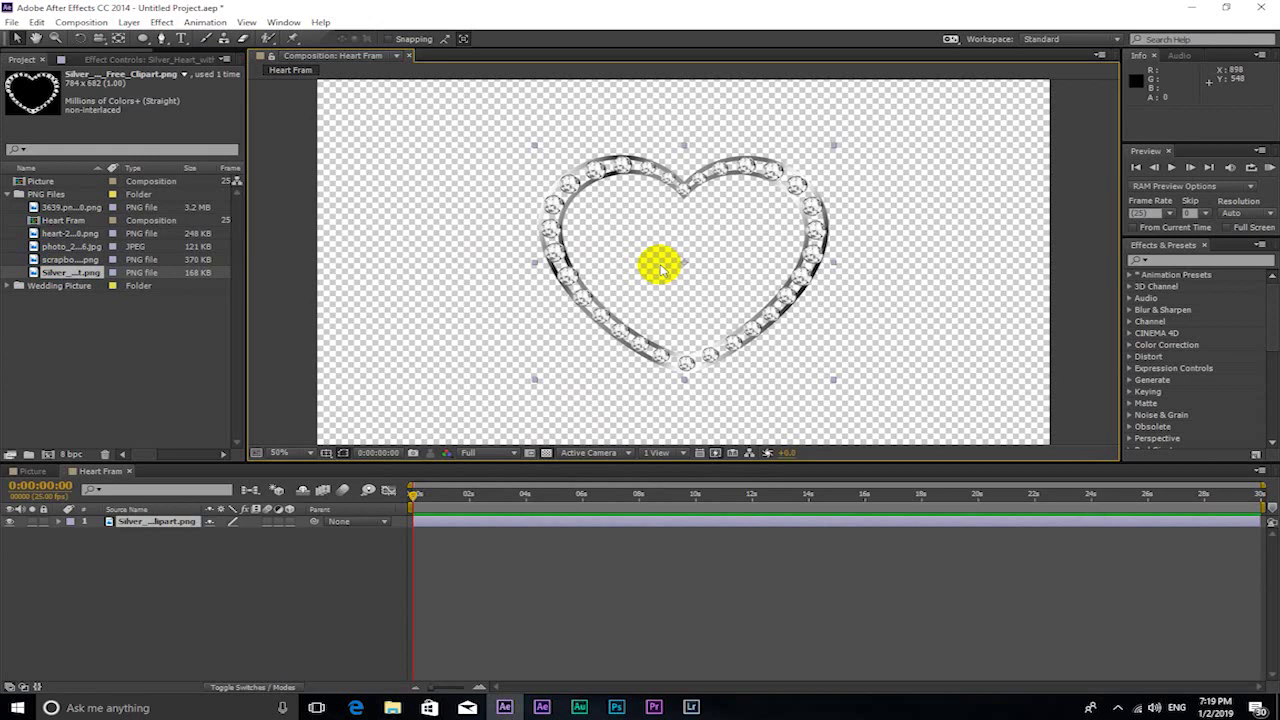
key("comma")
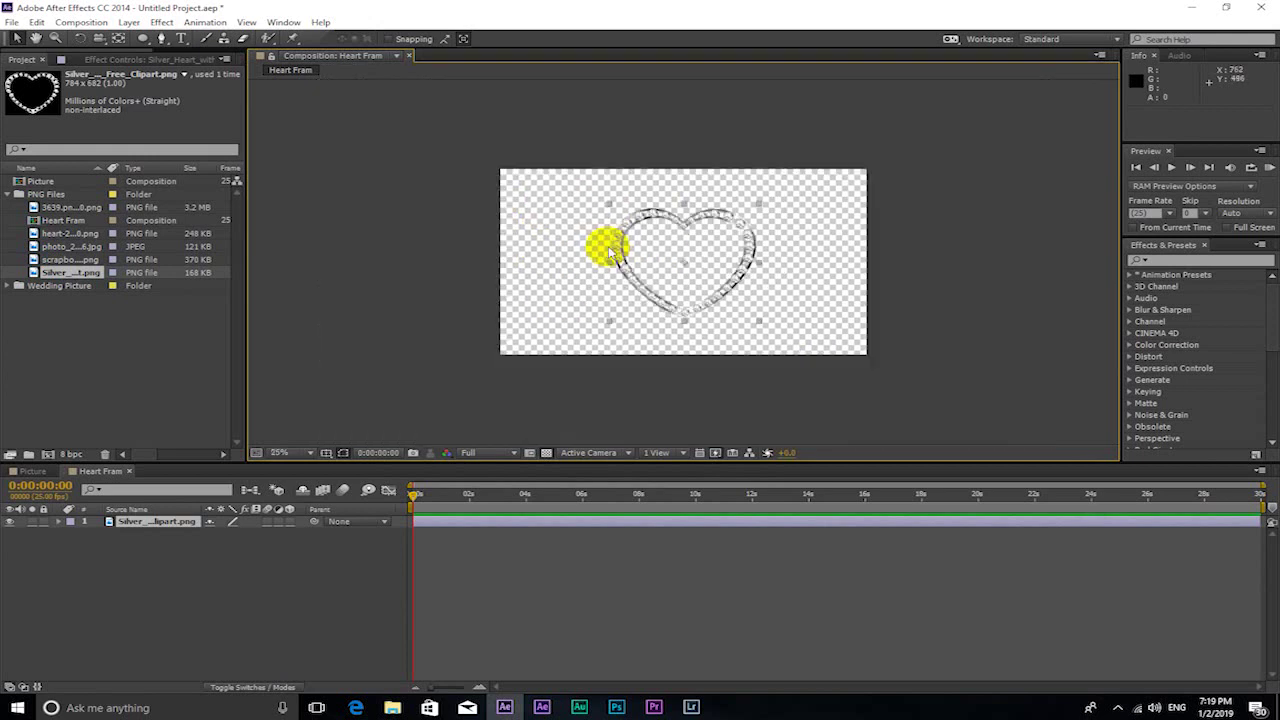
key("period")
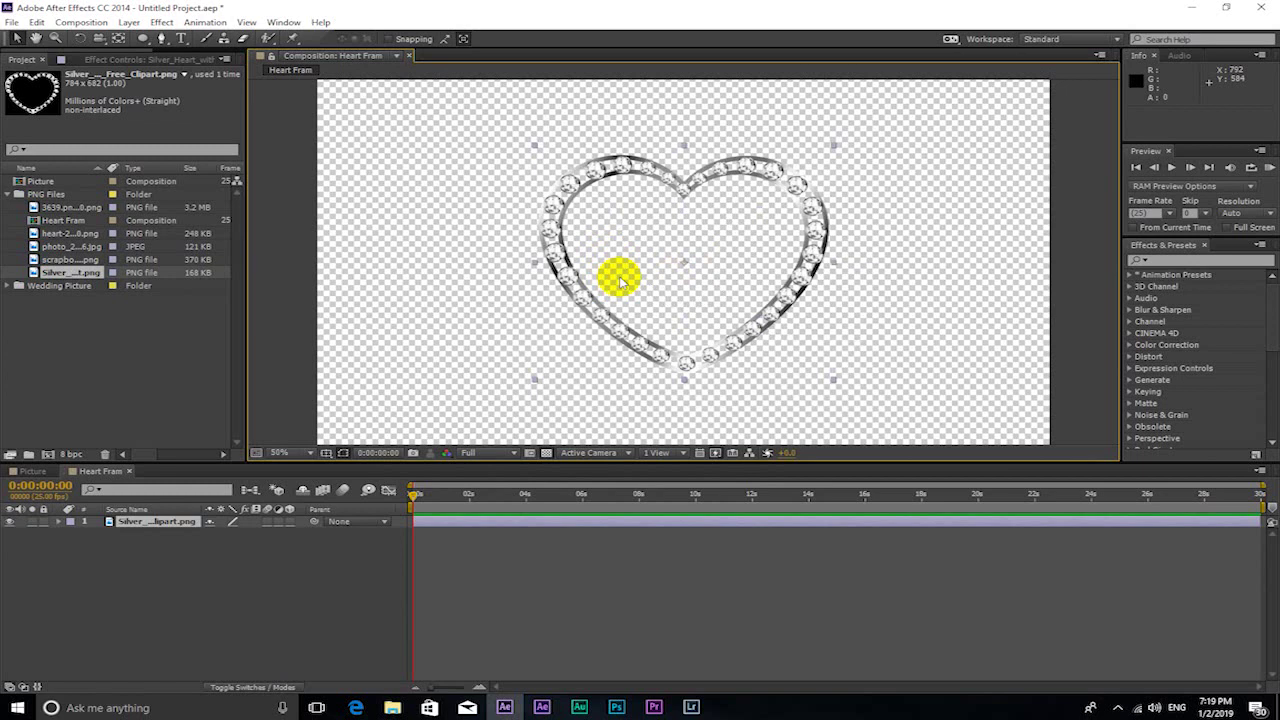
key("comma")
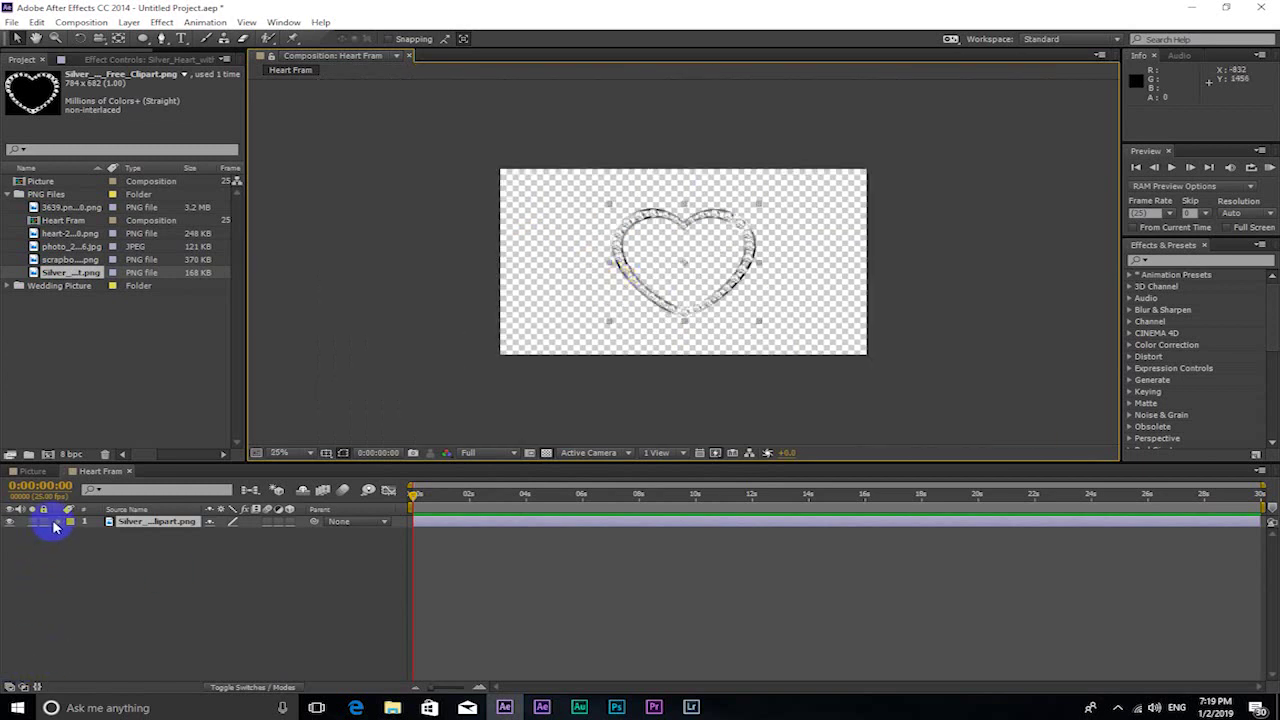
Step: Scale the silver heart layer up to 114%
left_click(59, 522)
left_click(72, 534)
left_click_drag(226, 568, 245, 568)
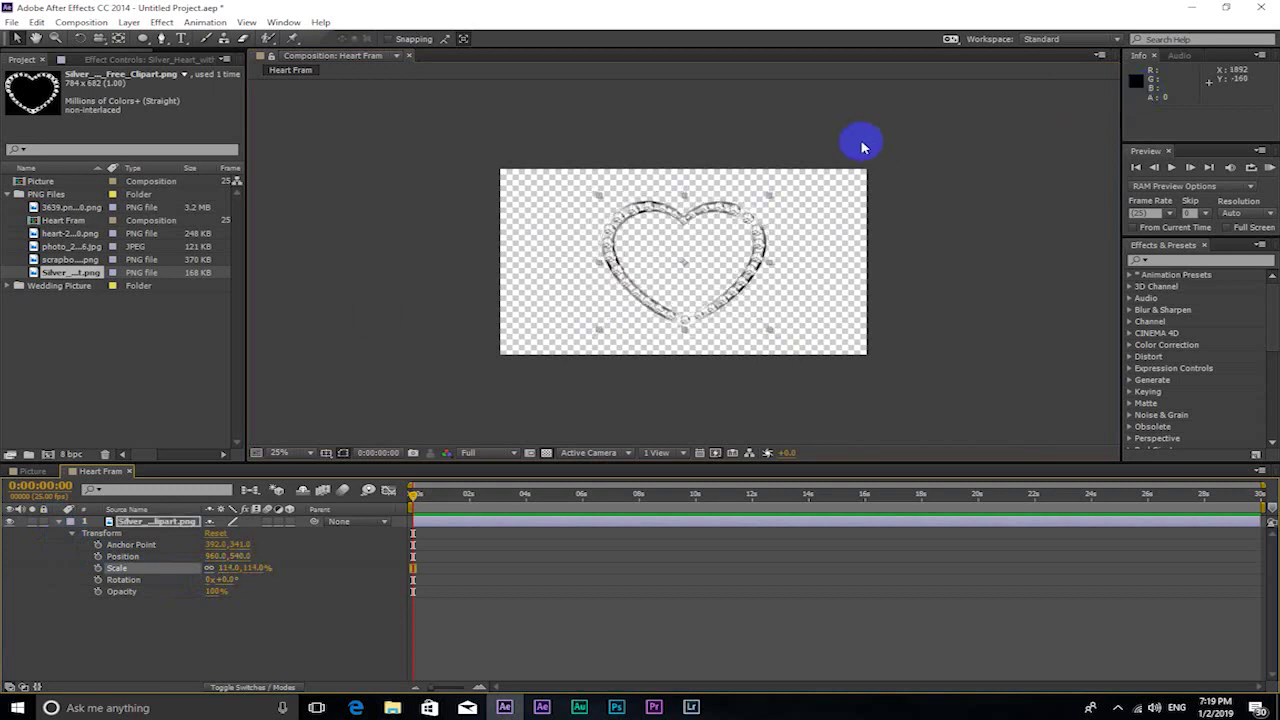
left_click(7, 287)
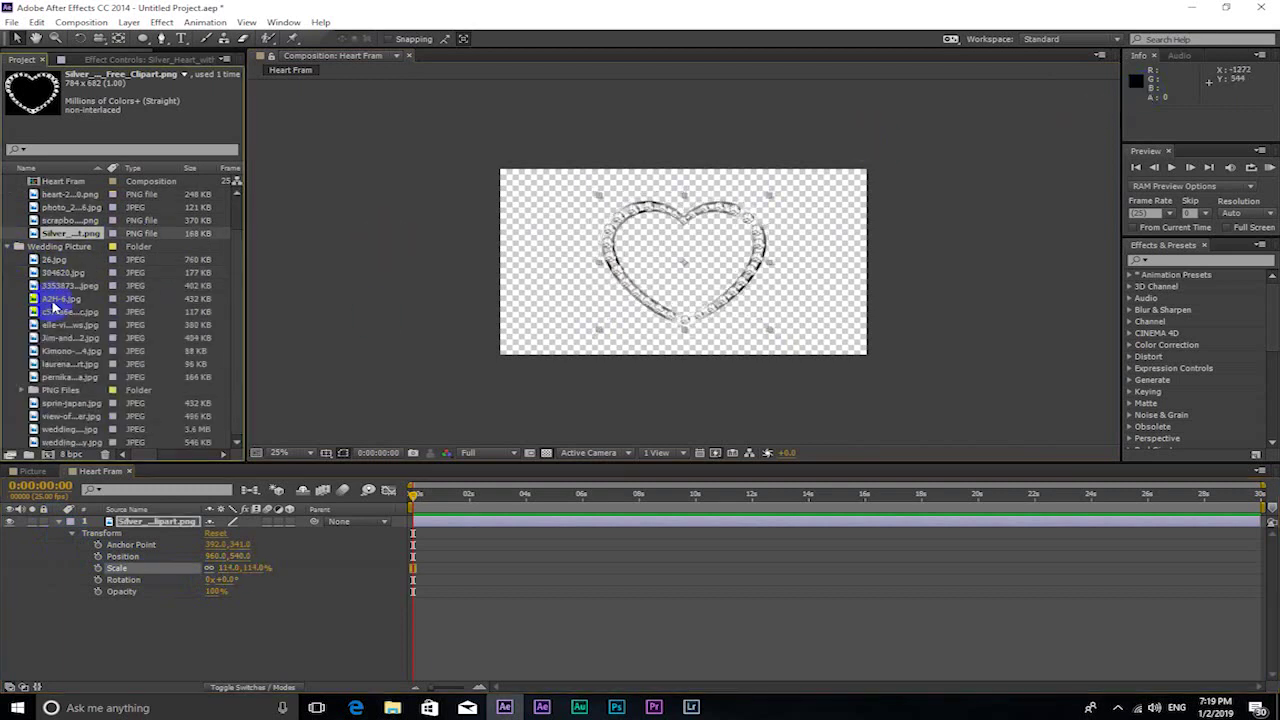
Step: Place A2H-6.jpg in Heart Fram beneath the silver heart frame
left_click(63, 298)
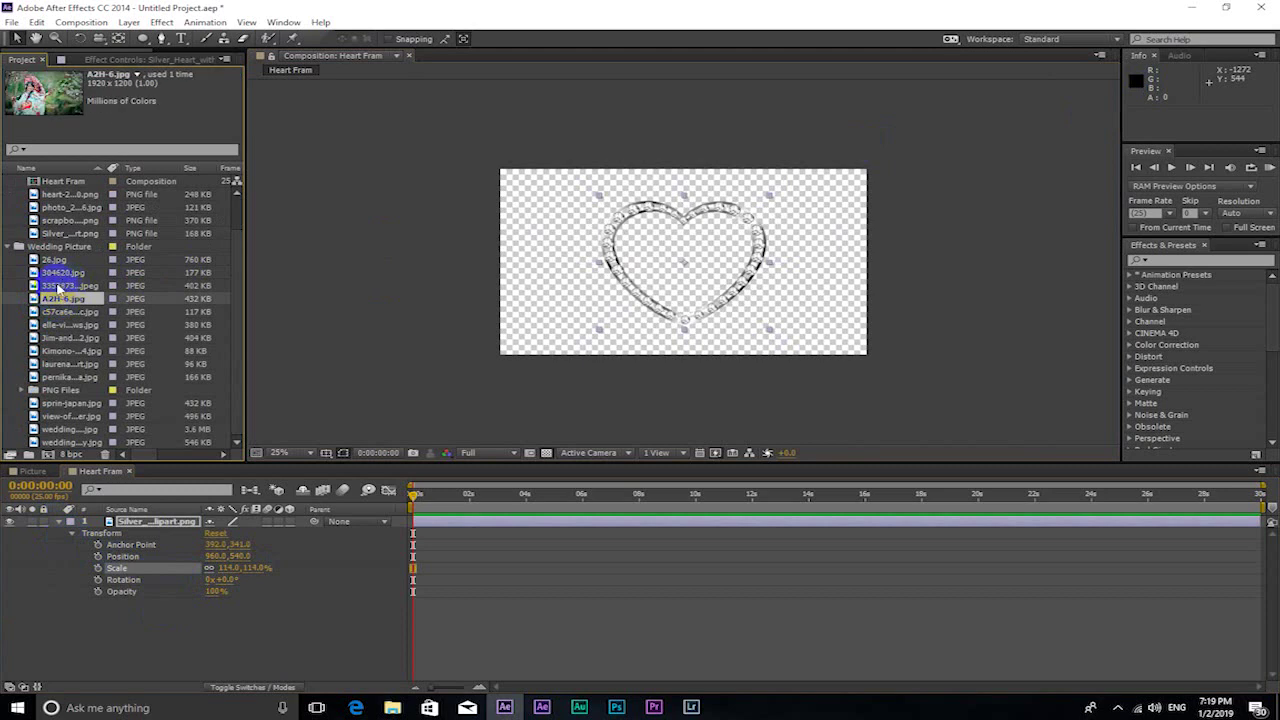
left_click_drag(63, 298, 140, 609)
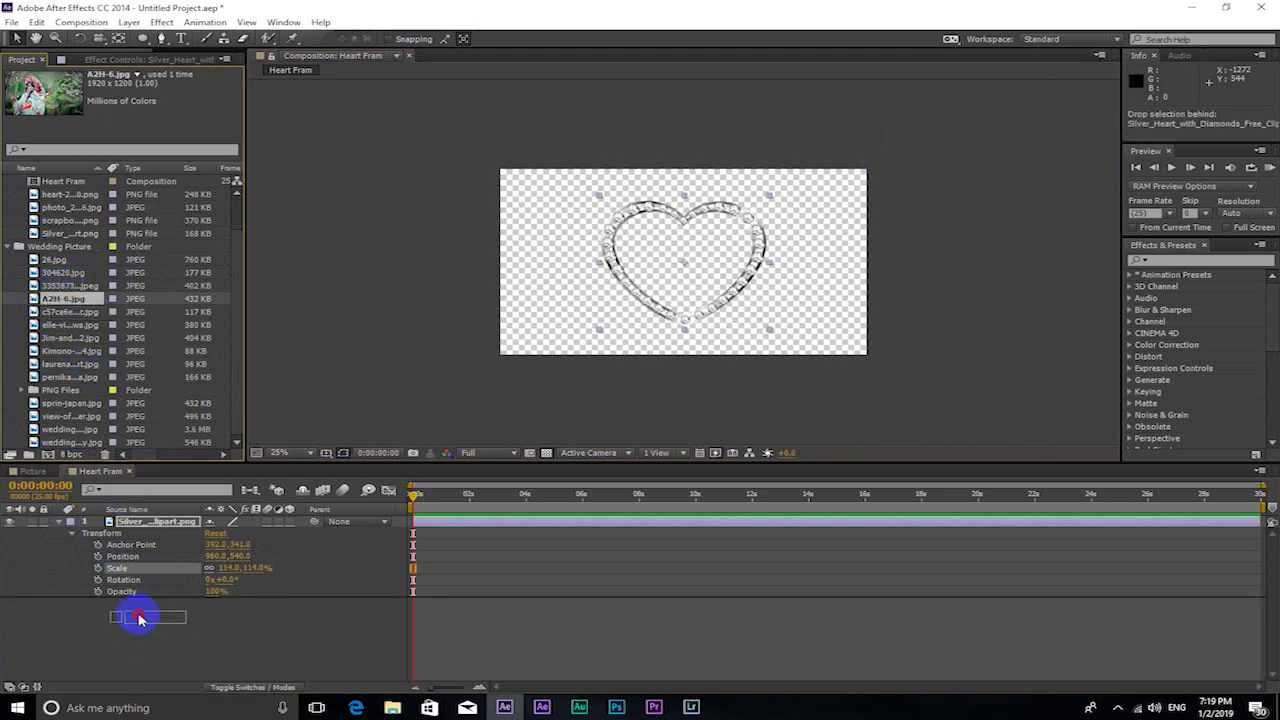
left_click_drag(140, 609, 129, 600)
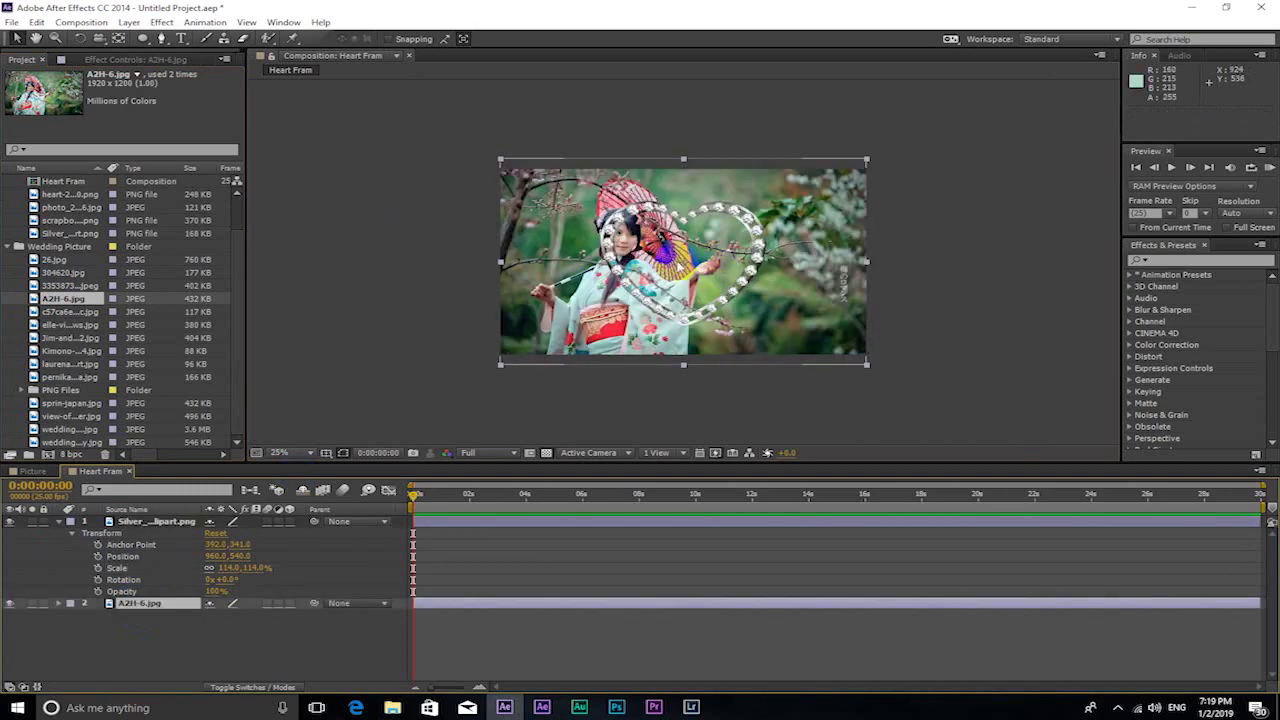
left_click_drag(668, 266, 732, 272)
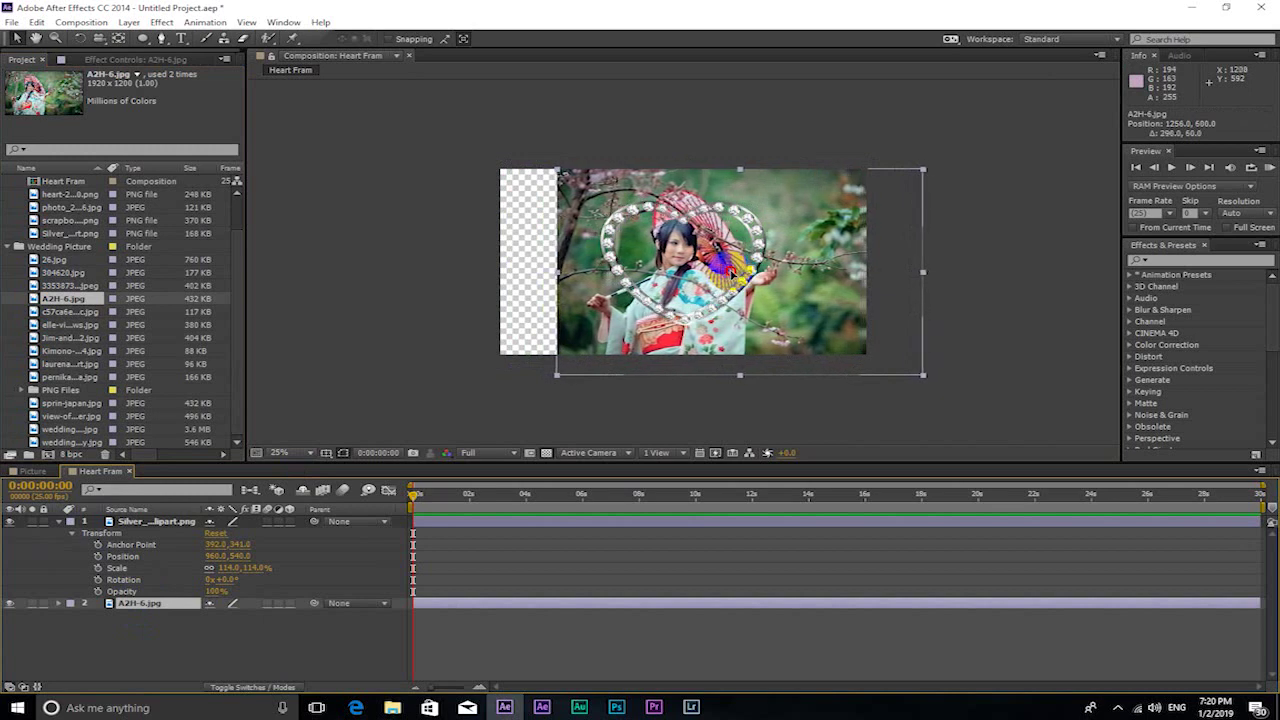
left_click(735, 274)
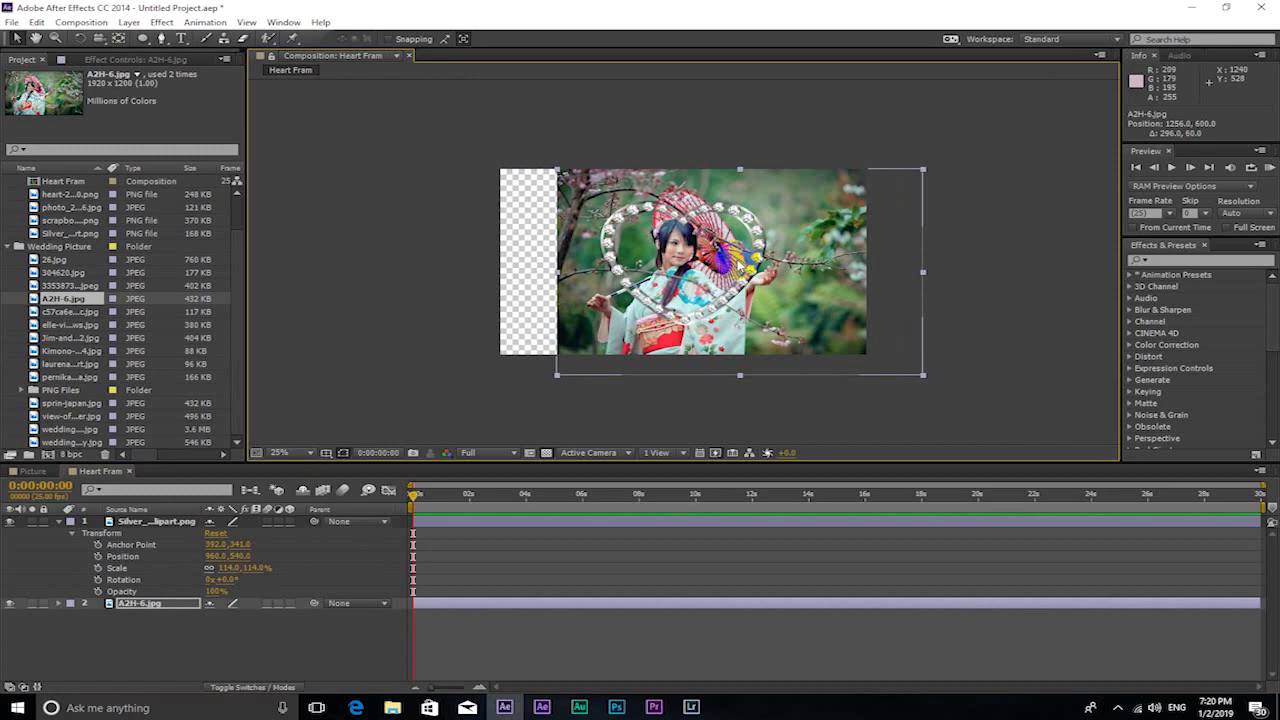
Step: Scale the wedding photo to 79%, move it to 1184, 524, and collapse the folders
left_click(58, 605)
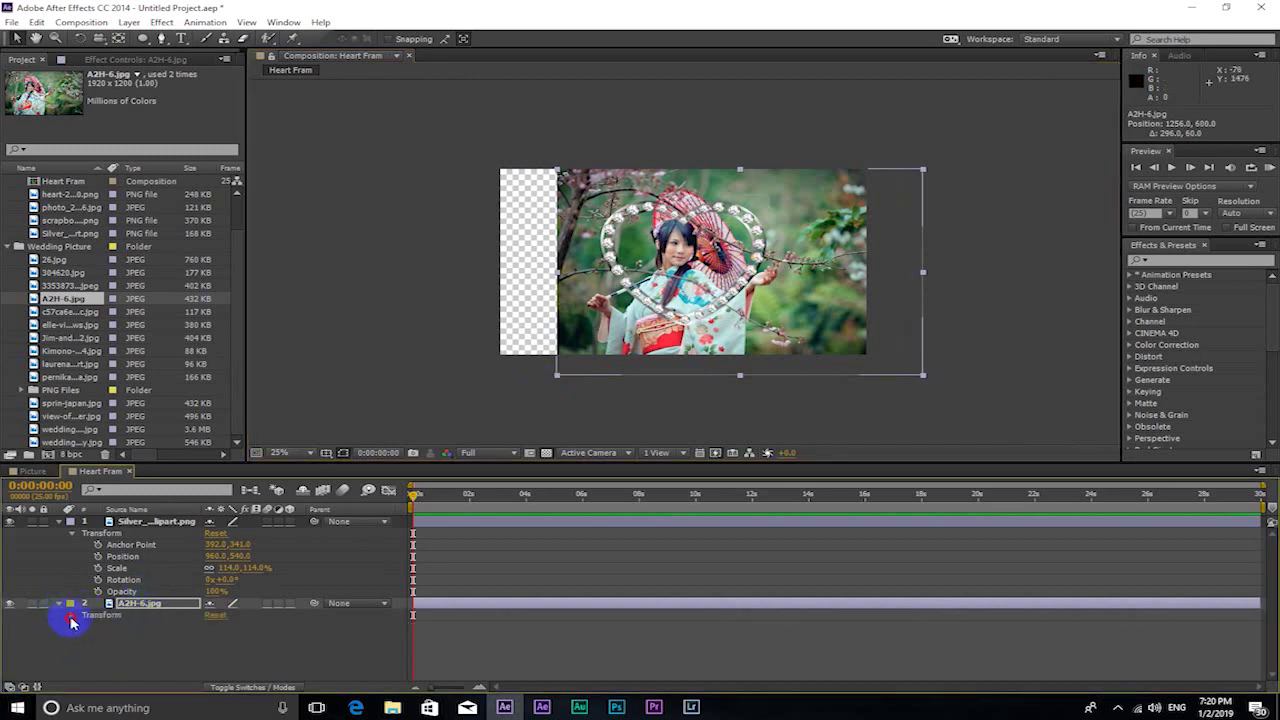
left_click(71, 621)
left_click(222, 651)
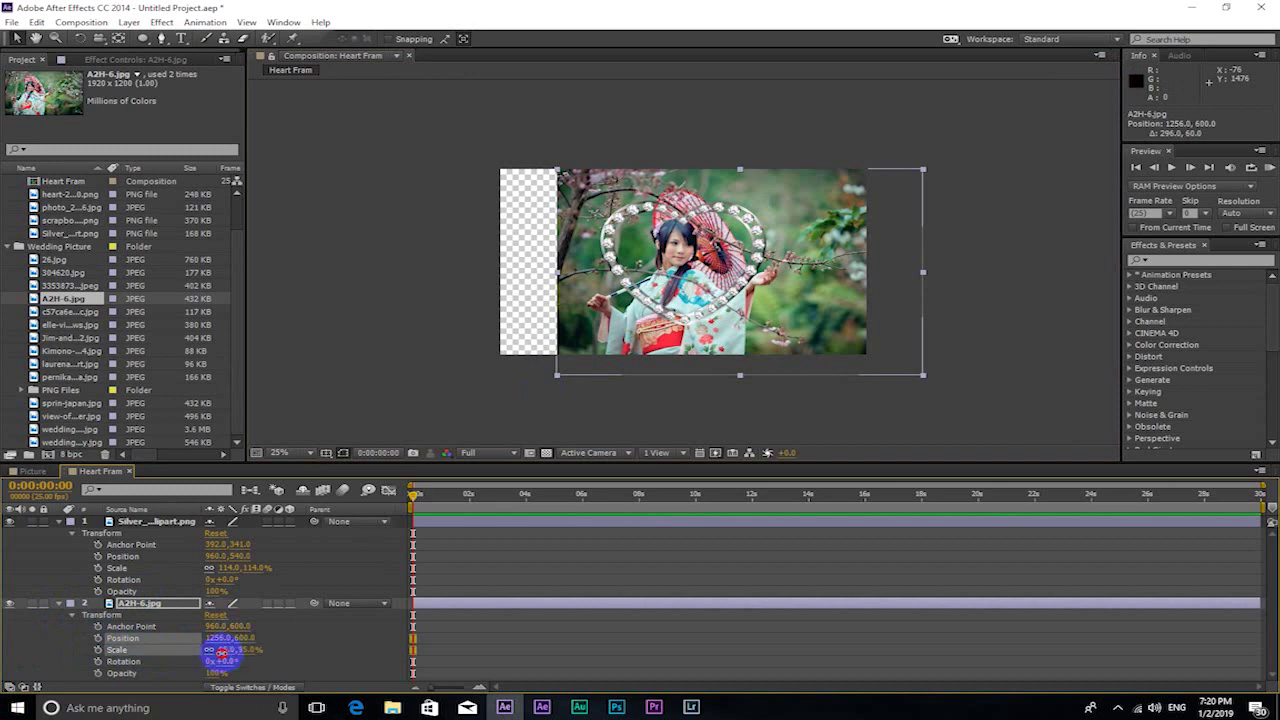
left_click_drag(222, 651, 200, 651)
left_click_drag(752, 247, 737, 230)
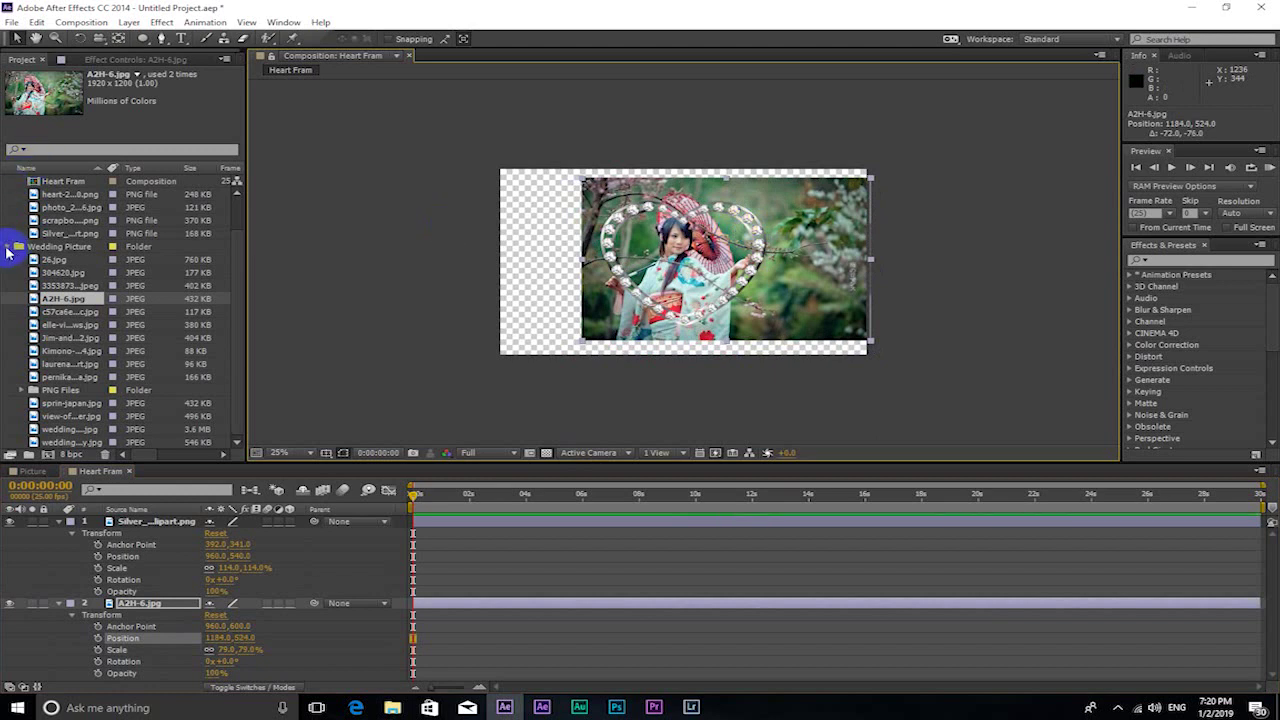
left_click(9, 247)
left_click(7, 194)
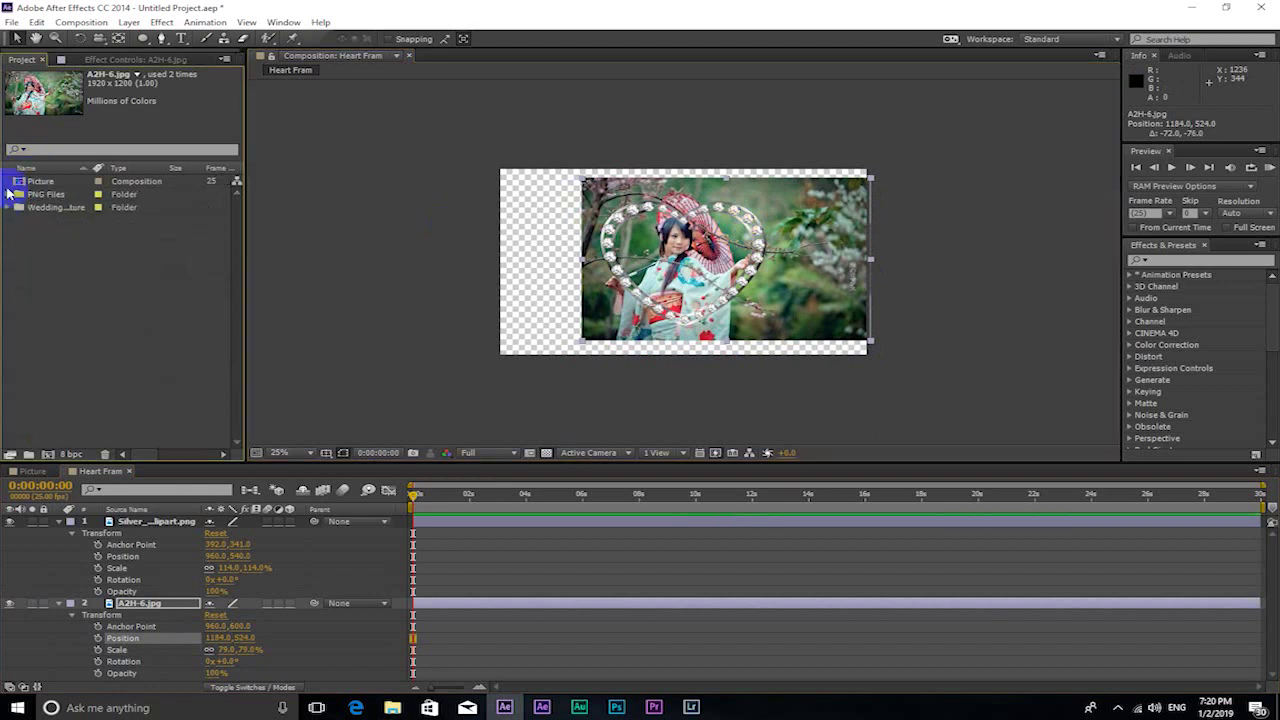
Step: Import the ROMANTIC HEART SHAPE clip from D: > Personal Toturial > Background and drag it below the photo layer
left_click(58, 266)
key("ctrl+i")
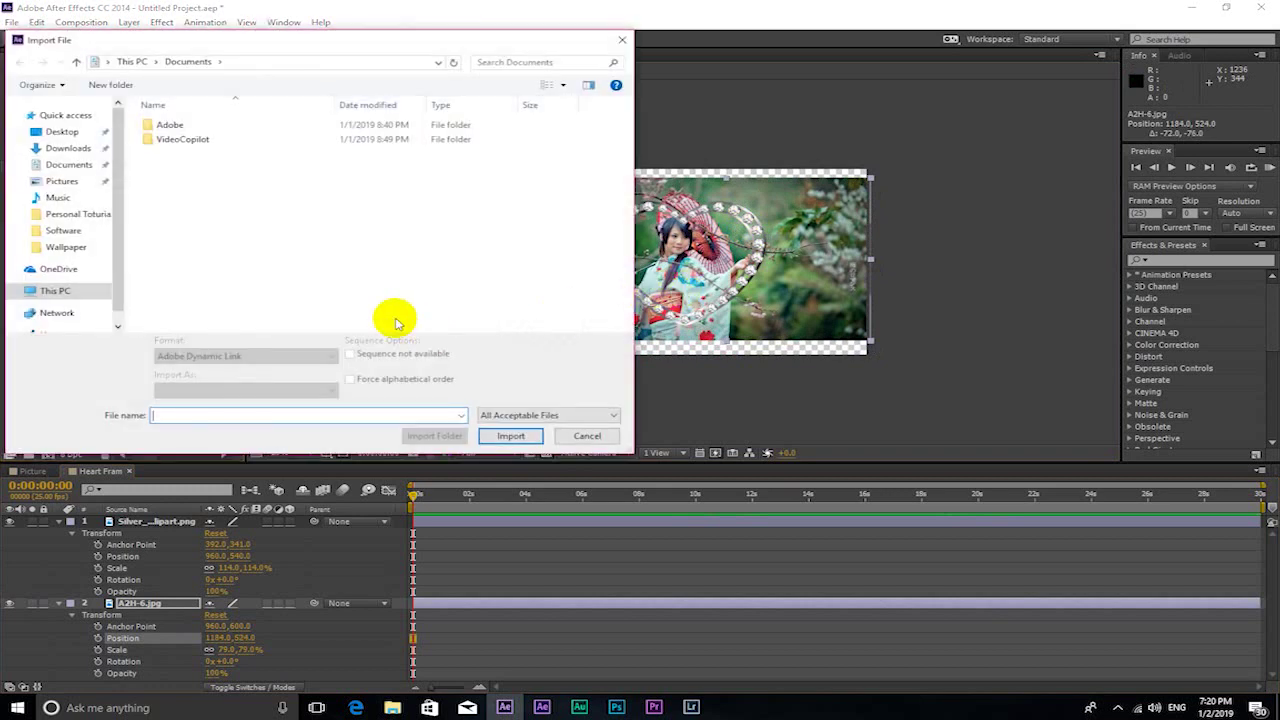
left_click(40, 293)
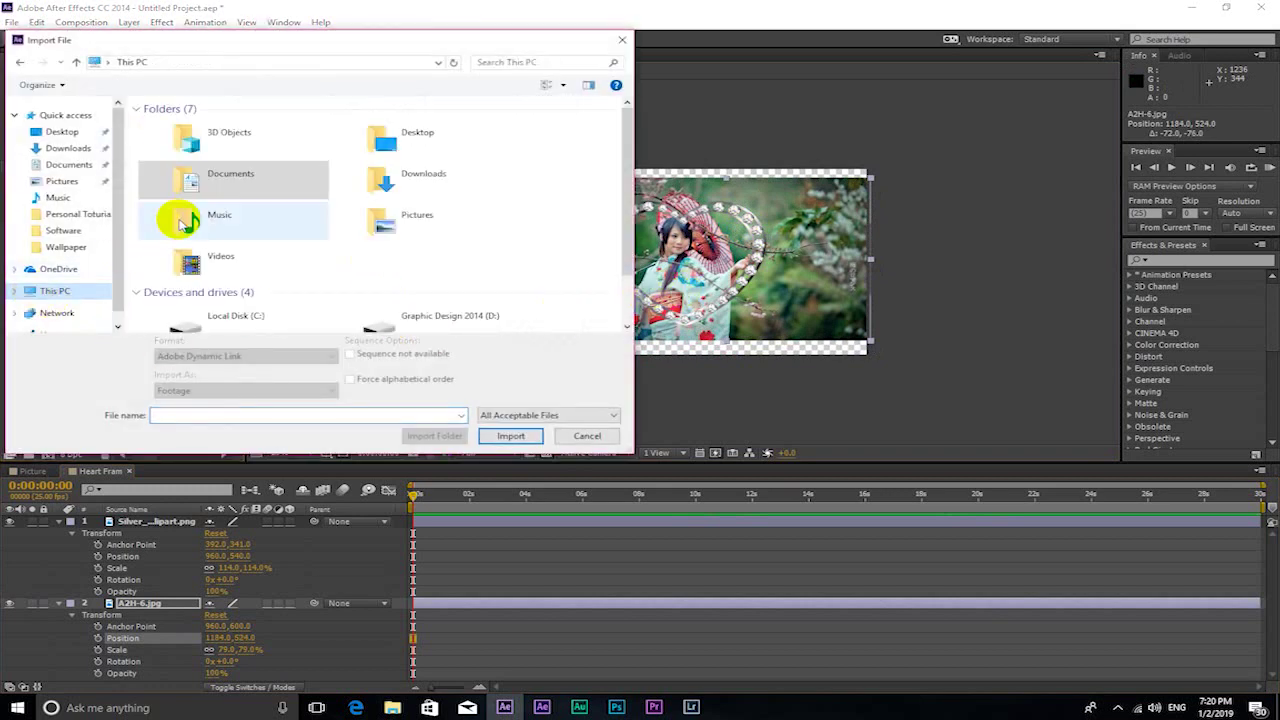
double_click(417, 316)
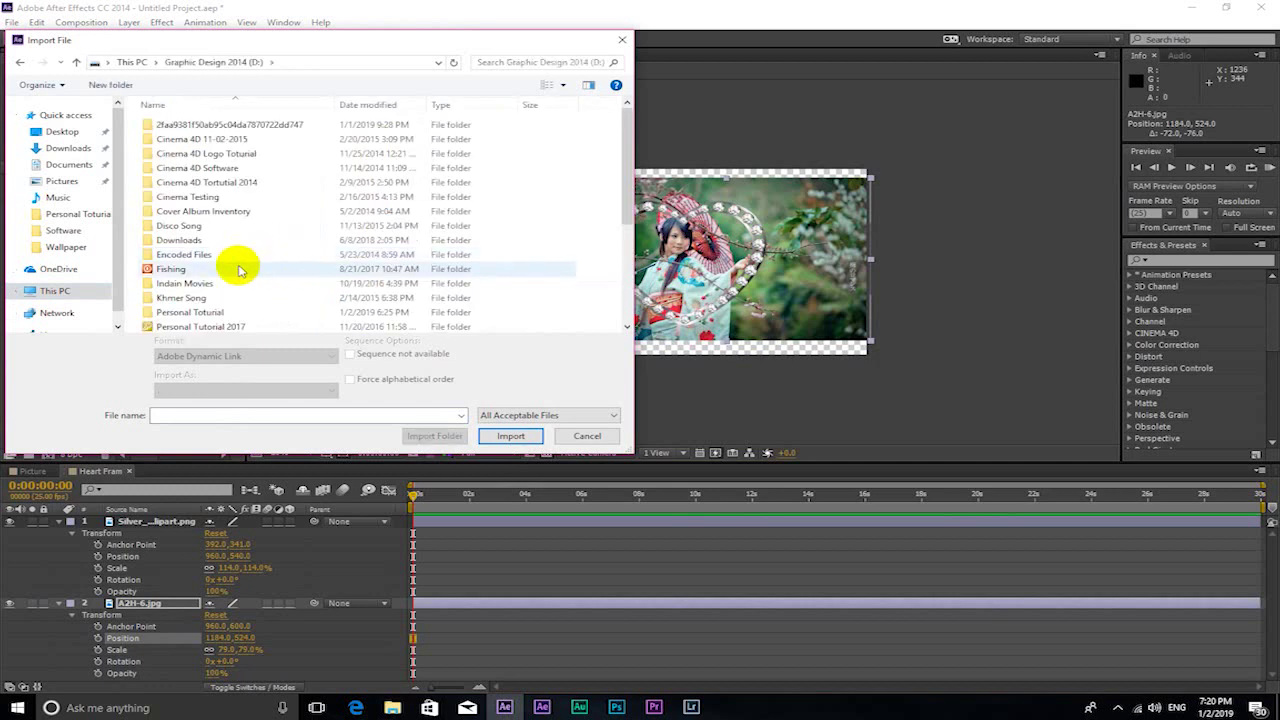
scroll(245, 266, "down", 3)
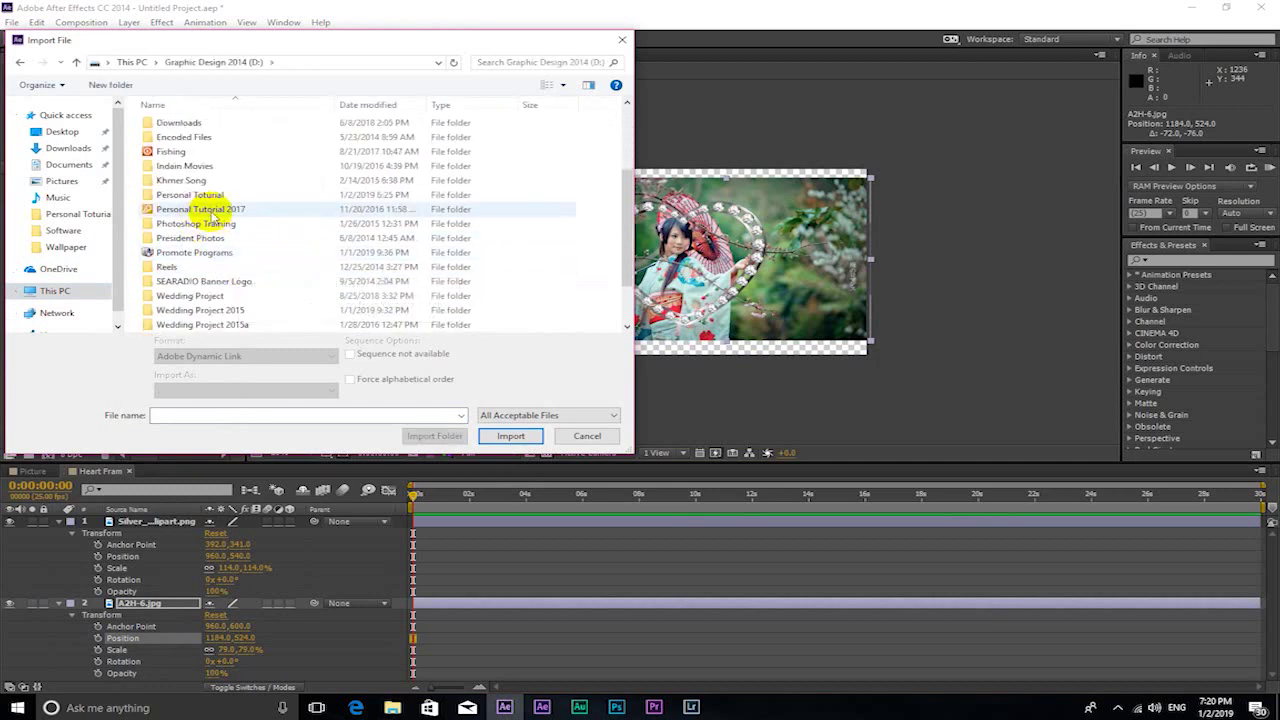
double_click(198, 195)
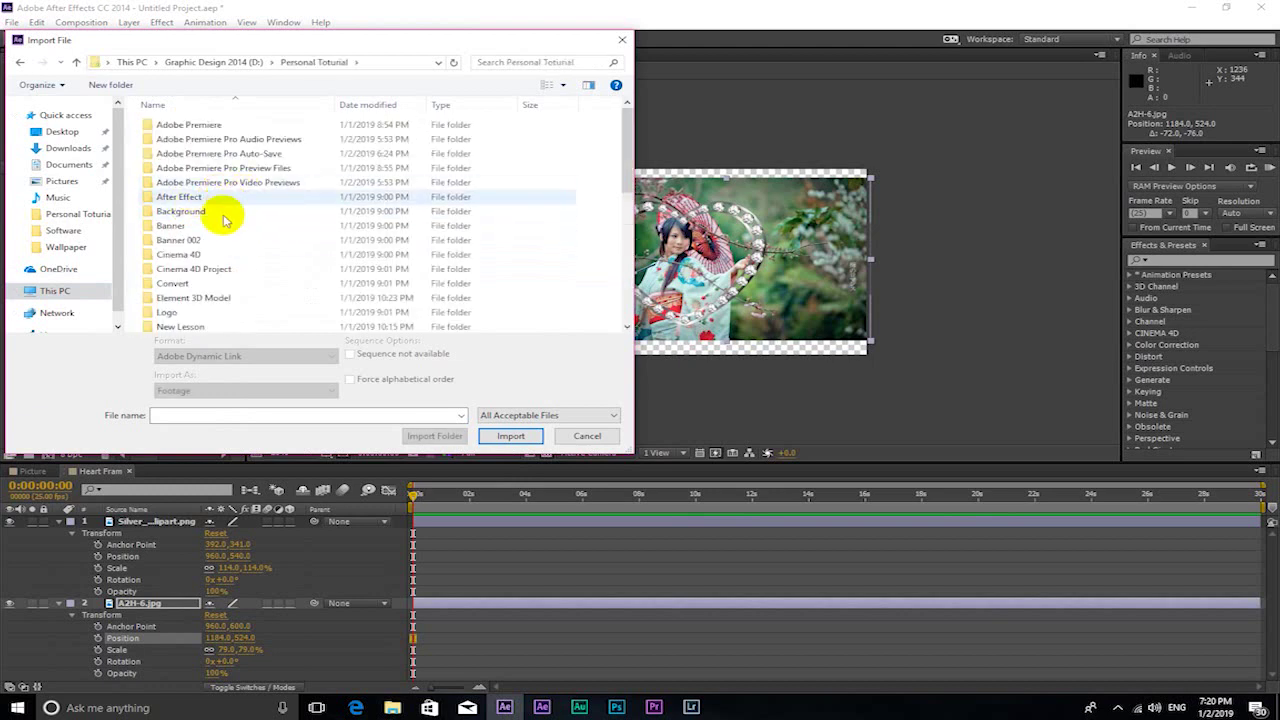
double_click(178, 211)
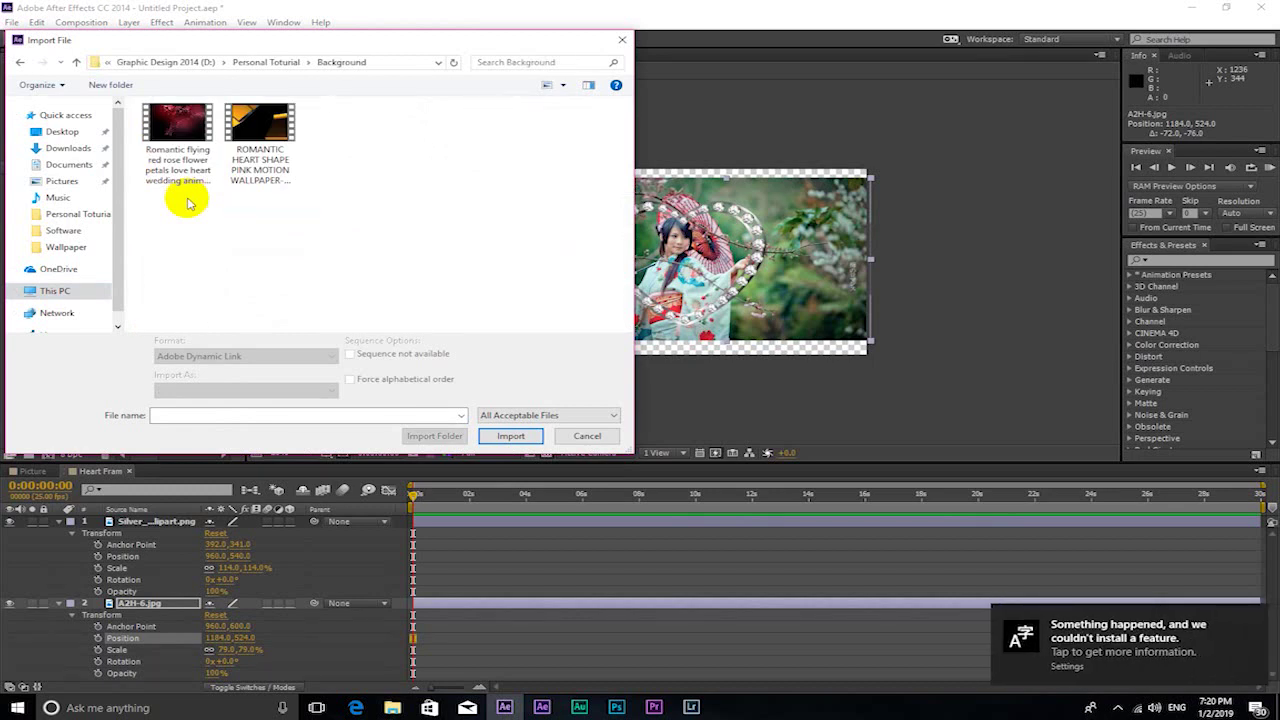
double_click(258, 160)
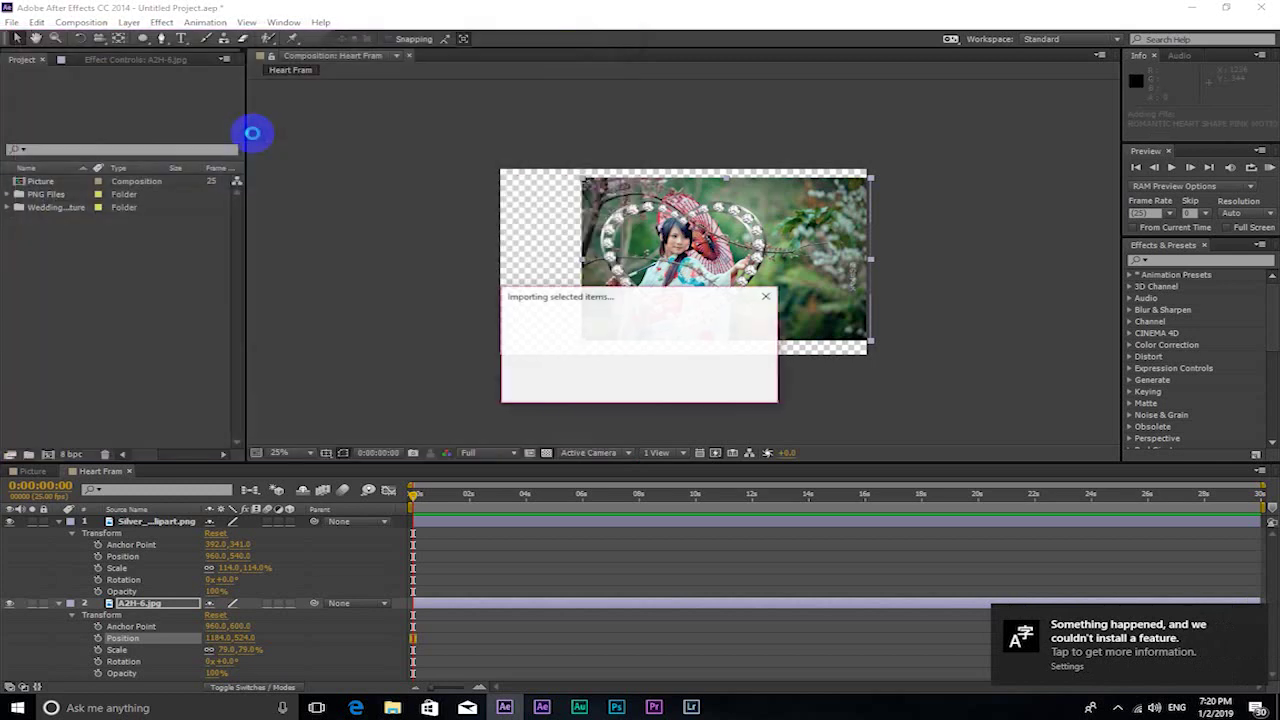
left_click_drag(57, 207, 60, 637)
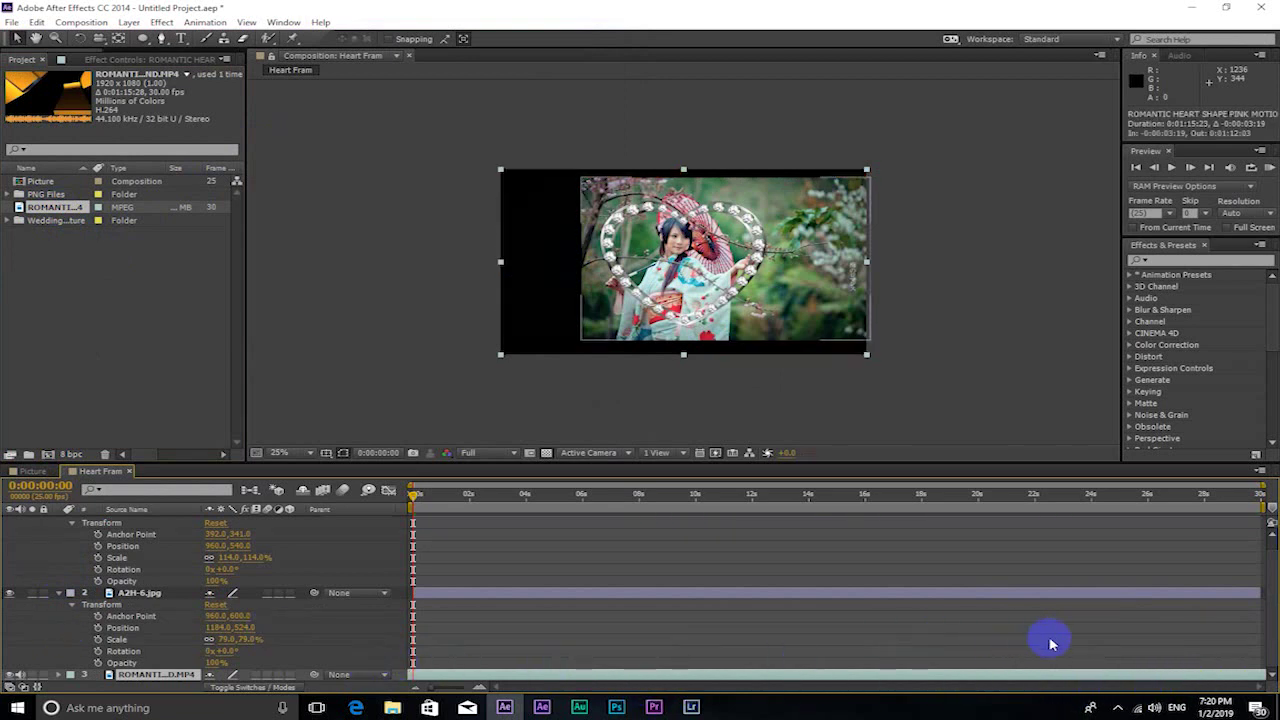
Step: Slide the pink video earlier, set the time to 0:00:02:07, and collapse the Transform groups
mouse_move(1145, 662)
left_mouse_down()
mouse_move(443, 683)
mouse_move(641, 686)
left_mouse_up()
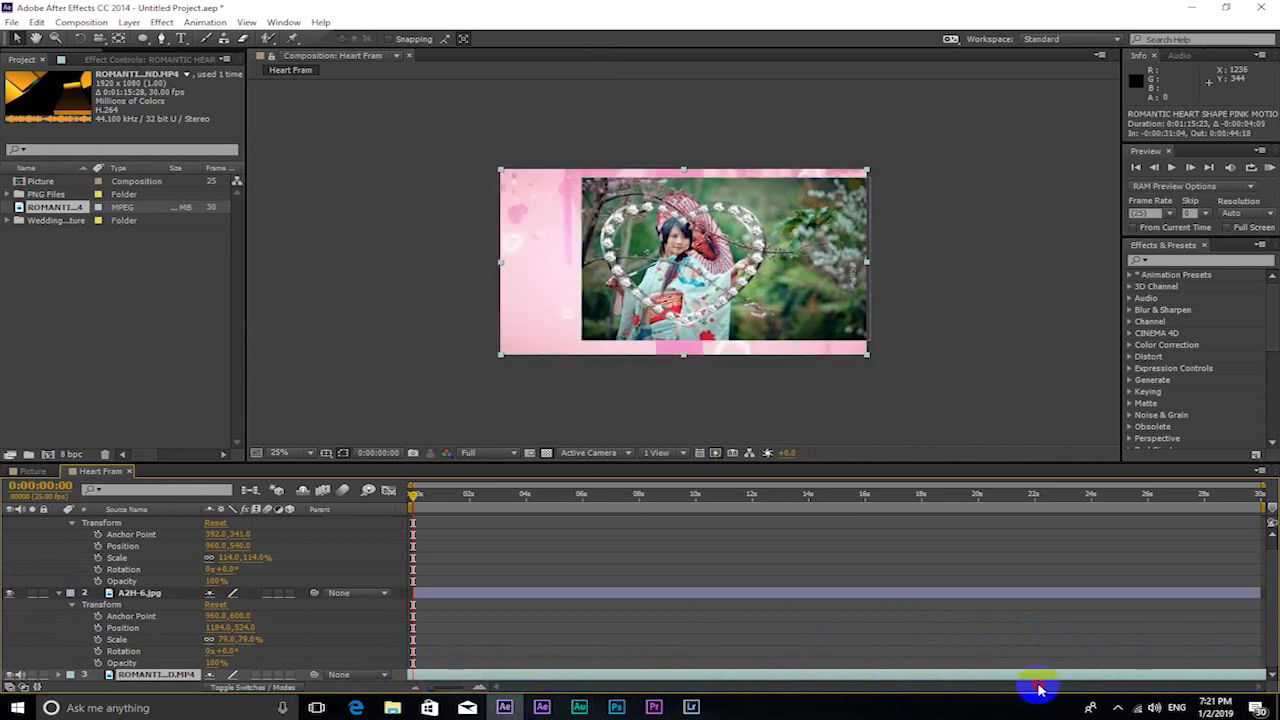
left_click(476, 494)
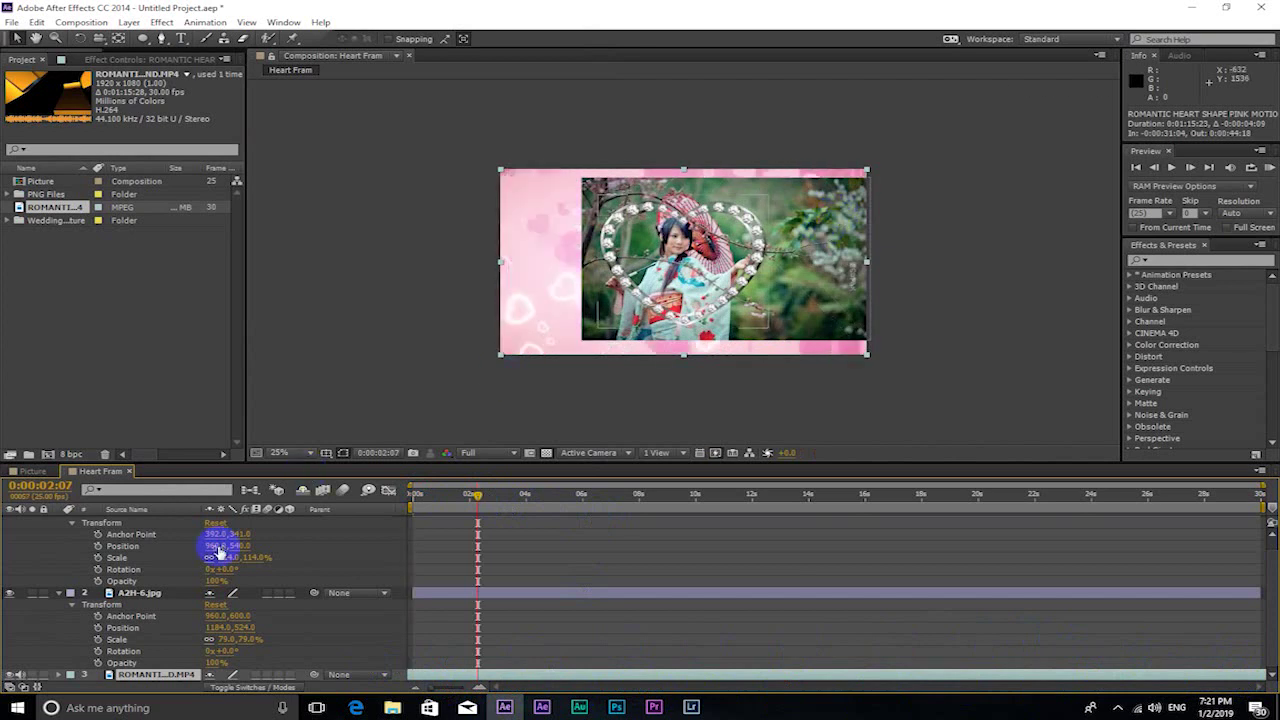
left_click(71, 527)
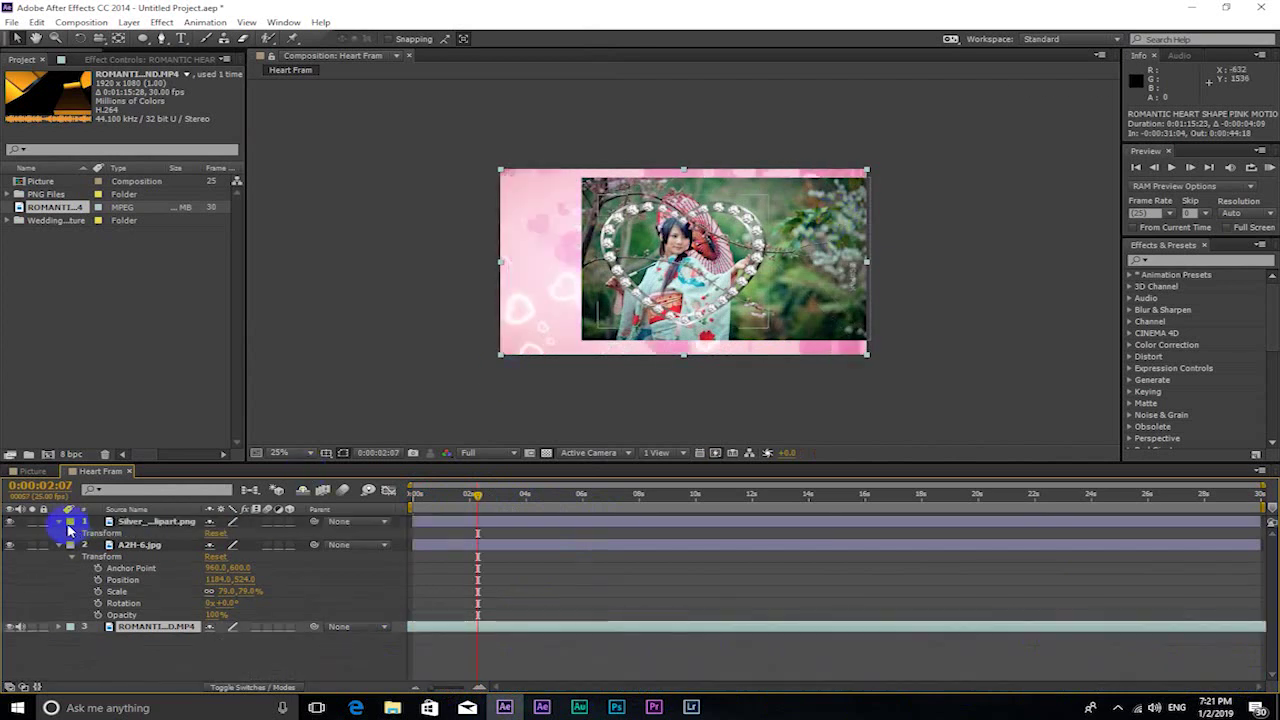
left_click(55, 533)
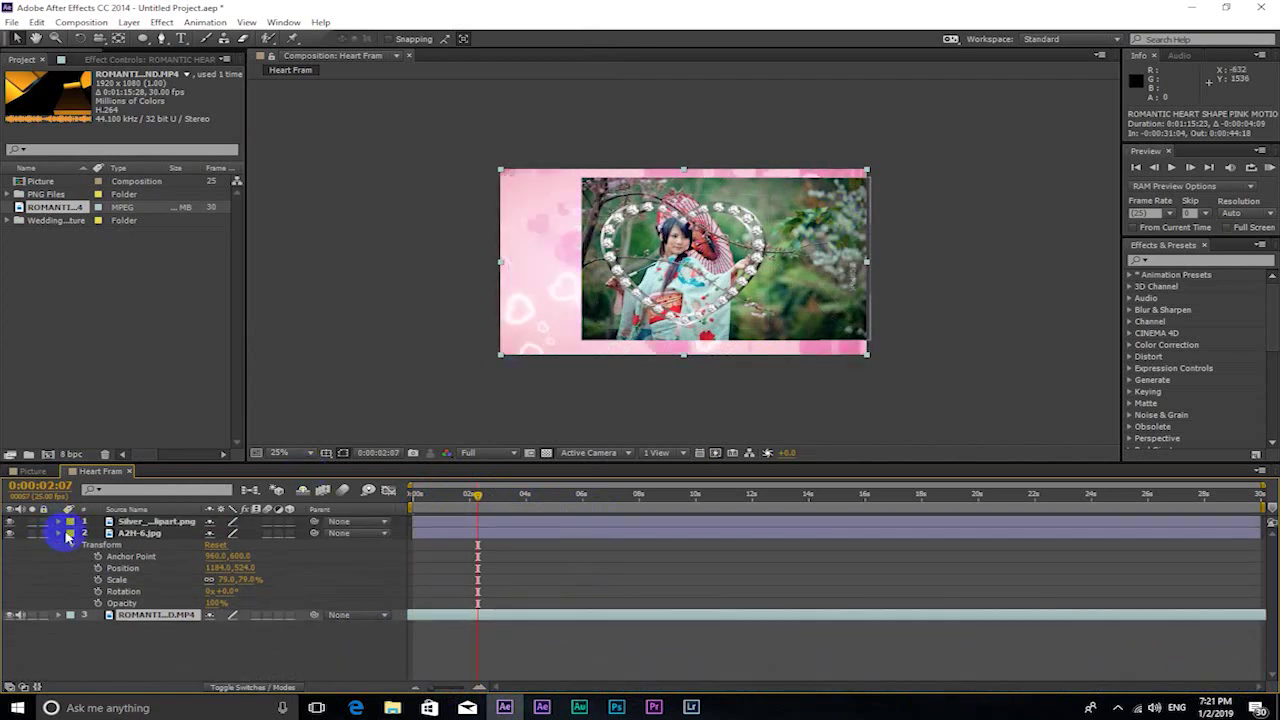
Step: Check the A2H-6.jpg photo's visibility and drag it beneath the pink video layer
key("ctrl+a")
left_click(121, 535)
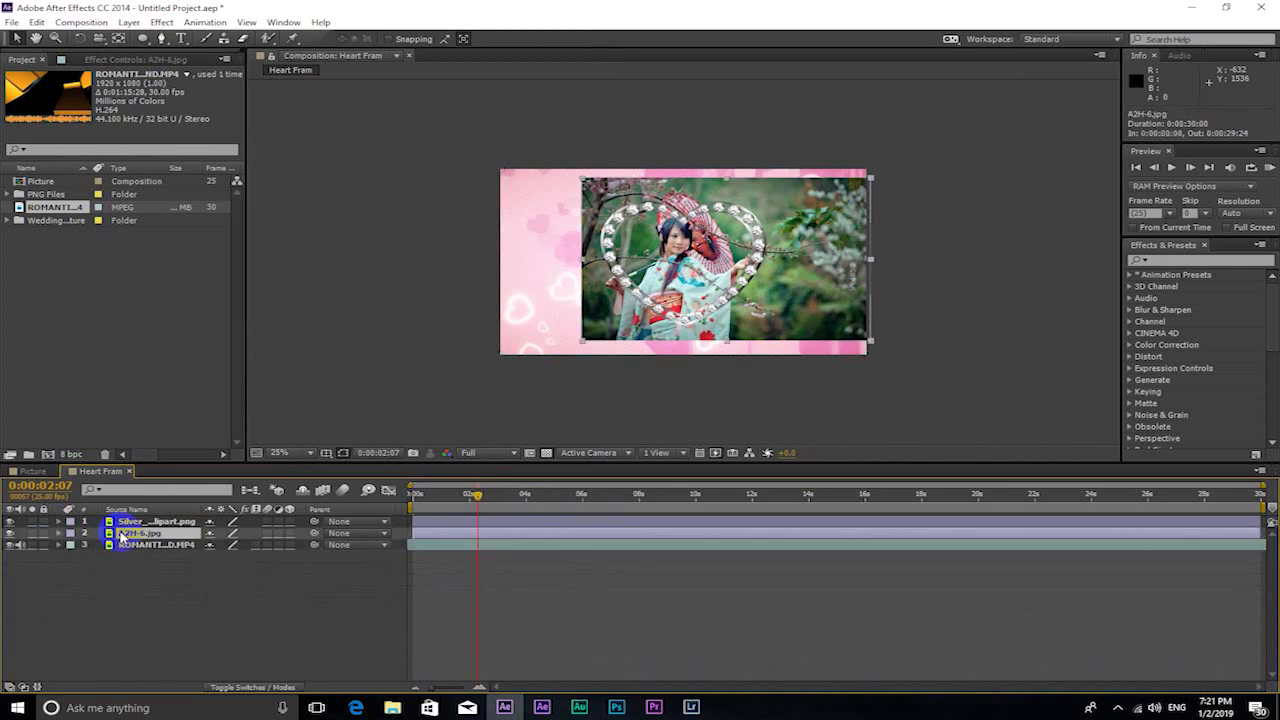
left_click(11, 533)
left_click(11, 533)
left_click_drag(130, 534, 124, 558)
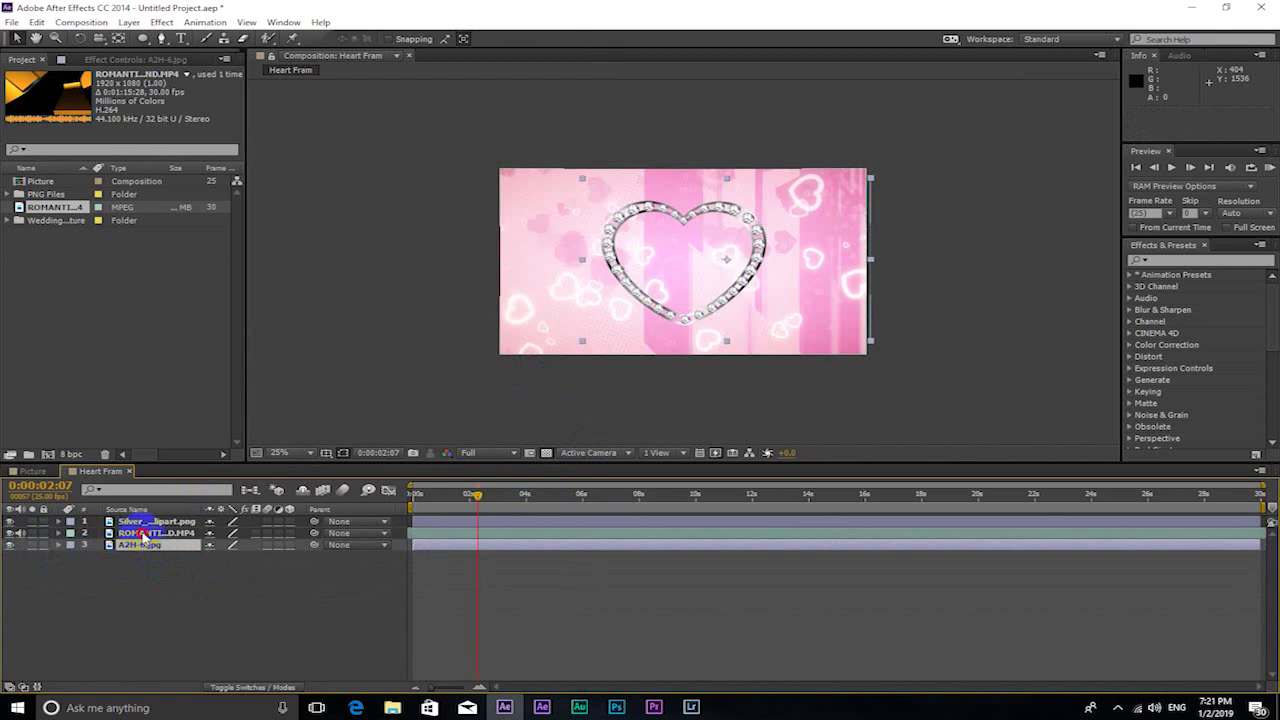
Step: Toggle the ROMANTIC video layer's visibility to compare the silver heart over pink hearts against the photo
left_click(143, 535)
left_click(9, 534)
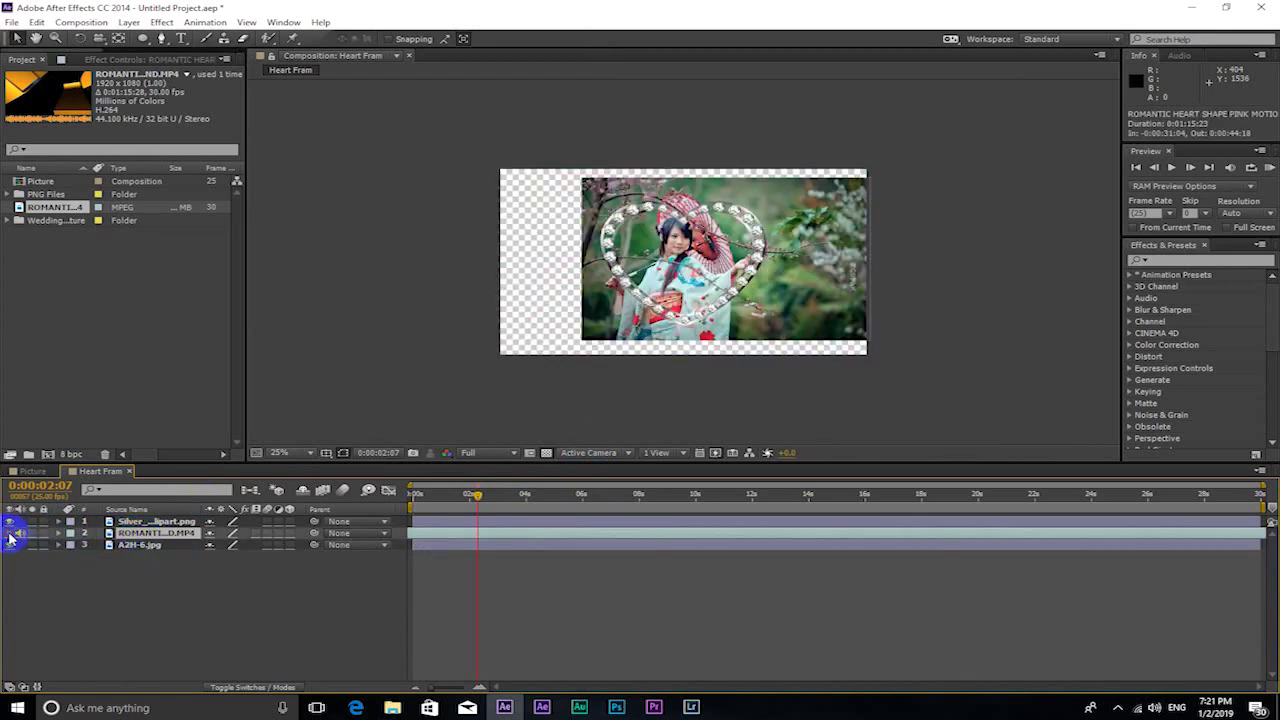
left_click(9, 534)
left_click(9, 534)
left_click(9, 534)
scroll(704, 272, "up", 2)
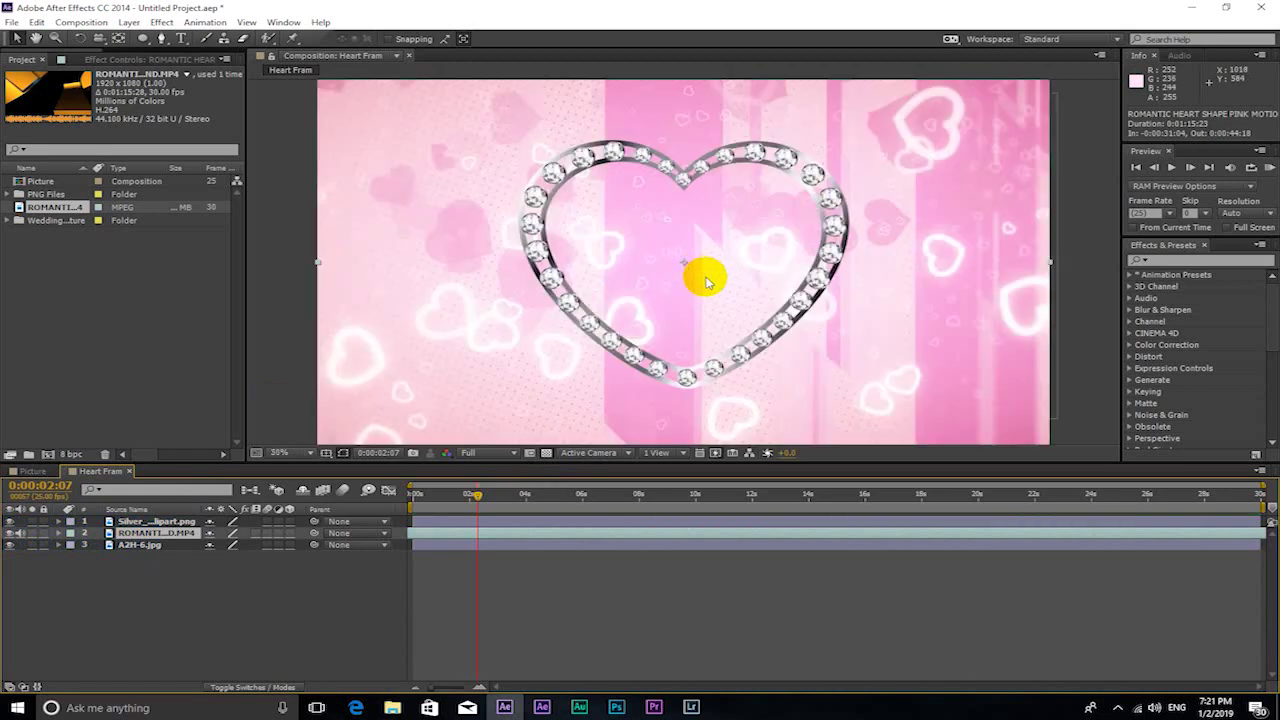
left_click(162, 40)
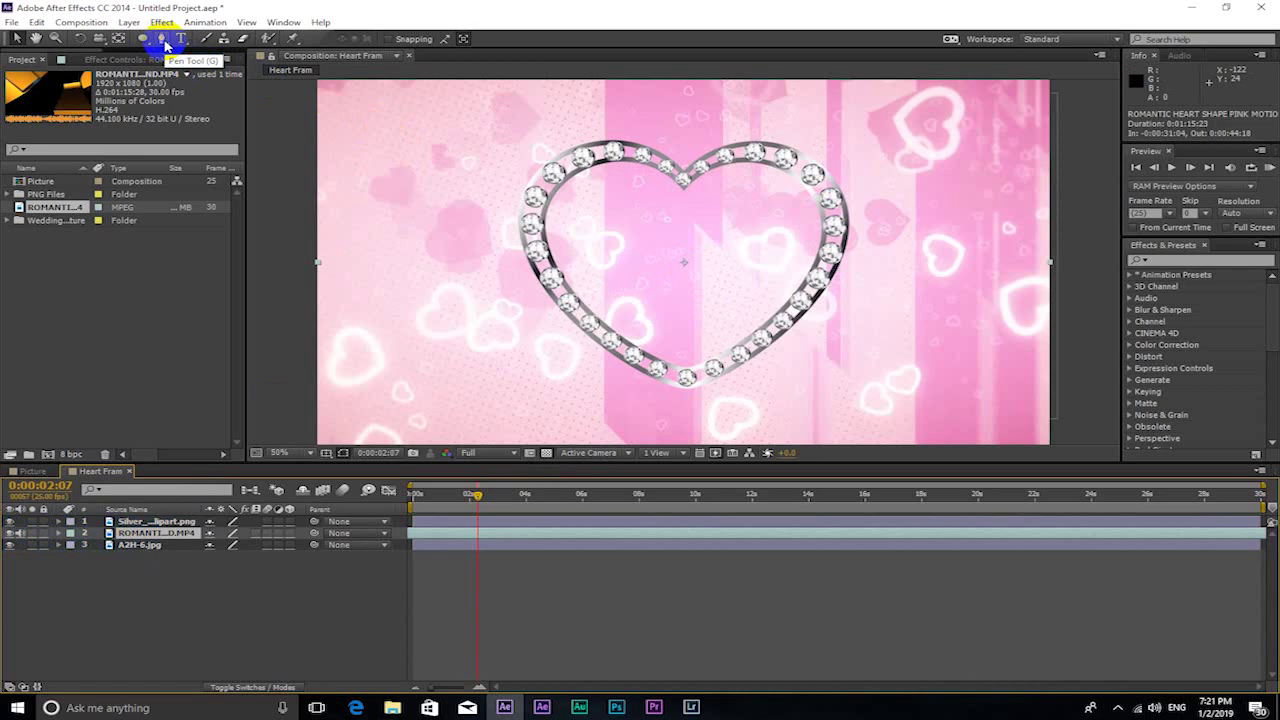
Step: Start Mask 1 with the Pen tool along the heart's left side, upper edge and curved top notch
right_click(165, 42)
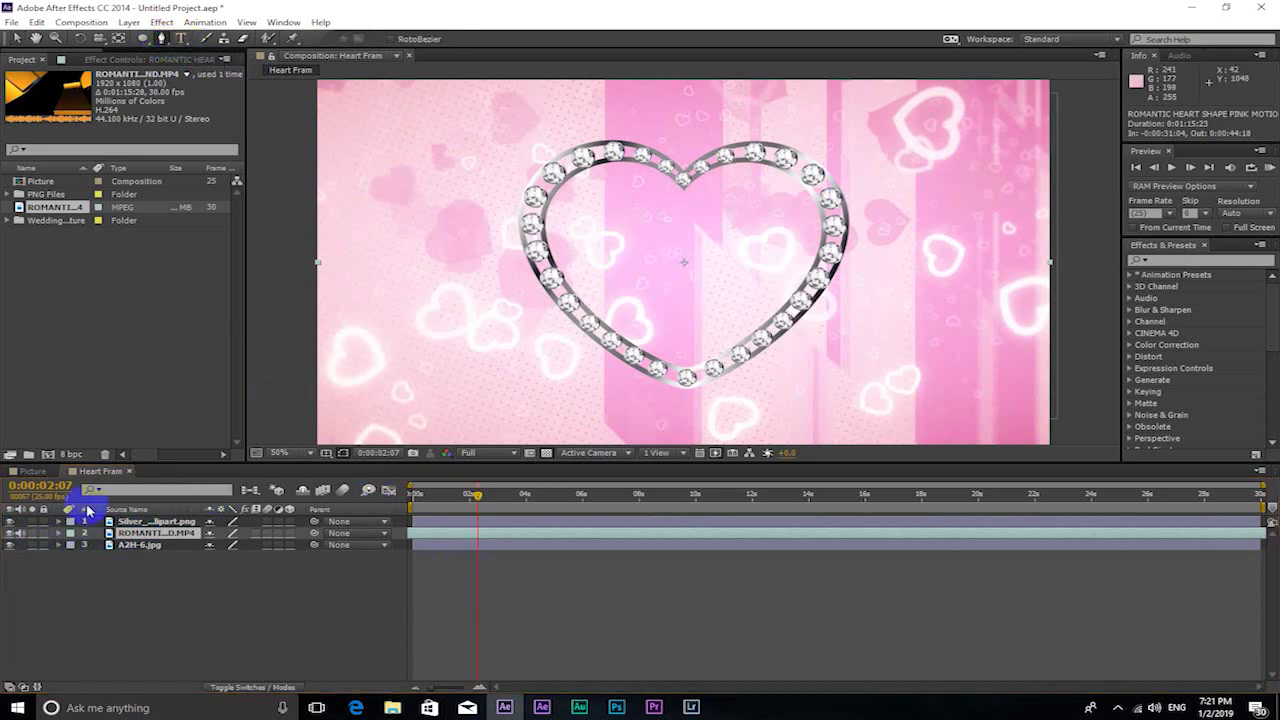
left_click(810, 397)
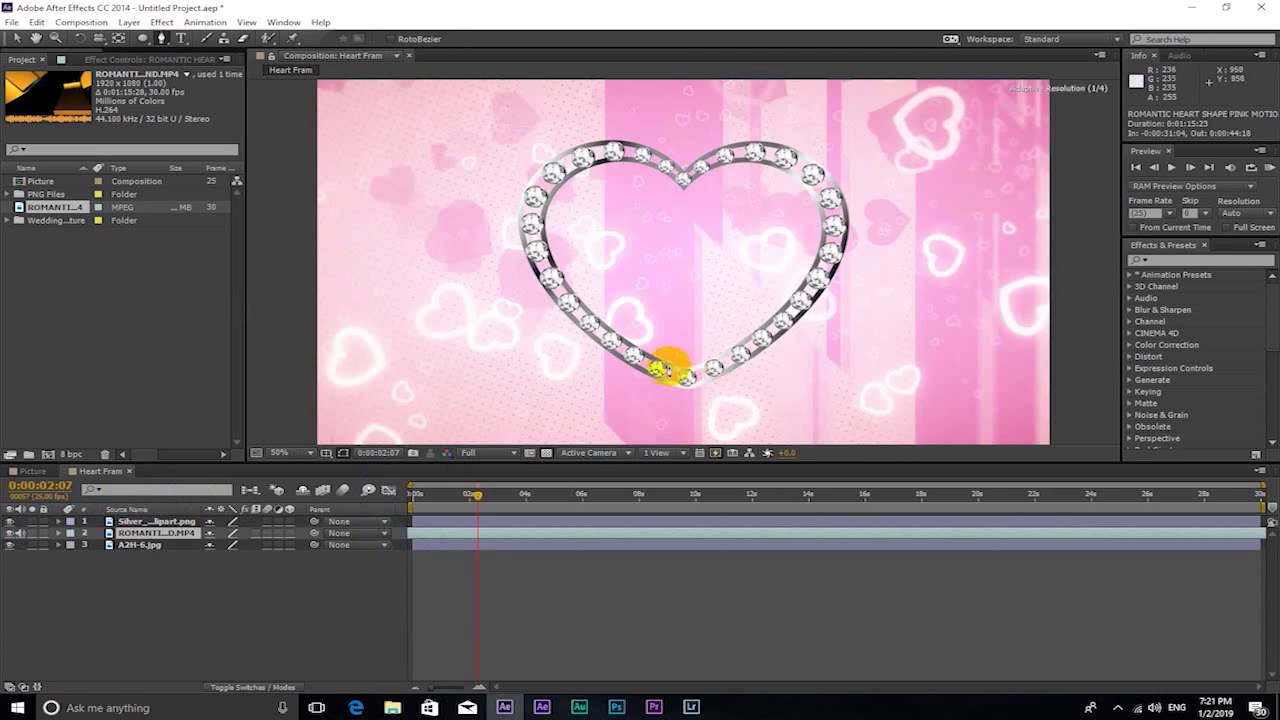
left_click(590, 318)
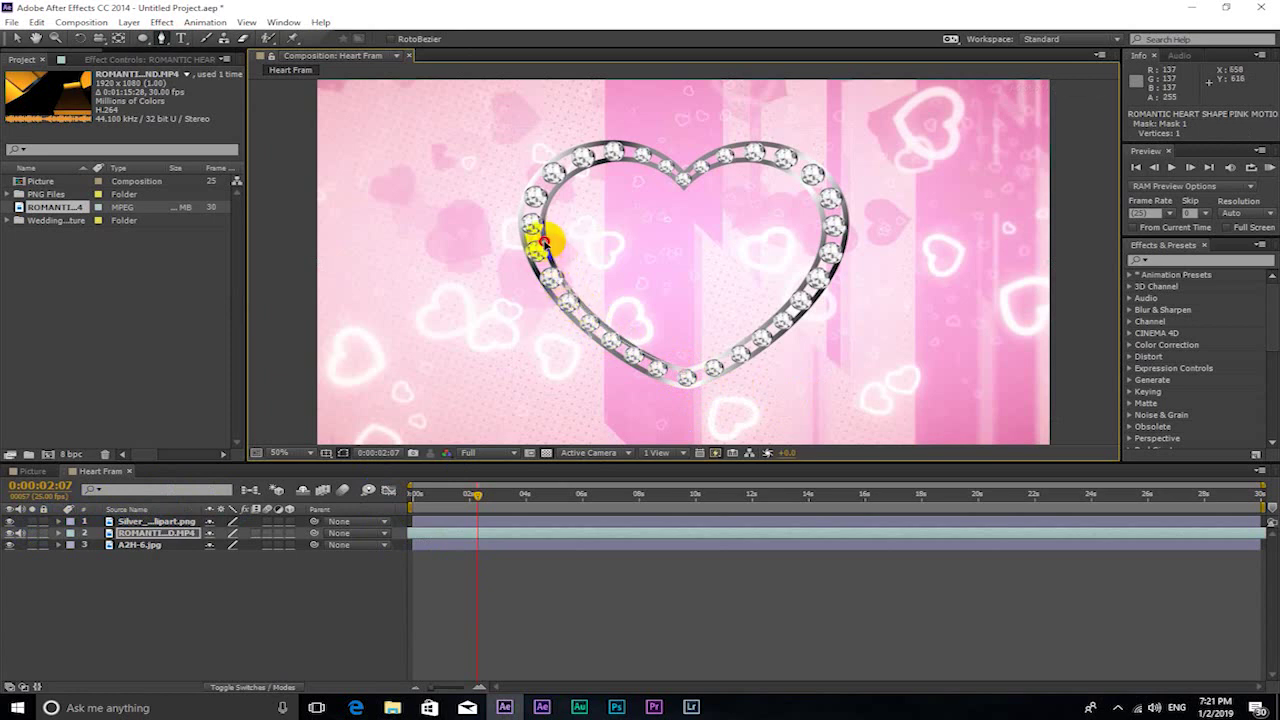
left_click(547, 205)
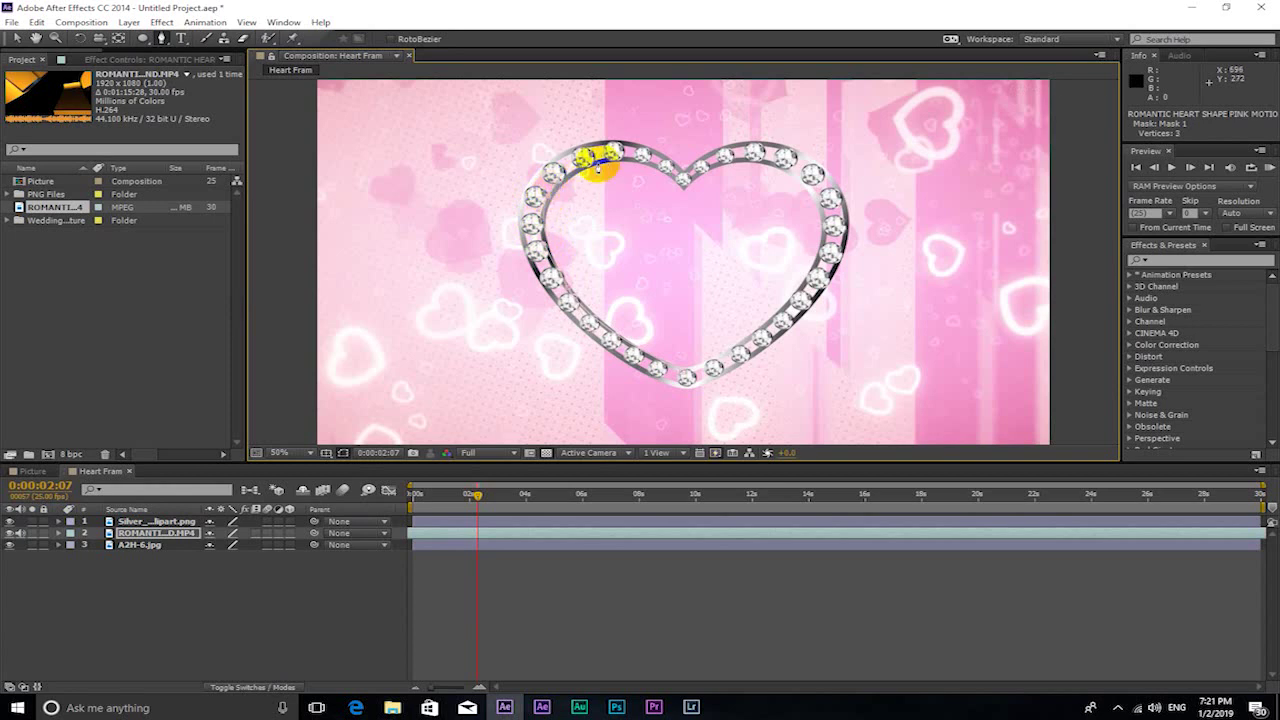
left_click(617, 156)
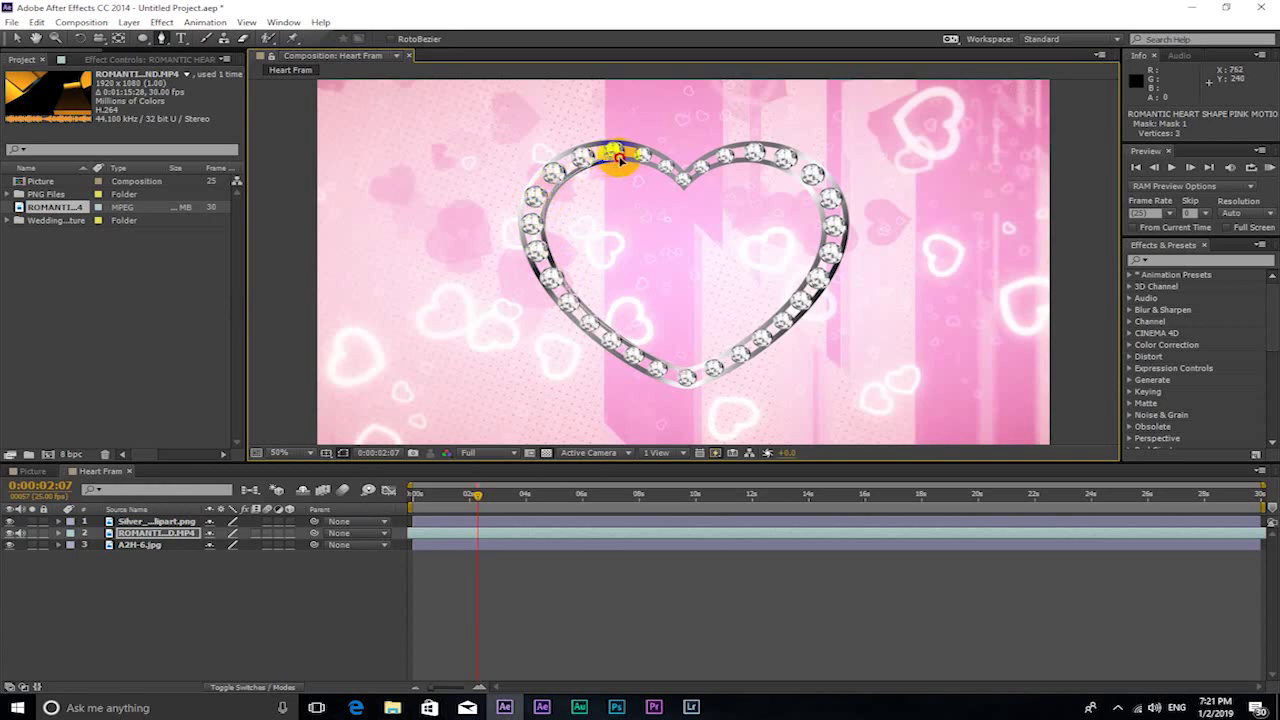
left_click(679, 188)
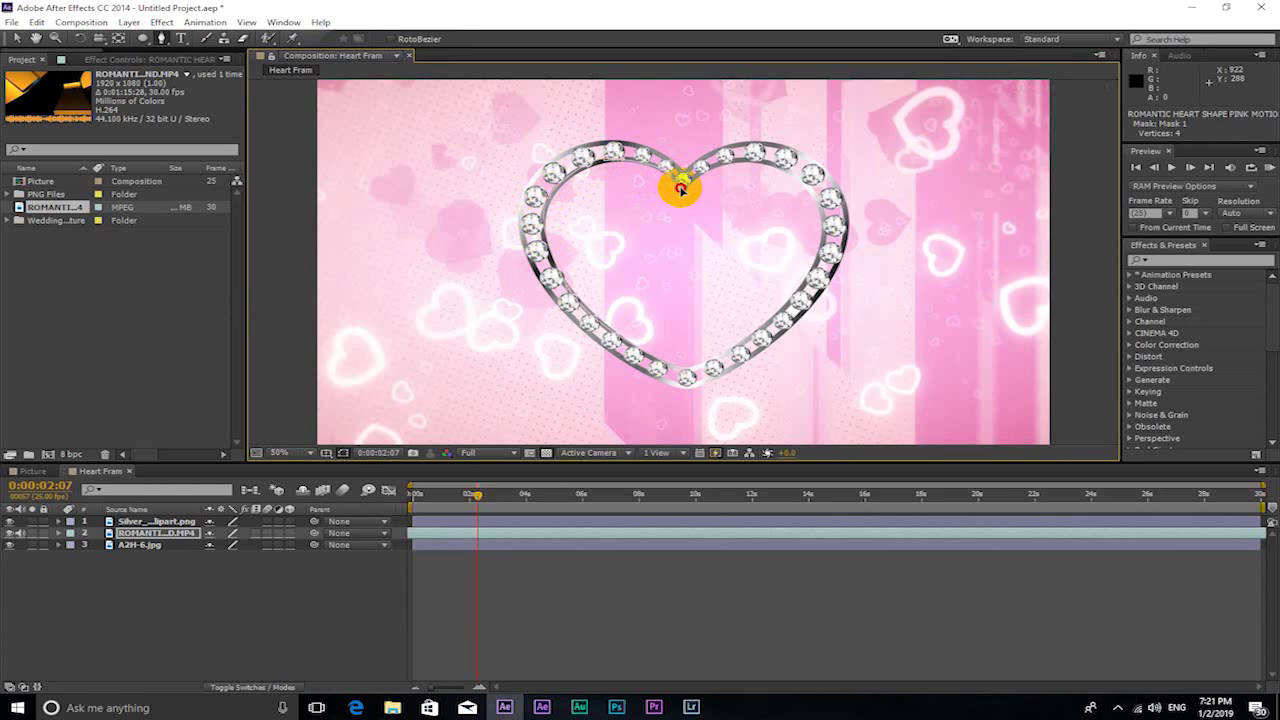
left_click_drag(683, 193, 736, 161)
Step: Continue the mask down the heart's right side and close it at the bottom point
left_click(751, 162)
left_click(806, 187)
left_click(817, 207)
left_click_drag(819, 210, 826, 242)
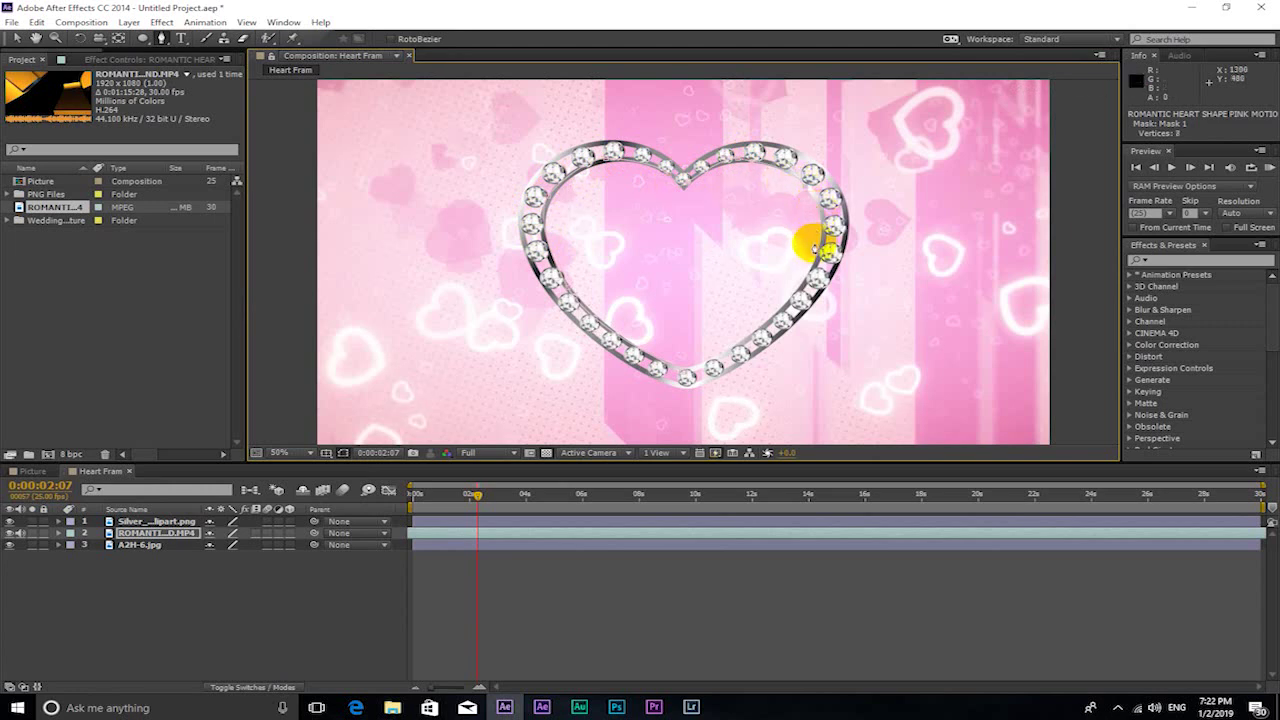
left_click(815, 262)
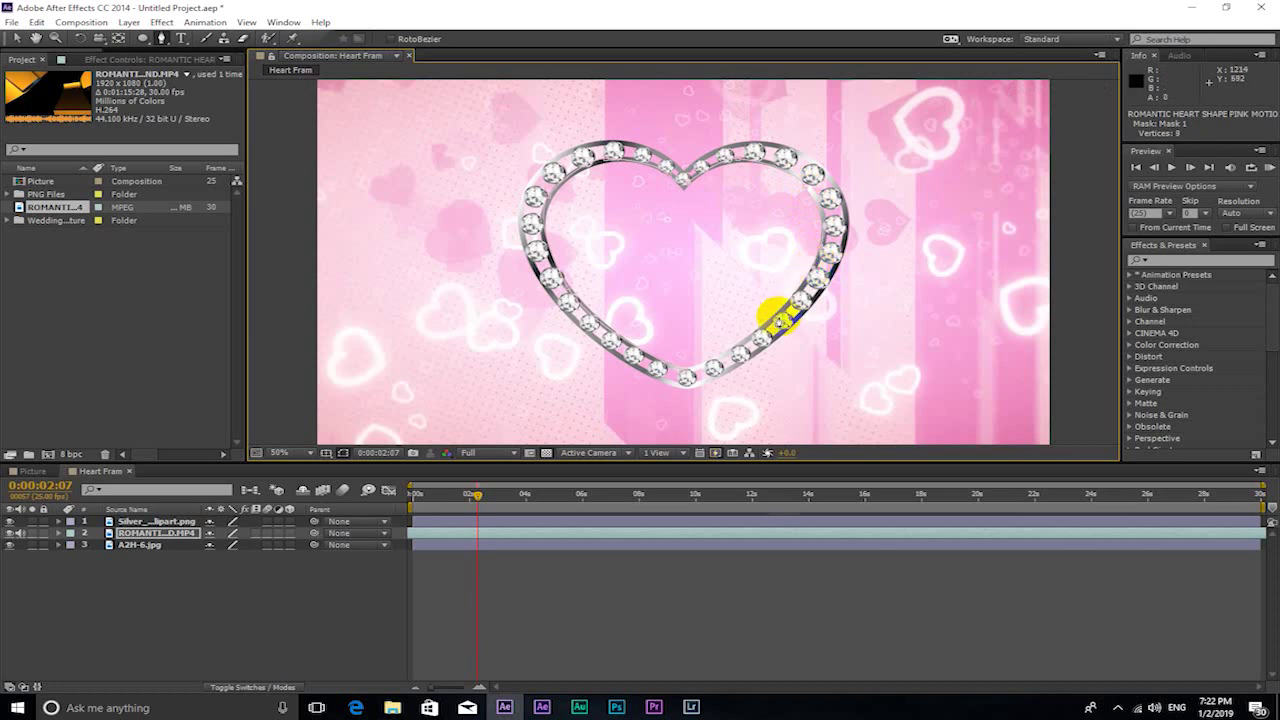
left_click(757, 333)
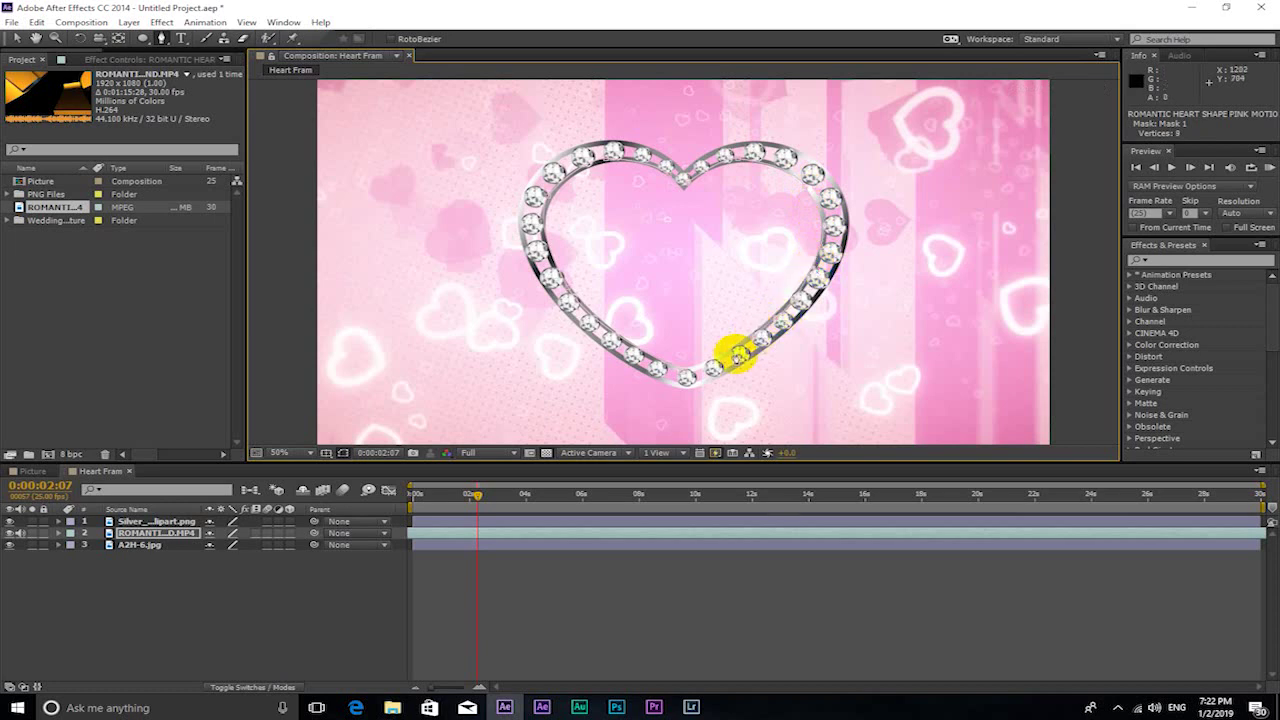
left_click(704, 373)
left_click(692, 372)
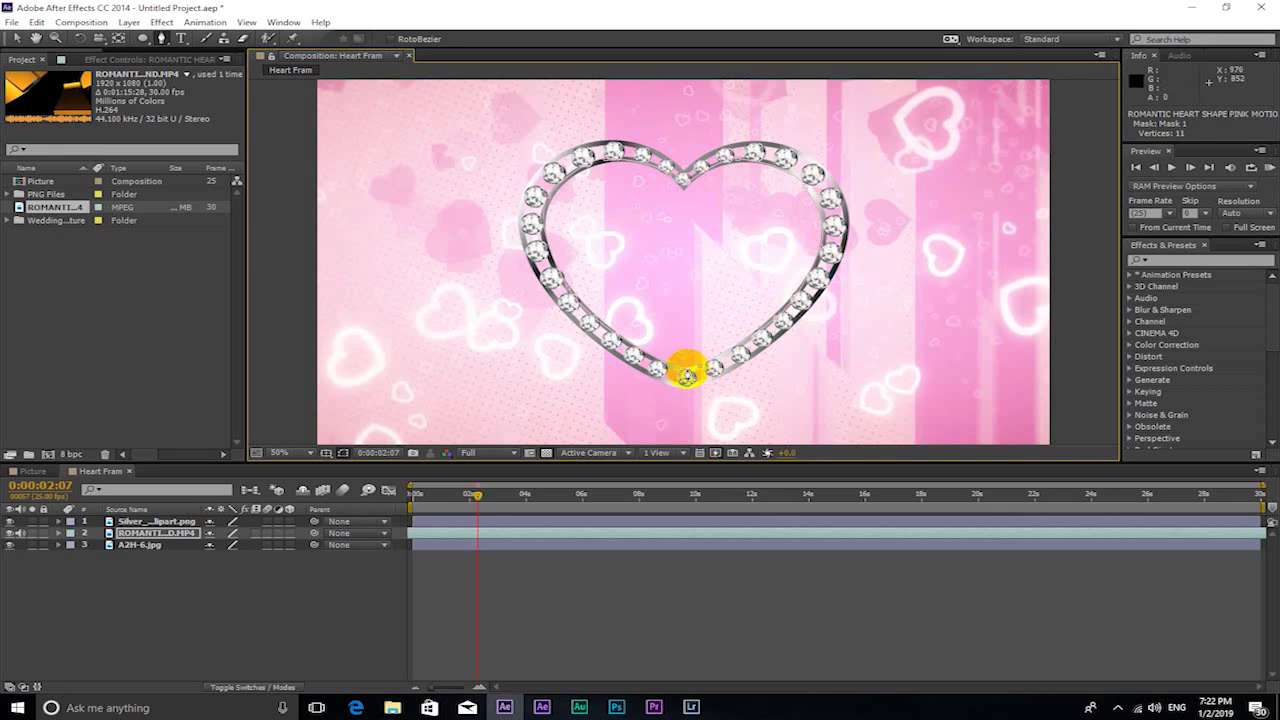
left_click(685, 377)
left_click(744, 268)
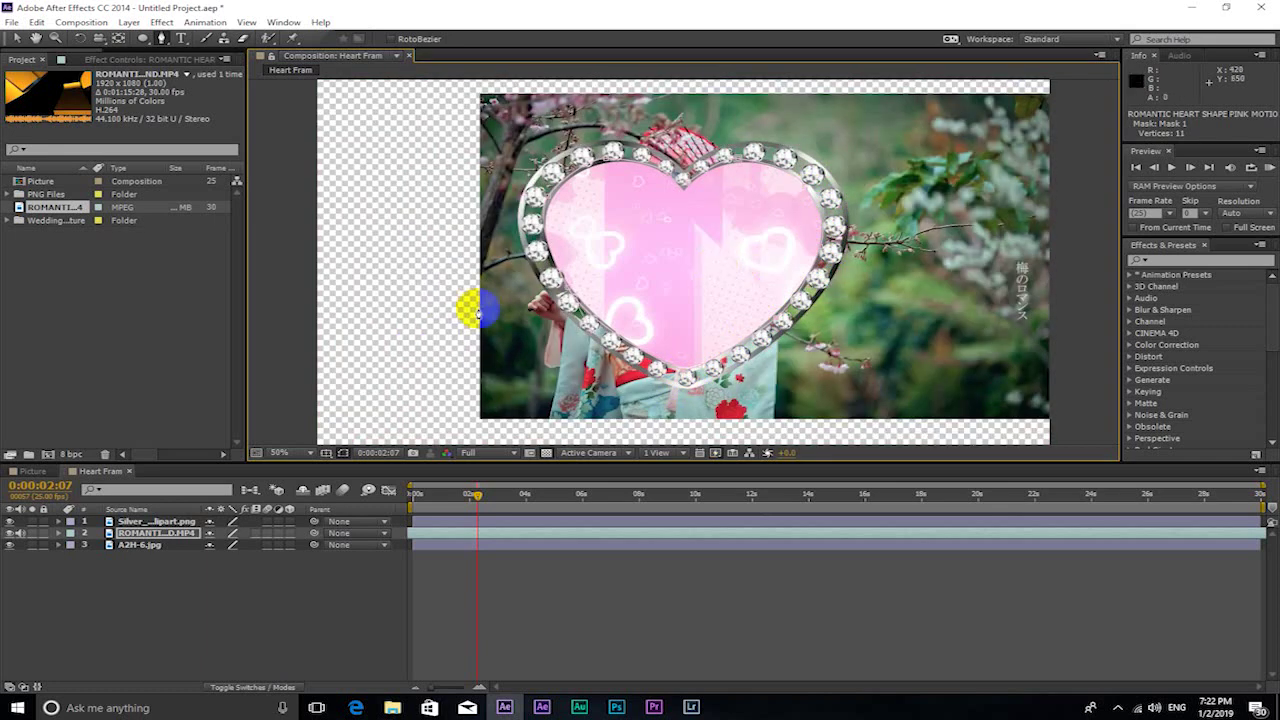
left_click(10, 521)
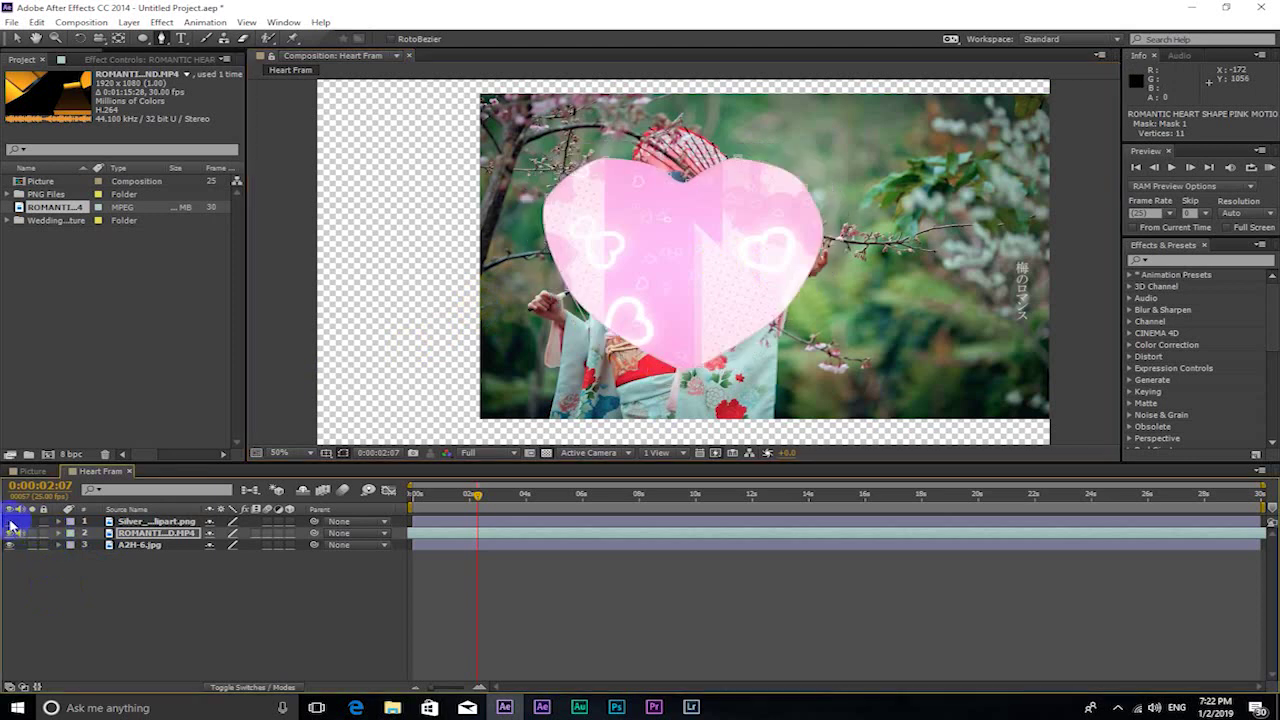
left_click(10, 521)
left_click(10, 521)
left_click(10, 521)
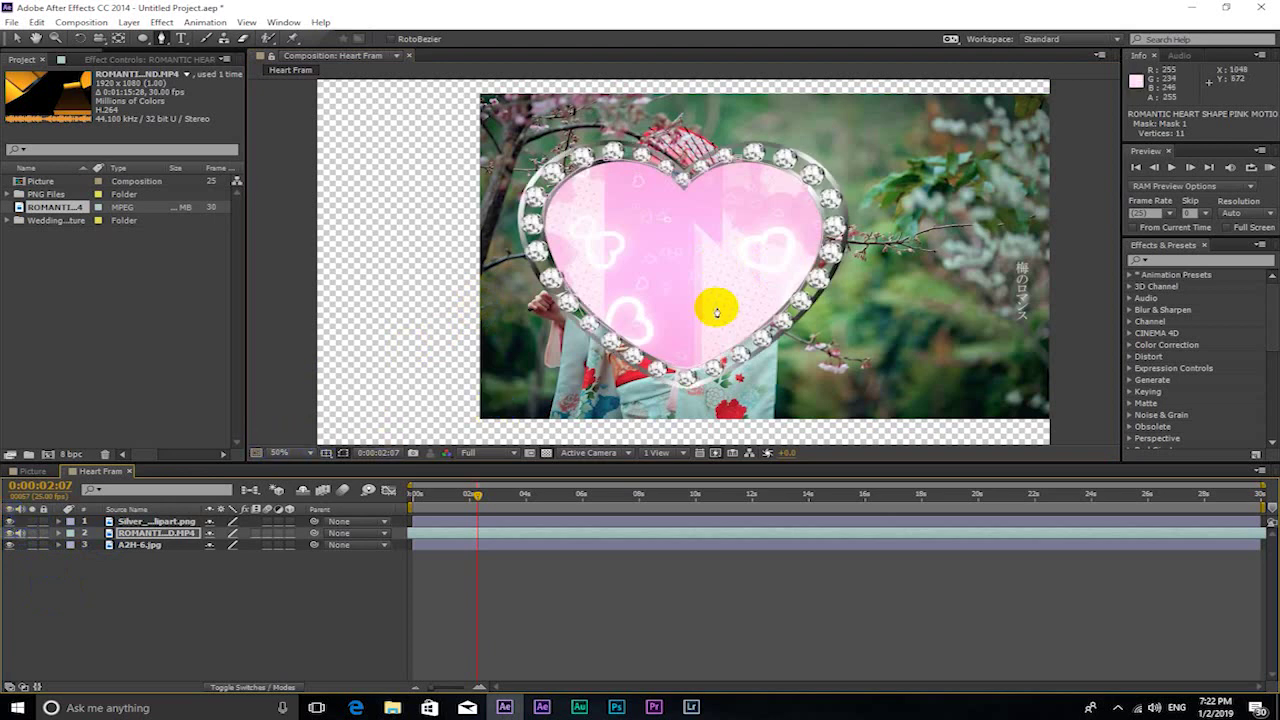
key("comma")
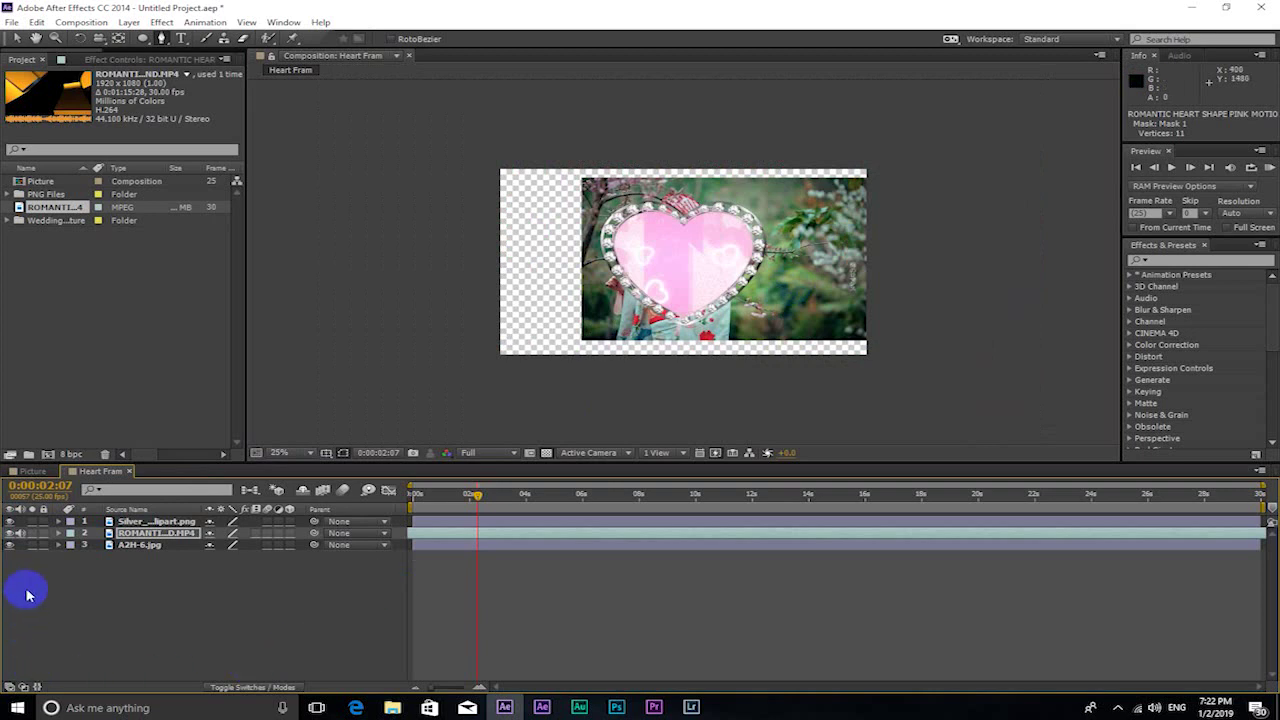
left_click(58, 535)
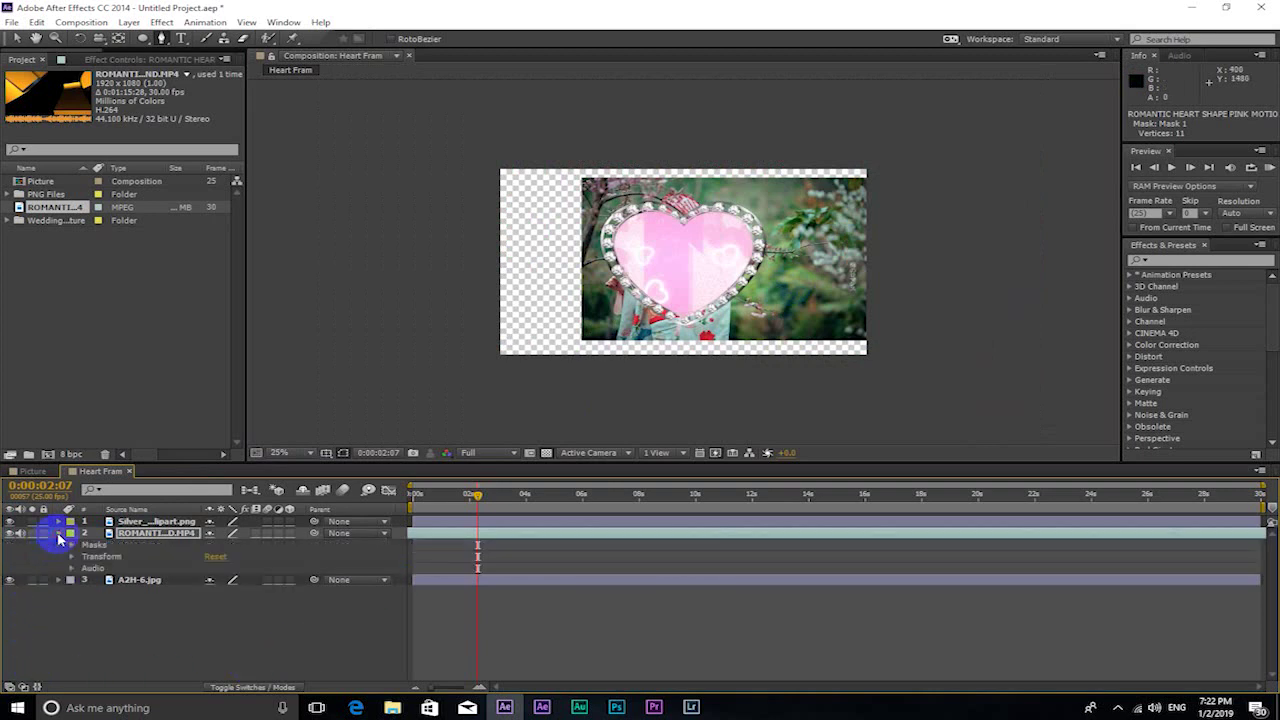
Step: Set Mask 1 on the pink video layer to Subtract and return to the Selection tool
left_click(72, 545)
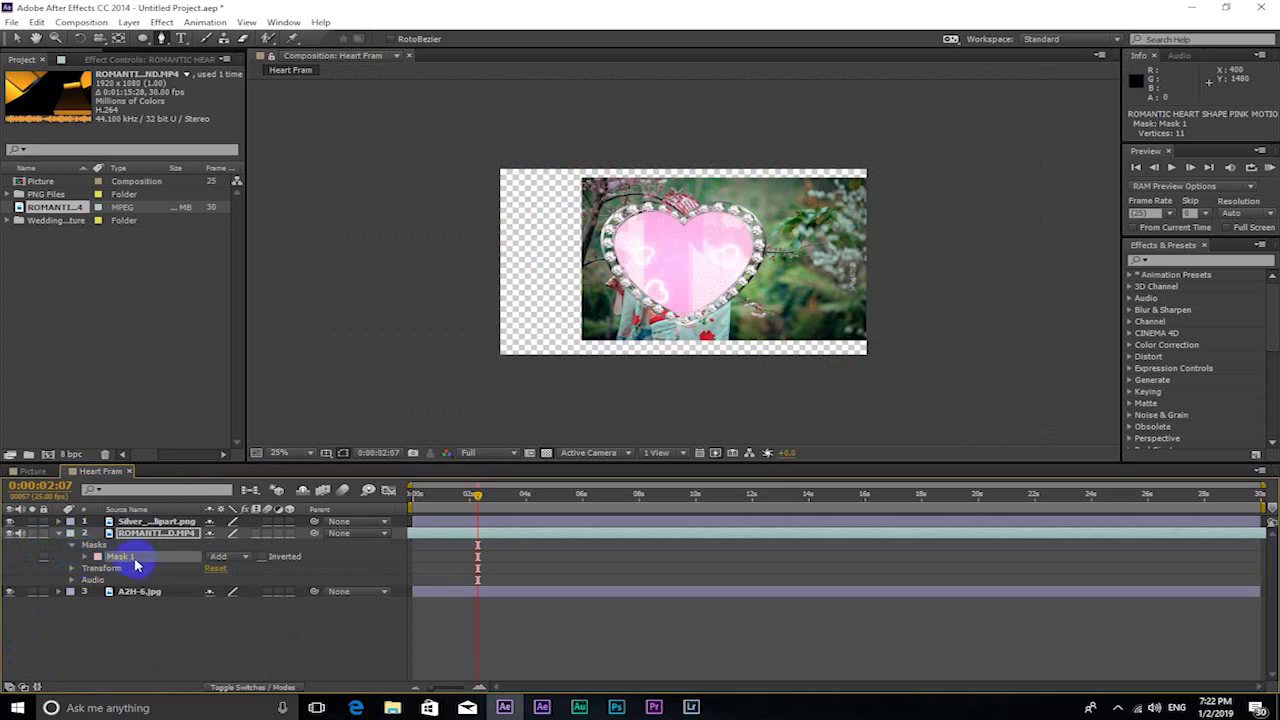
left_click(245, 558)
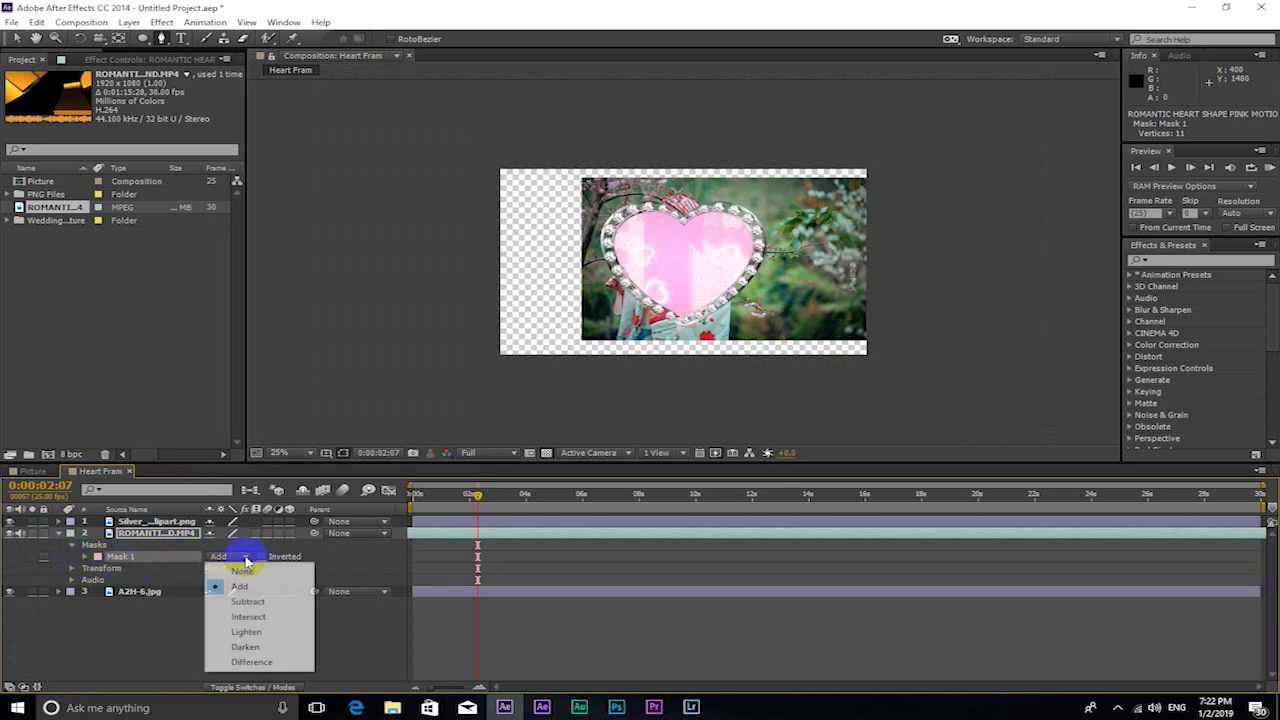
left_click(246, 602)
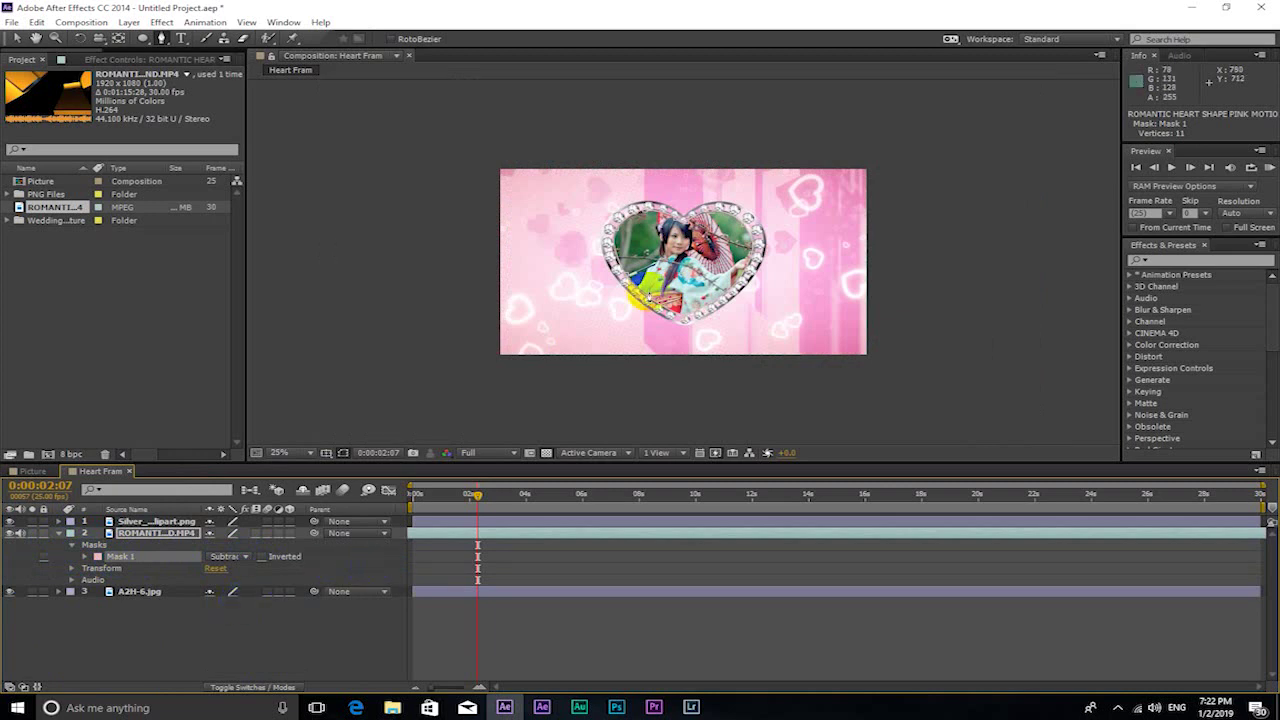
key("period")
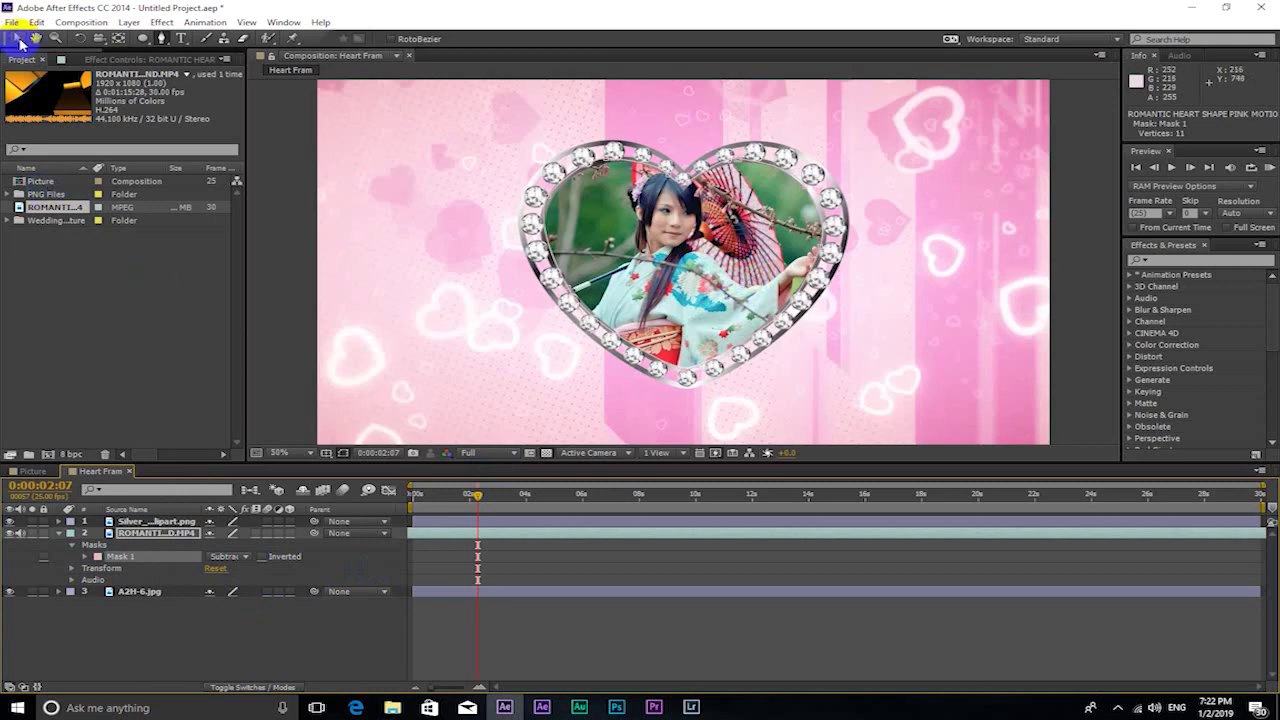
left_click(17, 38)
key("comma")
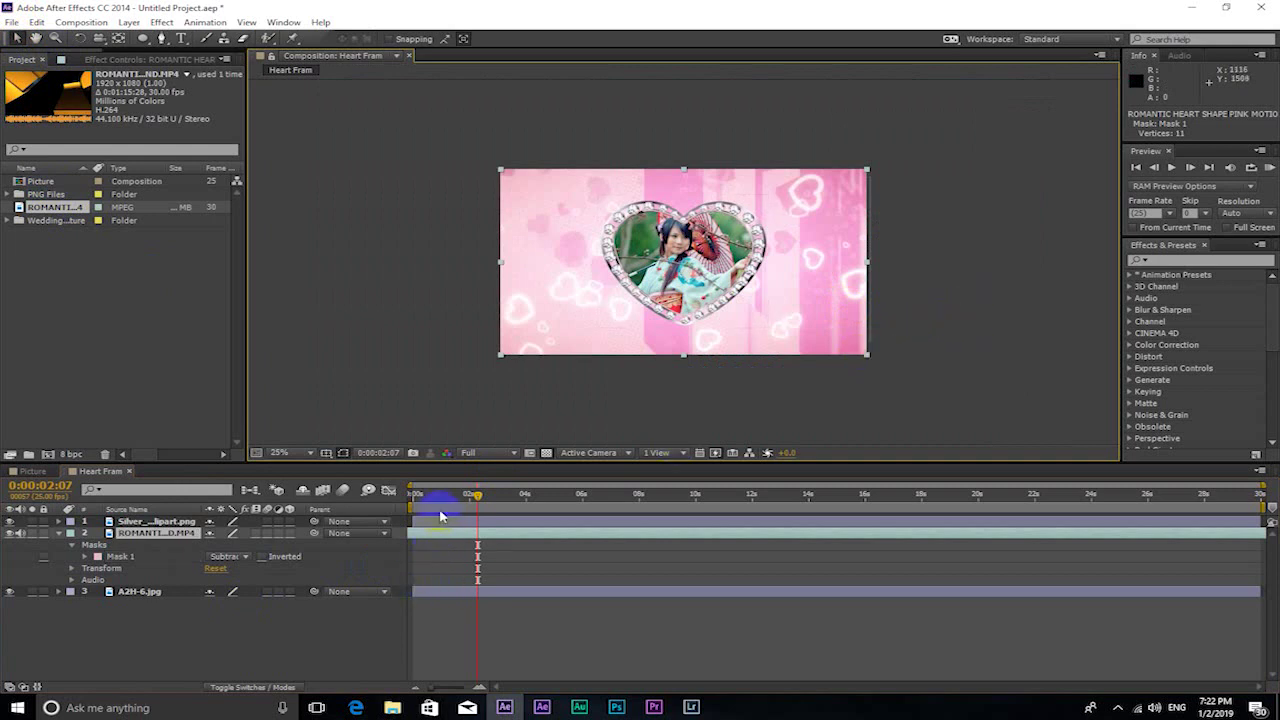
Step: Run a RAM preview of Heart Fram from 0:00:00:18, then stop playback
left_click(433, 496)
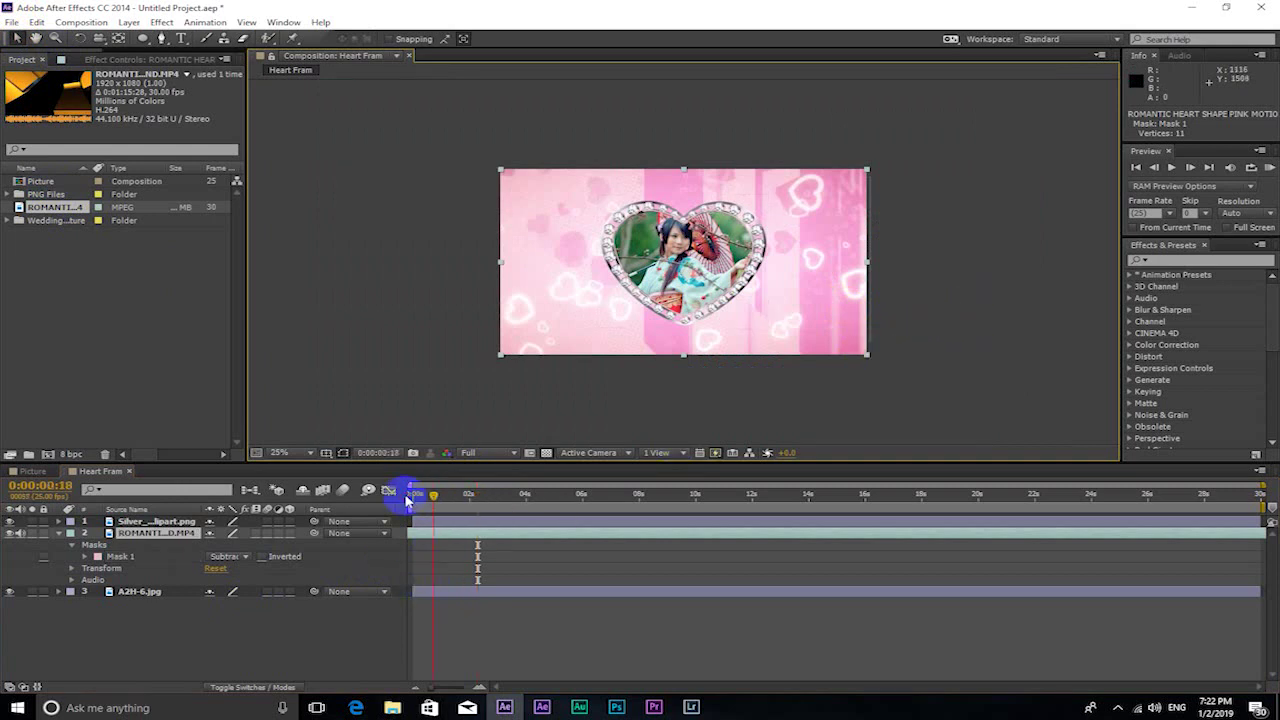
key("KP_0")
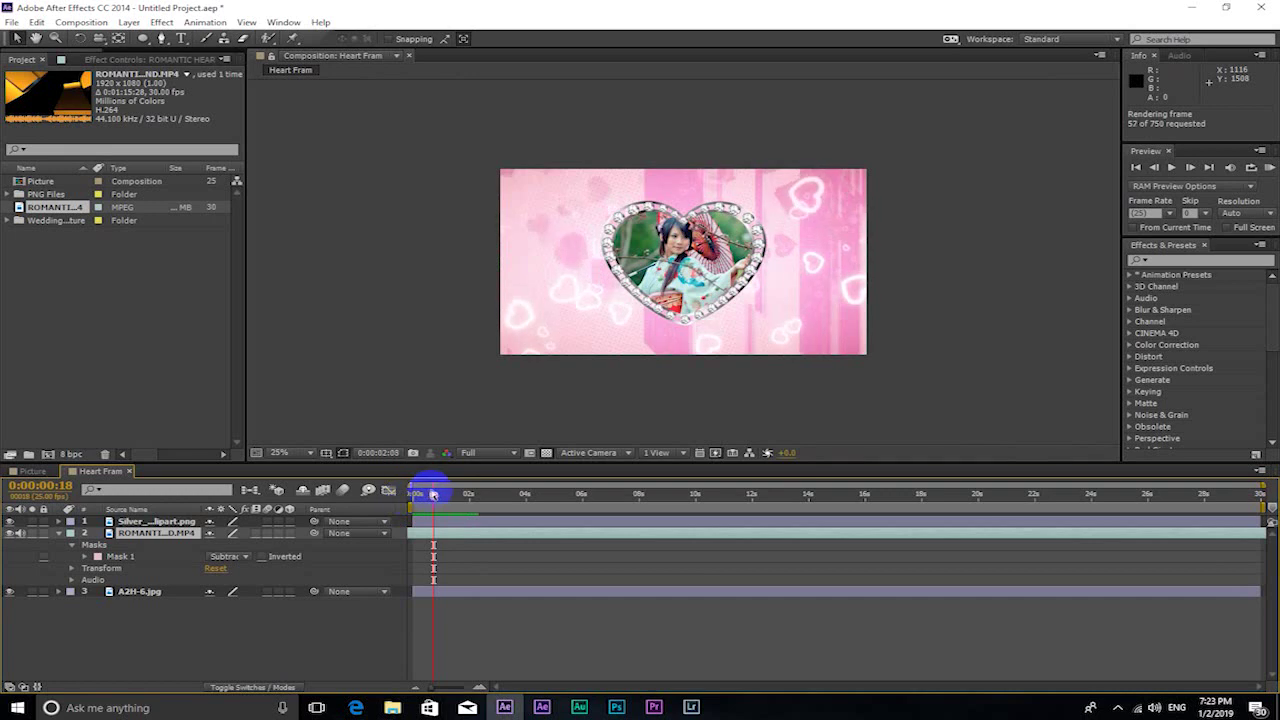
left_click(433, 493)
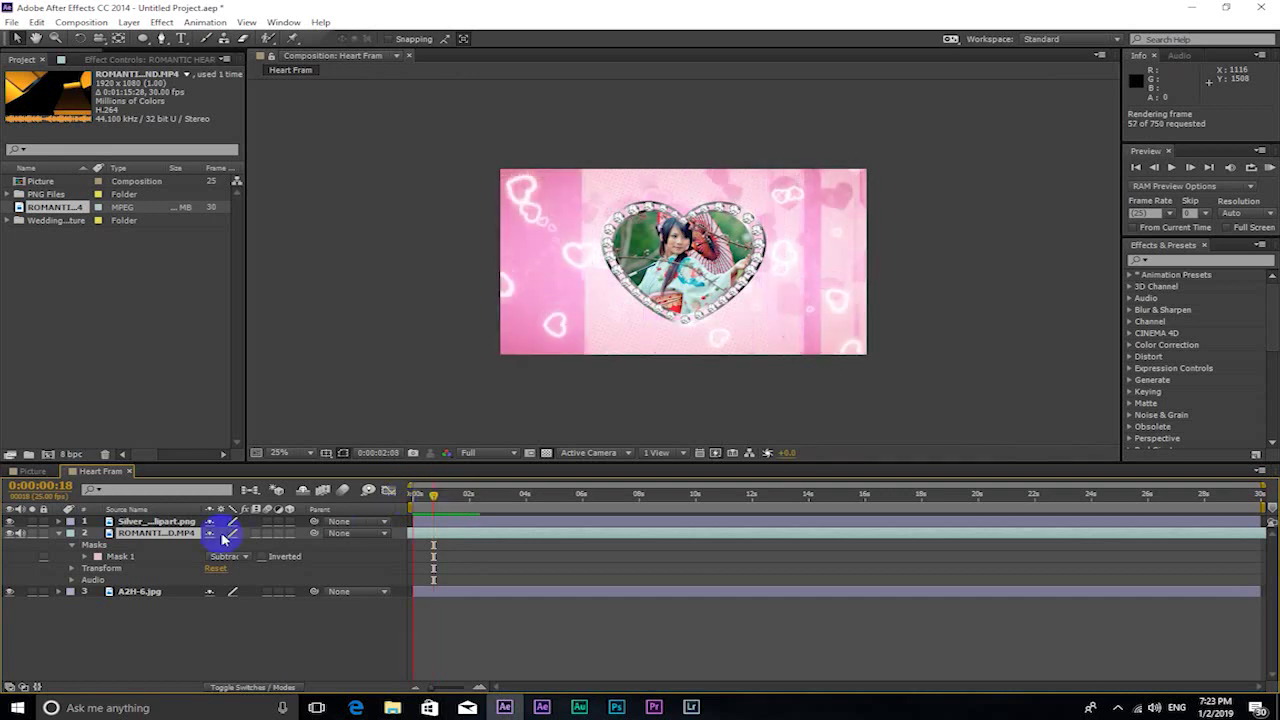
Step: Hide the A2H-6.jpg layer and toggle the transparency grid to view the empty heart
left_click(9, 592)
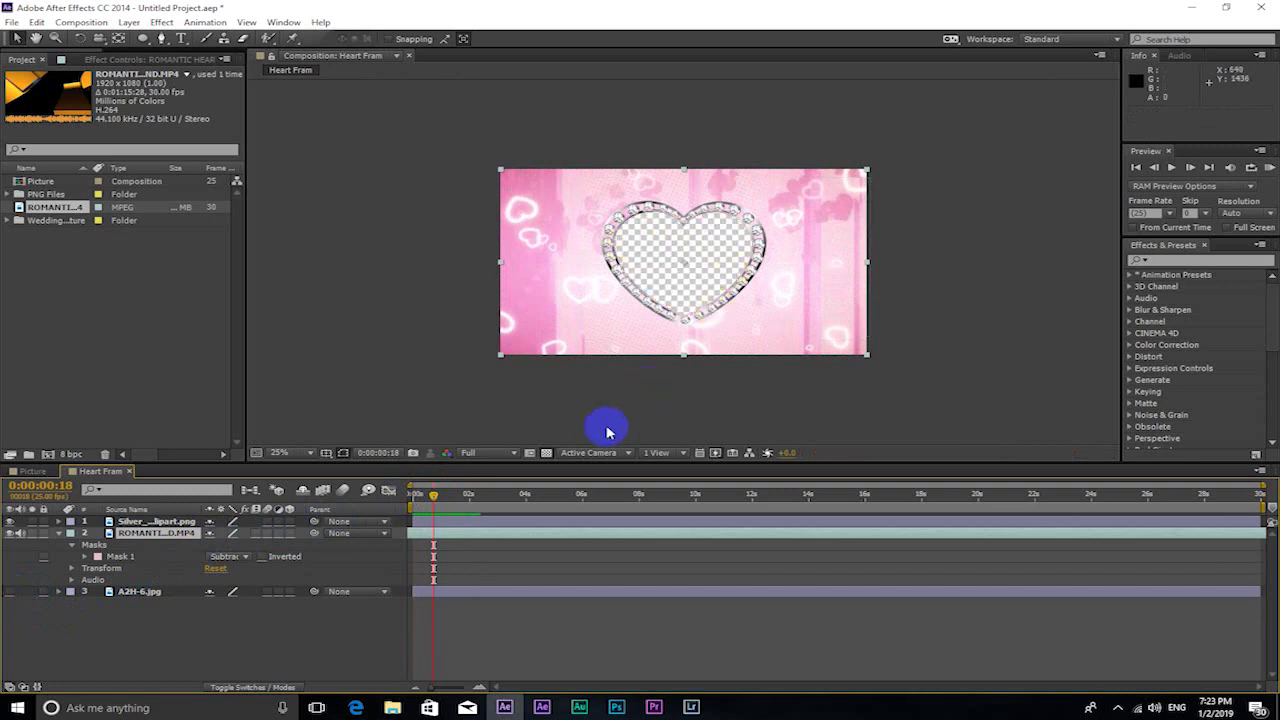
left_click(545, 453)
left_click(545, 453)
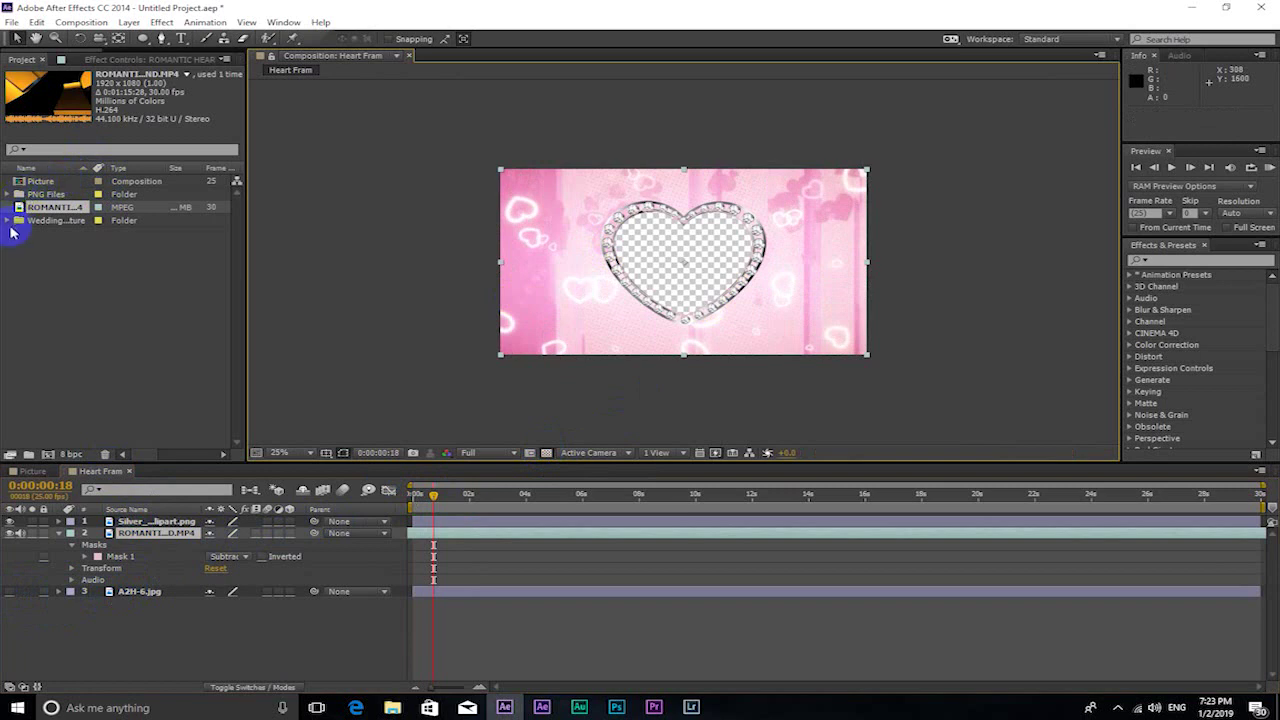
Step: Expand the Wedding Picture folder and step through its JPEGs, starting from 26.jpg
left_click(9, 221)
left_click(55, 234)
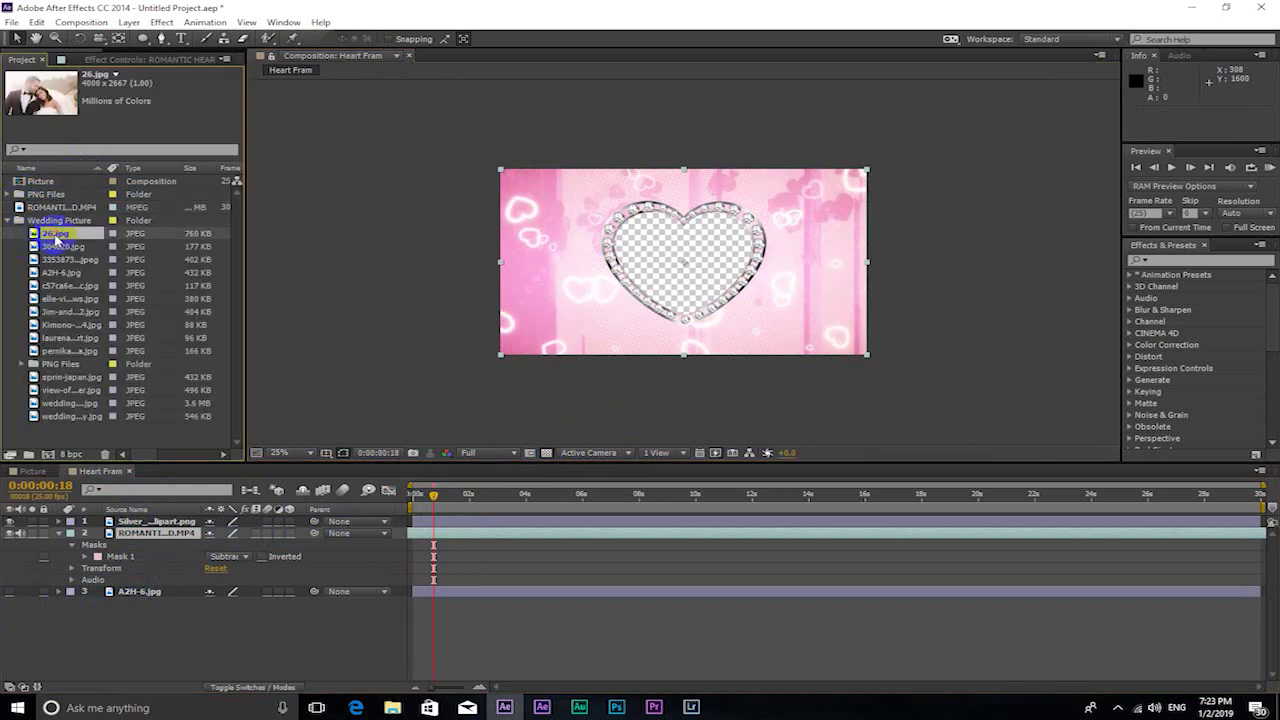
key("Down")
key("Down")
key("Down")
key("Down")
key("Down")
key("Down")
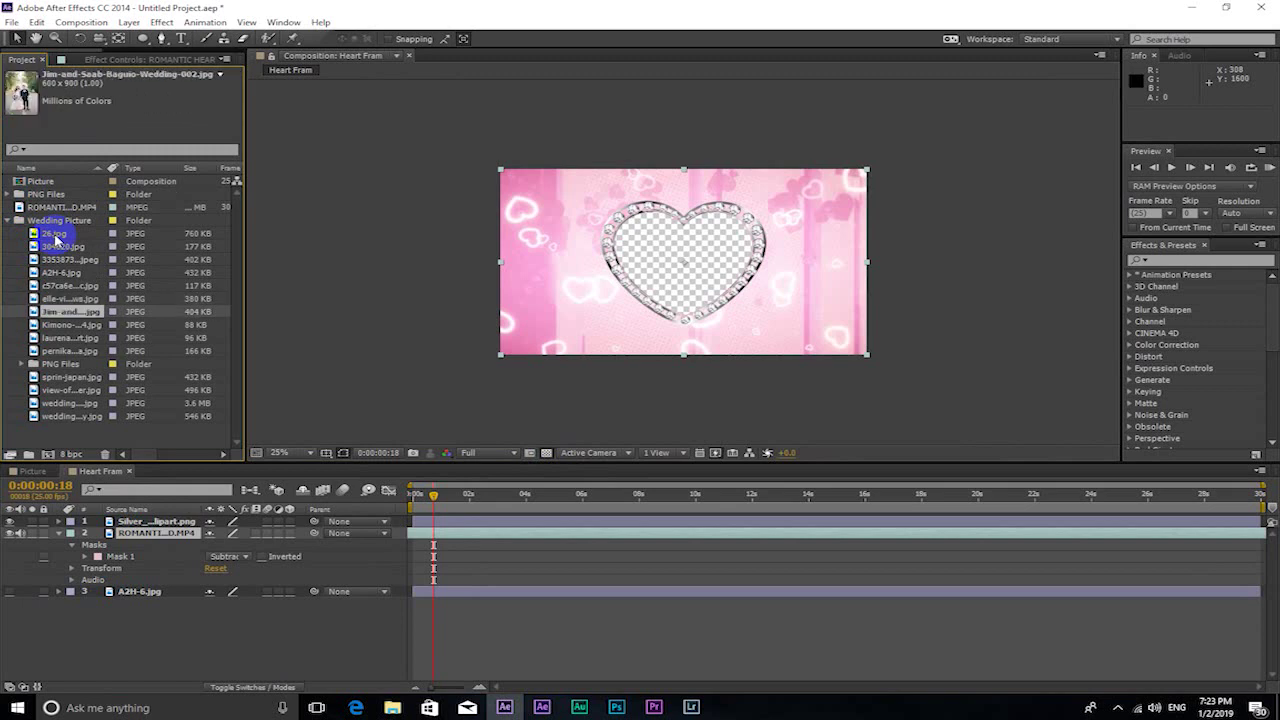
key("Down")
key("Down")
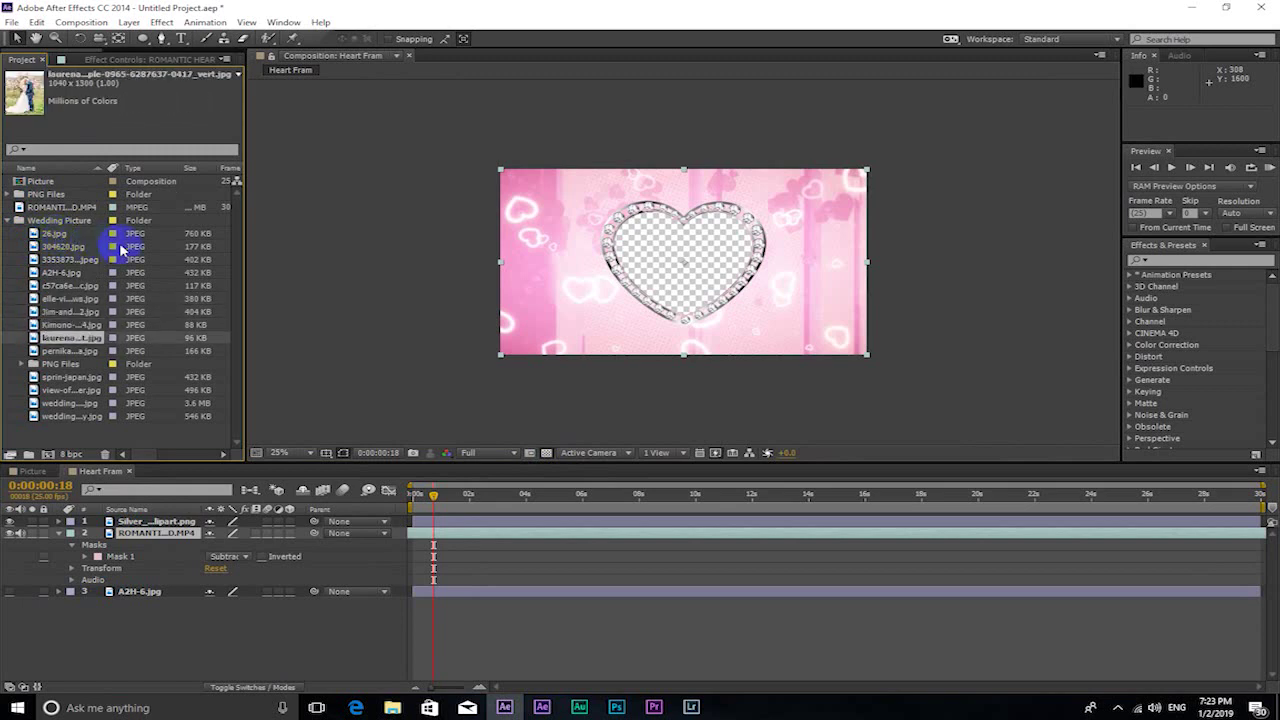
key("Down")
key("Down")
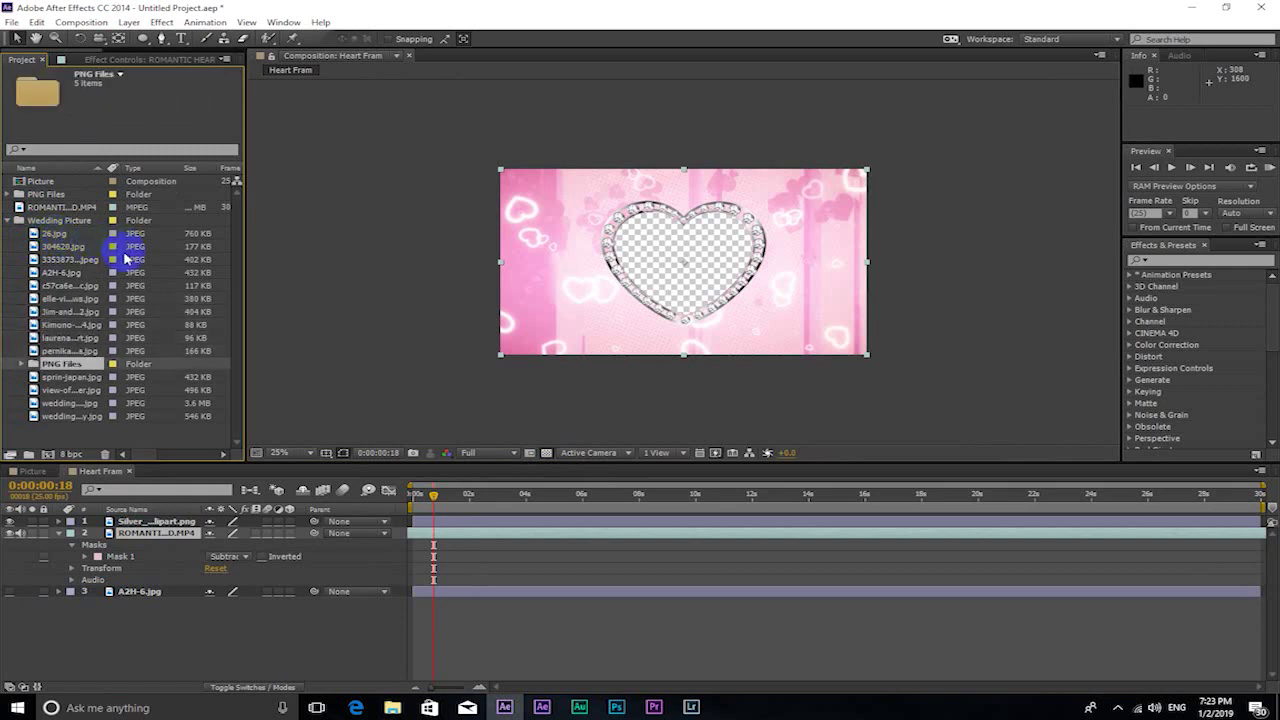
key("Down")
key("Down")
key("Down")
key("Down")
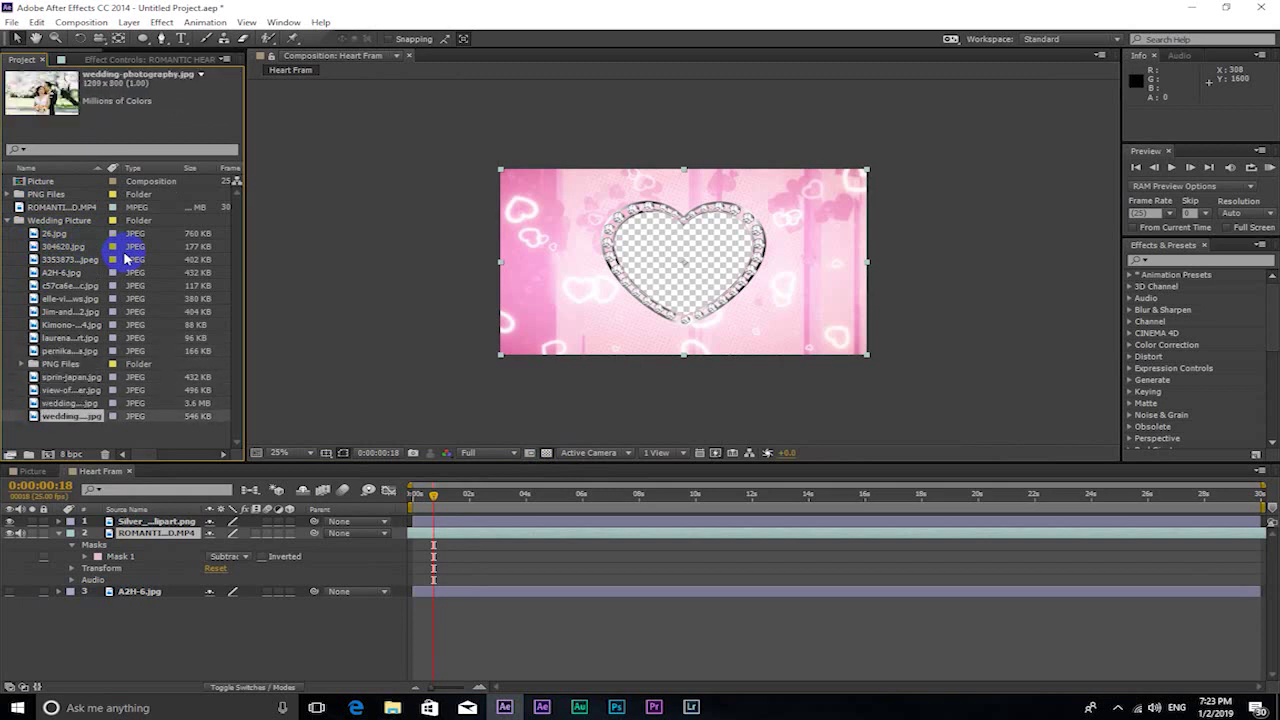
Step: Add wedding-photography.jpg as a layer below the pink video and roughly position it inside the heart
left_click(66, 533)
left_click_drag(66, 533, 200, 590)
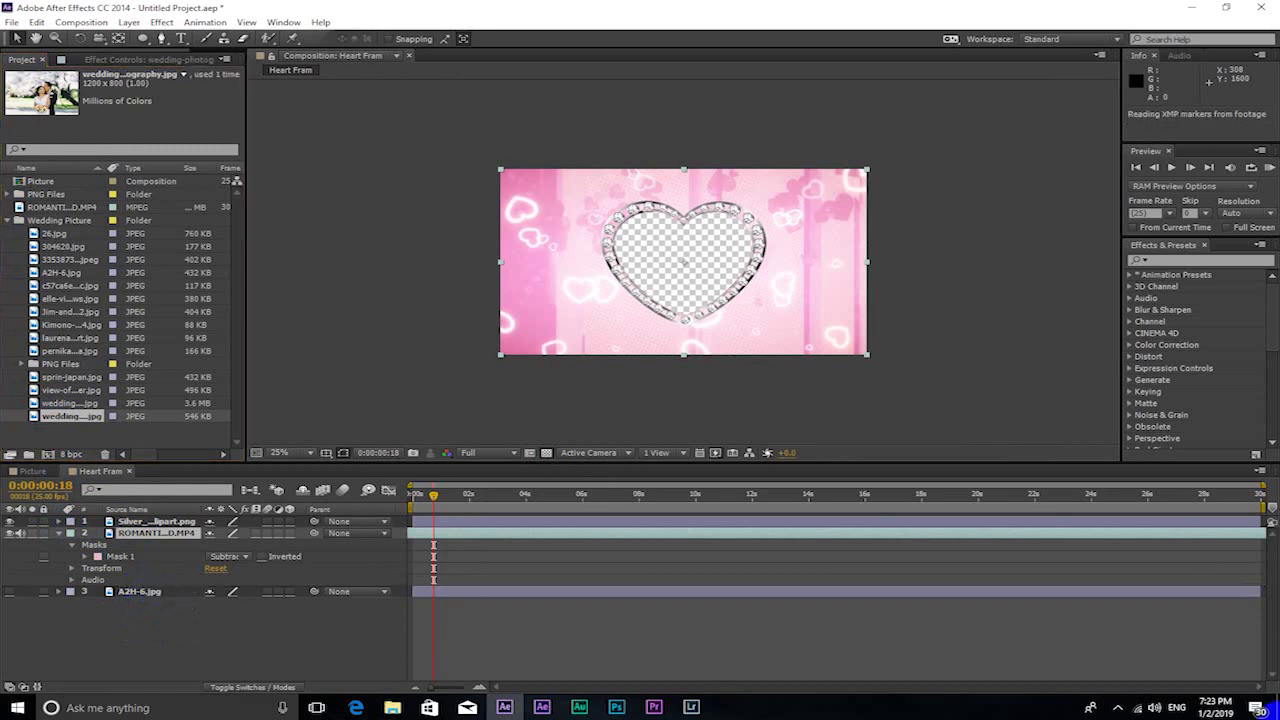
mouse_move(700, 274)
left_mouse_down()
mouse_move(688, 262)
mouse_move(699, 255)
left_mouse_up()
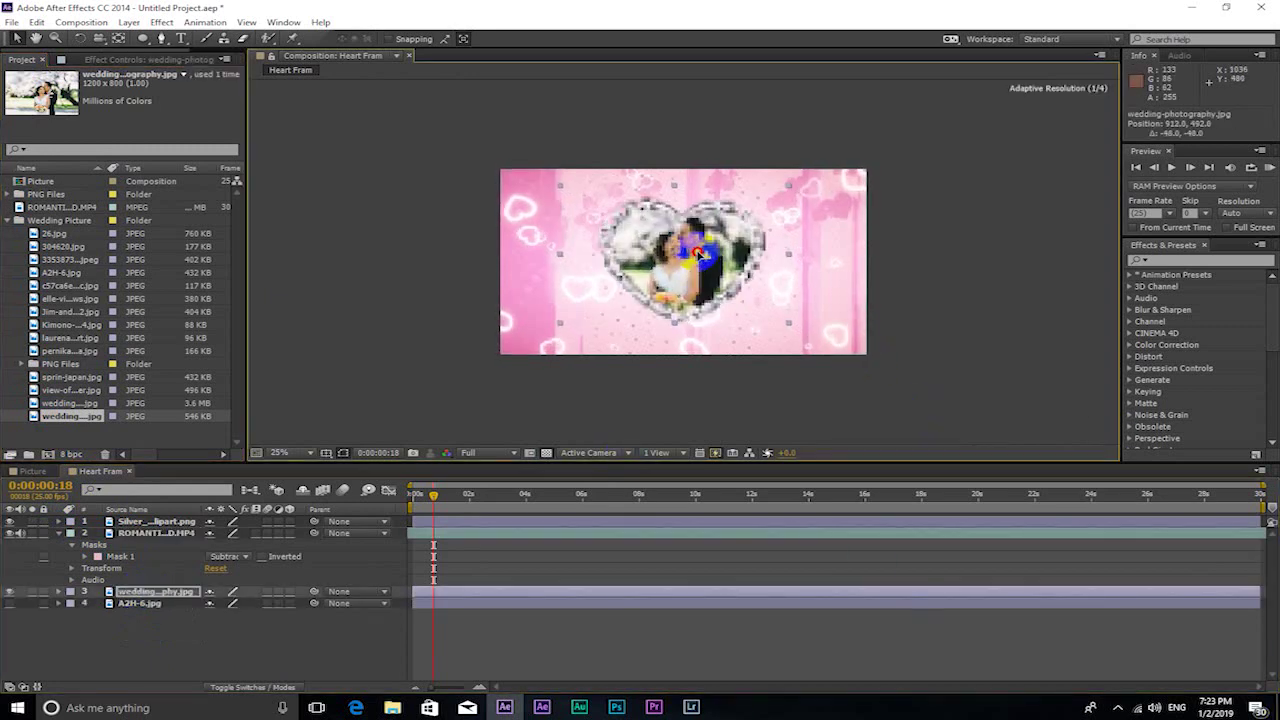
scroll(763, 295, "up", 1)
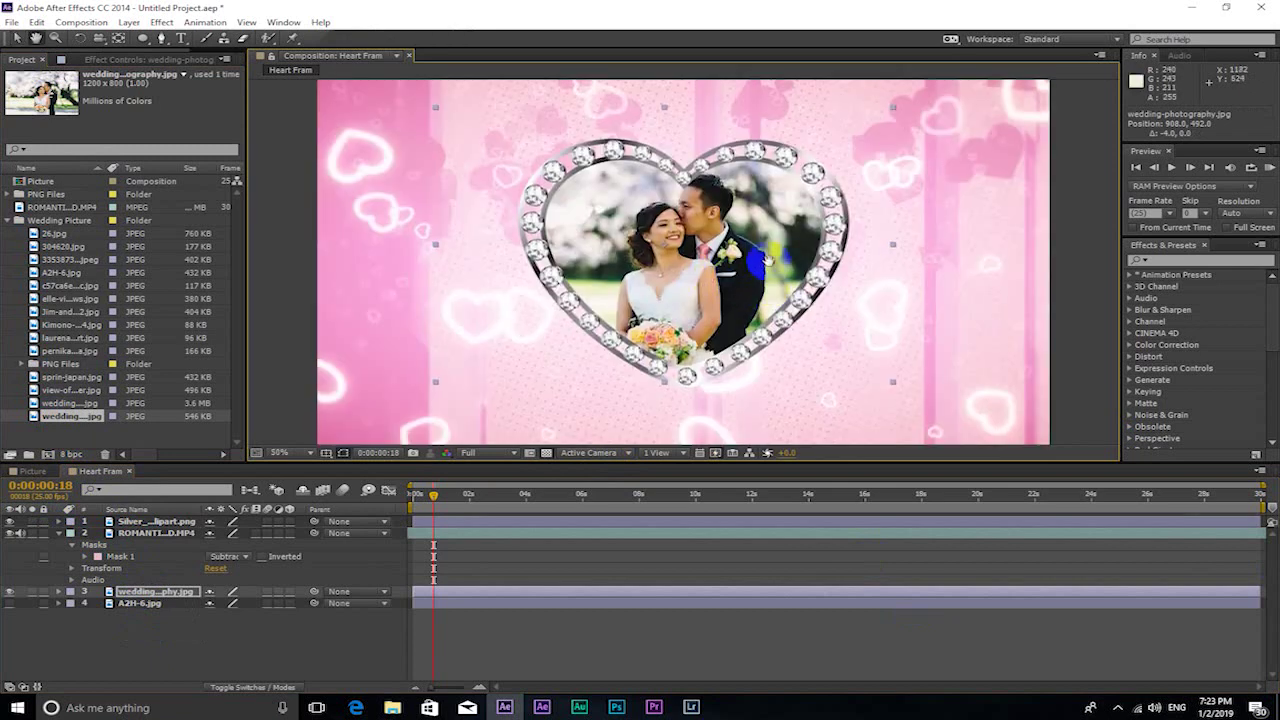
left_click_drag(766, 280, 768, 234)
scroll(768, 236, "down", 1)
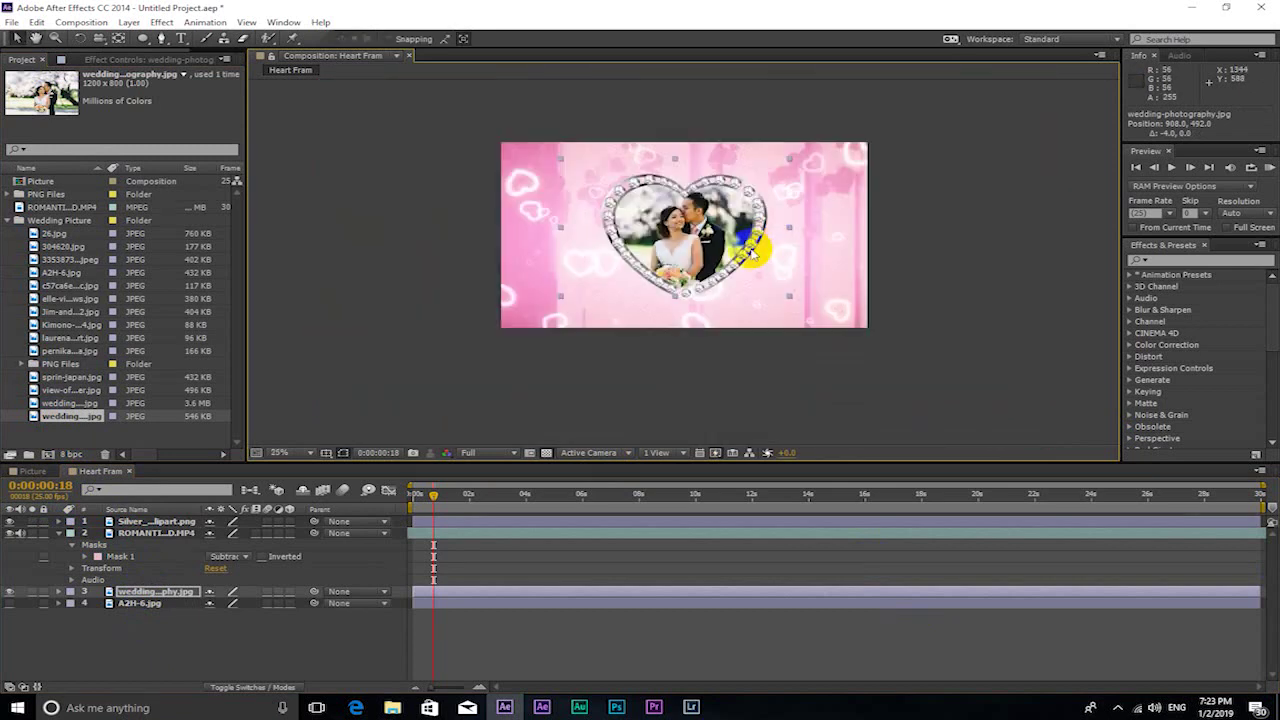
scroll(749, 255, "up", 1)
mouse_move(751, 258)
left_mouse_down()
mouse_move(727, 218)
mouse_move(697, 224)
left_mouse_up()
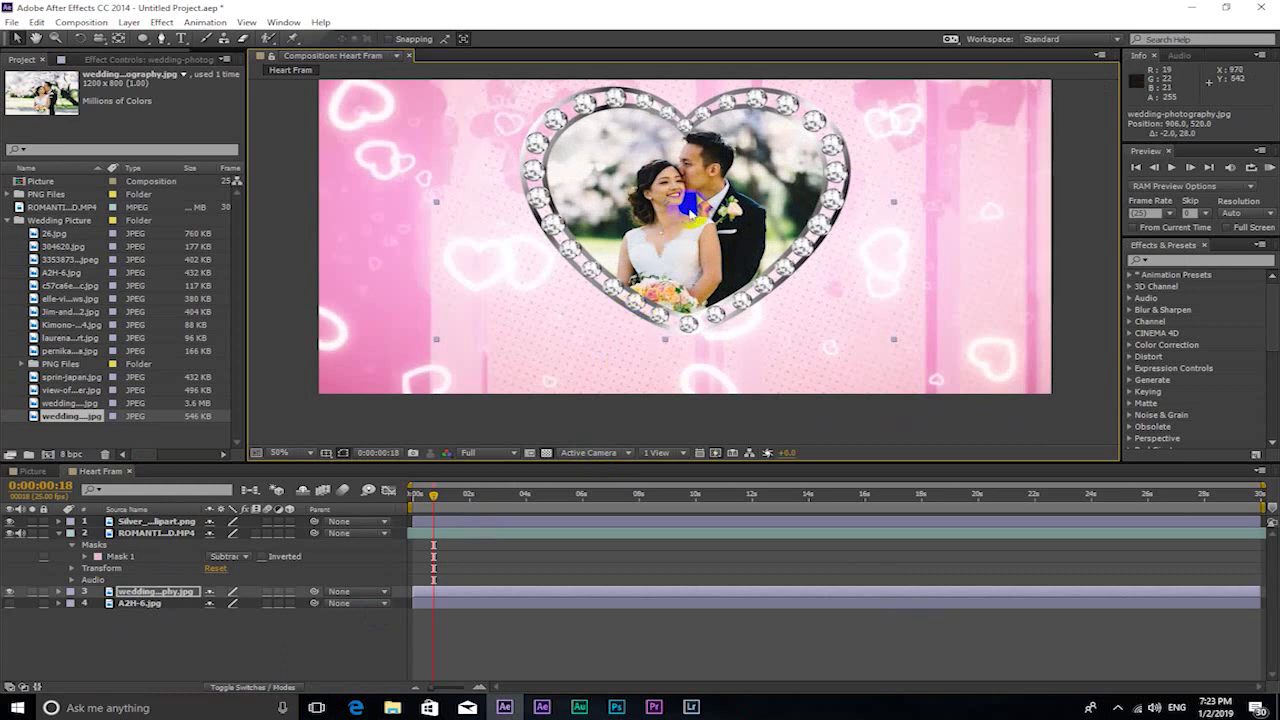
Step: Set the wedding photo's Scale to 92% and Position to 918, 514
left_click(59, 592)
left_click(58, 593)
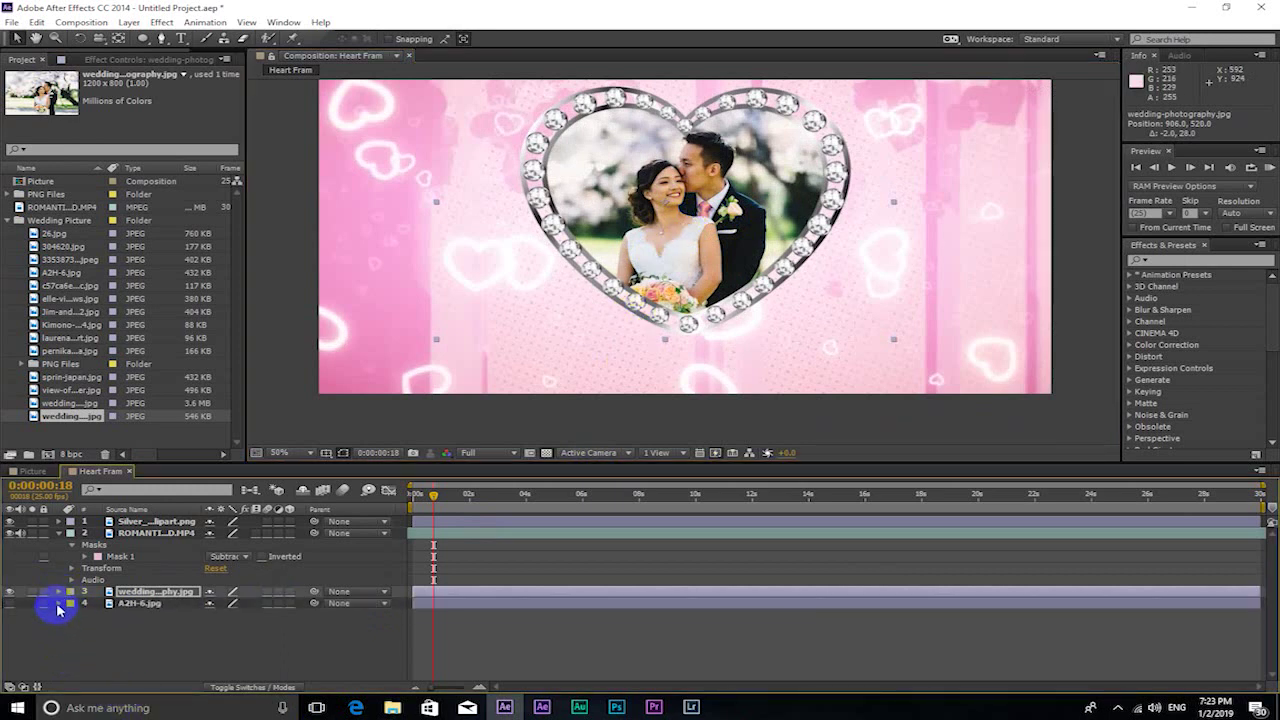
left_click(59, 592)
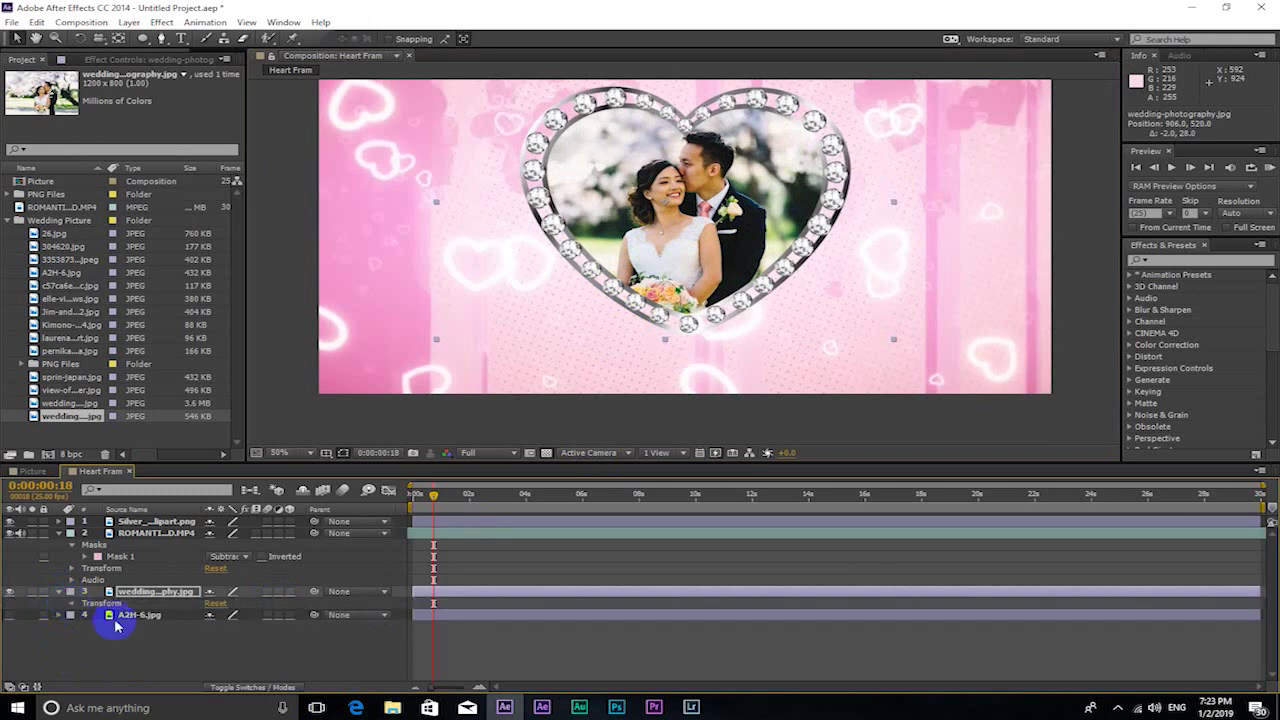
left_click(71, 604)
left_click_drag(222, 638, 240, 640)
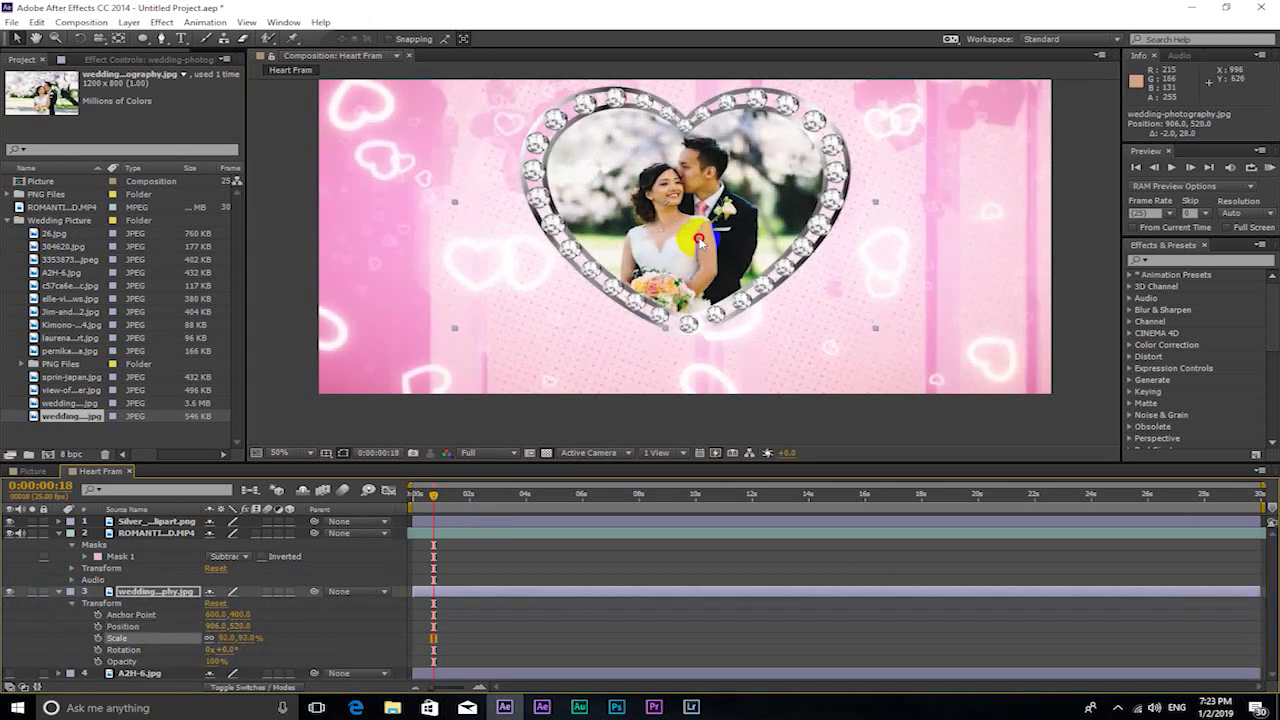
left_click_drag(698, 240, 704, 237)
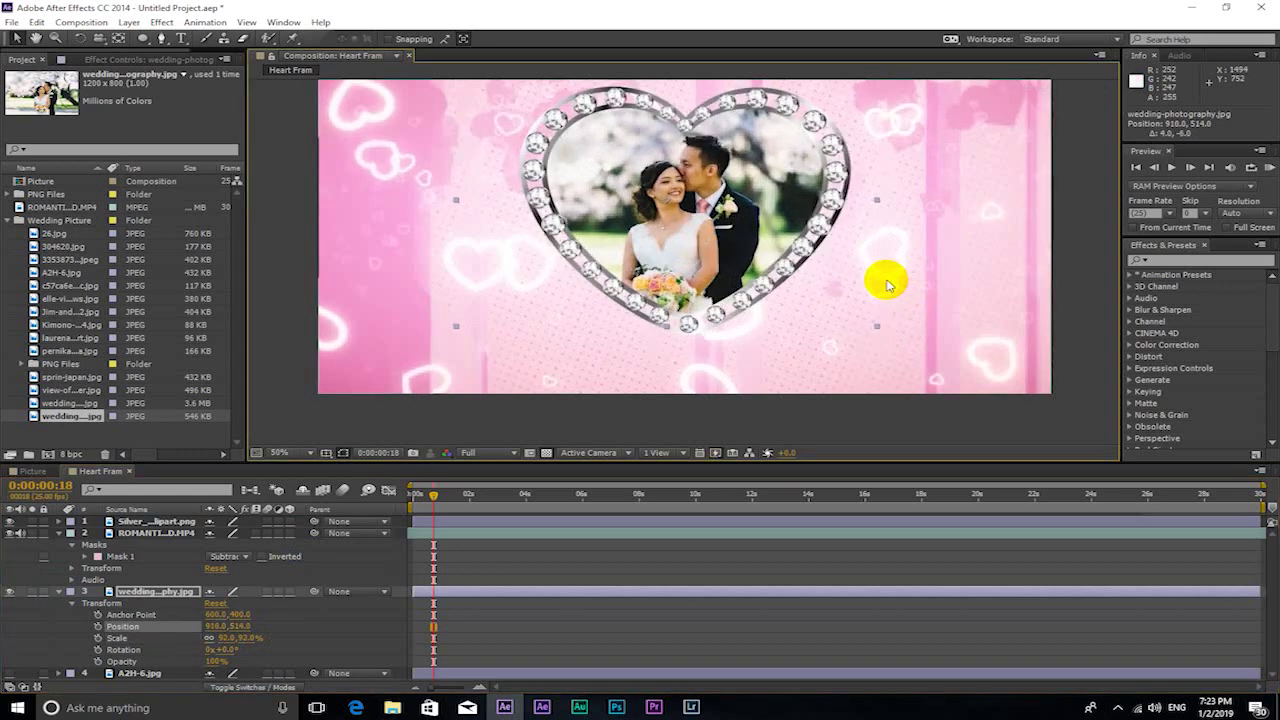
scroll(887, 285, "down", 2)
left_click(181, 40)
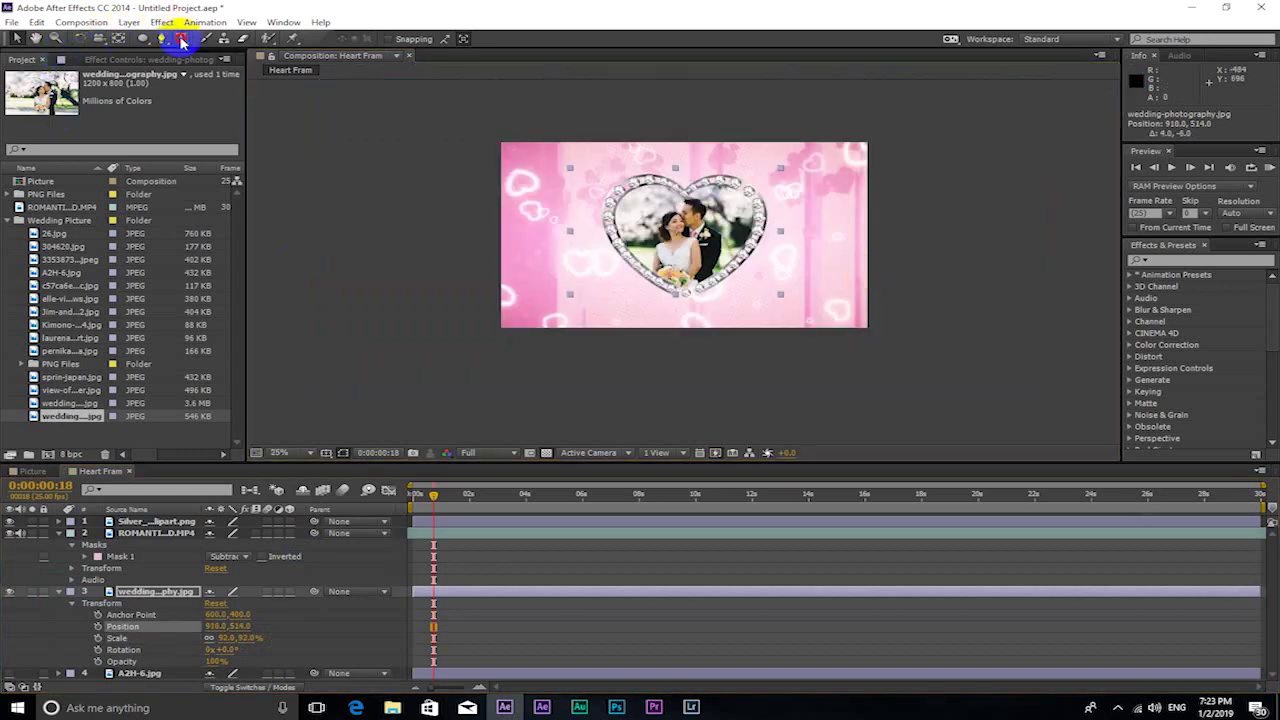
Step: Create a text layer below the heart with FF00F6 magenta fill and a larger font size
left_click(605, 303)
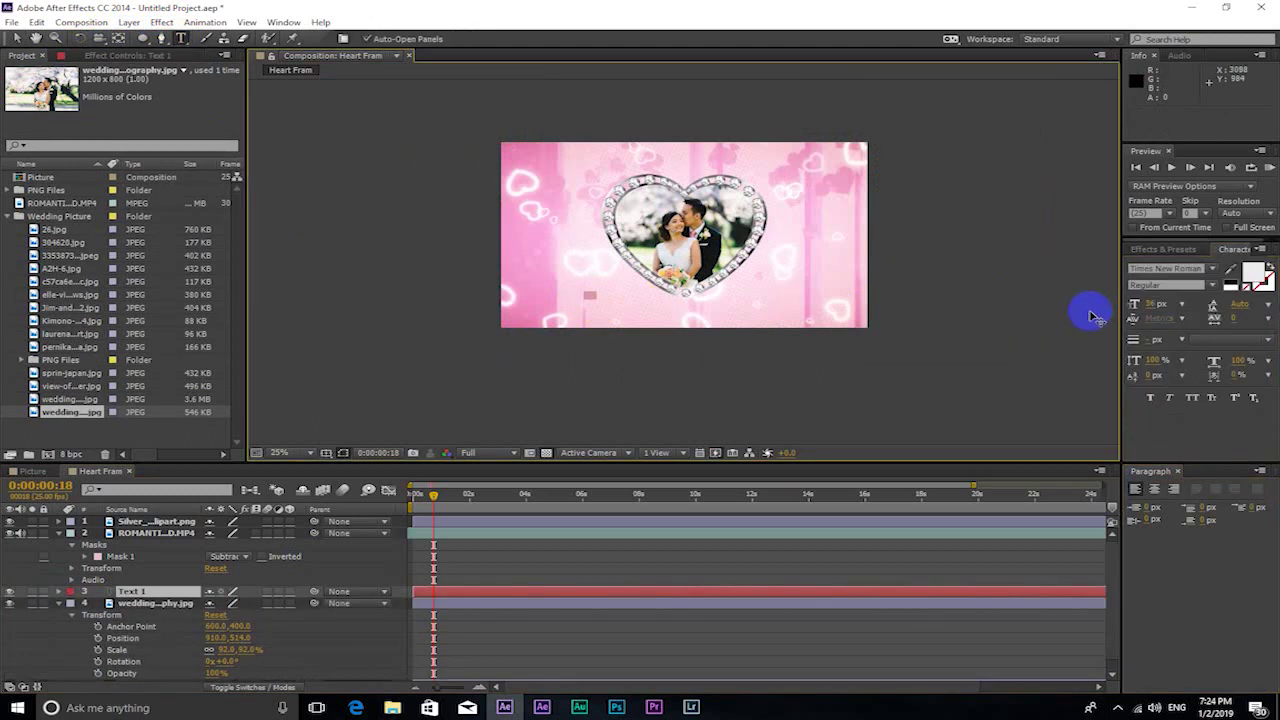
left_click(1251, 272)
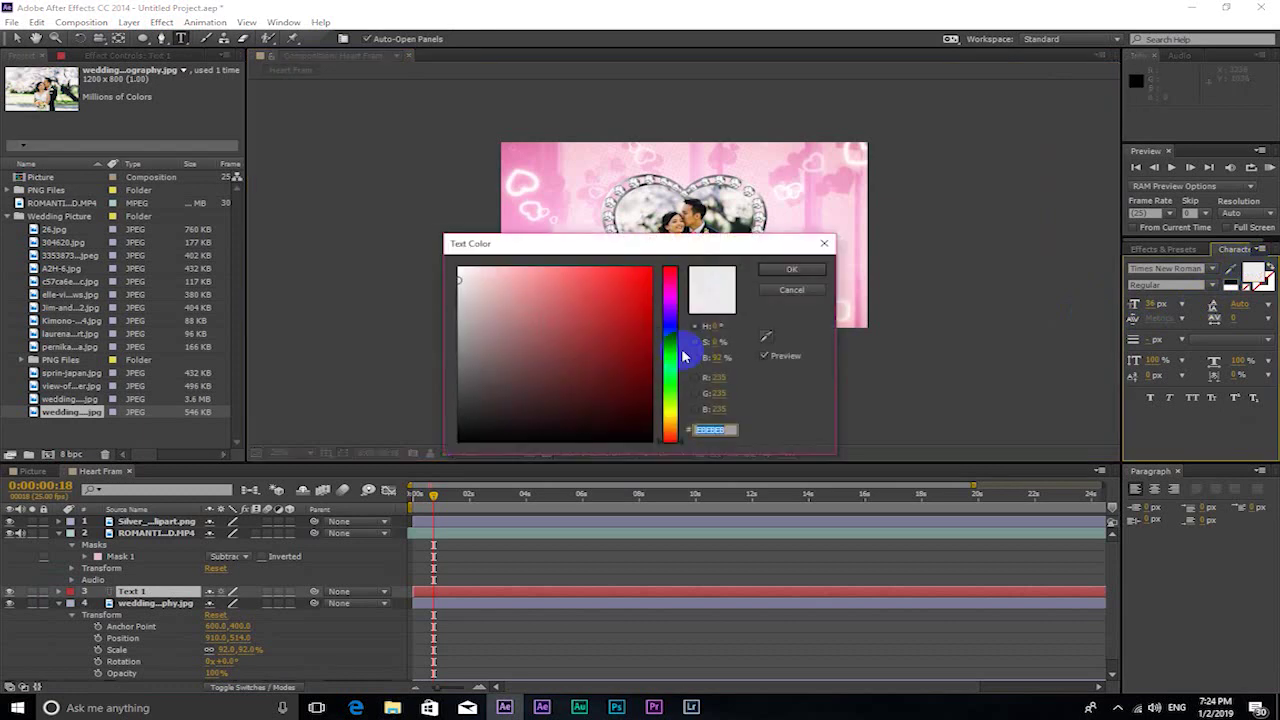
left_click(669, 295)
left_click(775, 274)
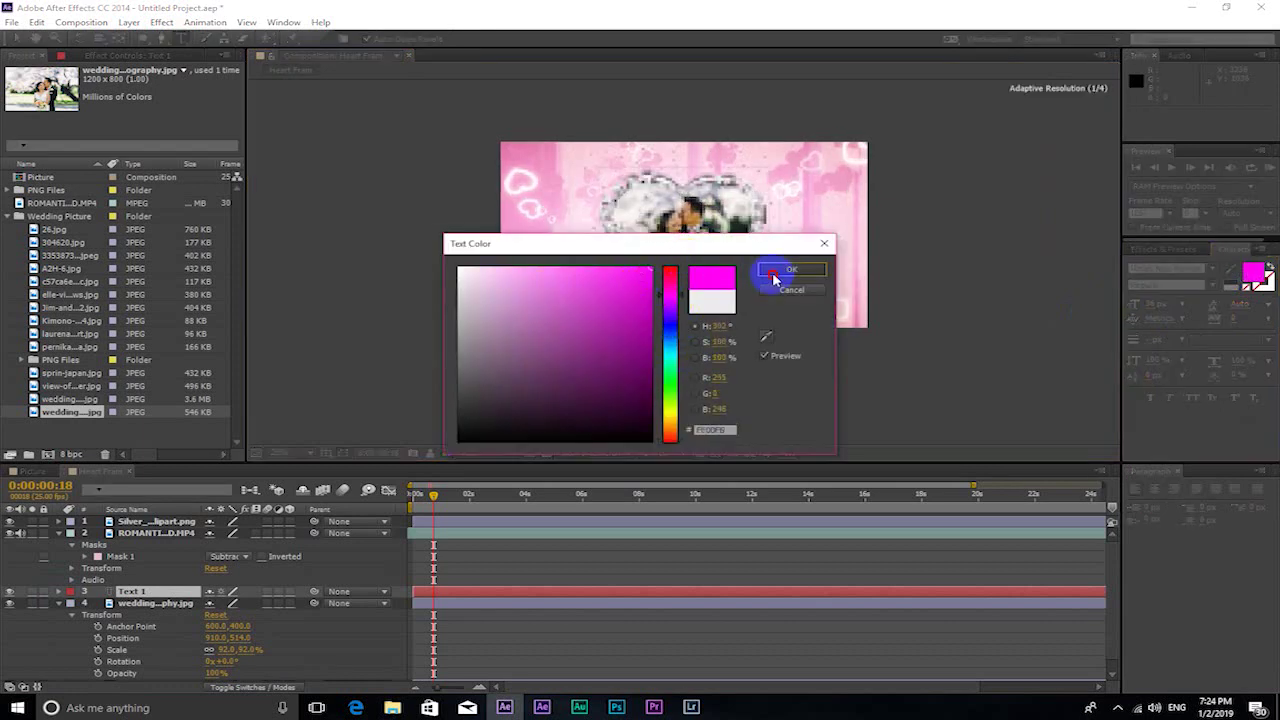
left_click_drag(1145, 303, 1196, 305)
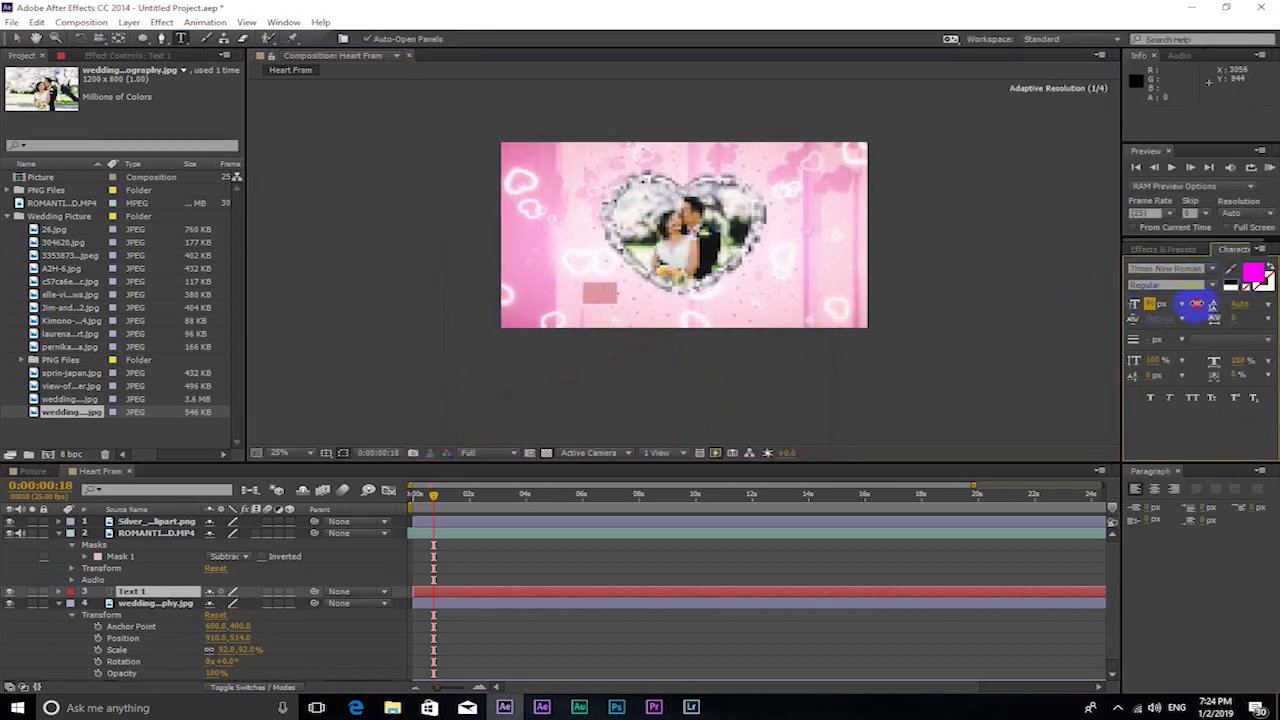
left_click(595, 310)
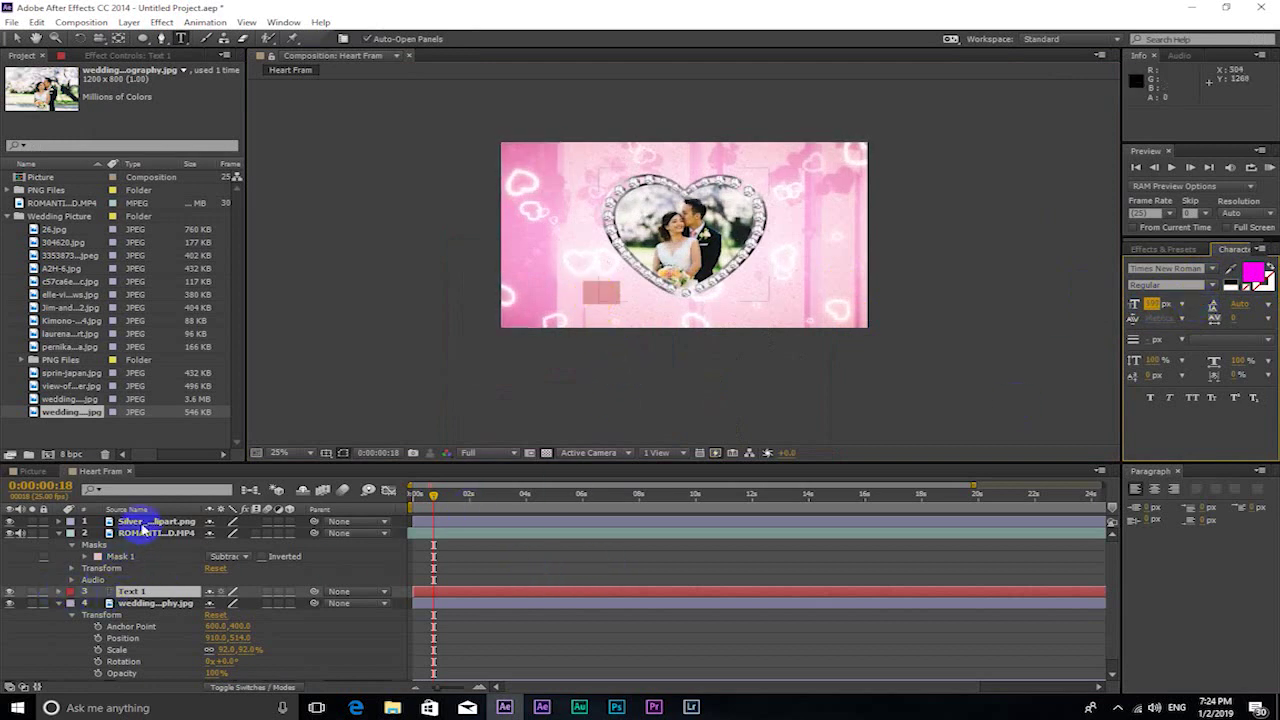
Step: Move the text layer to the top of the stack and type 'Happy New Year 2019'
left_click_drag(130, 596, 143, 530)
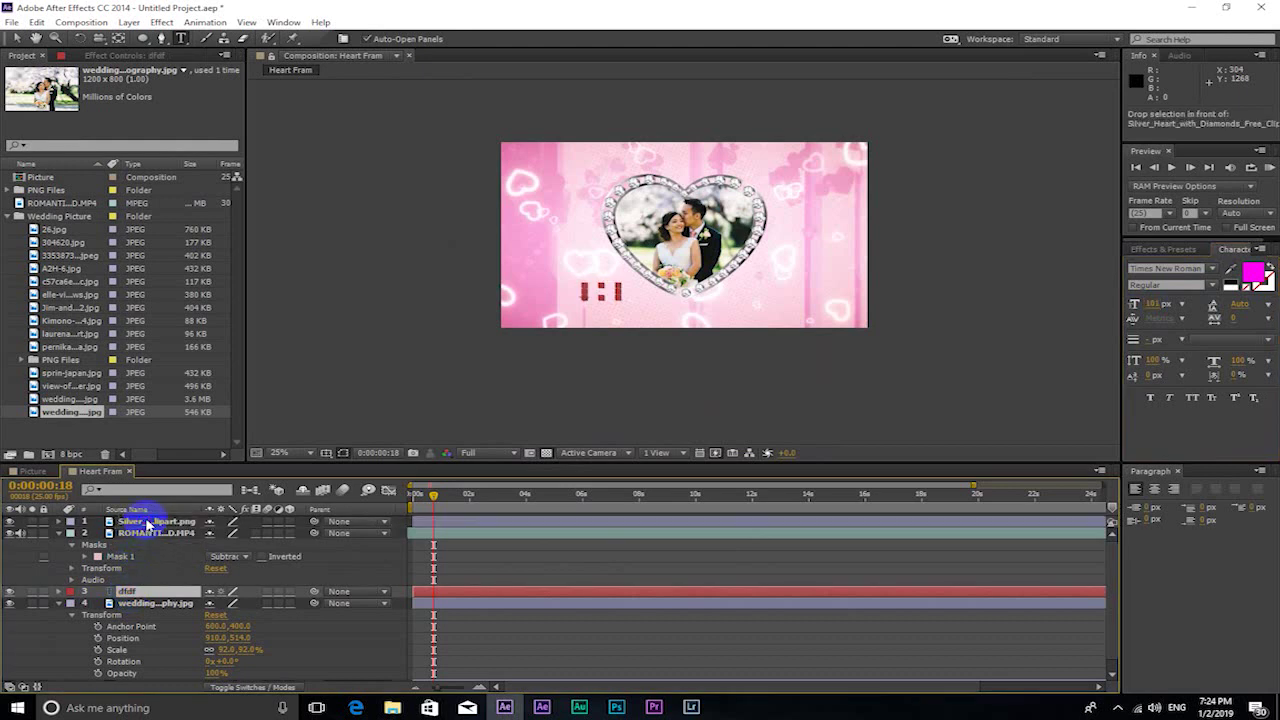
left_click_drag(145, 524, 145, 519)
left_click(602, 287)
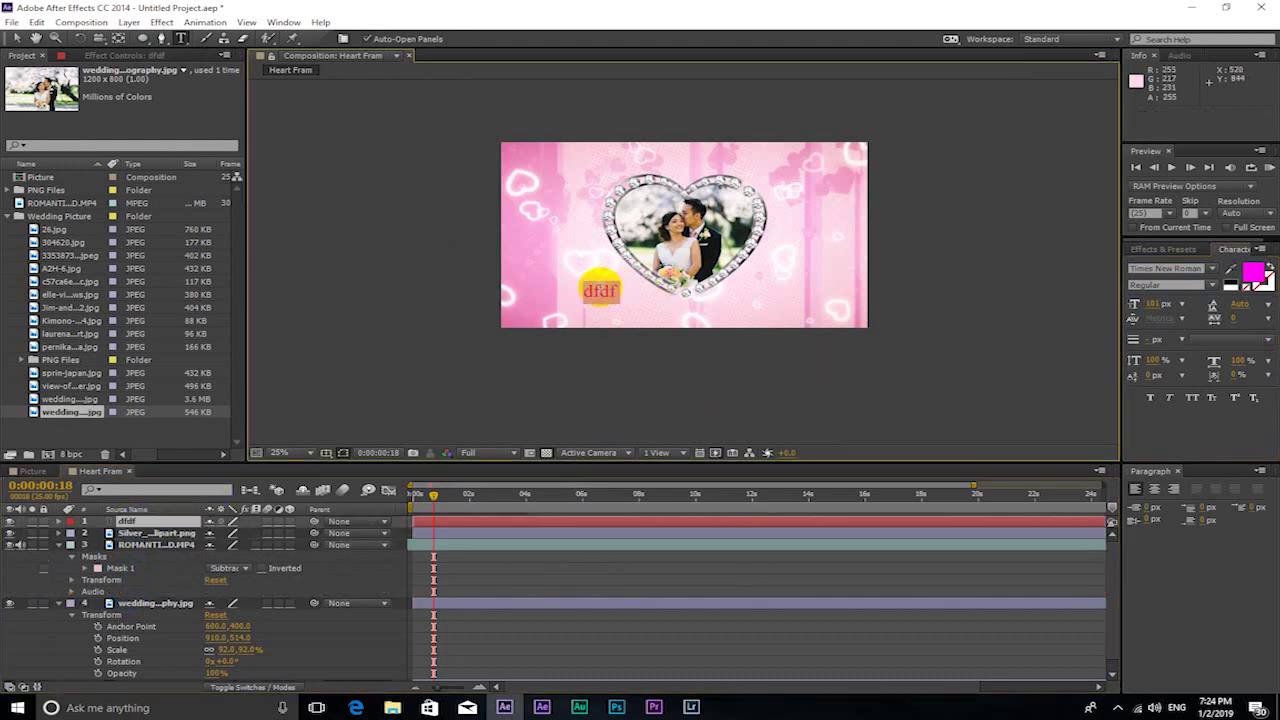
type("Happy New Year 2")
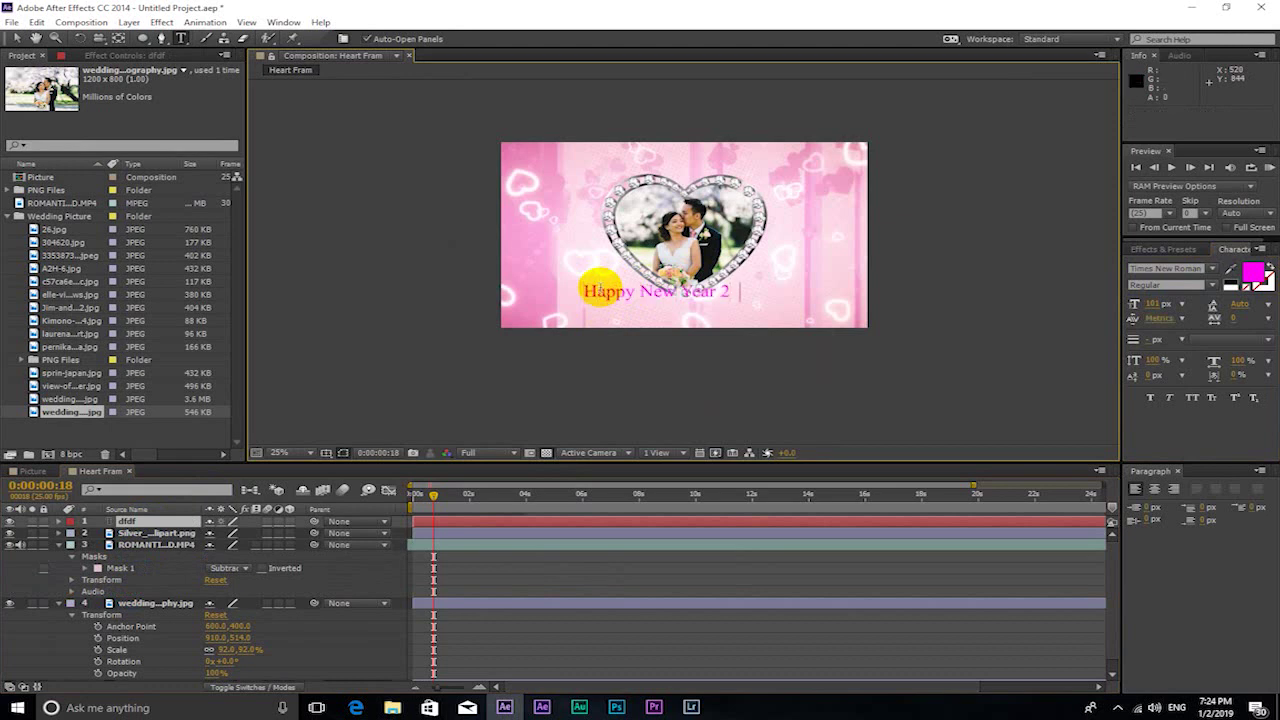
type("0196")
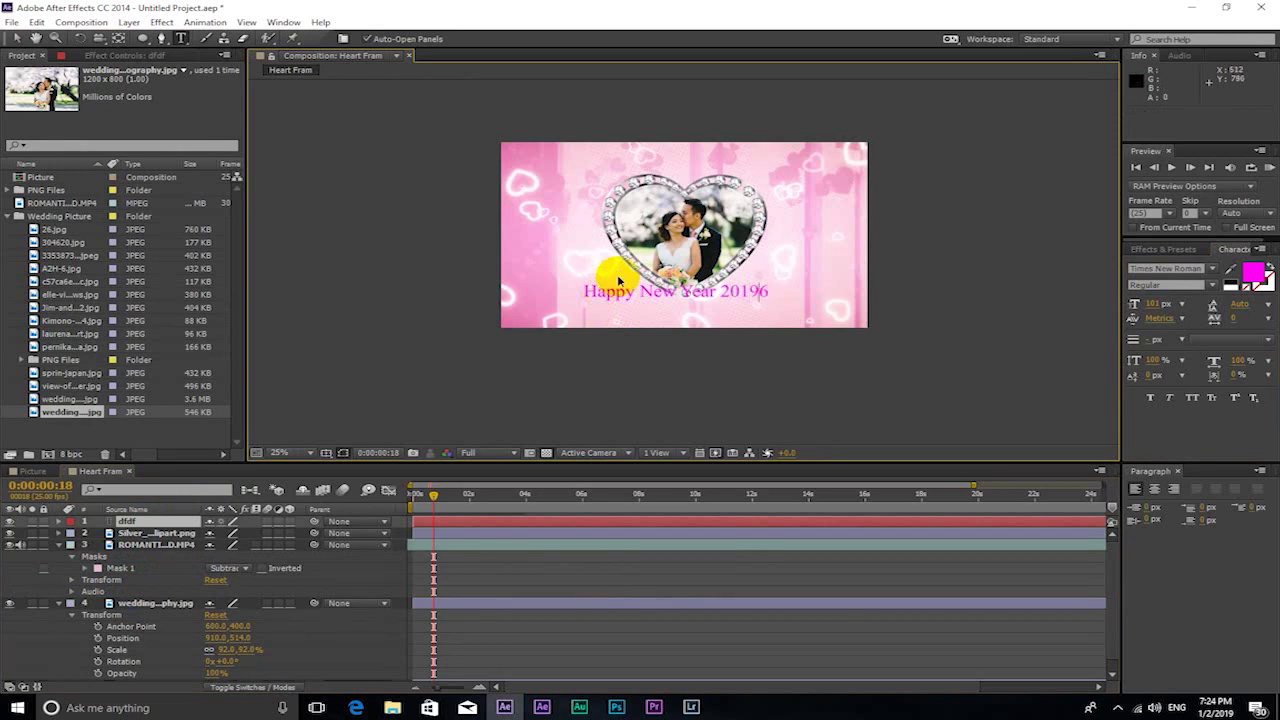
key("ctrl+a")
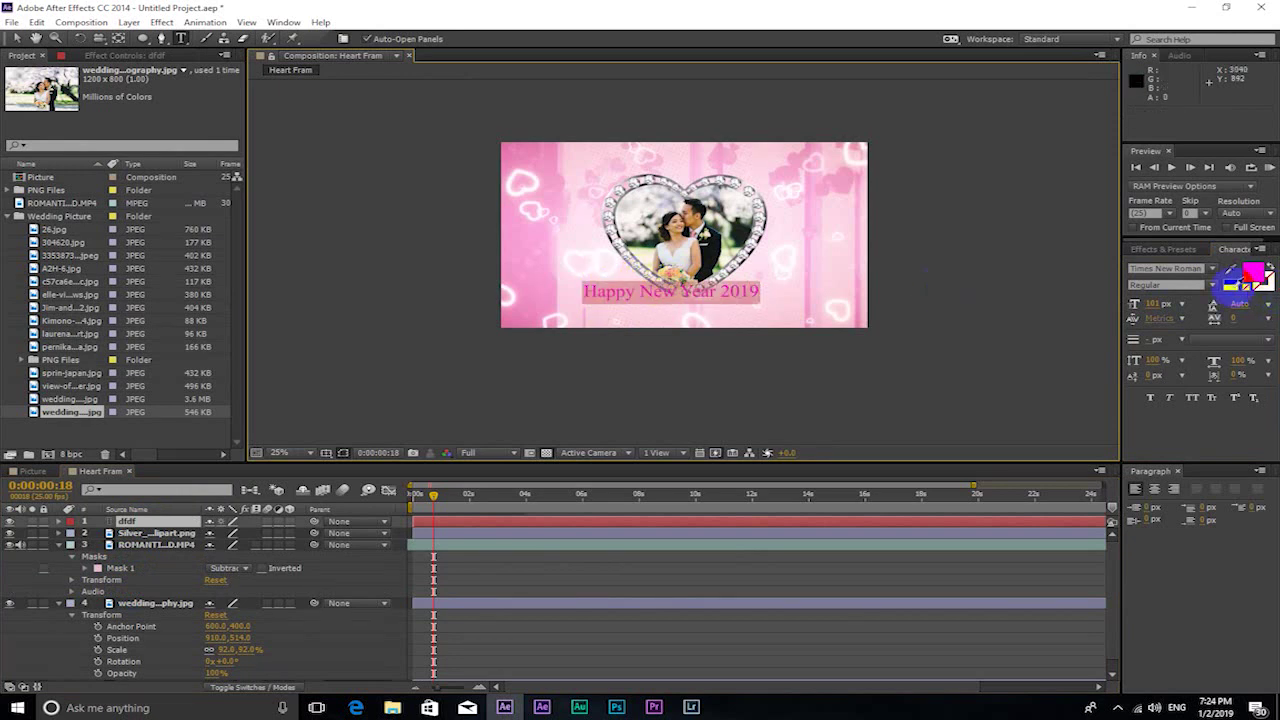
left_click(1183, 268)
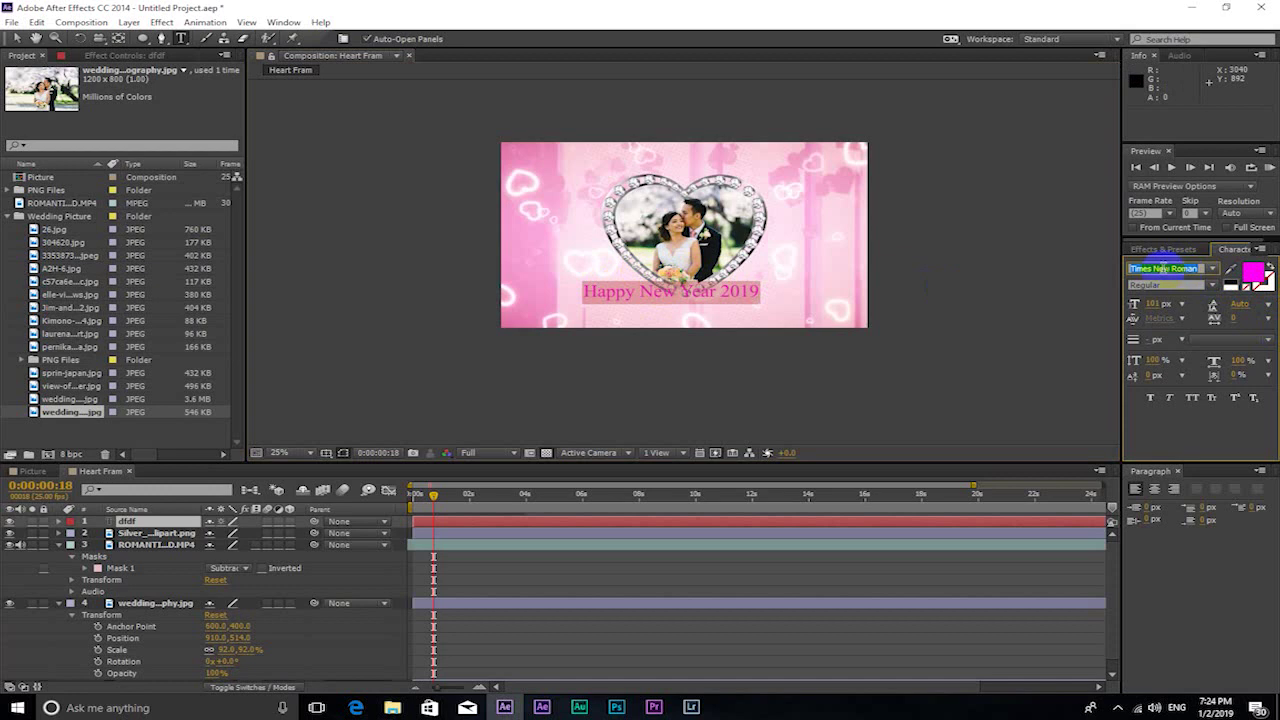
Step: Try the Ang DaunTep font and the following fonts on the title
scroll(1166, 270, "down", 1)
scroll(1166, 271, "down", 1)
scroll(1166, 272, "down", 1)
scroll(1165, 275, "down", 1)
scroll(1165, 274, "down", 1)
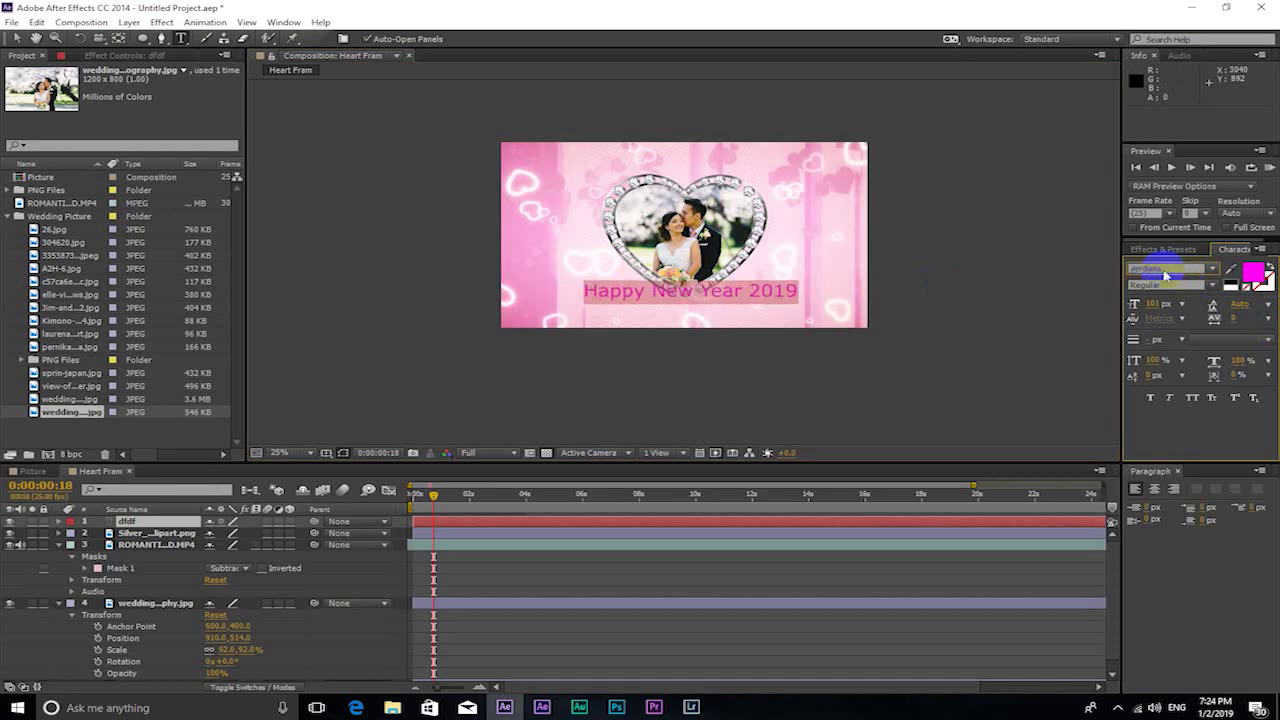
scroll(1164, 268, "down", 1)
scroll(1165, 274, "down", 1)
scroll(1165, 273, "down", 1)
scroll(1165, 272, "down", 1)
scroll(1164, 271, "down", 1)
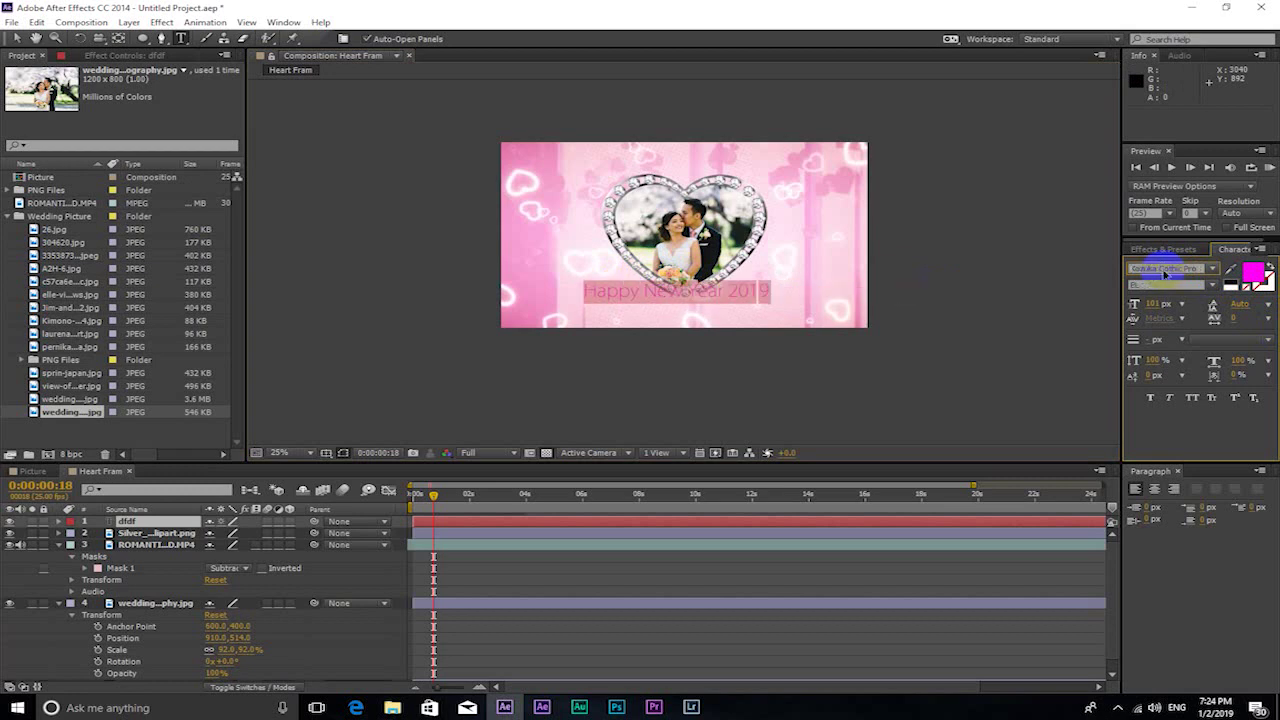
left_click(1212, 270)
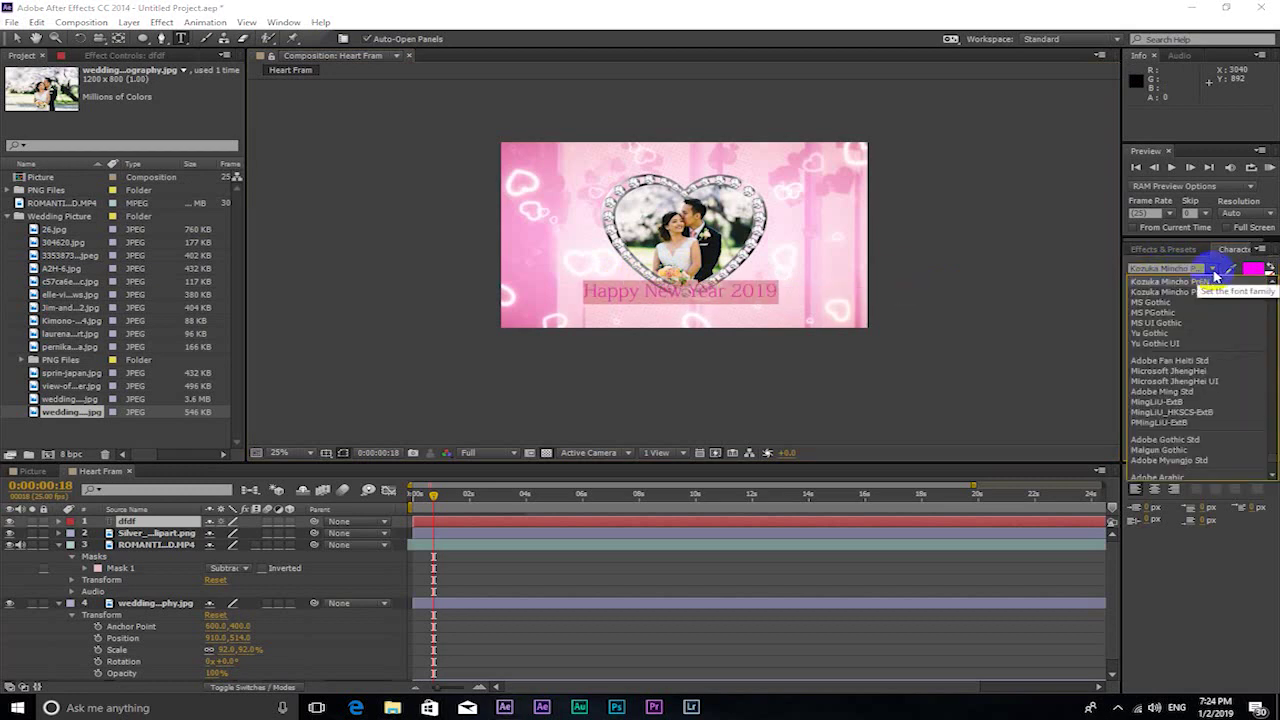
scroll(1271, 329, "down", 5)
scroll(1250, 330, "down", 5)
scroll(1203, 333, "up", 5)
scroll(1180, 330, "up", 5)
left_click(1167, 324)
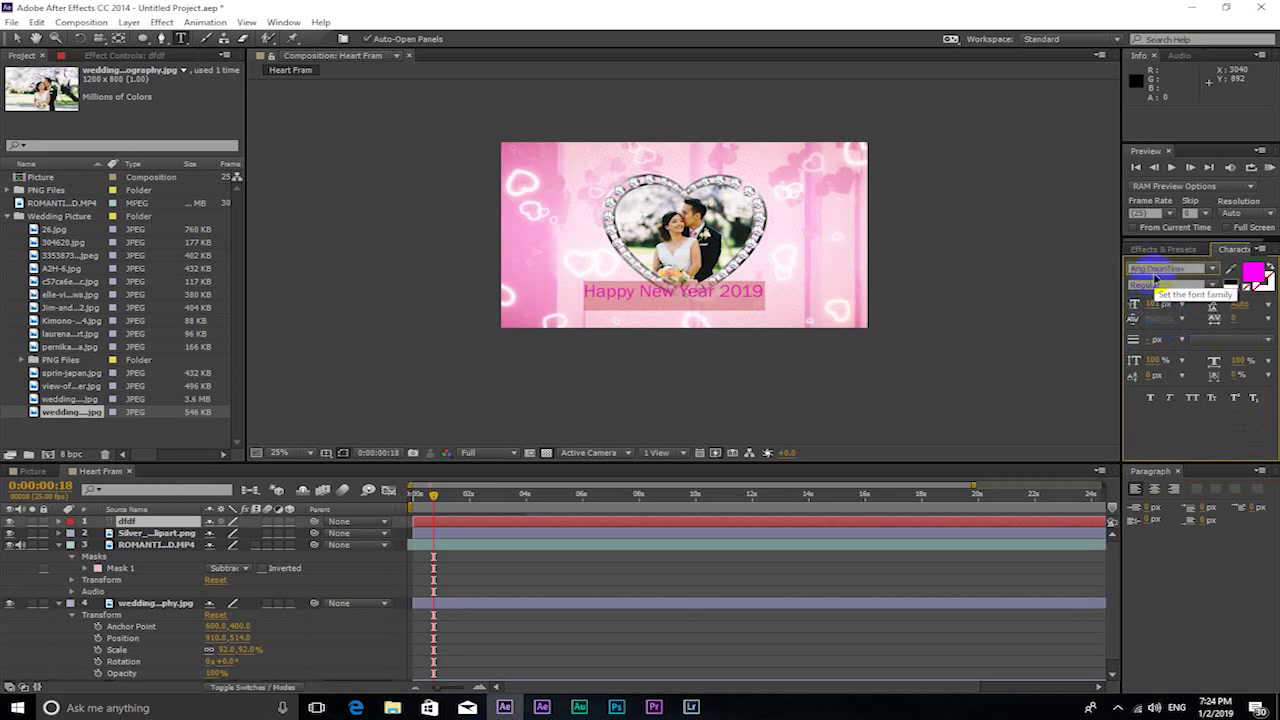
key("Down")
key("Down")
key("Down")
key("Down")
key("Down")
key("Down")
key("Down")
key("Down")
key("Down")
key("Down")
key("Down")
key("Down")
key("Down")
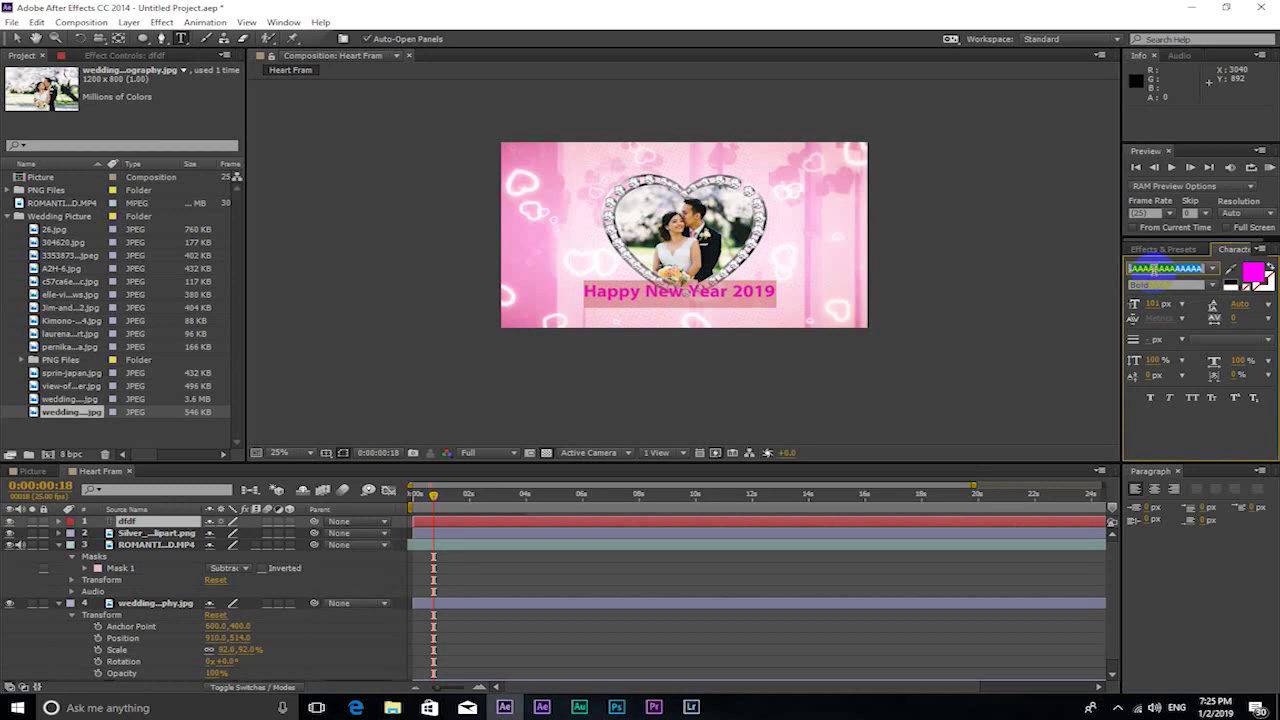
Step: Settle on the bold serif AKbalthom font for the title
left_click(1211, 270)
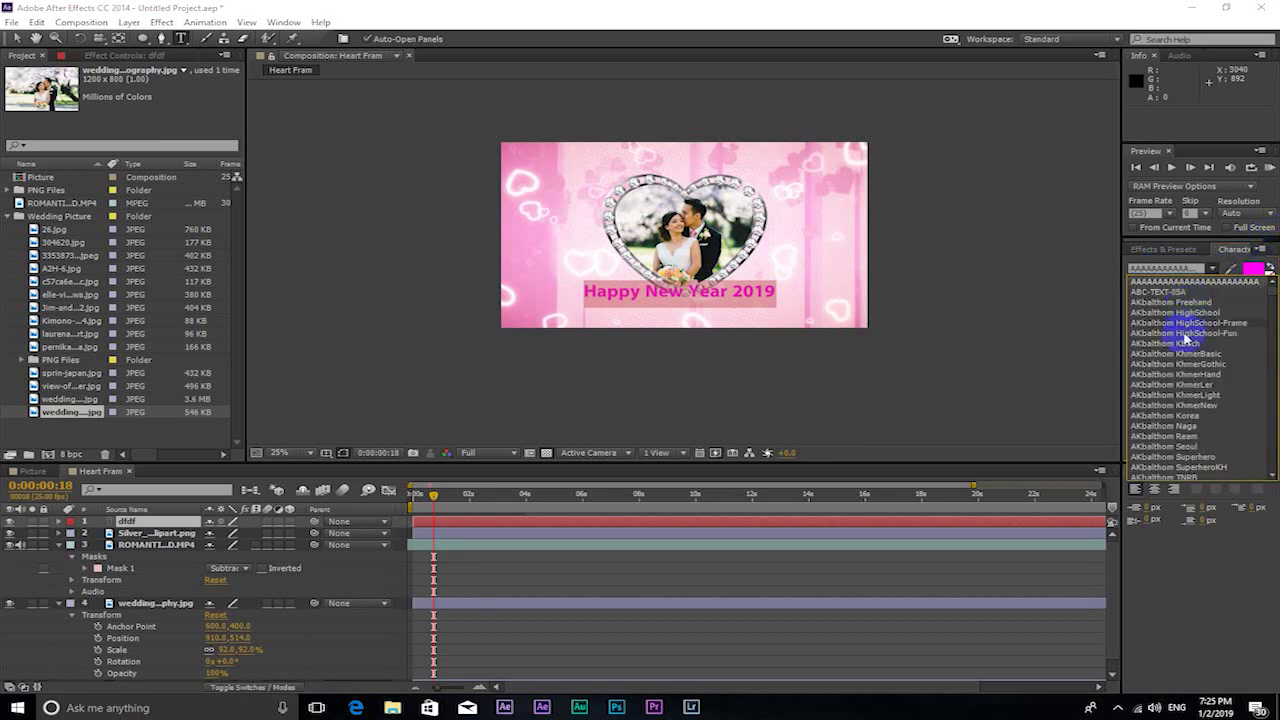
scroll(1150, 380, "down", 5)
scroll(1148, 372, "down", 5)
scroll(1148, 362, "down", 5)
left_click(1149, 311)
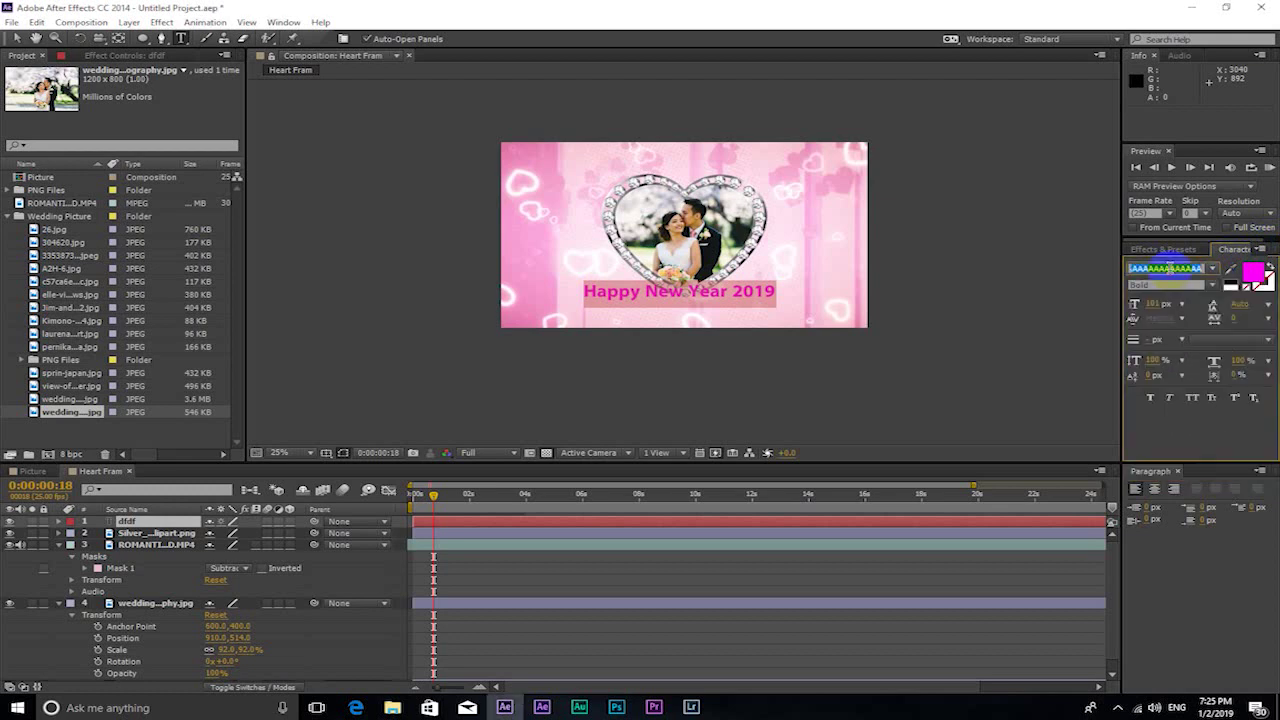
key("Down")
key("Down")
key("Down")
key("Down")
key("Down")
key("Down")
key("Down")
key("Down")
key("Down")
key("Down")
key("Down")
key("Down")
key("Down")
key("Down")
key("Down")
key("Down")
scroll(977, 294, "up", 1)
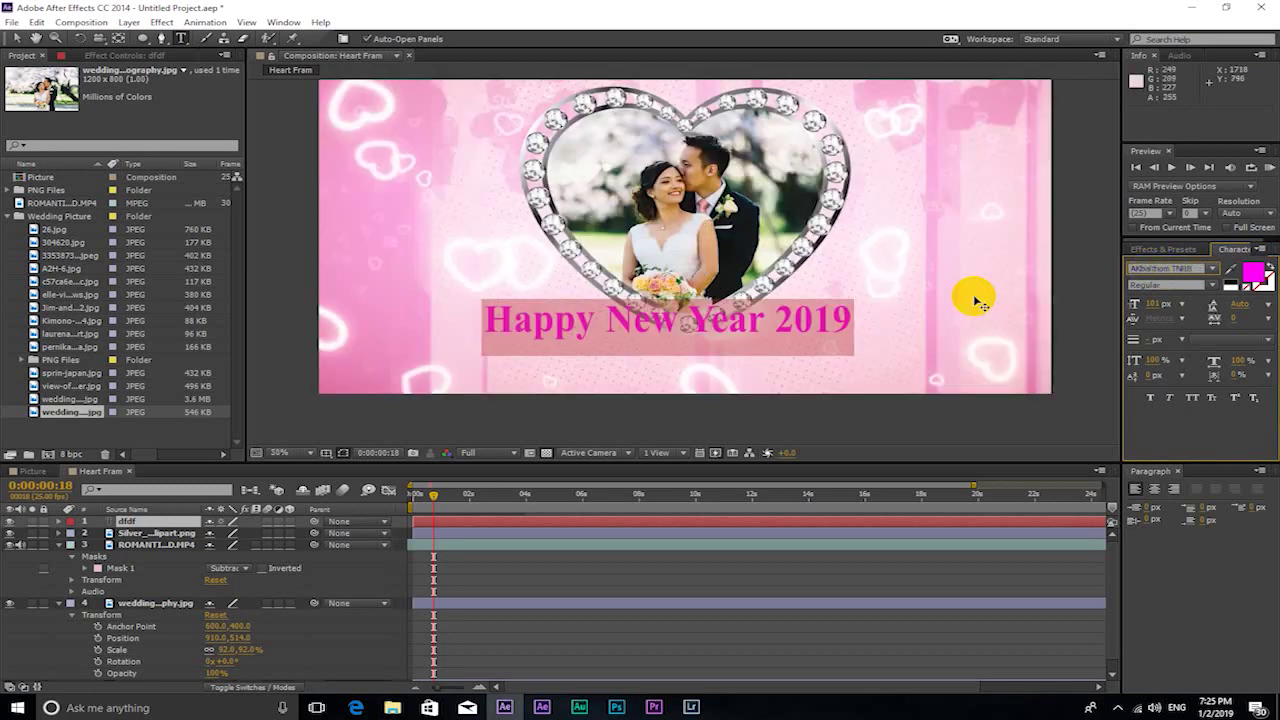
left_click(16, 38)
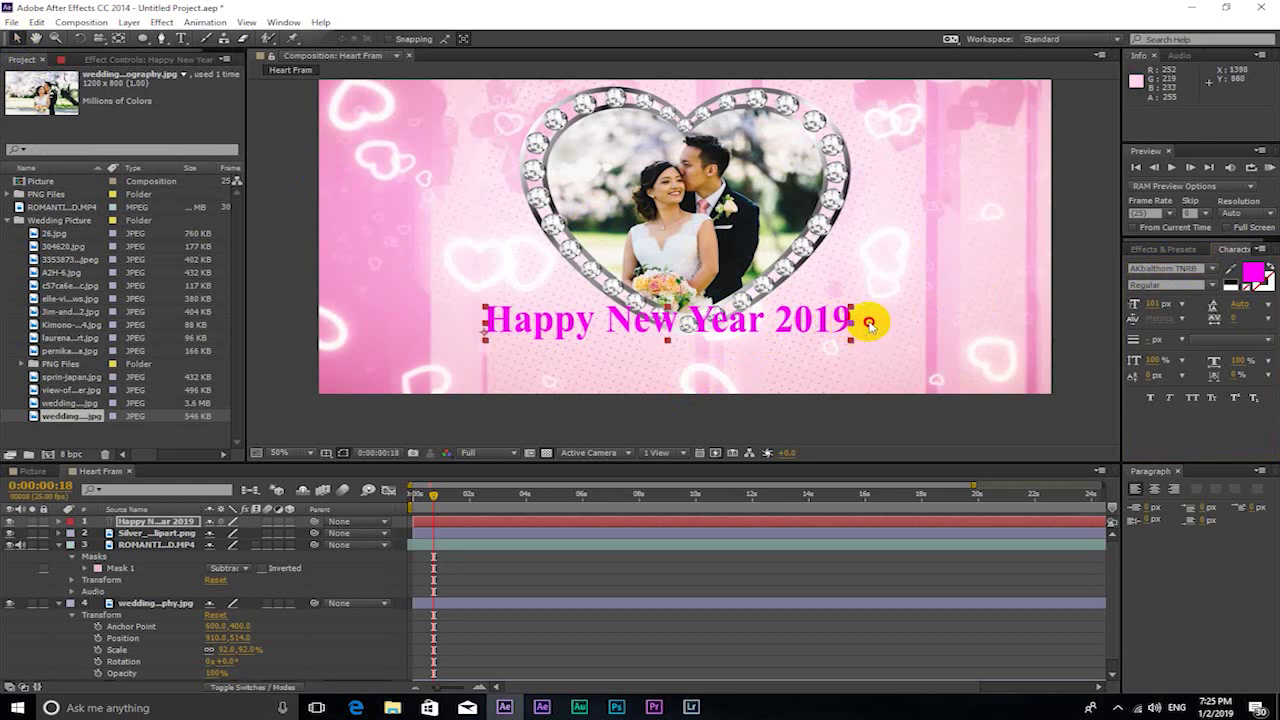
Step: Scale up the 'Happy New Year 2019' title and centre it at about 322, 916 beneath the heart's tip
left_click_drag(857, 327, 970, 320)
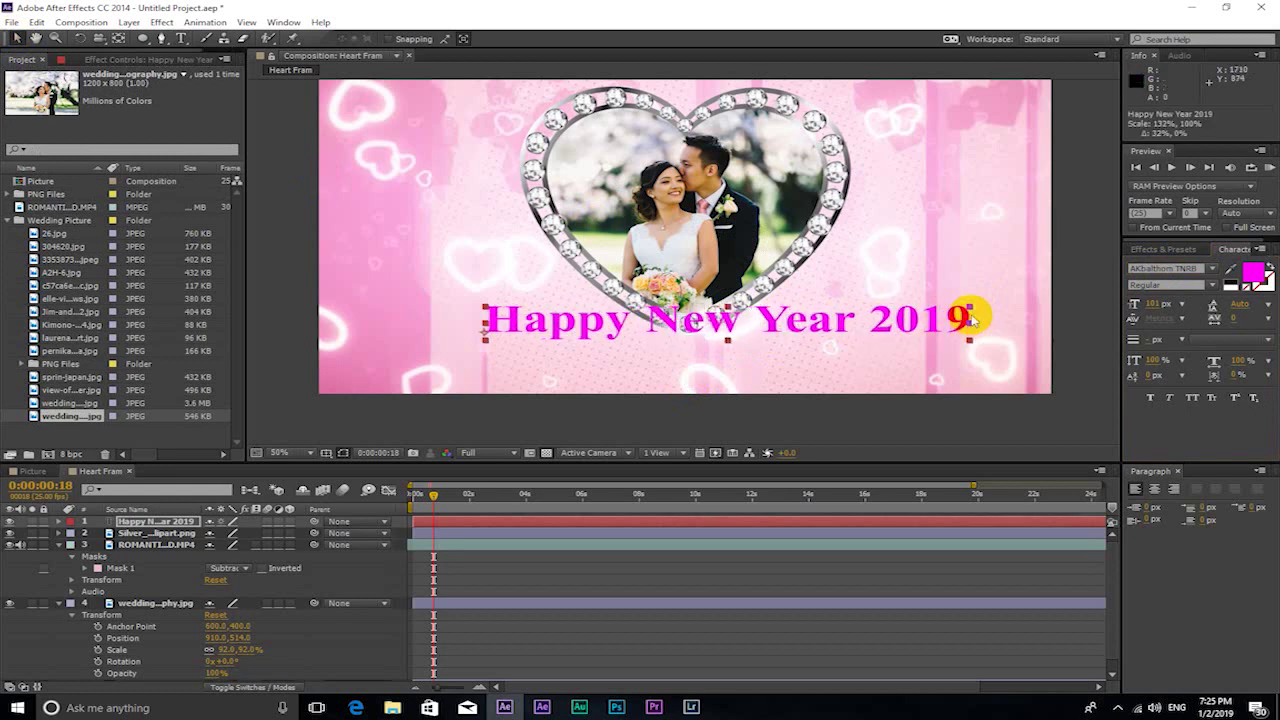
mouse_move(970, 320)
left_mouse_down()
mouse_move(902, 332)
mouse_move(699, 318)
left_mouse_up()
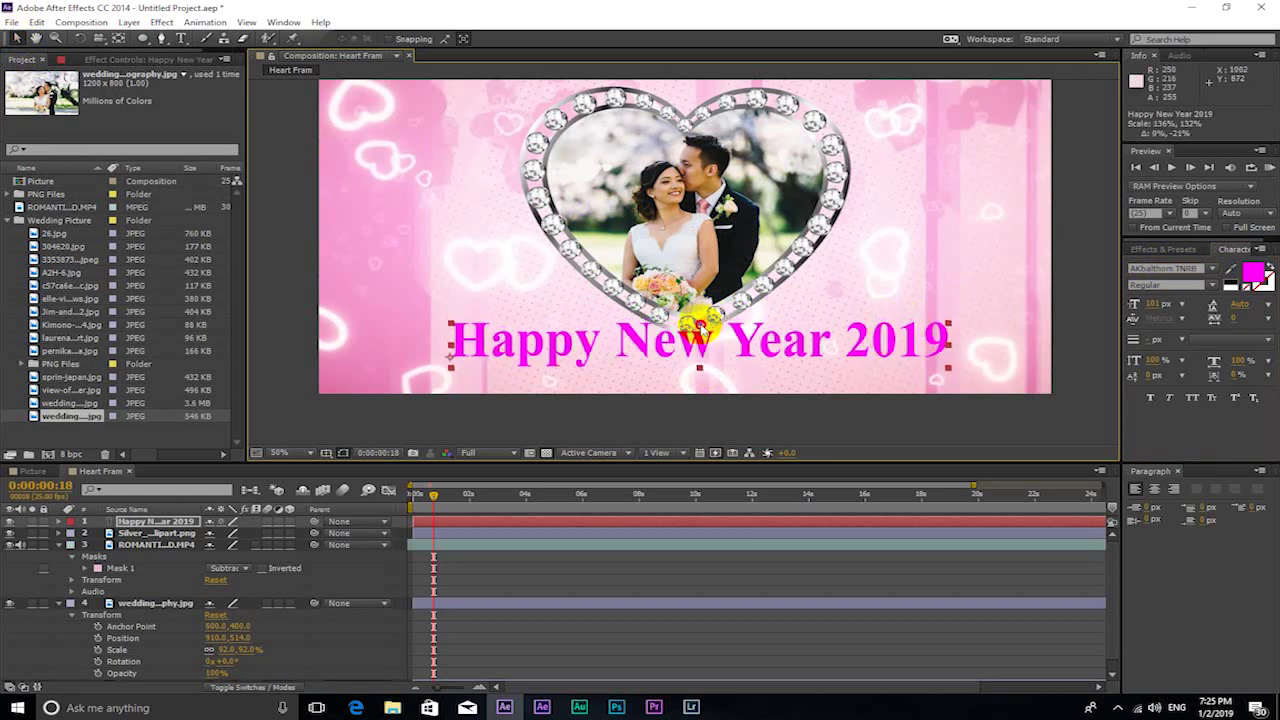
scroll(720, 315, "down", 2)
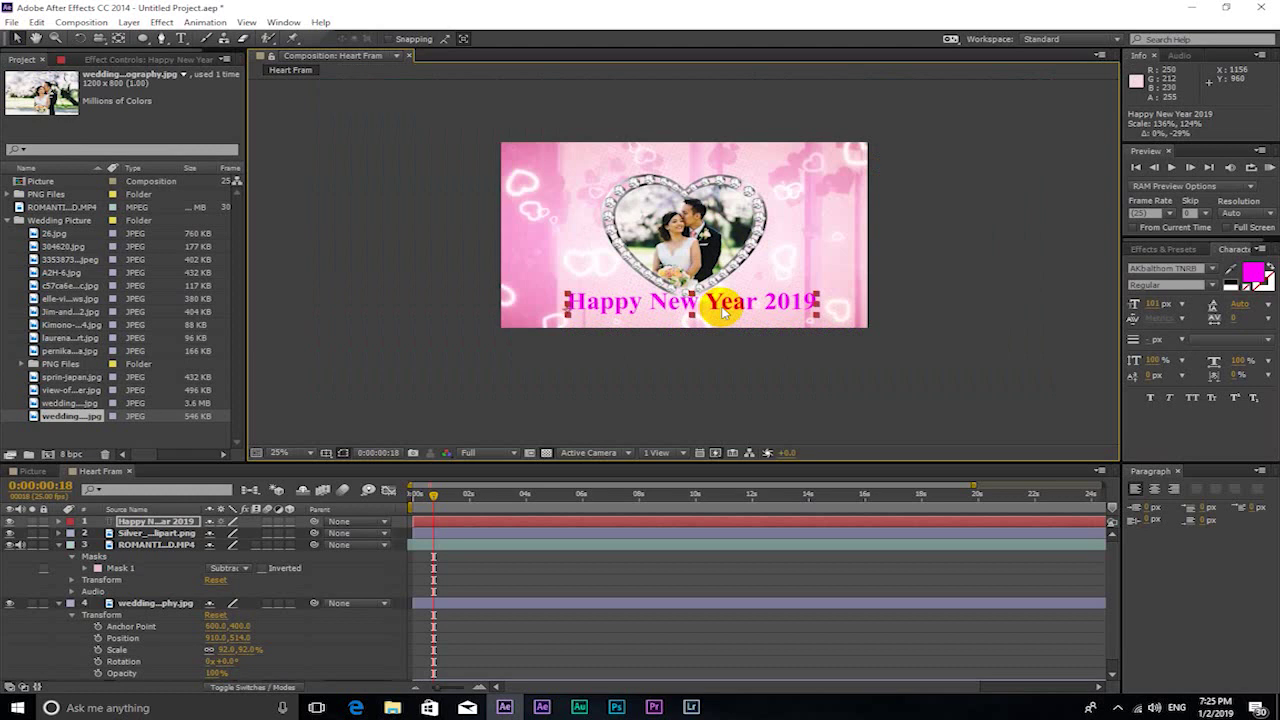
mouse_move(724, 312)
left_mouse_down()
mouse_move(727, 167)
mouse_move(716, 293)
left_mouse_up()
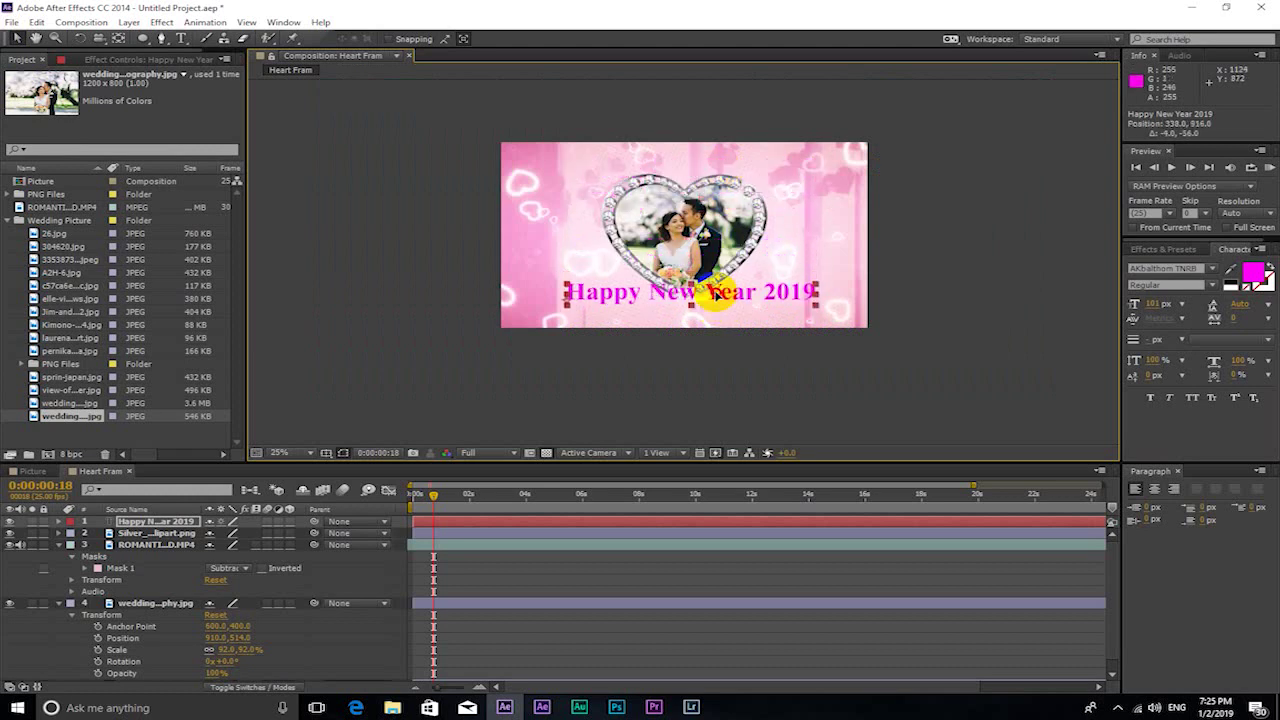
left_click_drag(716, 293, 713, 293)
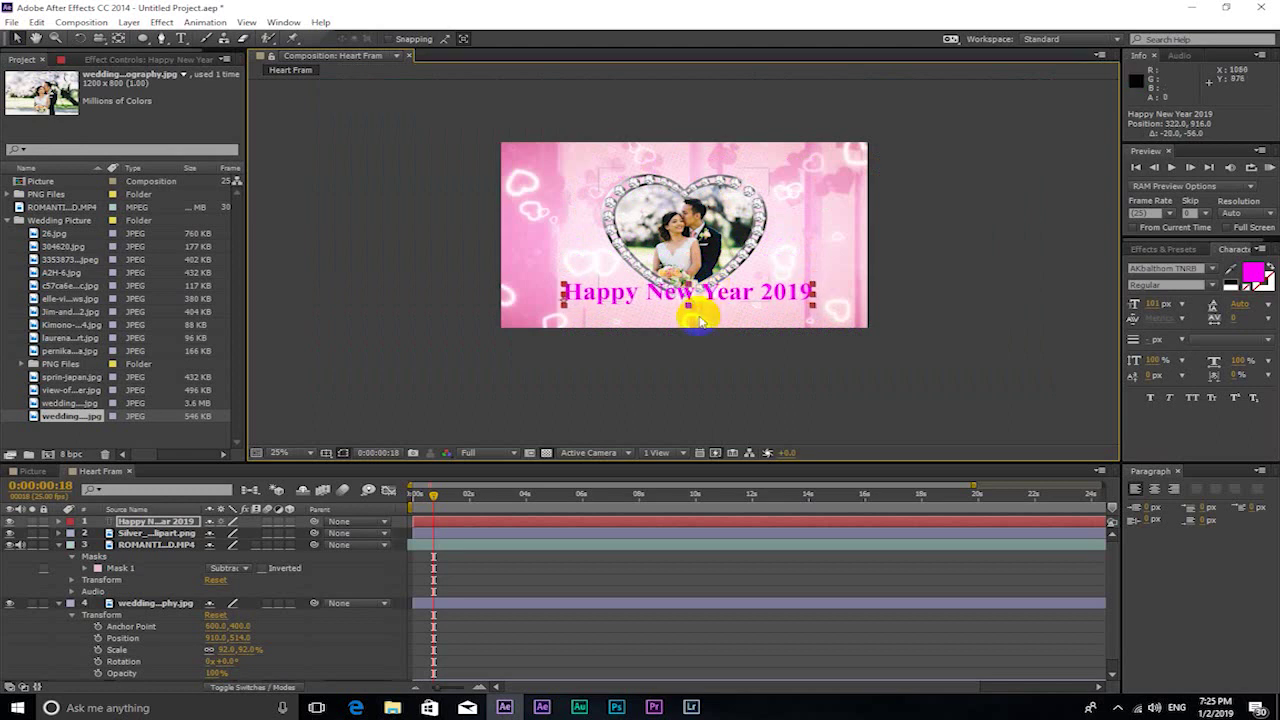
scroll(705, 310, "up", 2)
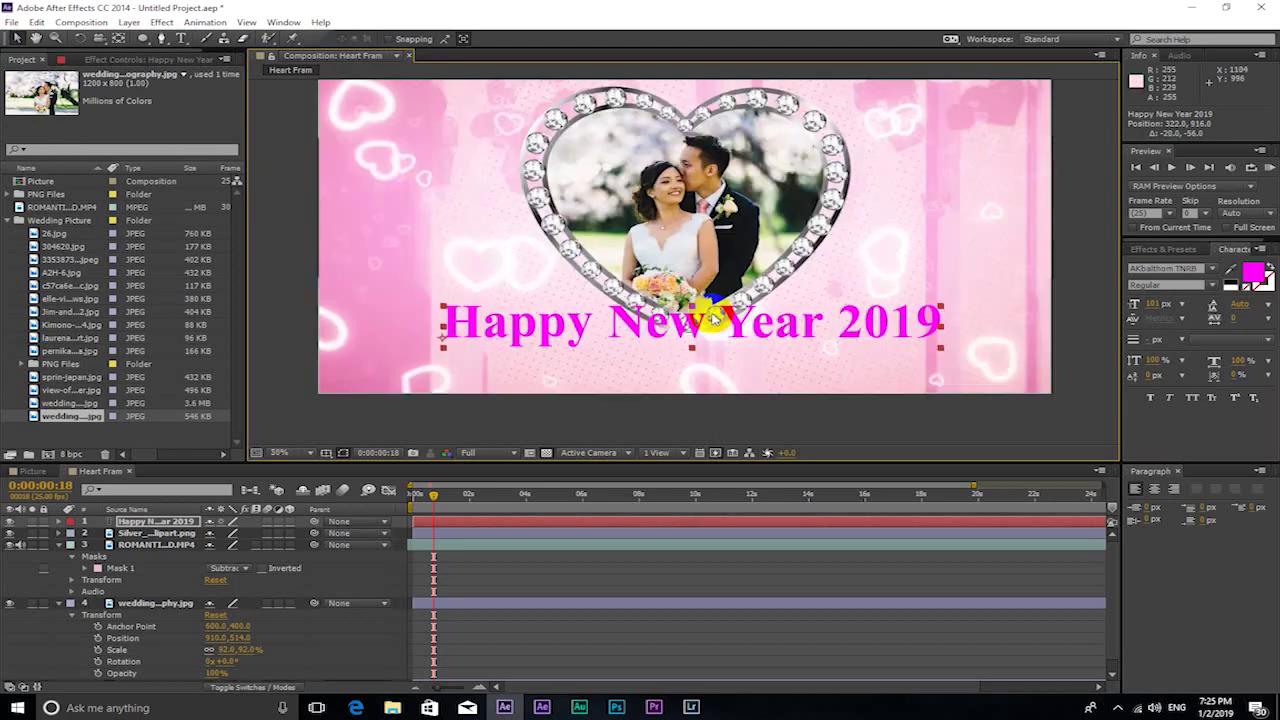
Step: Show the Effect menu's categories for the title layer, then dismiss the list
scroll(757, 321, "right", 2)
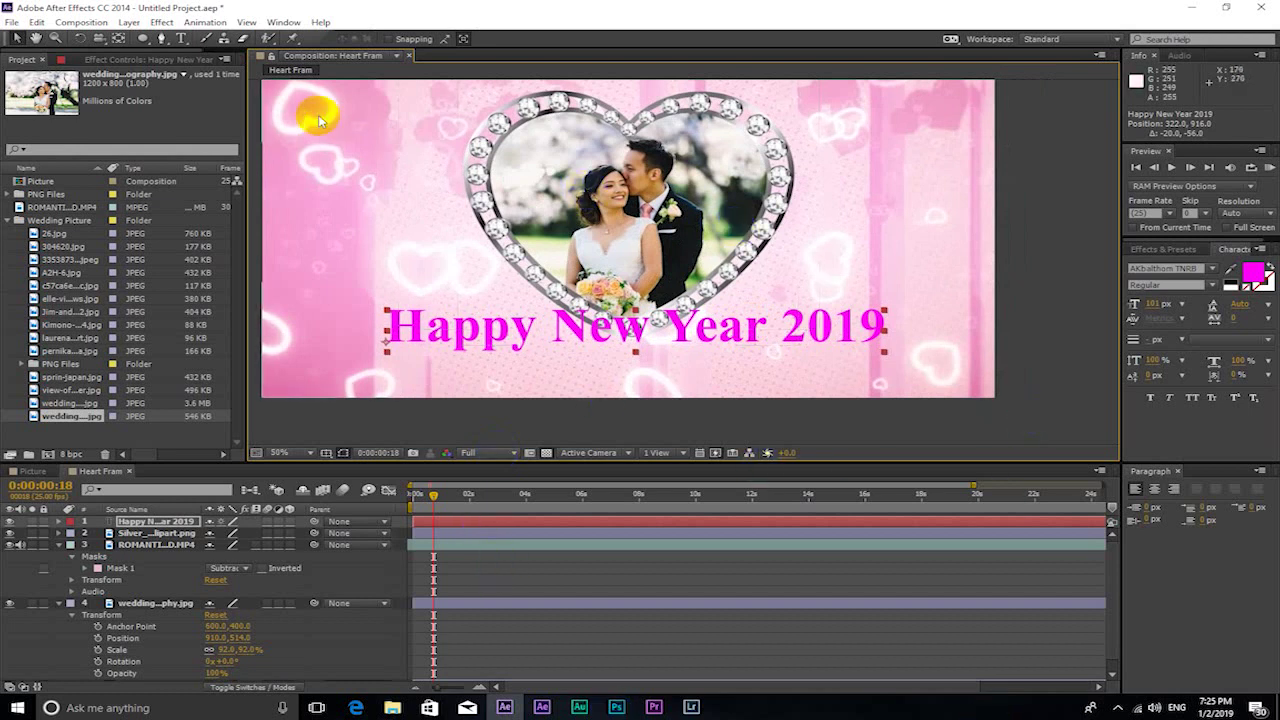
left_click(161, 22)
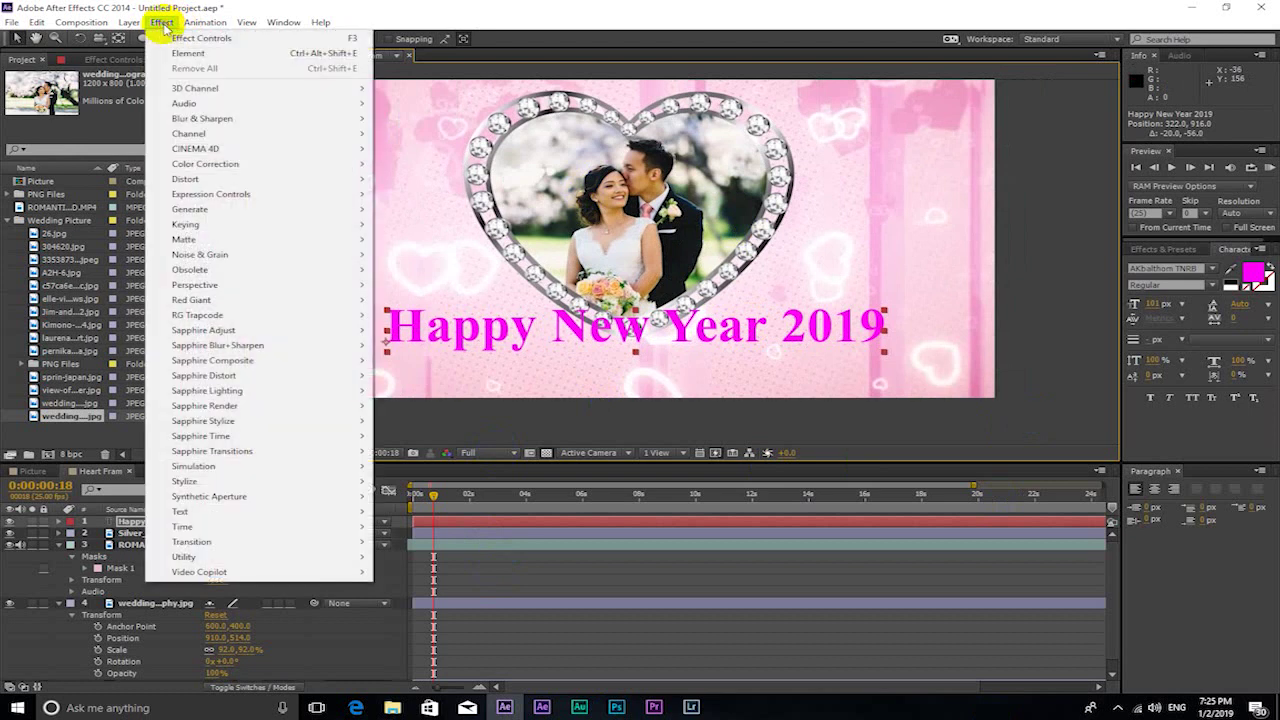
left_click(537, 11)
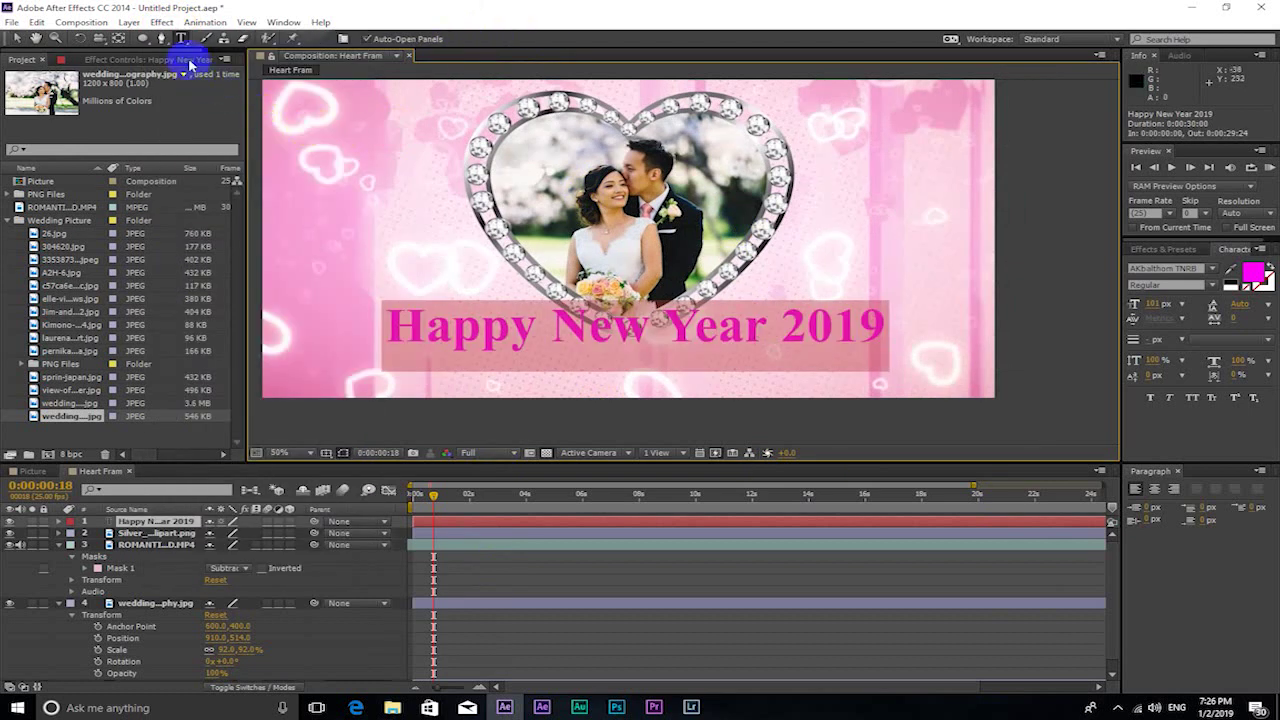
Step: Open Effects & Presets, search 'ramp', and drag Gradient Ramp onto the title layer
left_click(161, 22)
mouse_move(283, 22)
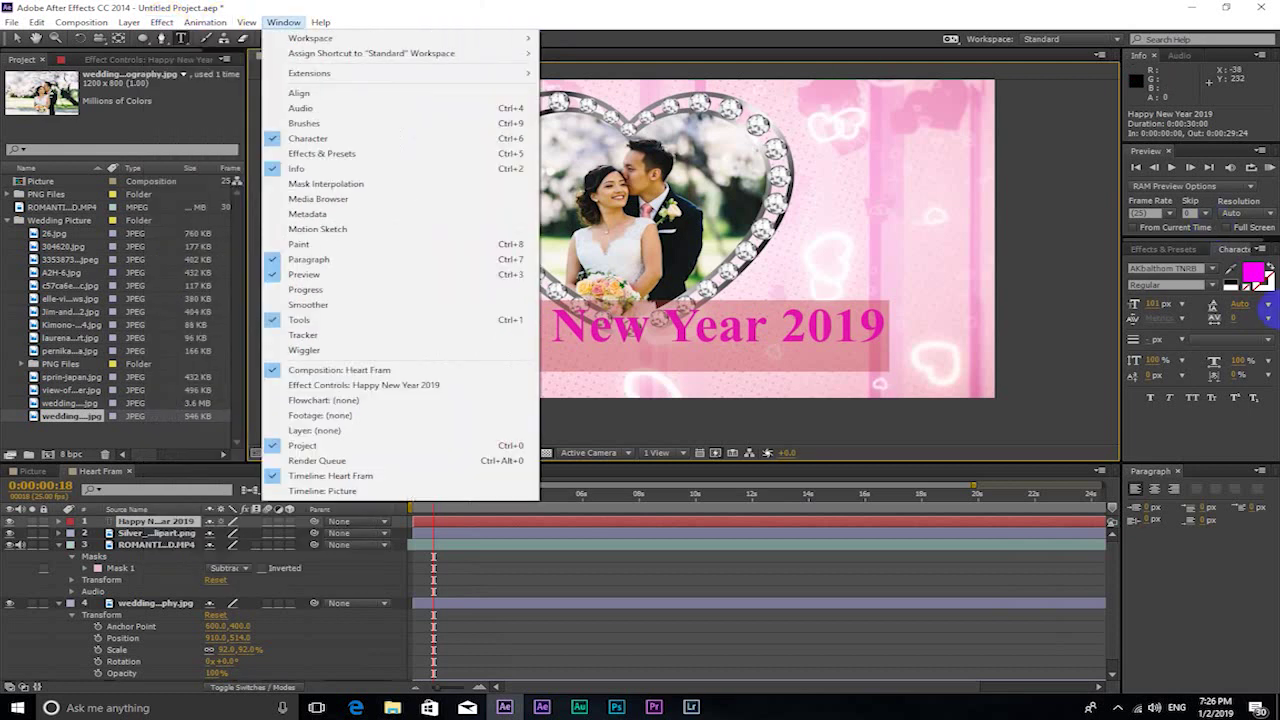
left_click(1165, 250)
left_click(1155, 250)
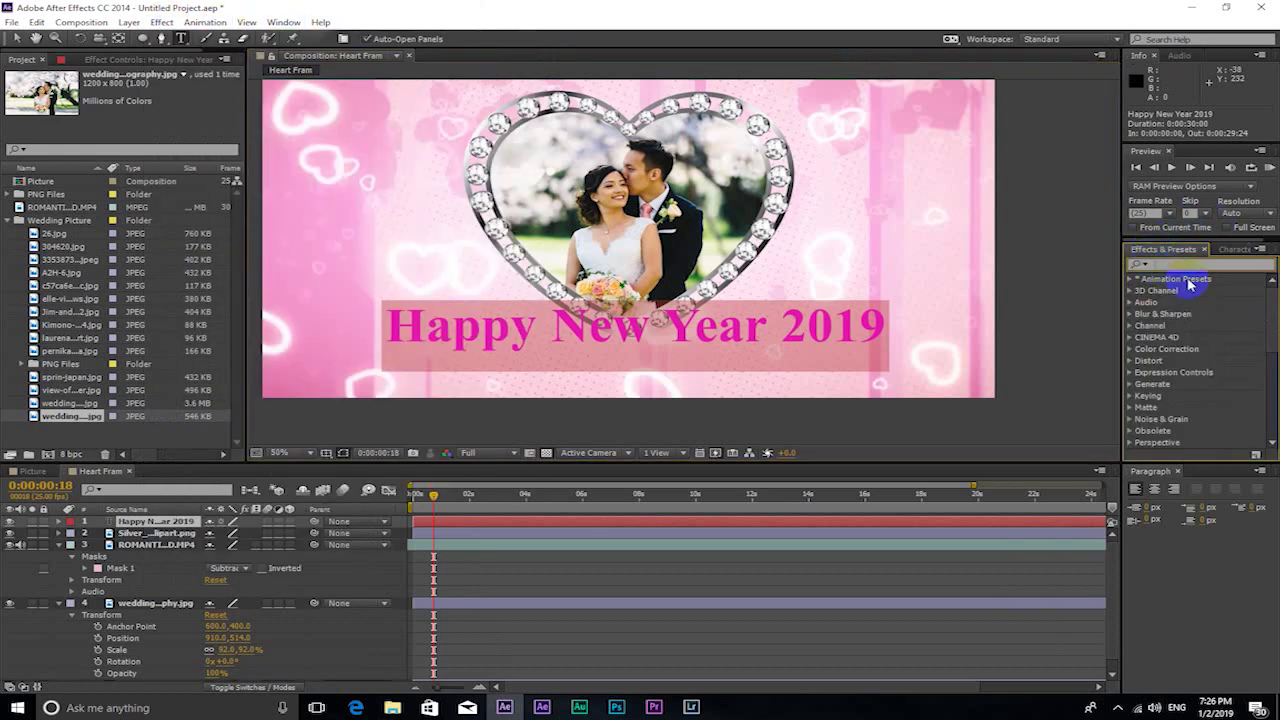
type("ramp")
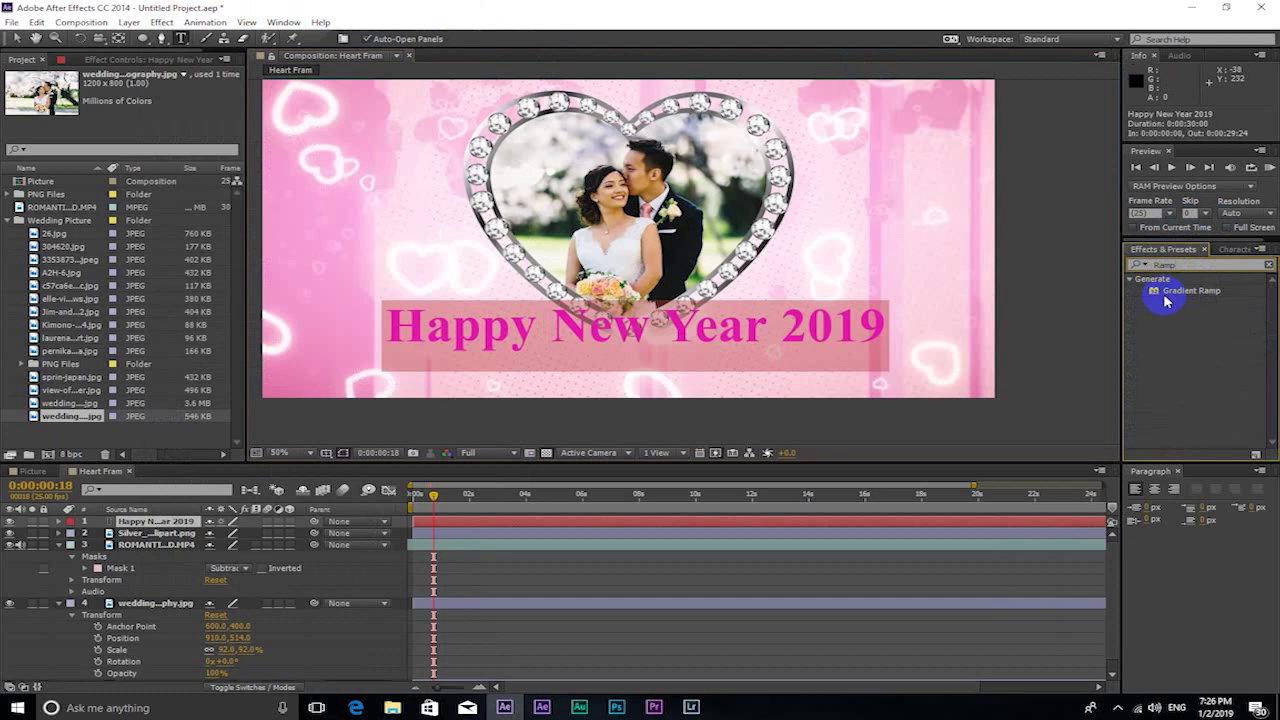
left_click_drag(1183, 297, 579, 522)
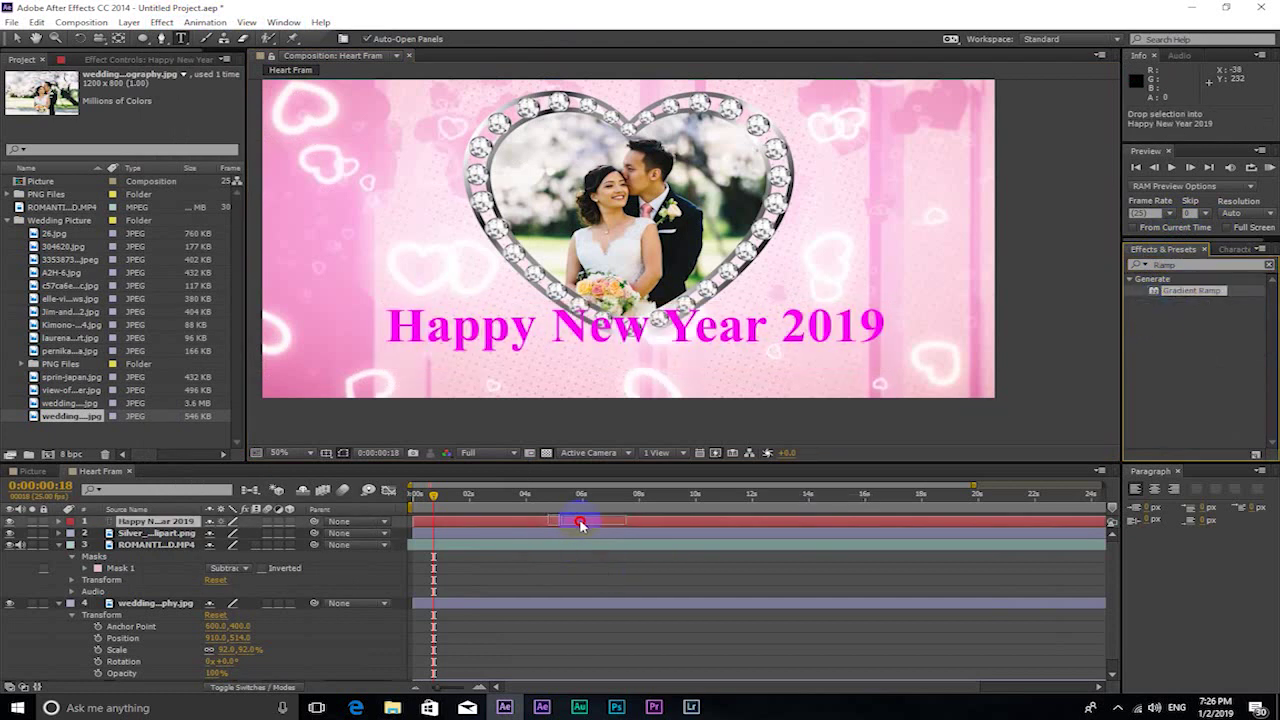
Step: Select the title layer and set the Gradient Ramp Start Color to magenta
key("v")
left_click(570, 336)
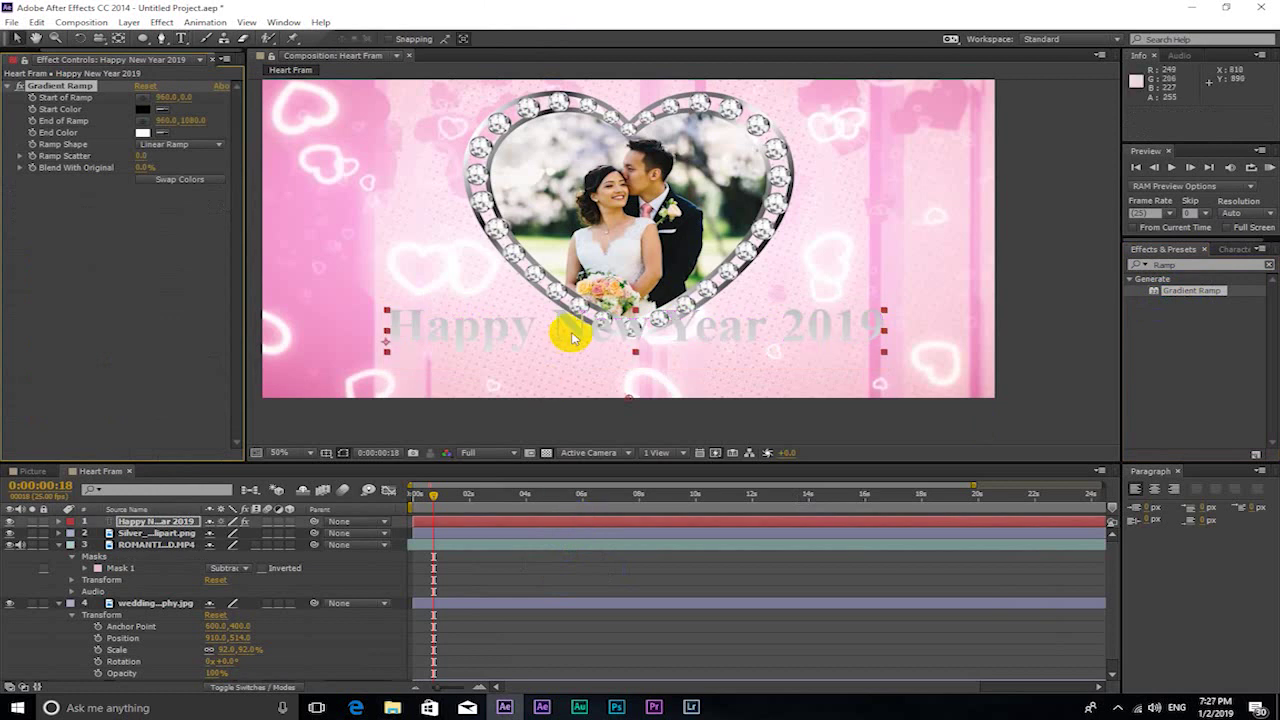
left_click(143, 109)
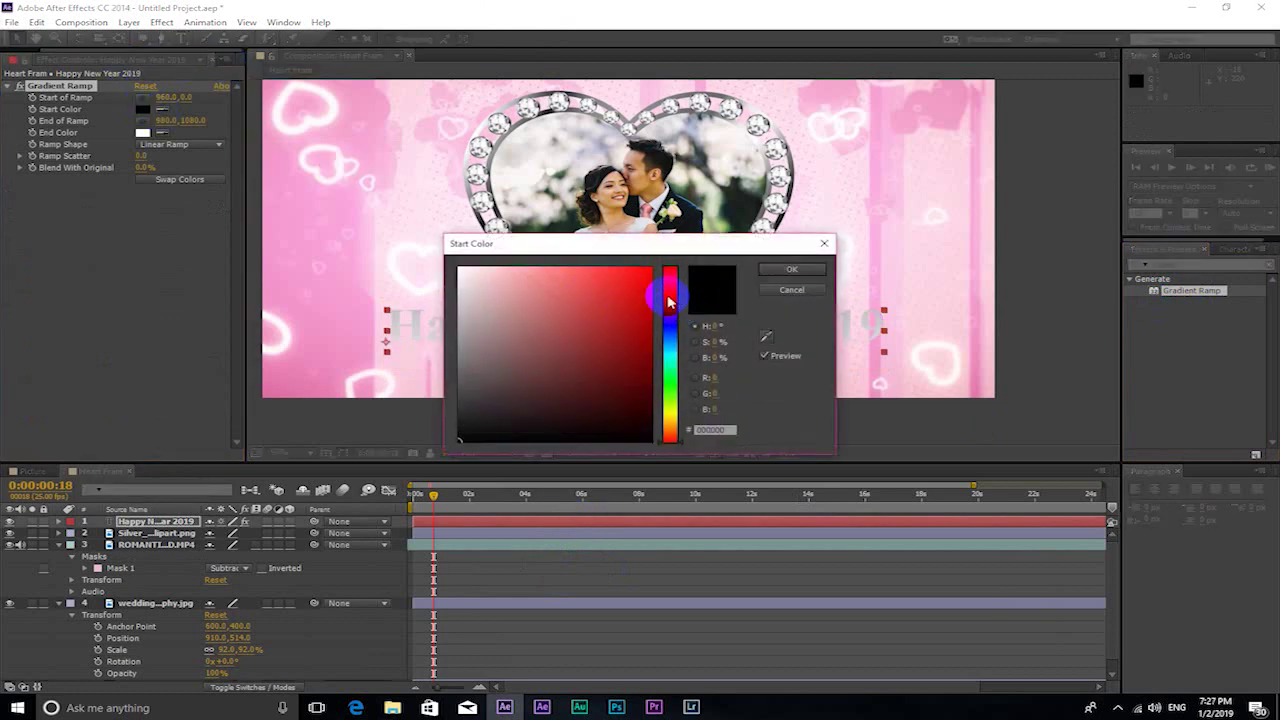
left_click(668, 302)
left_click(608, 274)
left_click(791, 269)
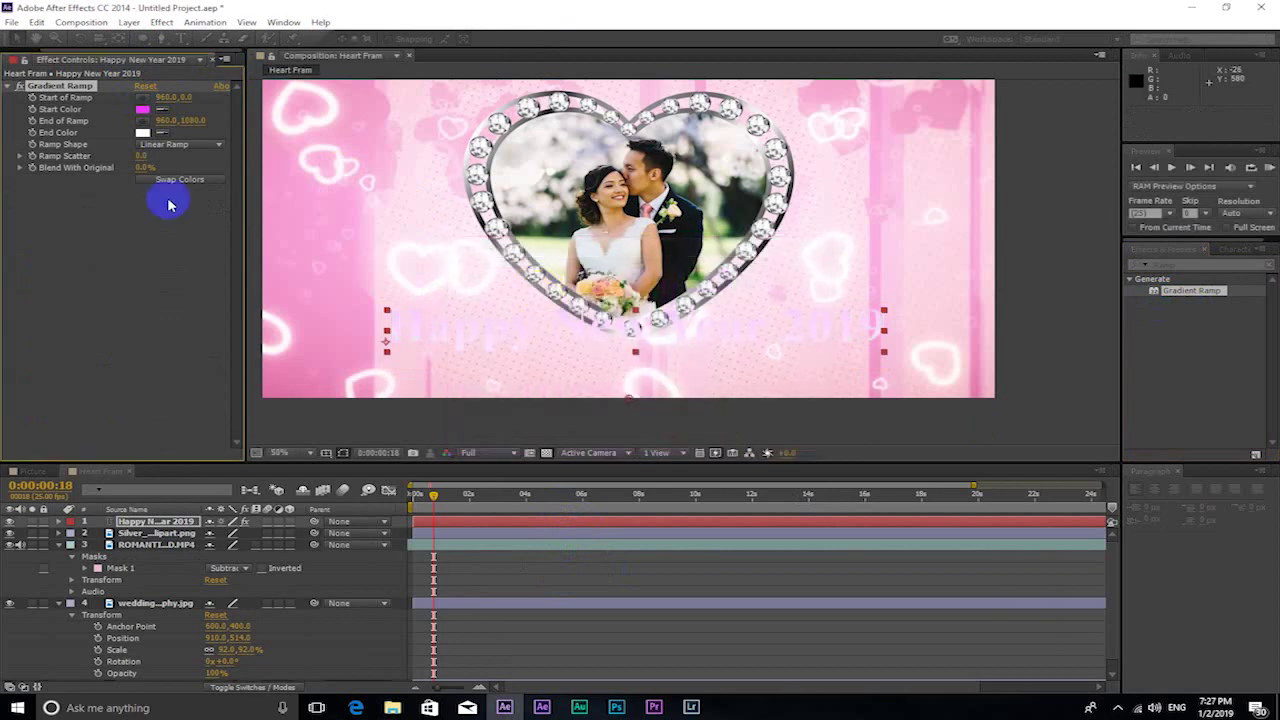
Step: Set the Gradient Ramp End Color to deep crimson (B6003C)
left_click(143, 132)
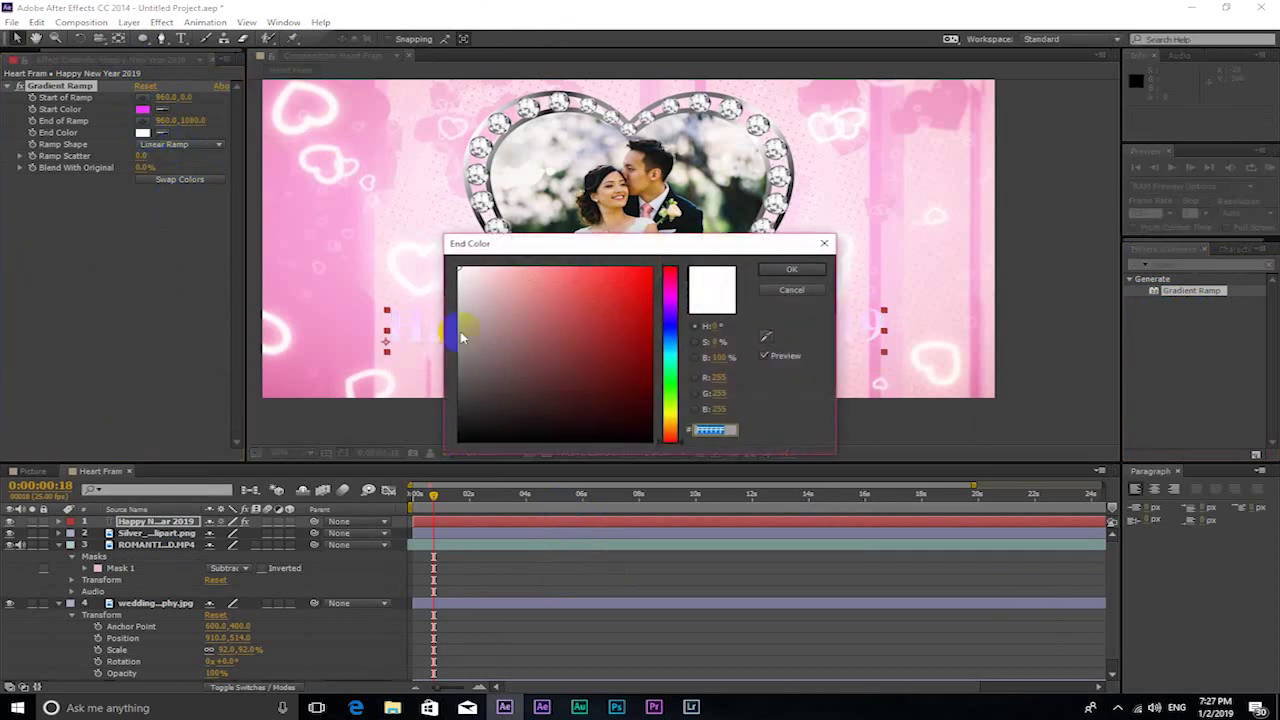
left_click(670, 298)
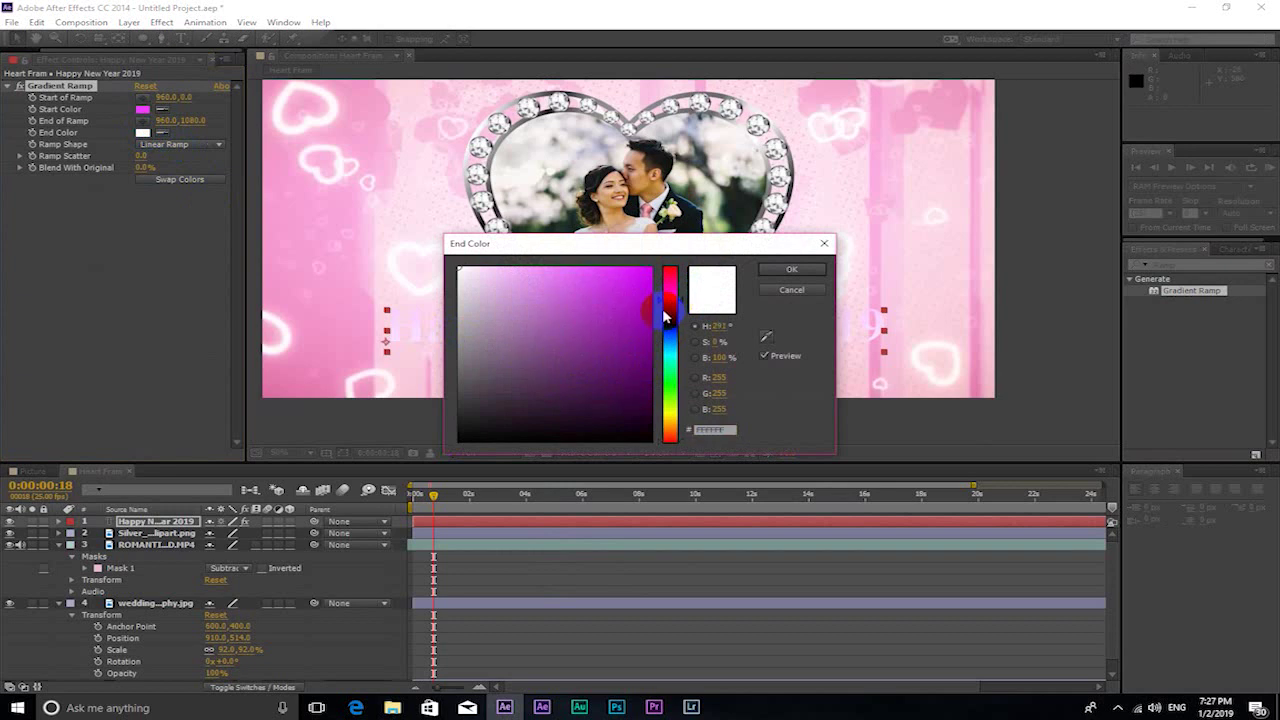
left_click(650, 274)
left_click(771, 270)
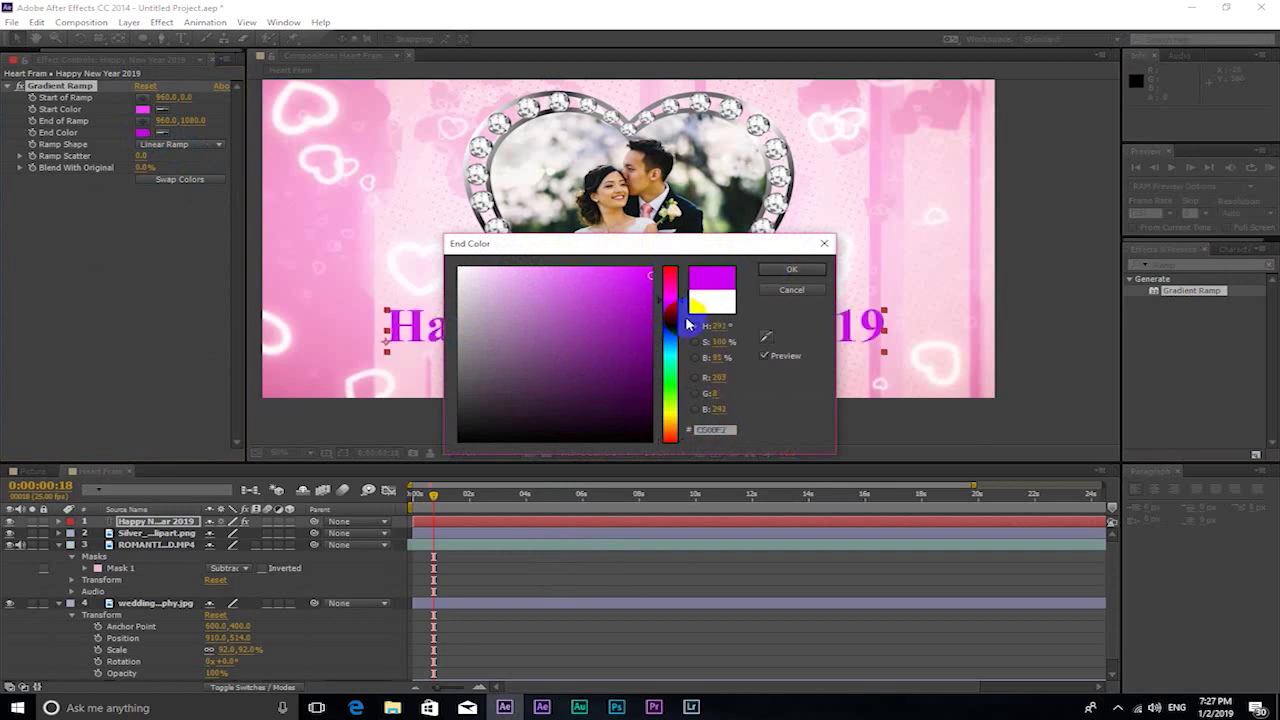
left_click(670, 279)
left_click(656, 358)
left_click_drag(656, 358, 684, 300)
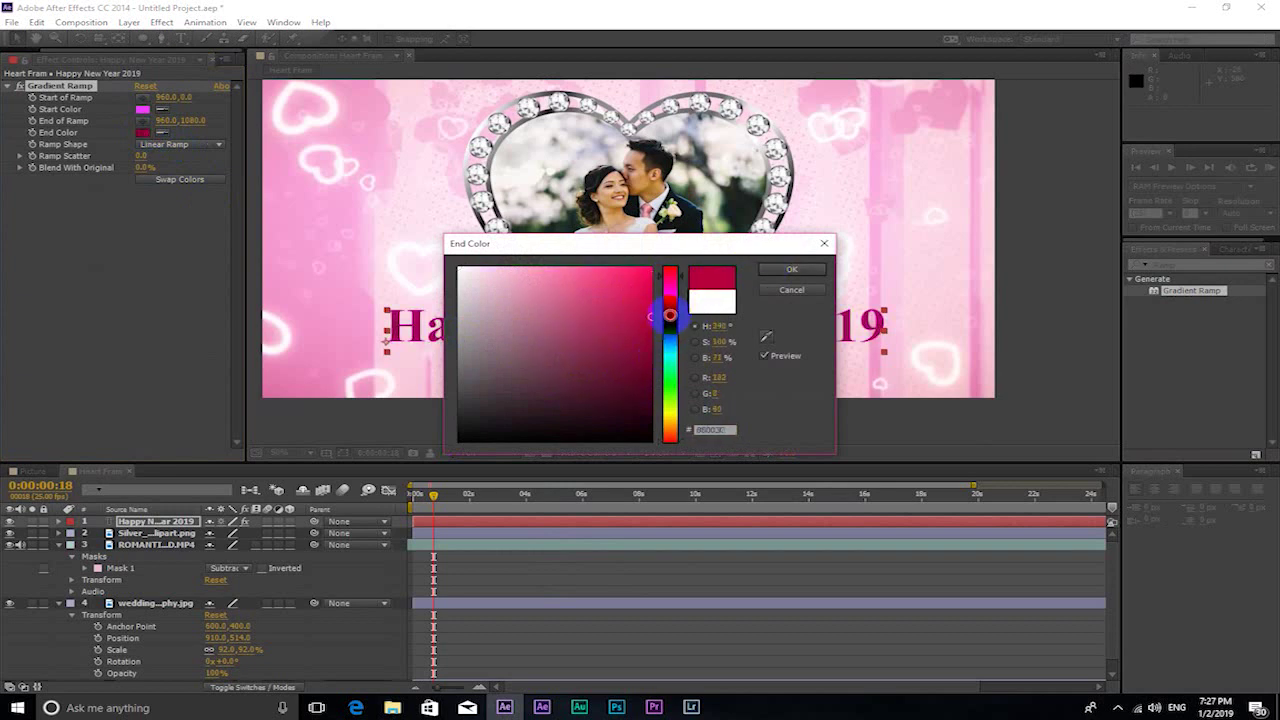
left_click_drag(645, 280, 662, 318)
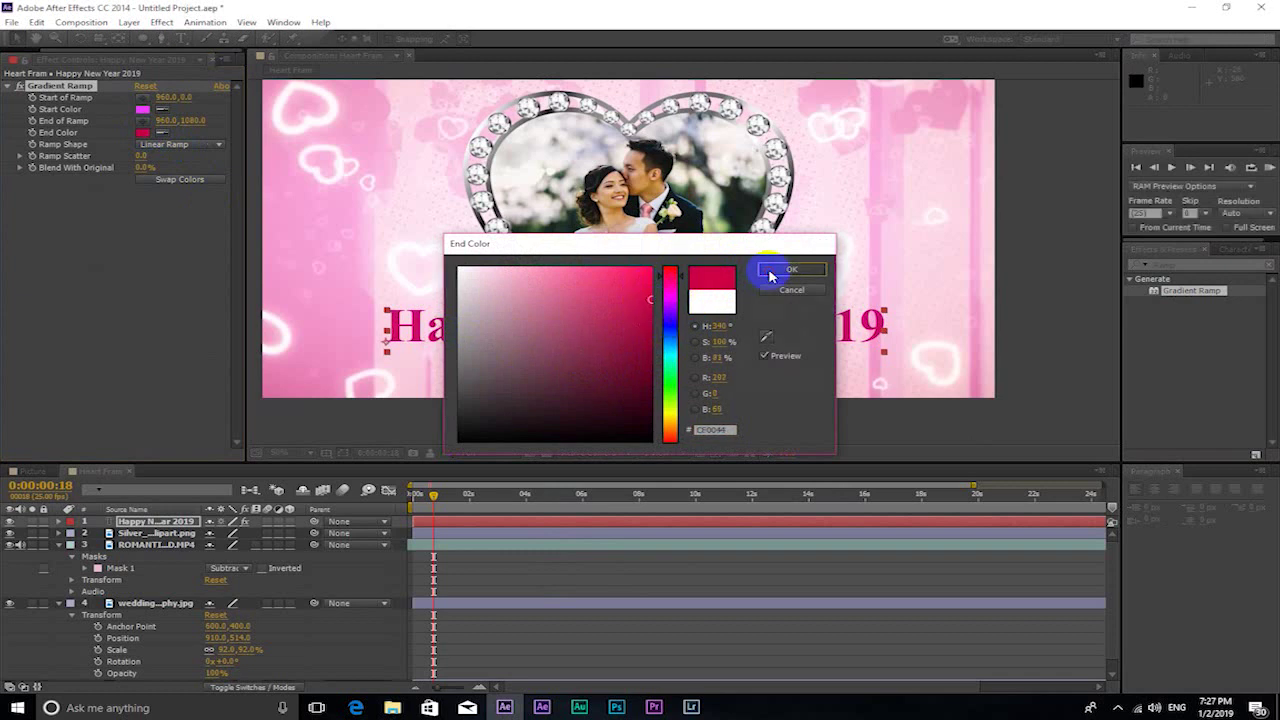
left_click(770, 272)
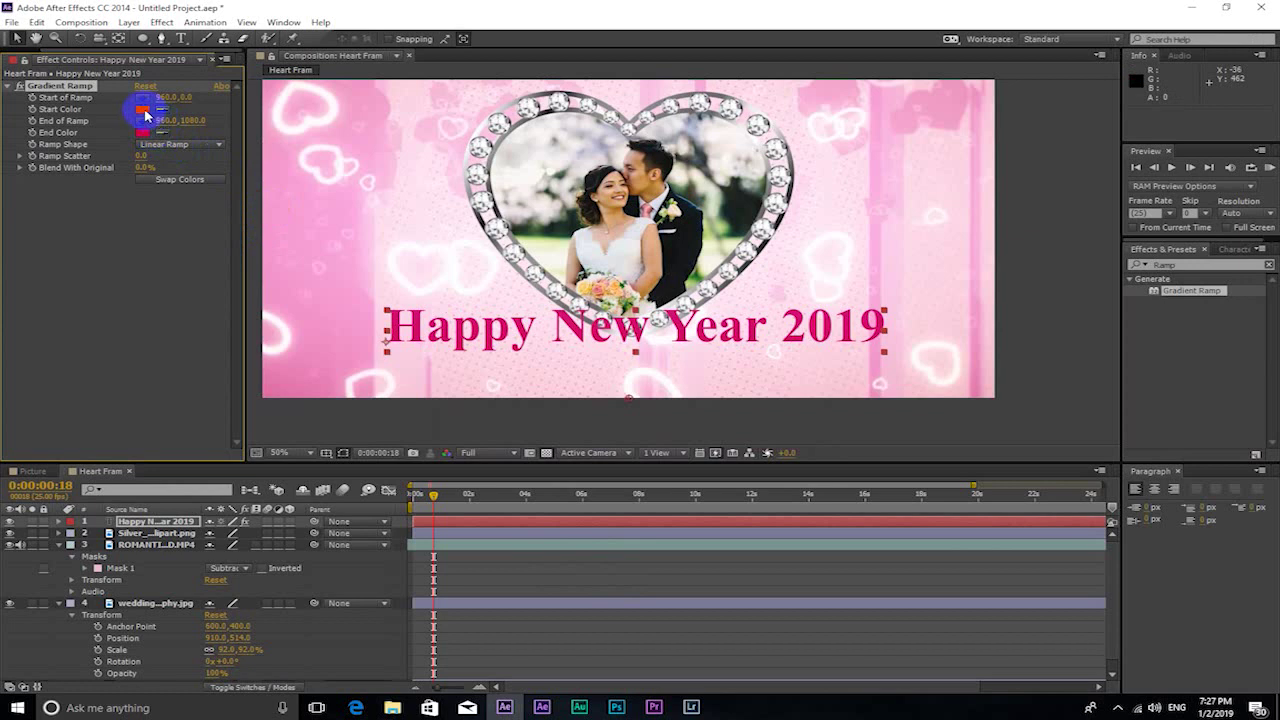
Step: Position the Gradient Ramp end point at 964, 1024 just below the title
left_click_drag(140, 119, 172, 134)
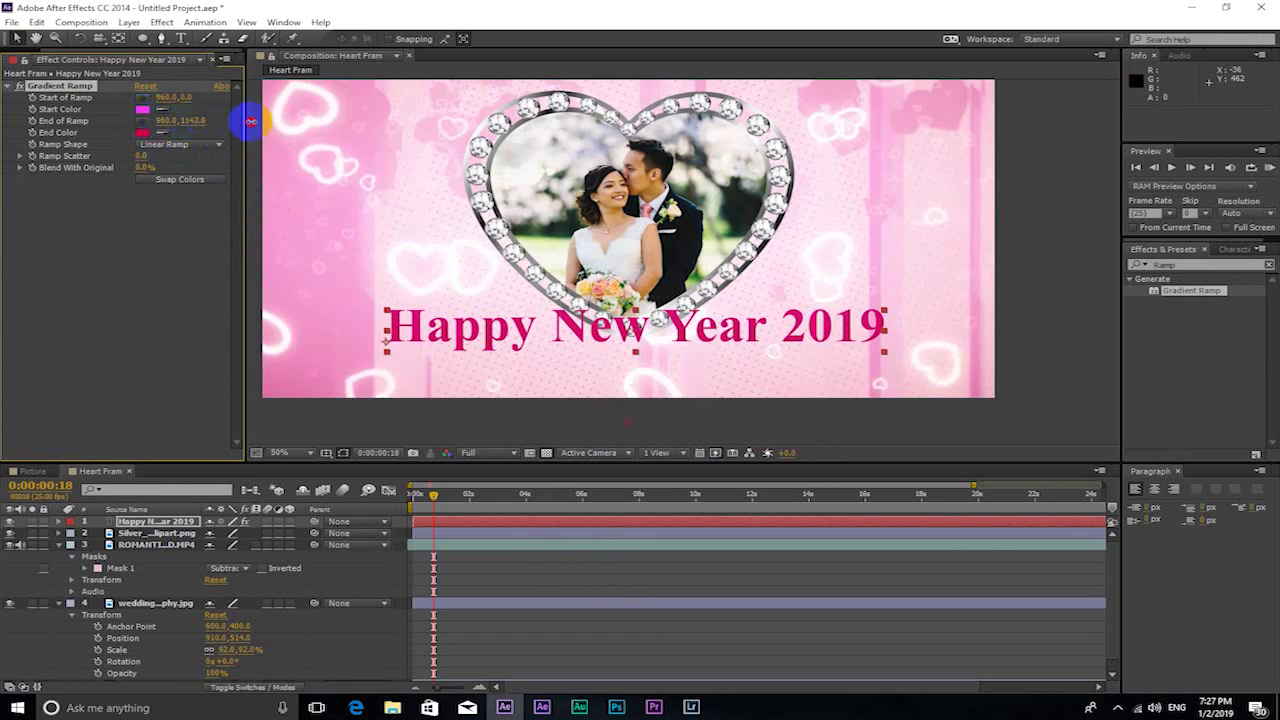
left_click_drag(628, 425, 612, 386)
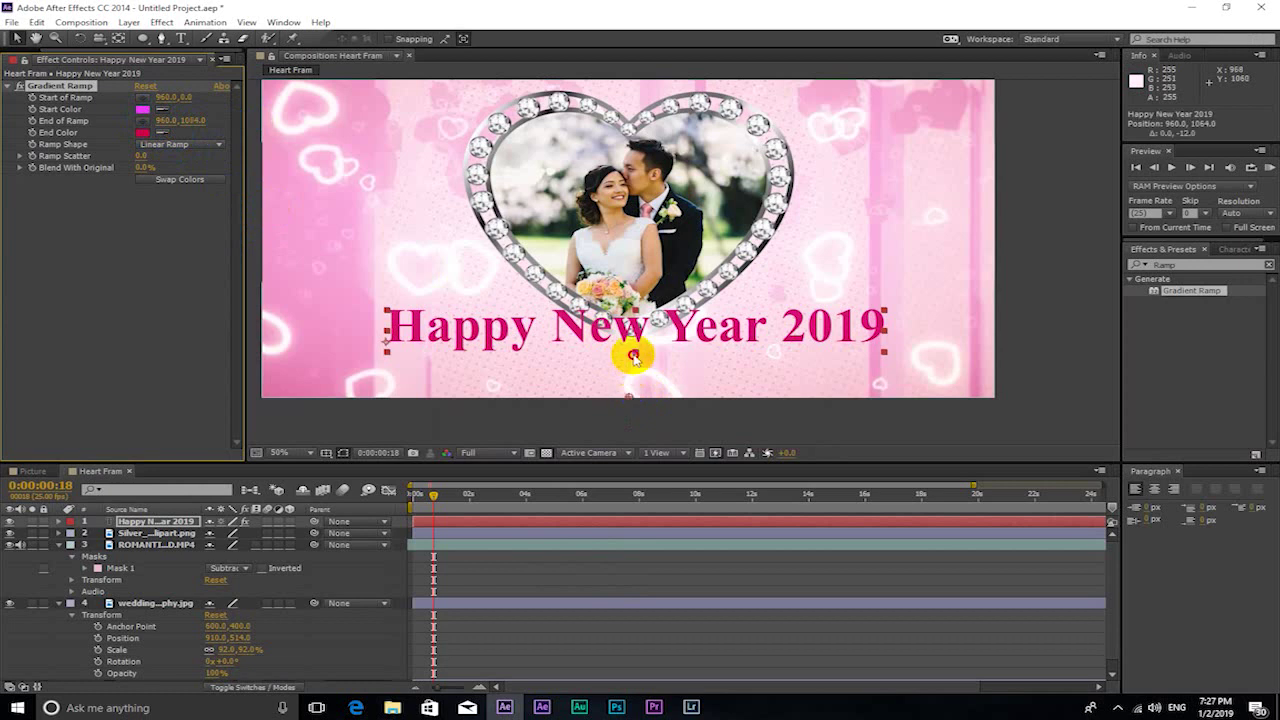
left_click_drag(645, 325, 372, 341)
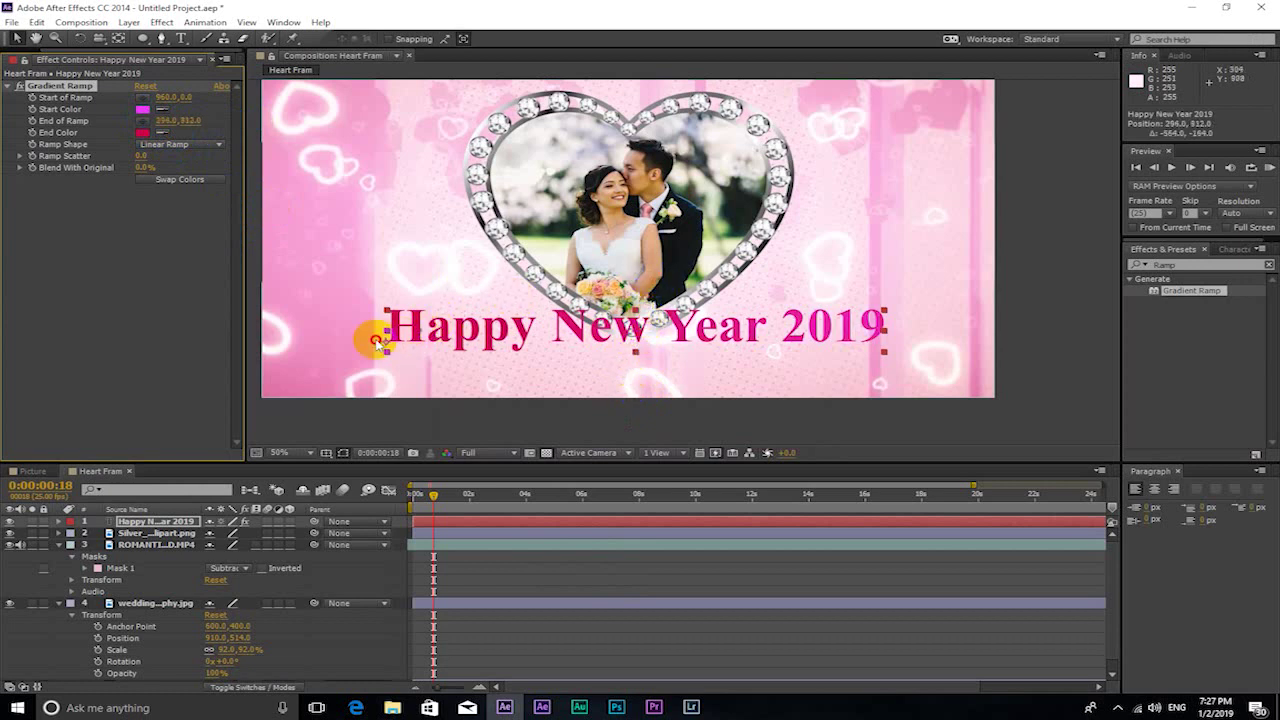
mouse_move(606, 347)
left_mouse_down()
mouse_move(452, 366)
mouse_move(610, 352)
left_mouse_up()
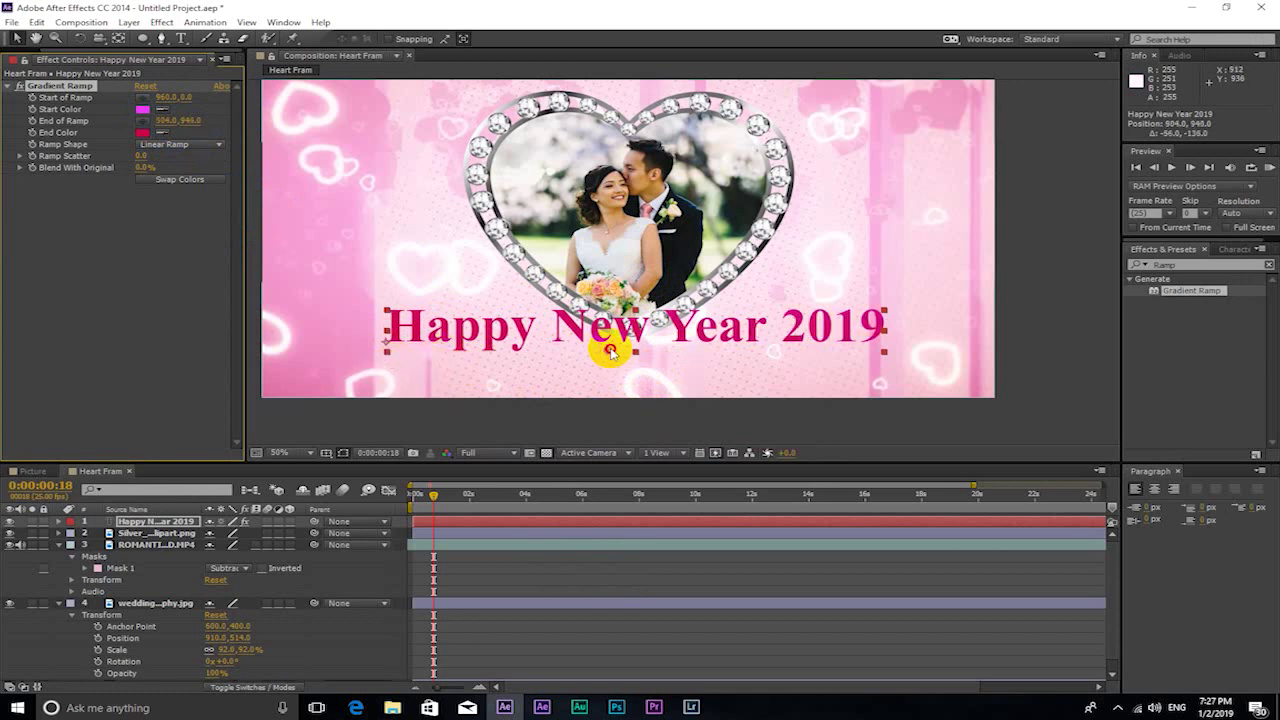
left_click_drag(610, 352, 595, 388)
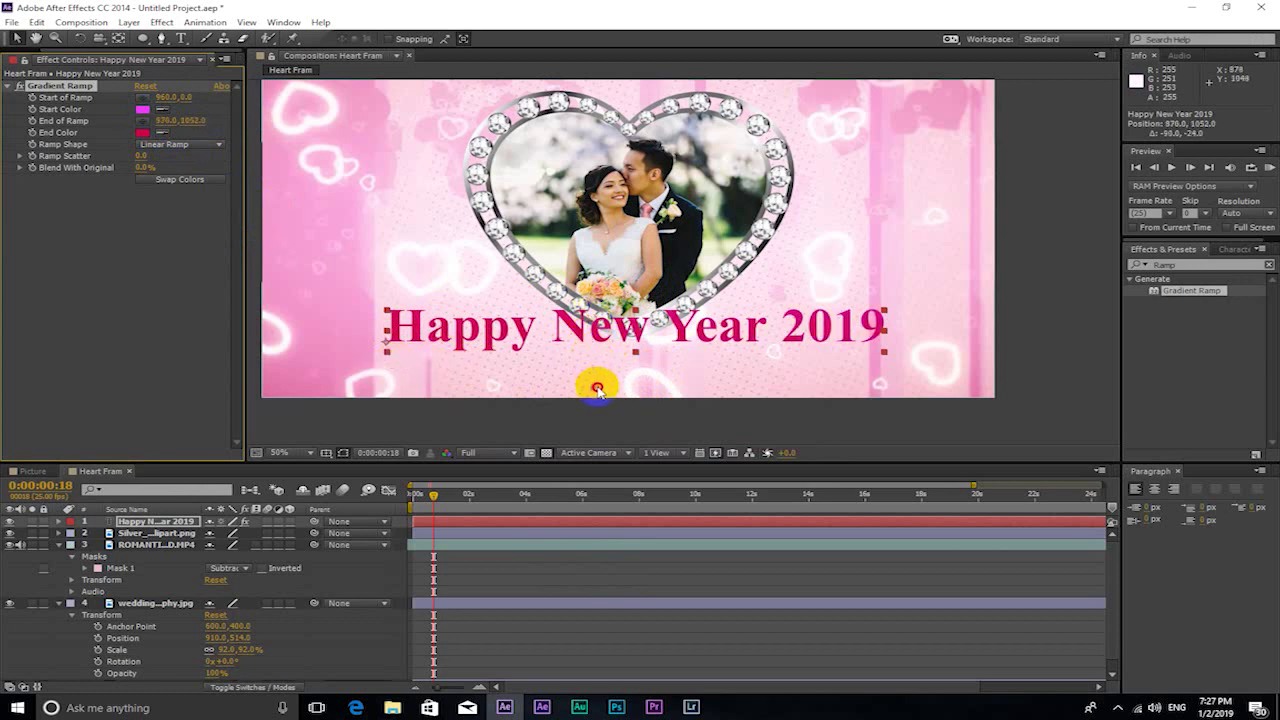
mouse_move(735, 390)
left_mouse_down()
mouse_move(645, 347)
mouse_move(624, 398)
mouse_move(632, 284)
mouse_move(619, 408)
mouse_move(630, 378)
left_mouse_up()
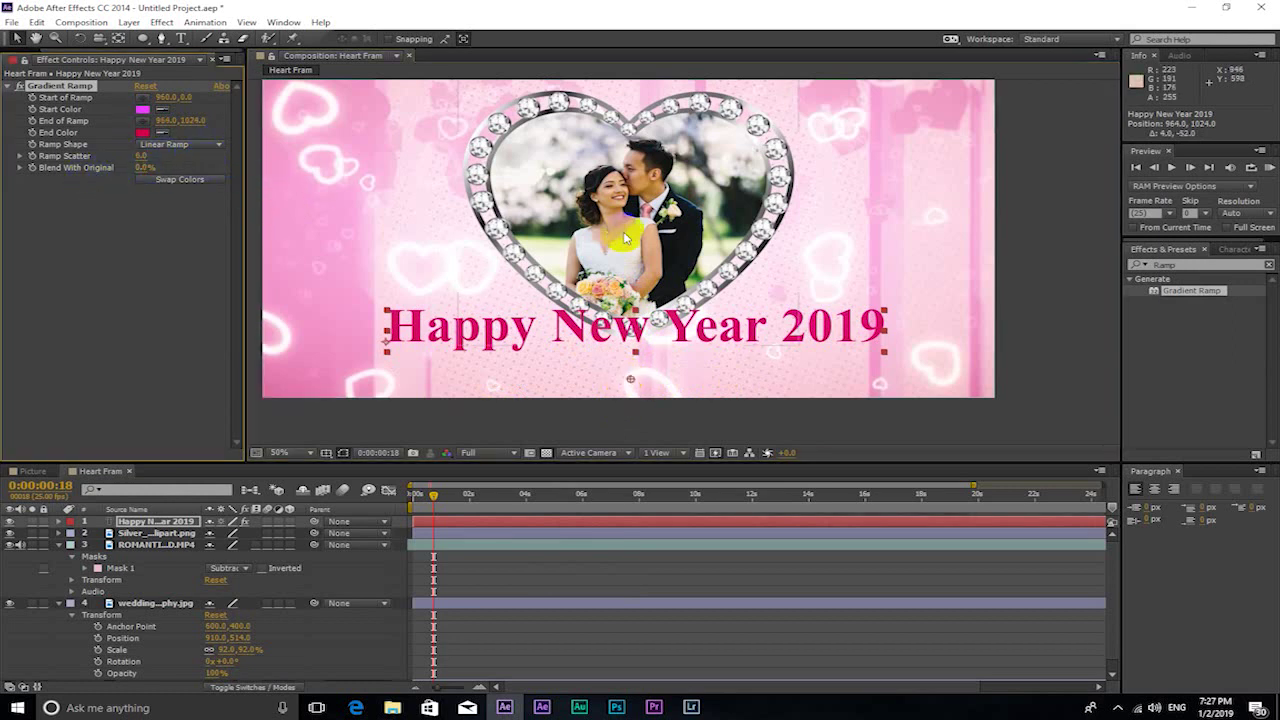
key("ctrl+z")
Step: Move the Gradient Ramp end point to about 968, 1084 below the text
left_click(143, 109)
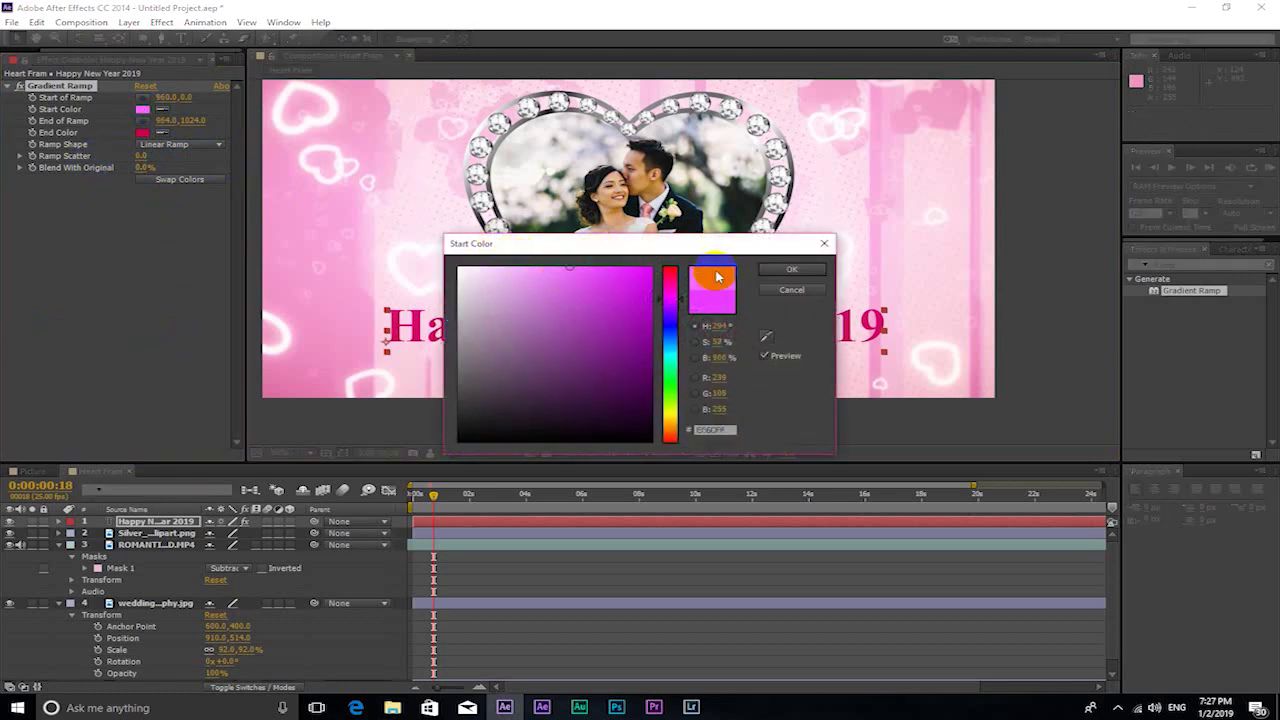
left_click(791, 269)
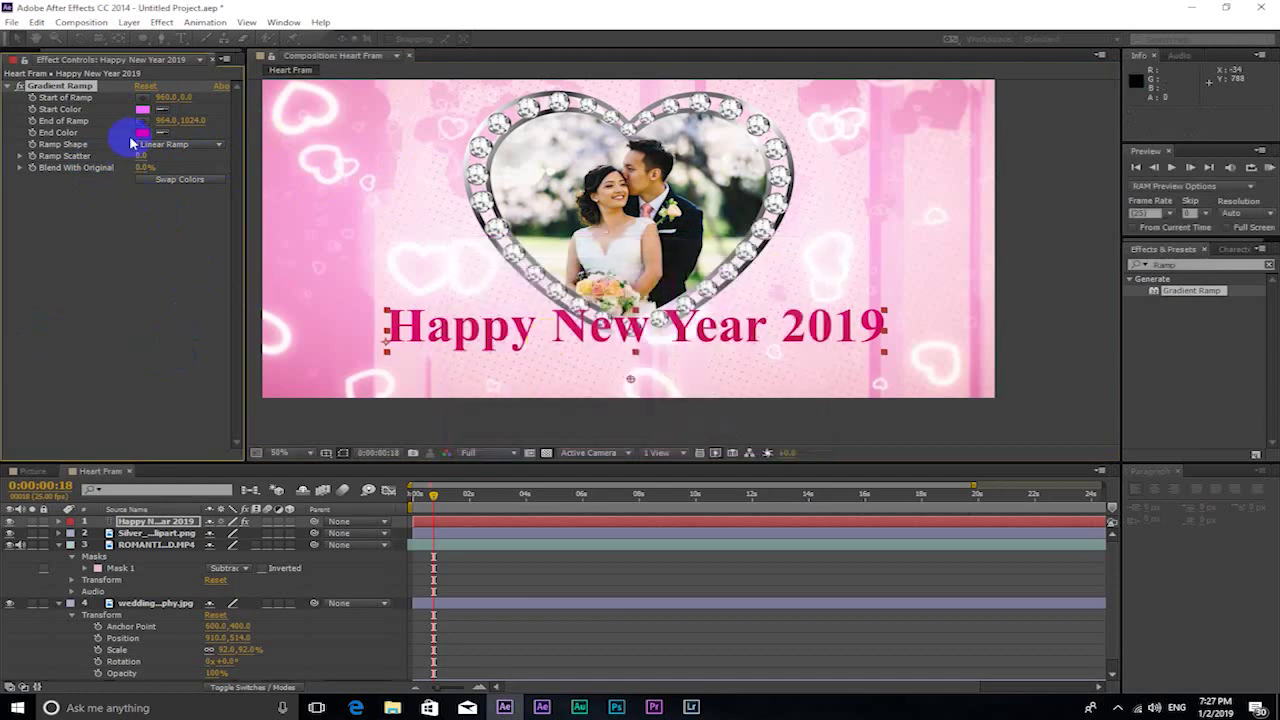
left_click(181, 120)
left_click_drag(181, 120, 191, 123)
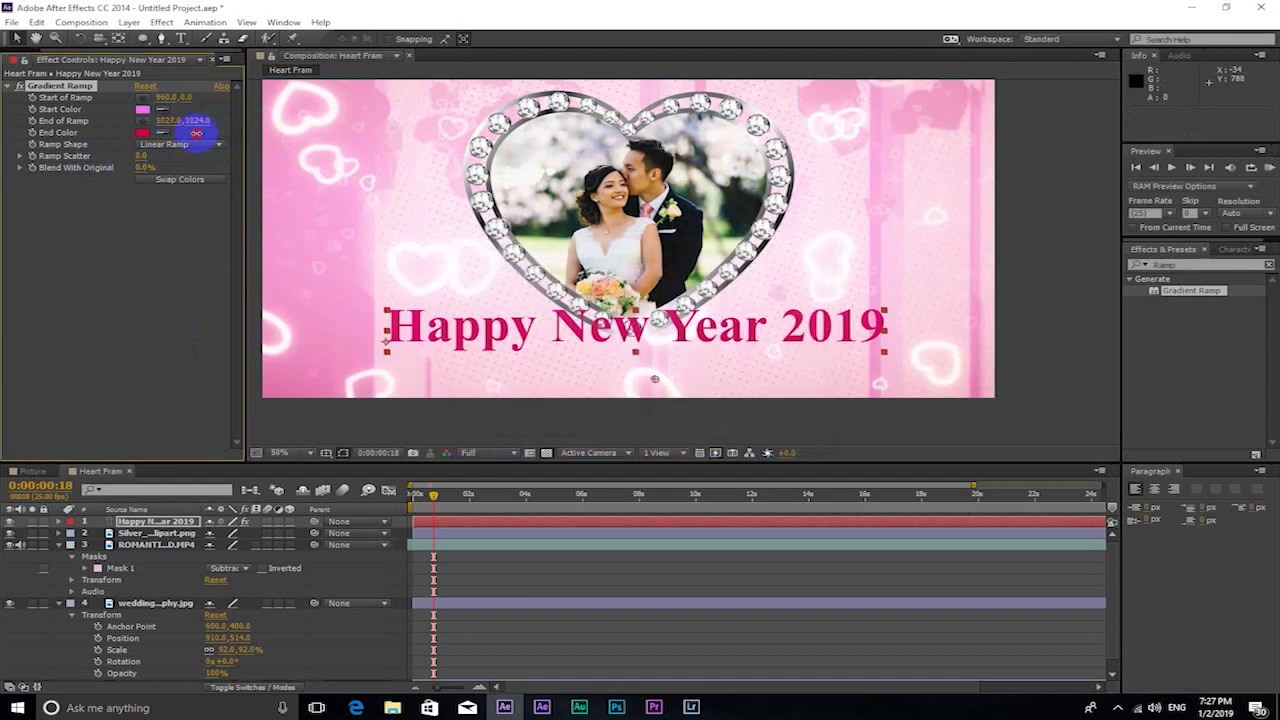
left_click_drag(637, 382, 635, 290)
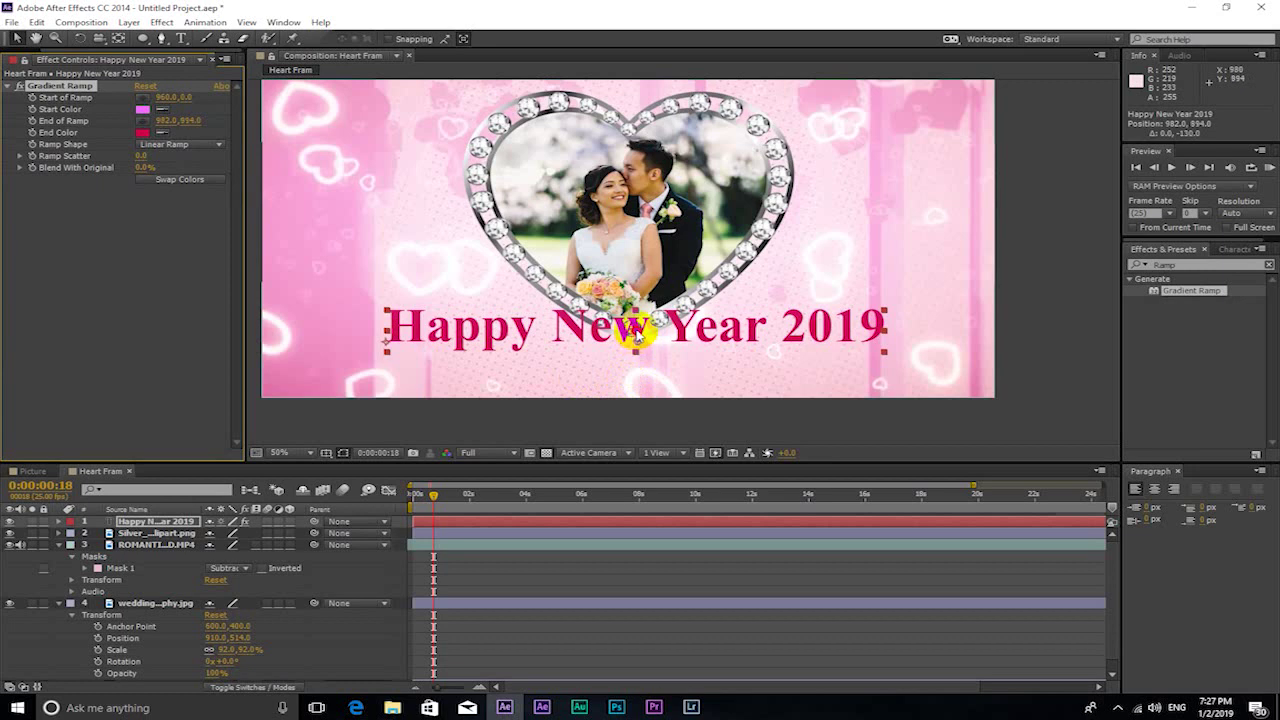
left_click_drag(641, 291, 857, 318)
mouse_move(600, 368)
left_mouse_down()
mouse_move(531, 392)
mouse_move(527, 408)
mouse_move(640, 374)
mouse_move(640, 408)
mouse_move(634, 260)
mouse_move(625, 352)
left_mouse_up()
left_click(627, 400)
Step: Change the End Color to brighter red CF0044 and Blend With Original to 35%
left_click(142, 132)
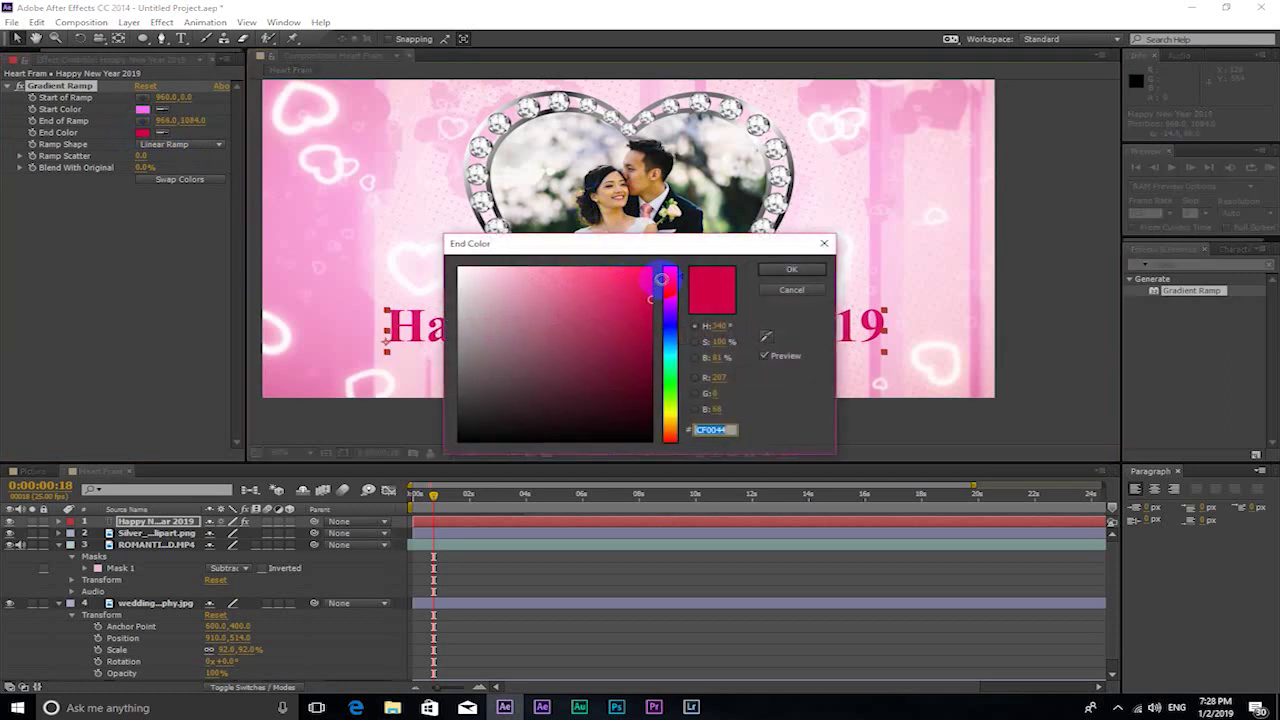
left_click(648, 298)
left_click(785, 270)
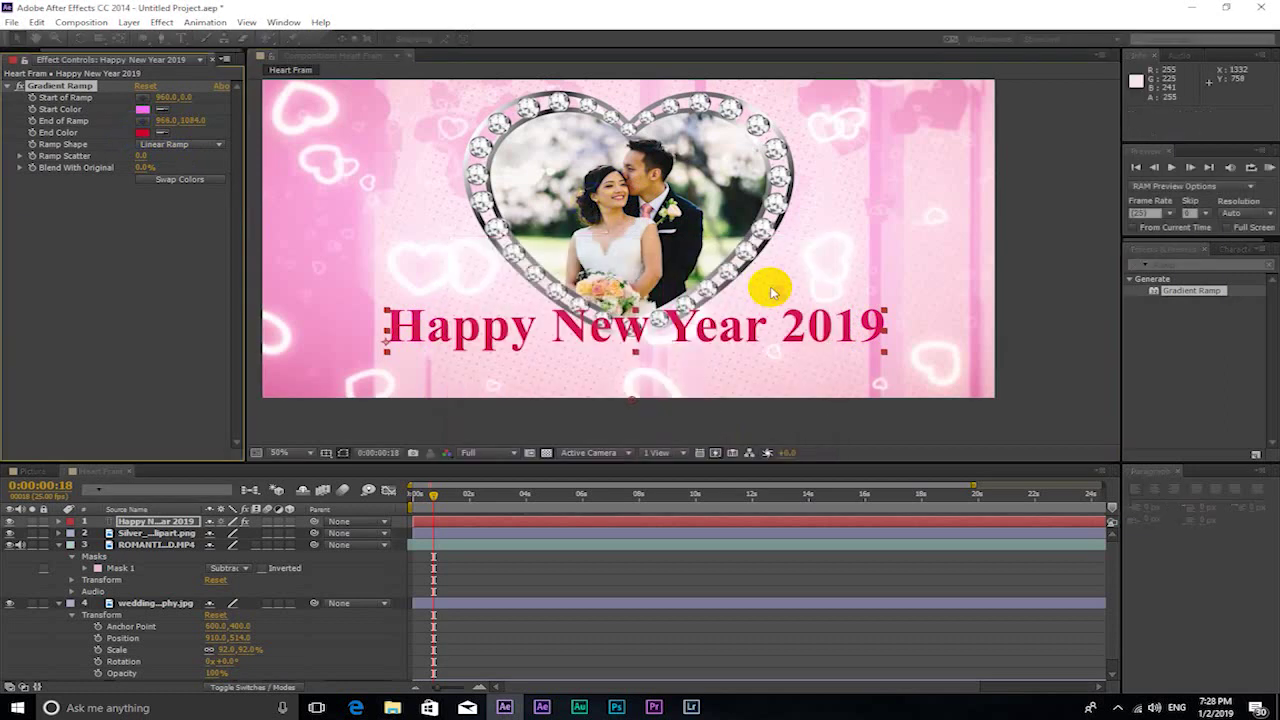
left_click(160, 98)
left_click(146, 156)
left_click_drag(144, 170, 244, 169)
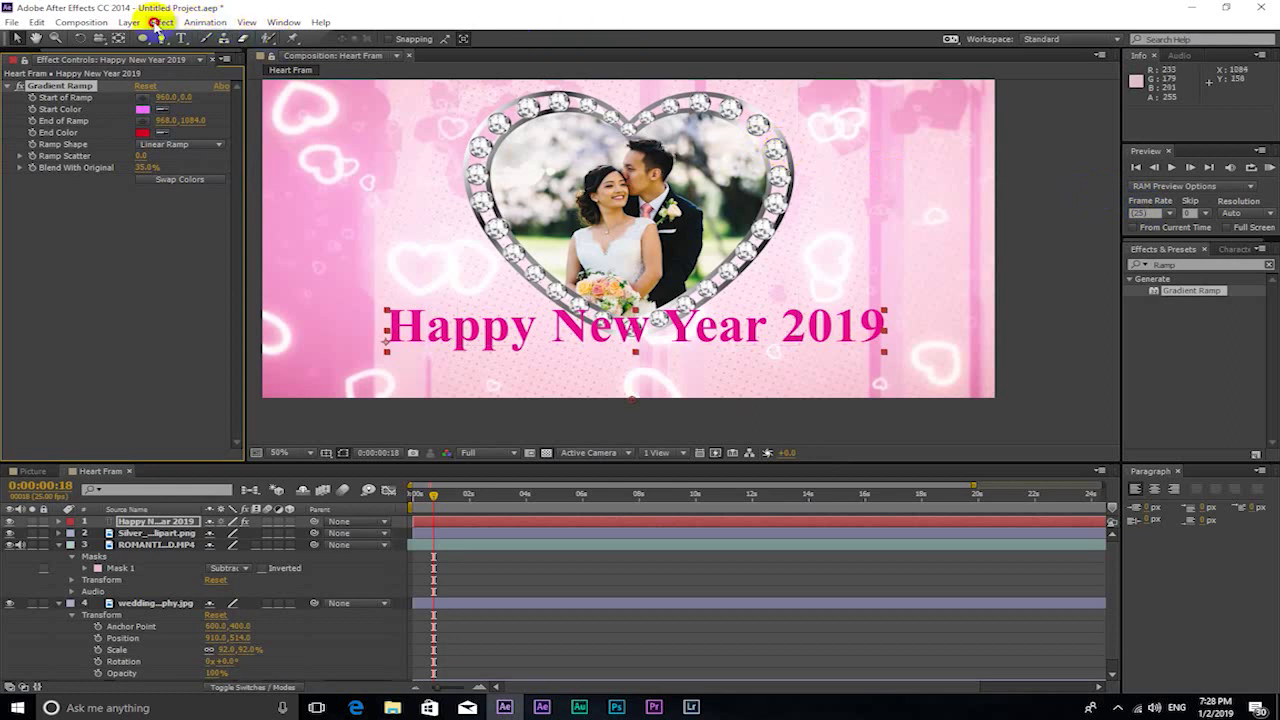
Step: Apply Perspective > Bevel Alpha to the title with Edge Thickness 6.40
left_click(158, 24)
mouse_move(238, 236)
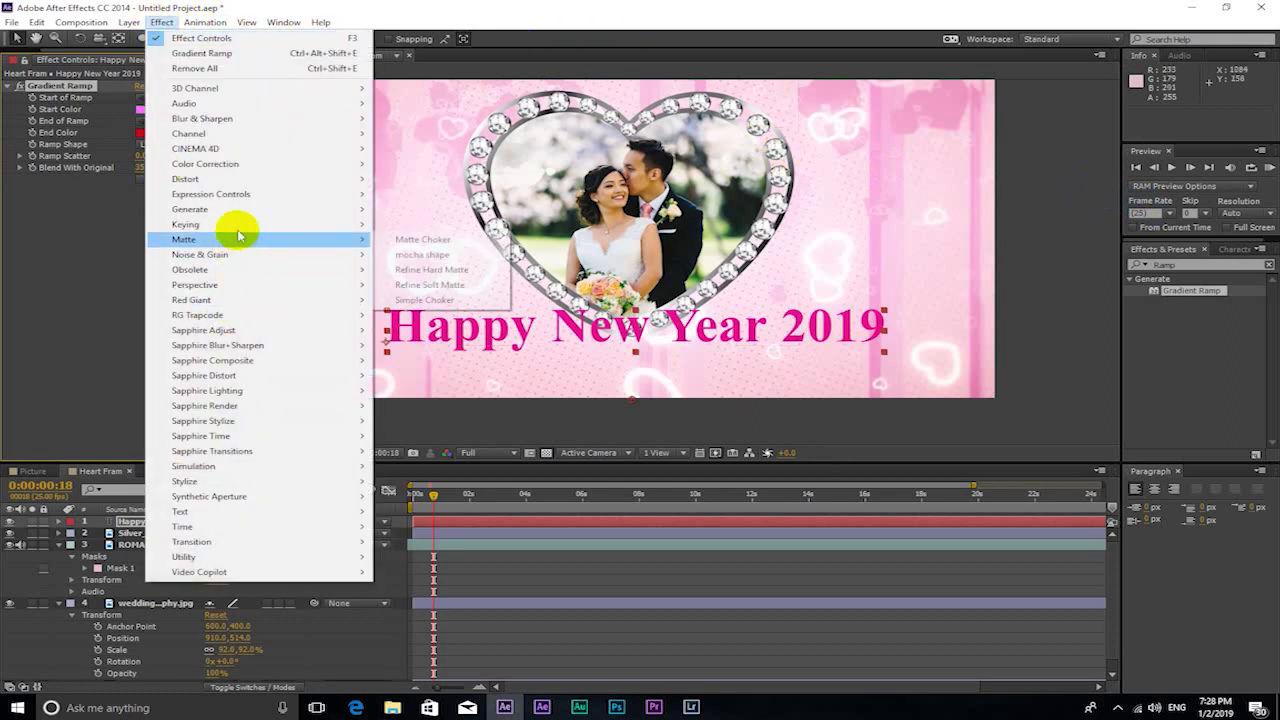
left_click(226, 284)
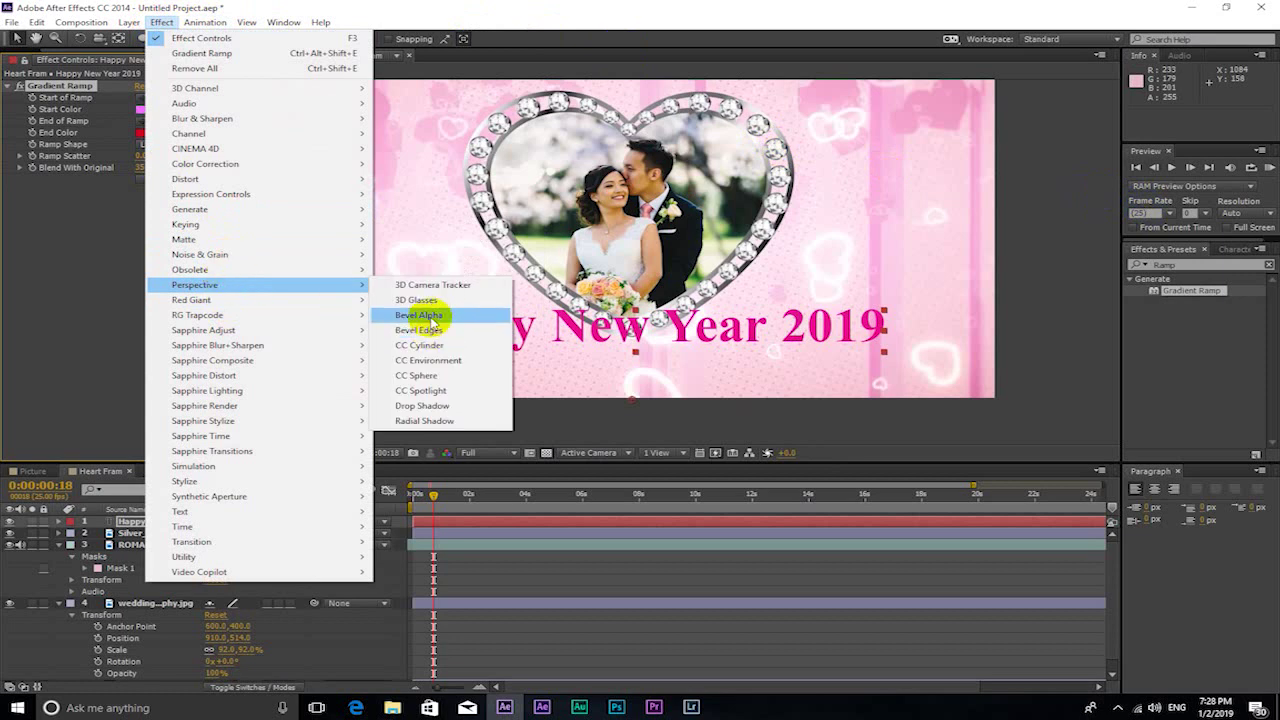
left_click(437, 316)
left_click_drag(145, 202, 209, 206)
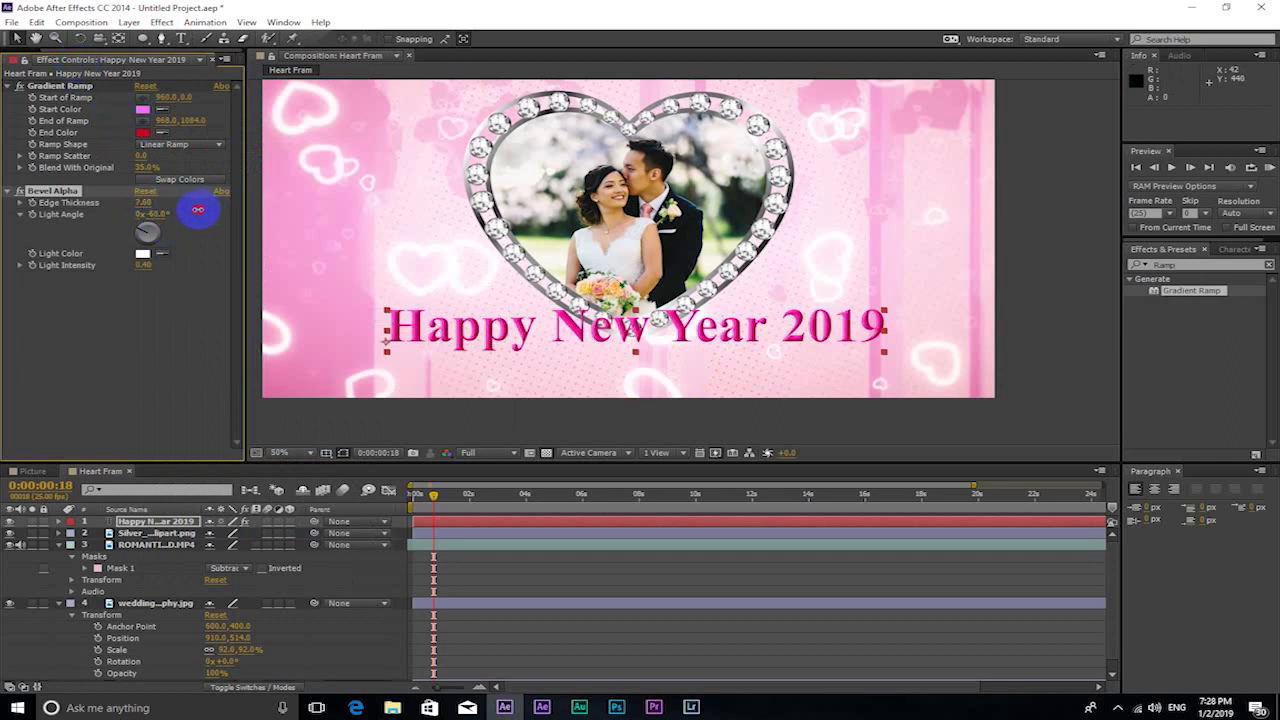
left_click_drag(195, 210, 186, 210)
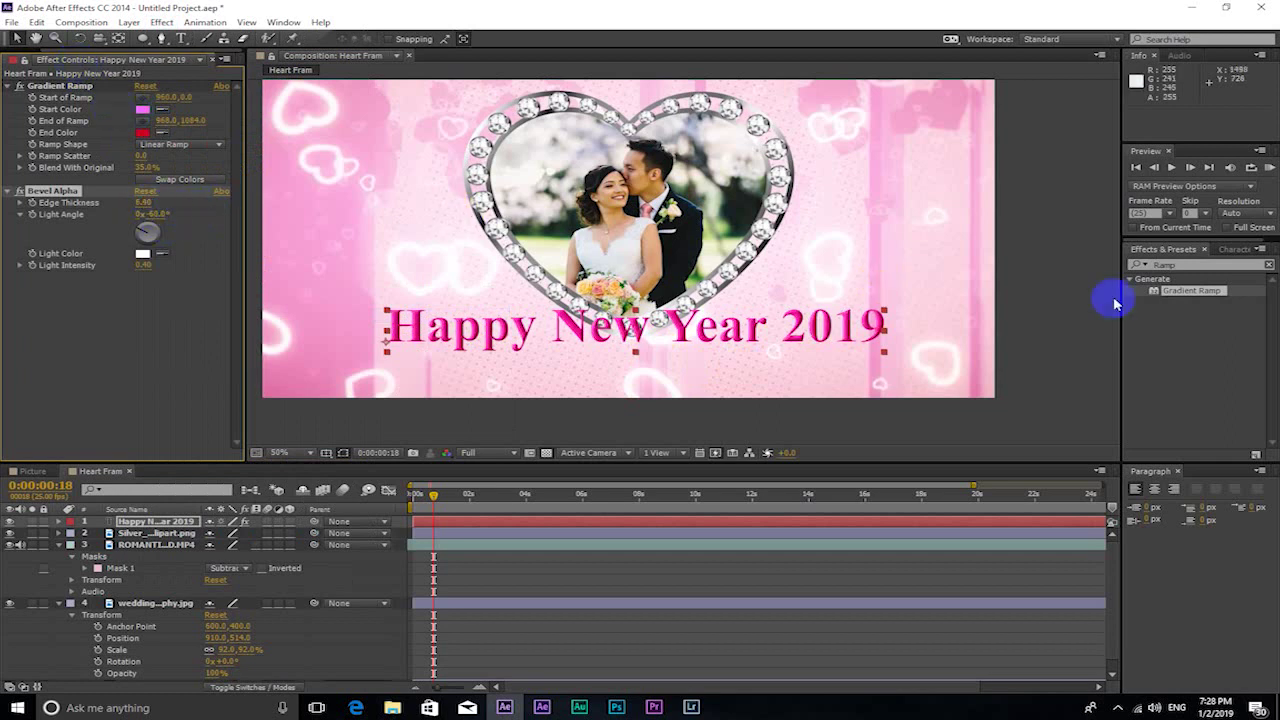
left_click(1200, 262)
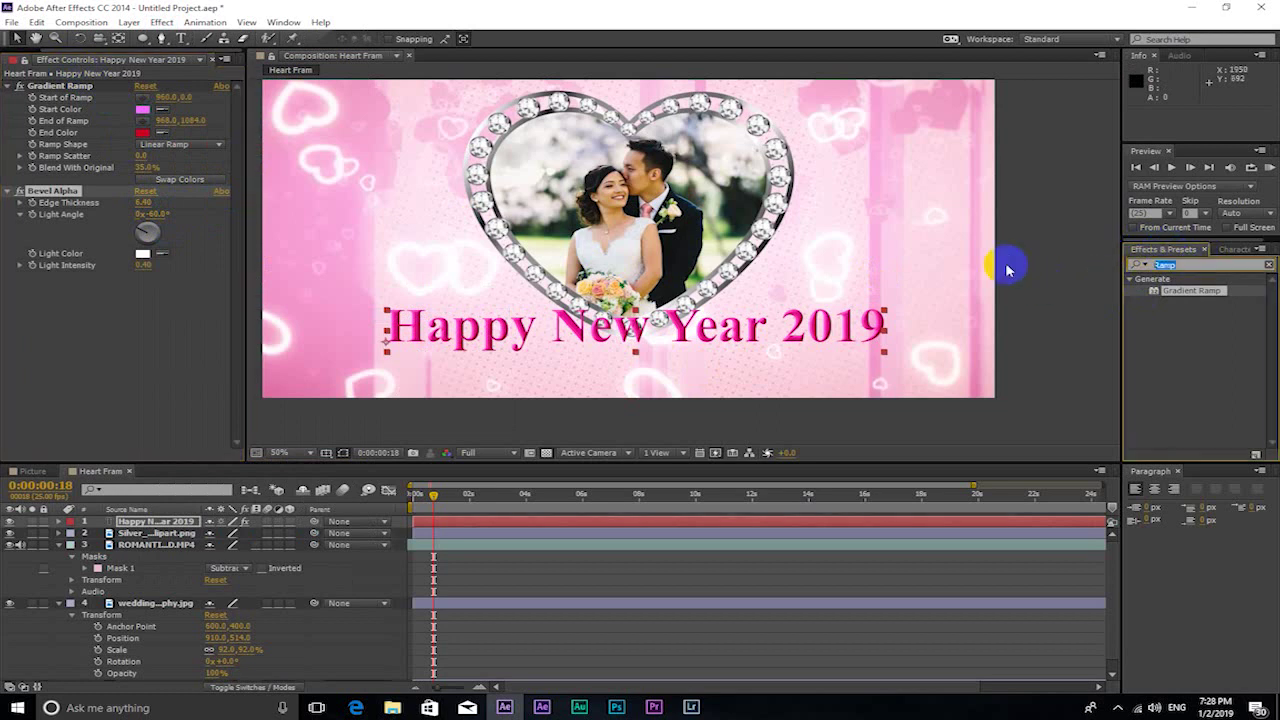
Step: Search 'Drop' and apply a black Drop Shadow to the title
key("BackSpace")
type("Drop")
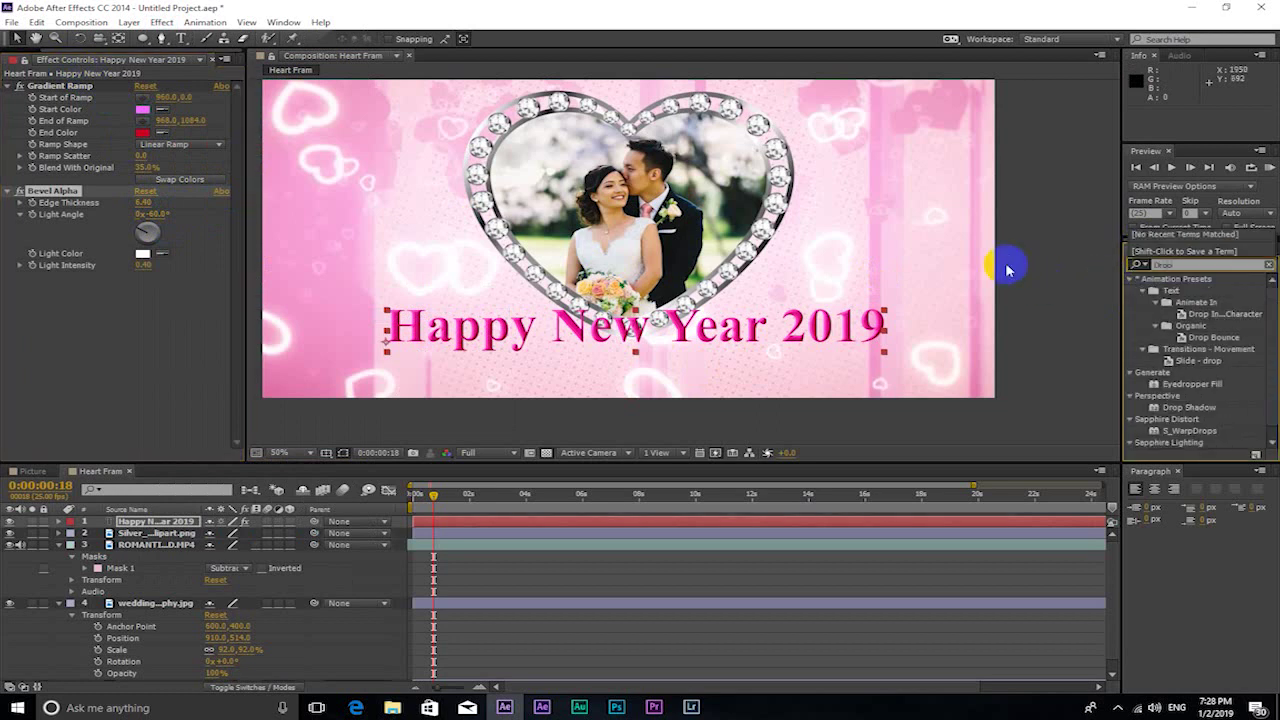
left_click(1188, 408)
double_click(1188, 408)
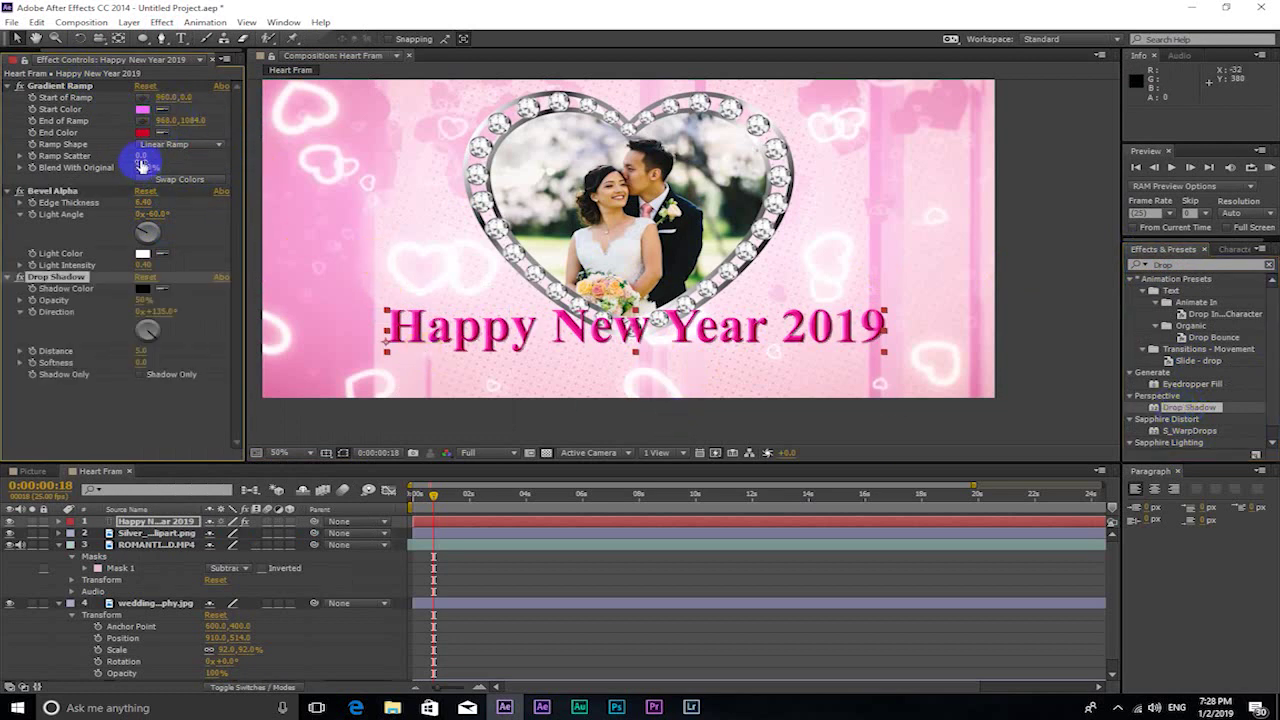
left_click(160, 288)
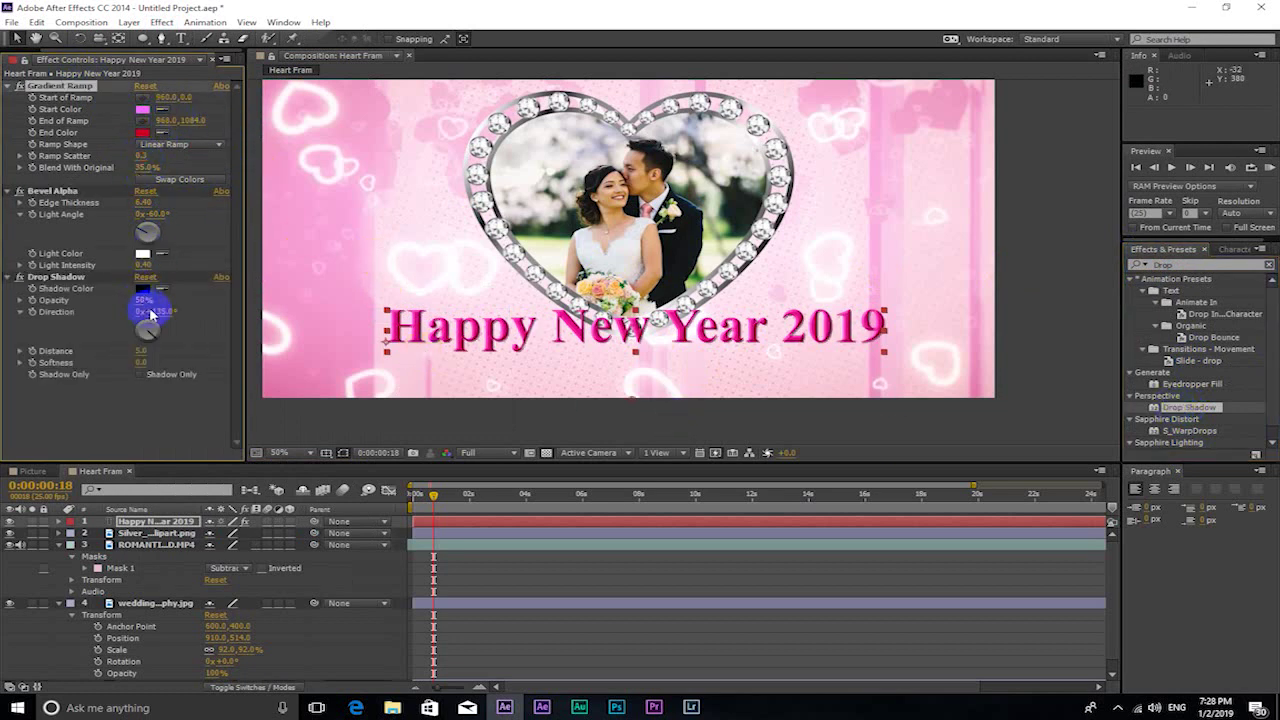
left_click(143, 306)
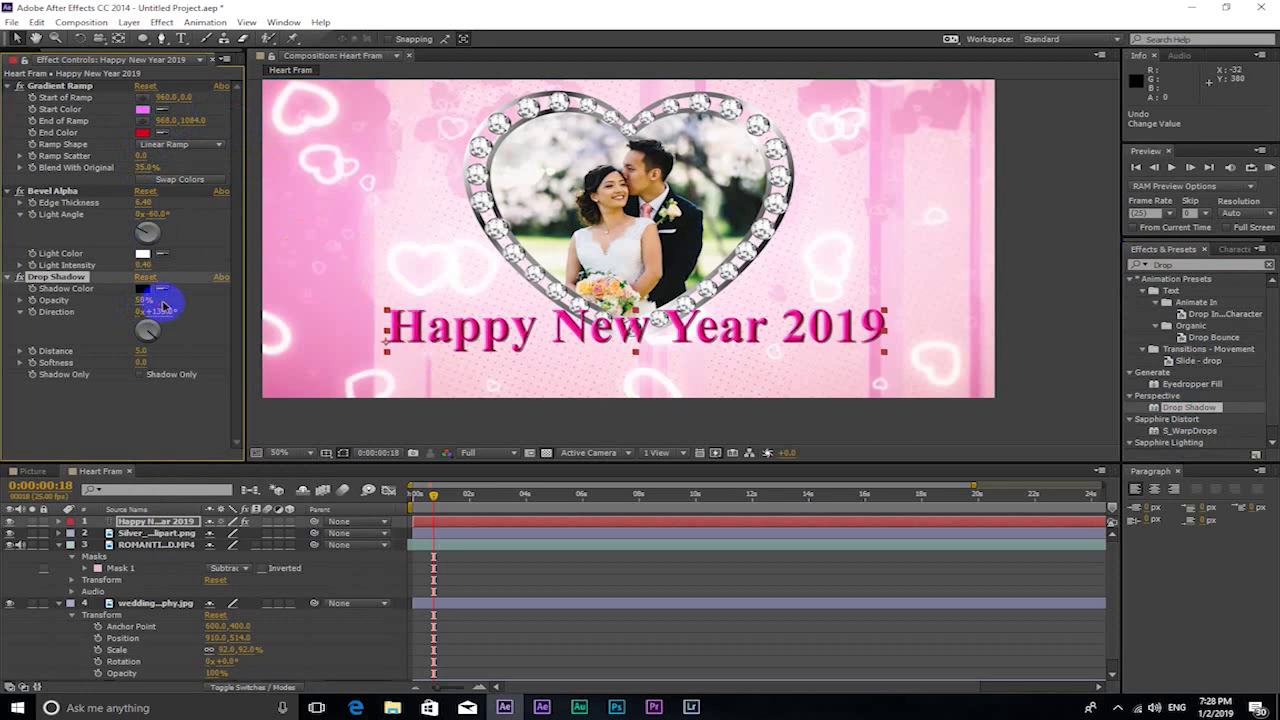
Step: Set the Drop Shadow Distance to 6.0 and Opacity to 41%
left_click(145, 352)
left_click_drag(158, 349, 150, 354)
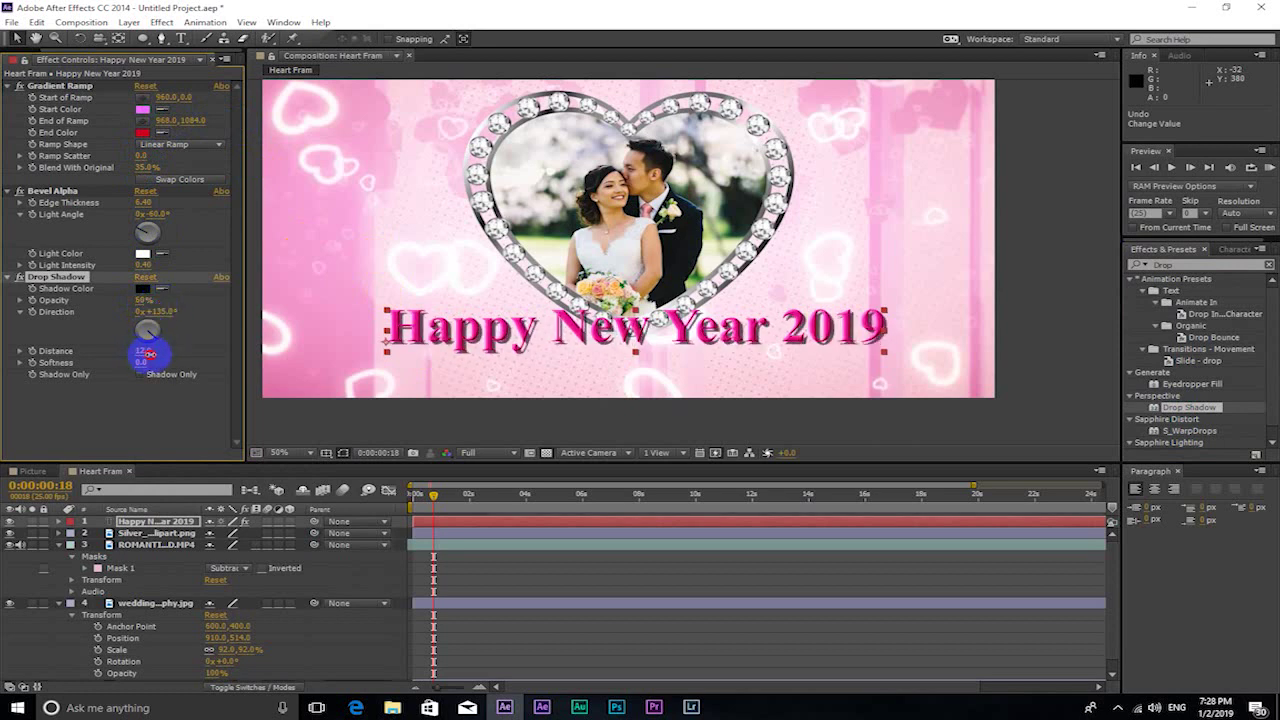
left_click(150, 325)
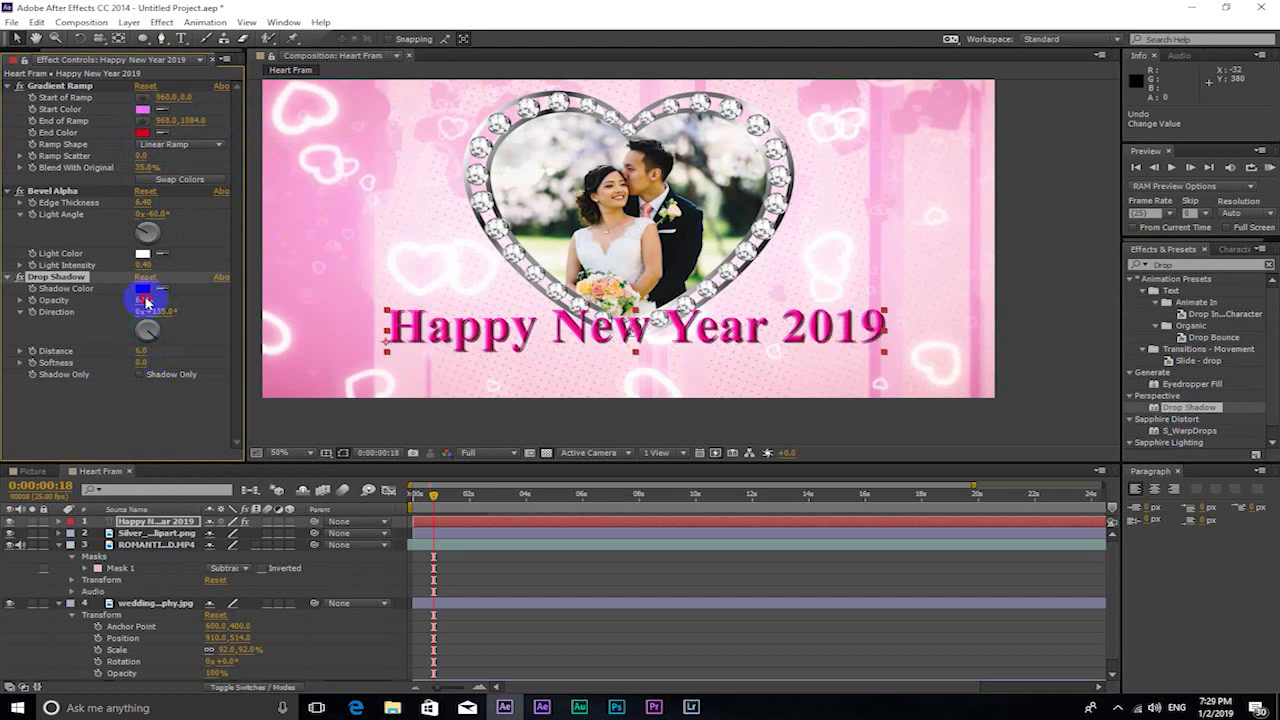
key("Return")
mouse_move(133, 300)
left_mouse_down()
mouse_move(110, 303)
mouse_move(138, 290)
left_mouse_up()
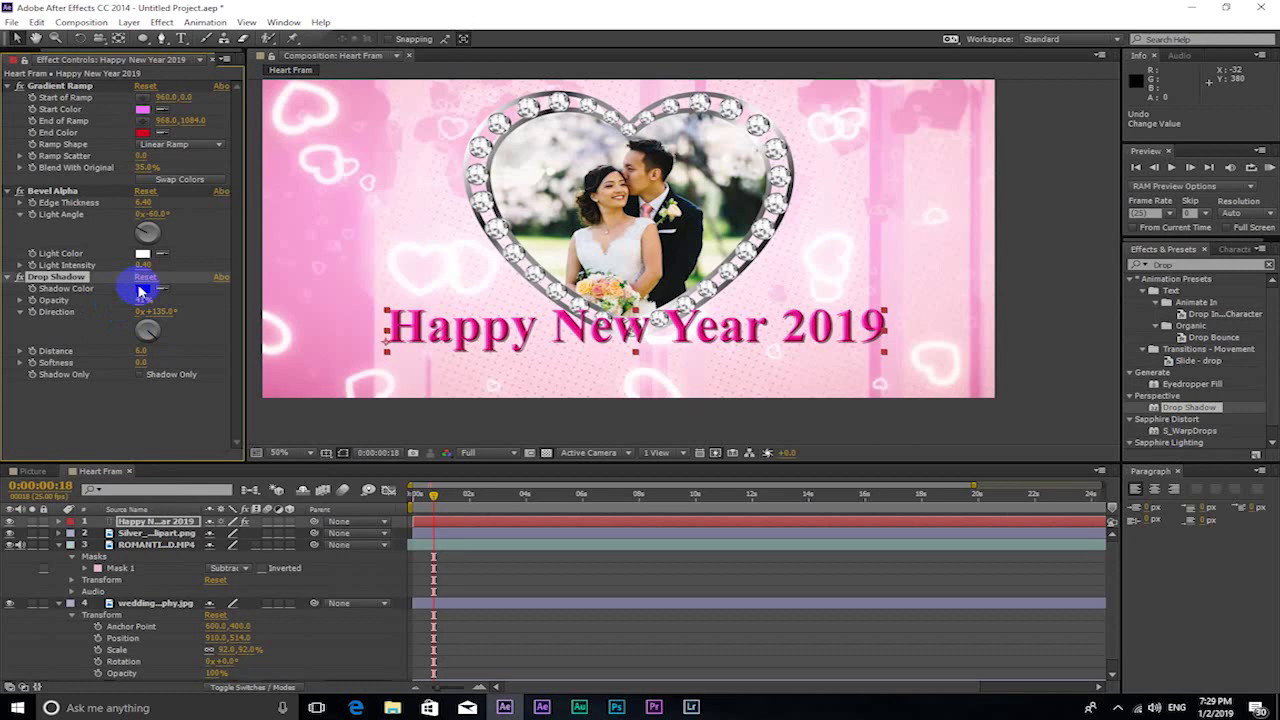
left_click_drag(140, 290, 148, 287)
left_click(545, 608)
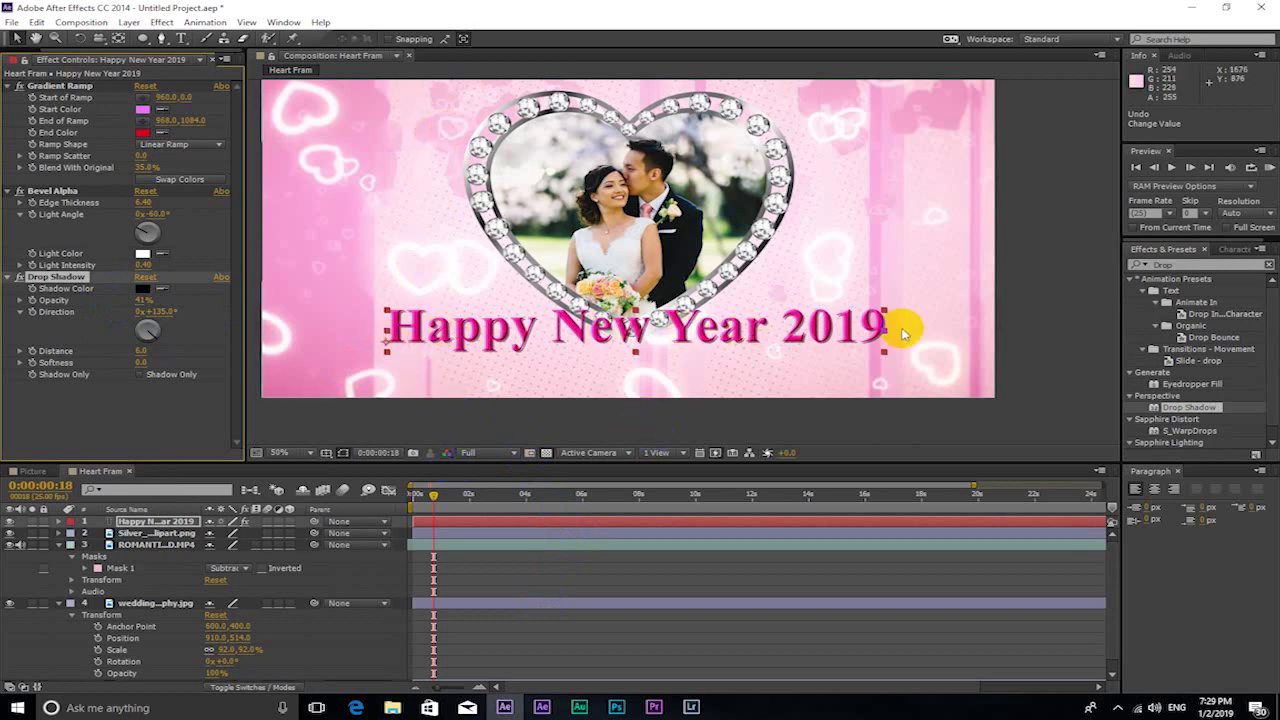
left_click(161, 22)
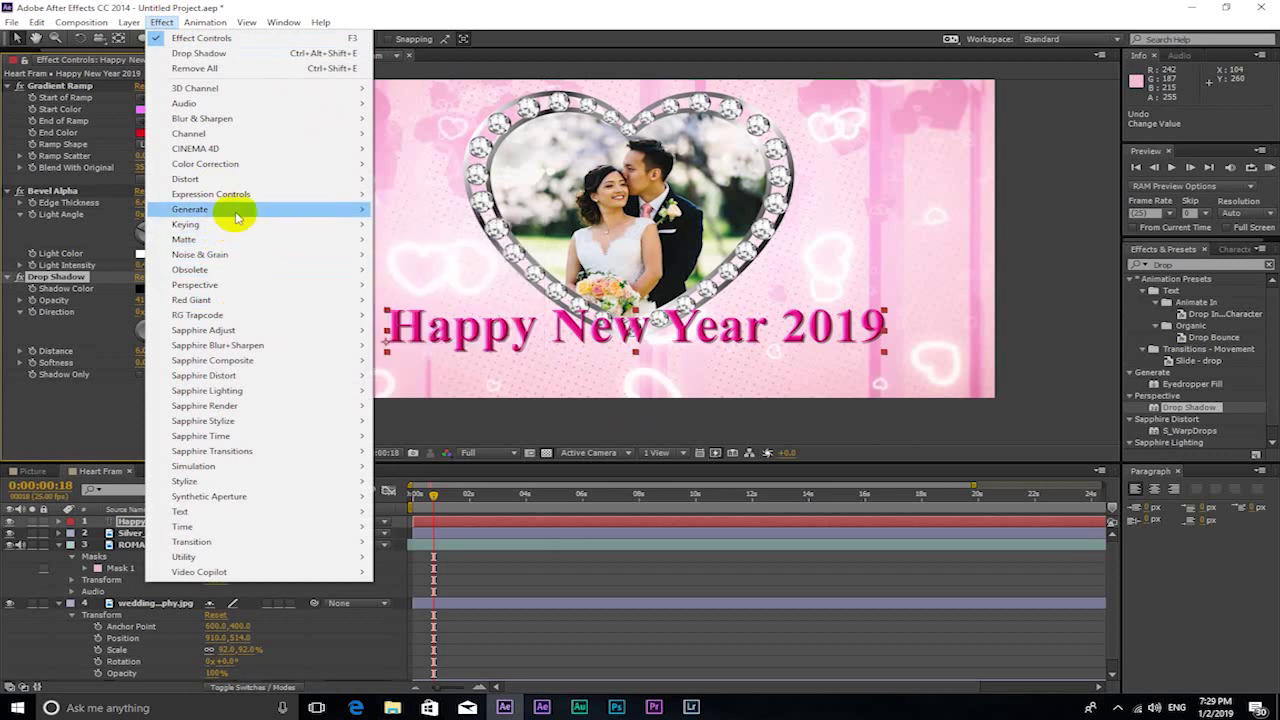
Step: Add CC Light Sweep centred at 516, 322 with Width 79.0 and Sweep Intensity 17.0
mouse_move(236, 214)
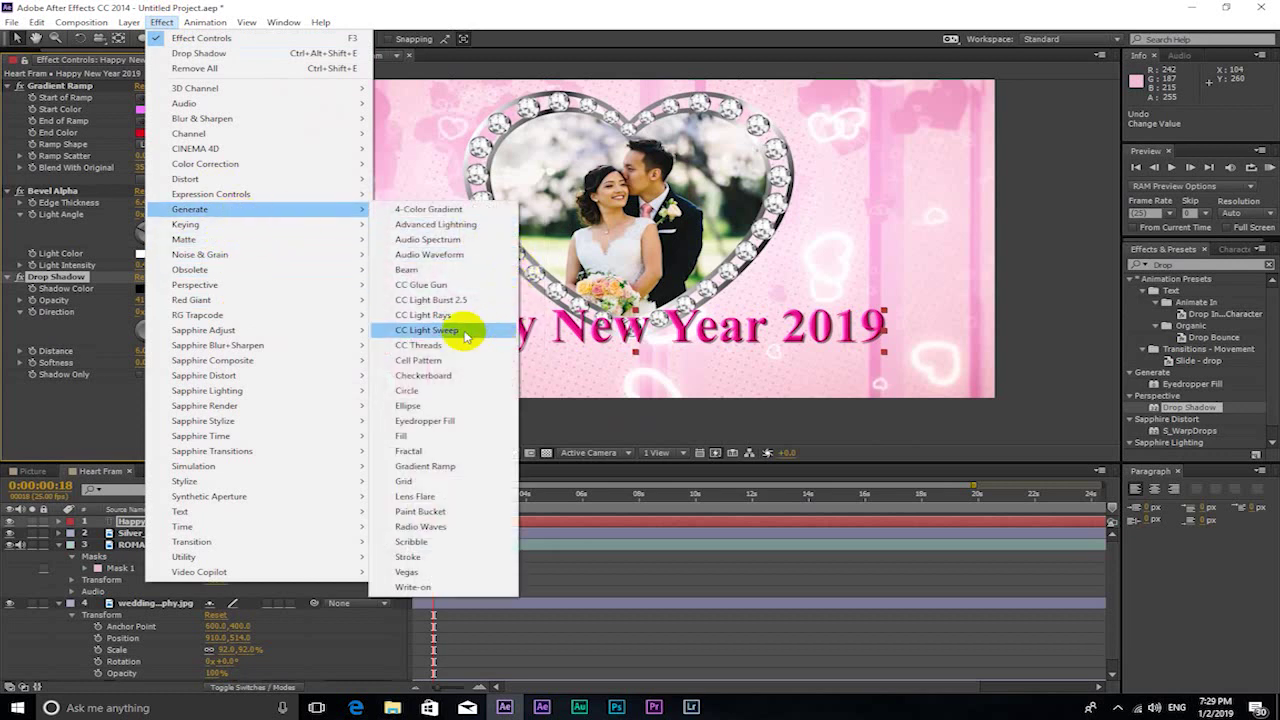
left_click(465, 334)
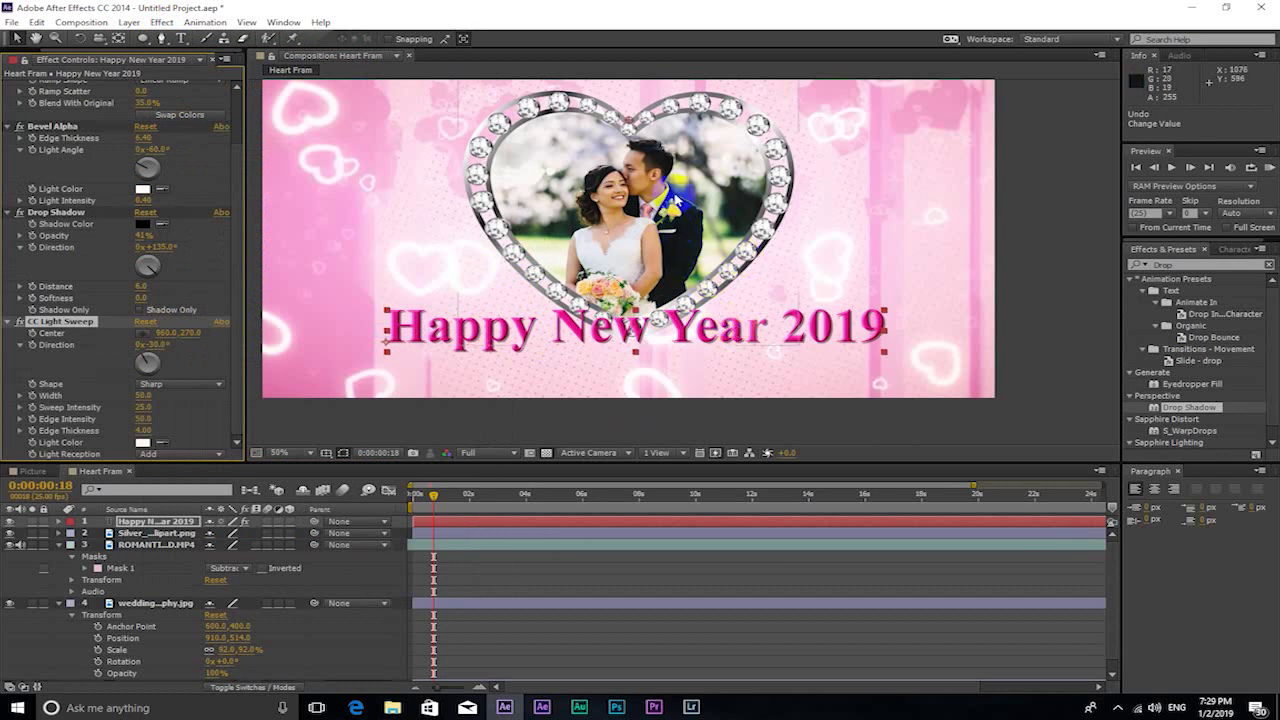
left_click_drag(632, 122, 459, 138)
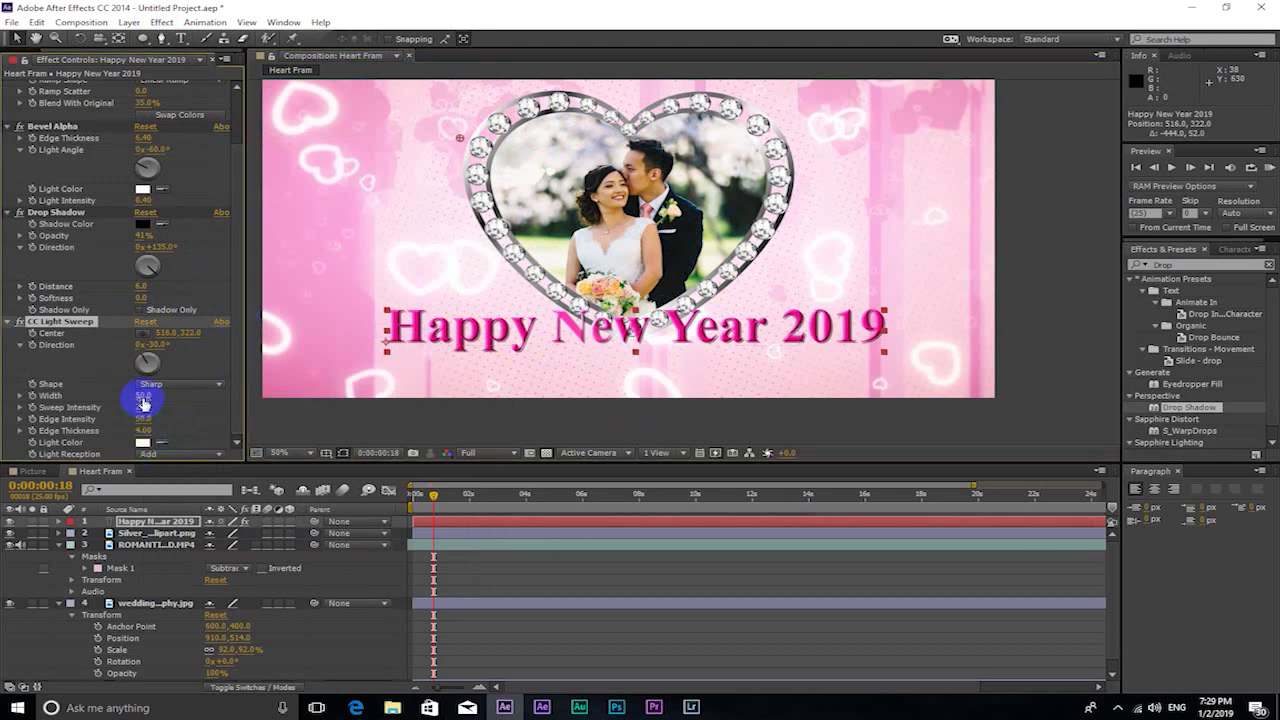
mouse_move(161, 398)
left_mouse_down()
mouse_move(221, 402)
mouse_move(191, 405)
left_mouse_up()
left_click(143, 443)
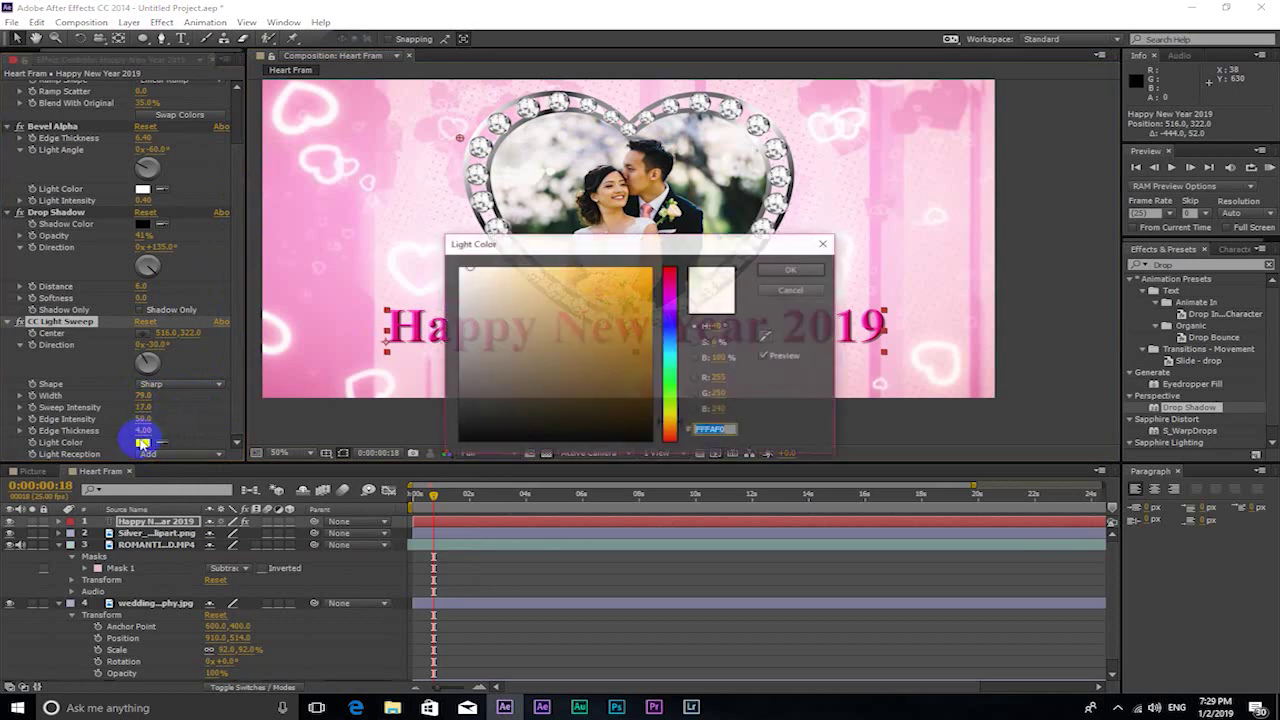
Step: Set the light sweep's Light Color to yellow-green D2FF00
left_click(650, 268)
left_click_drag(676, 249, 936, 139)
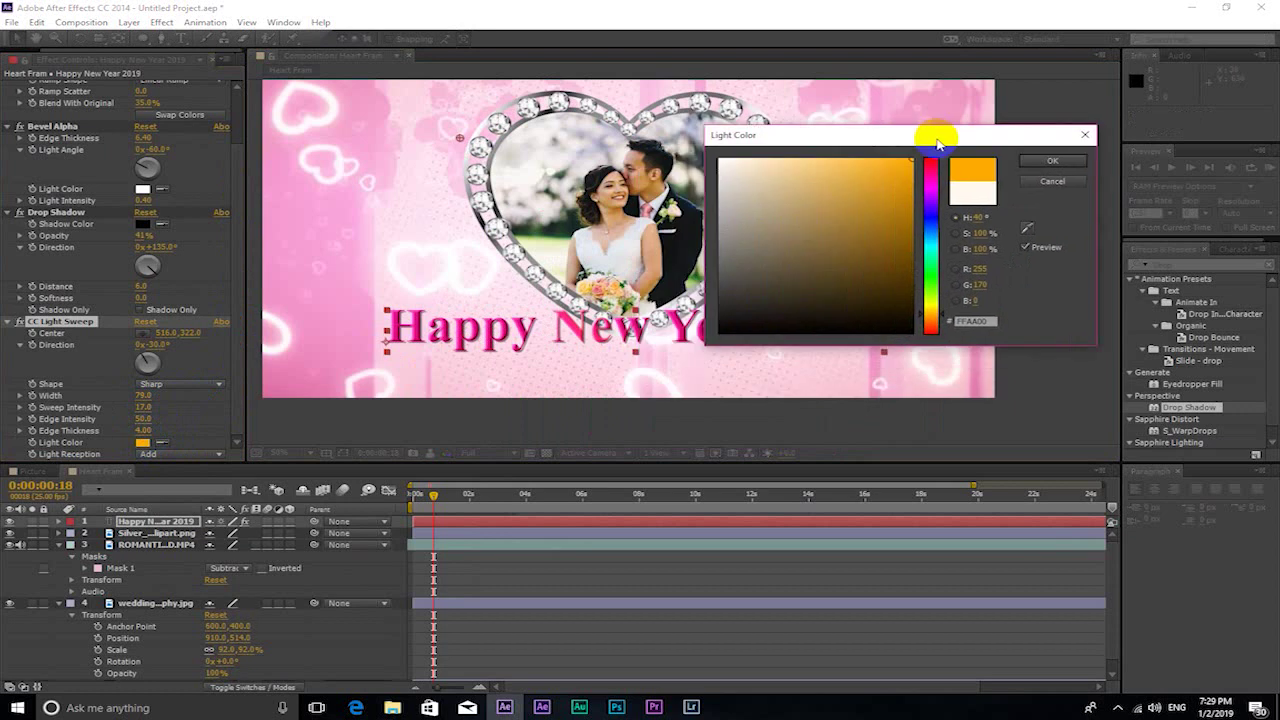
left_click(930, 164)
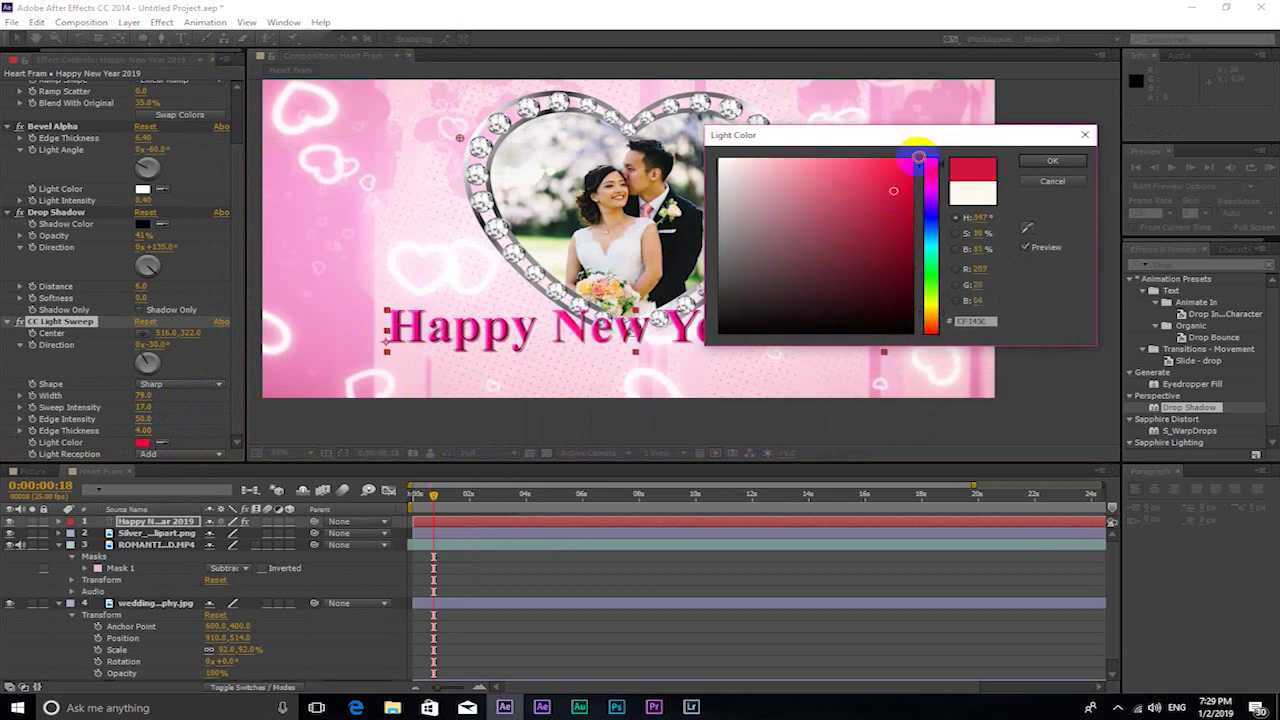
left_click(930, 311)
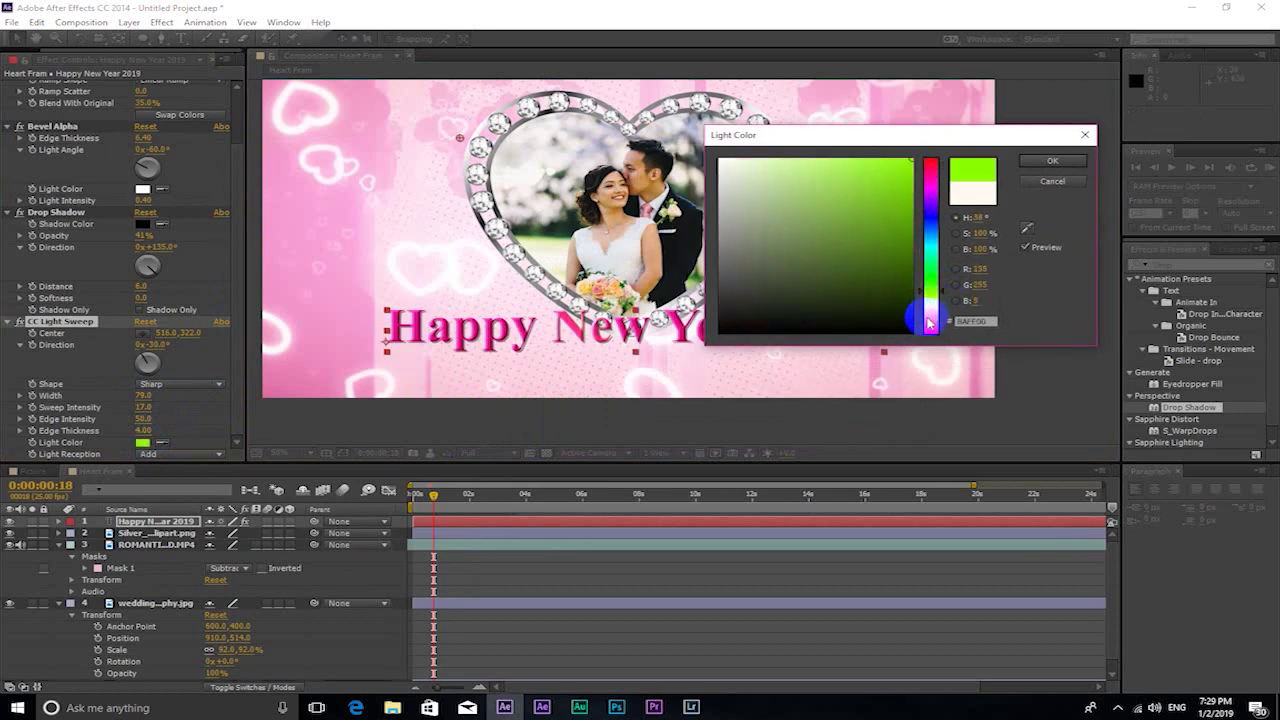
left_click(930, 322)
left_click(933, 300)
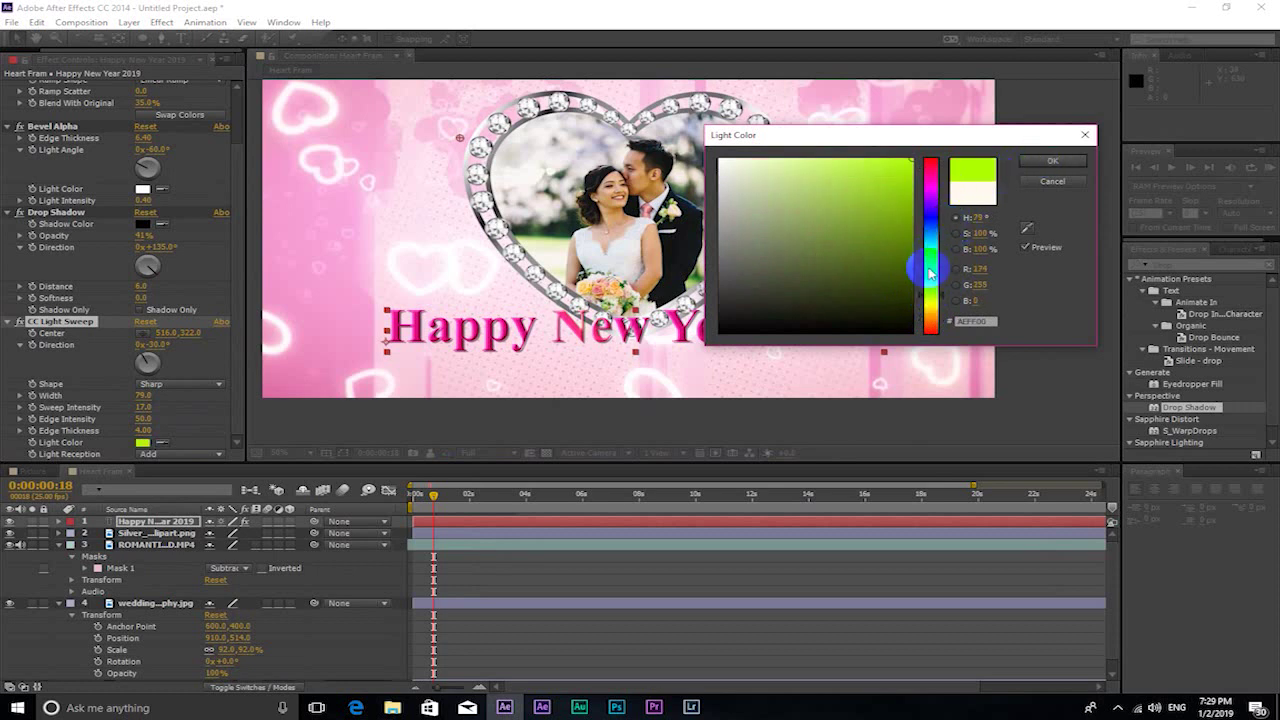
left_click_drag(930, 280, 930, 306)
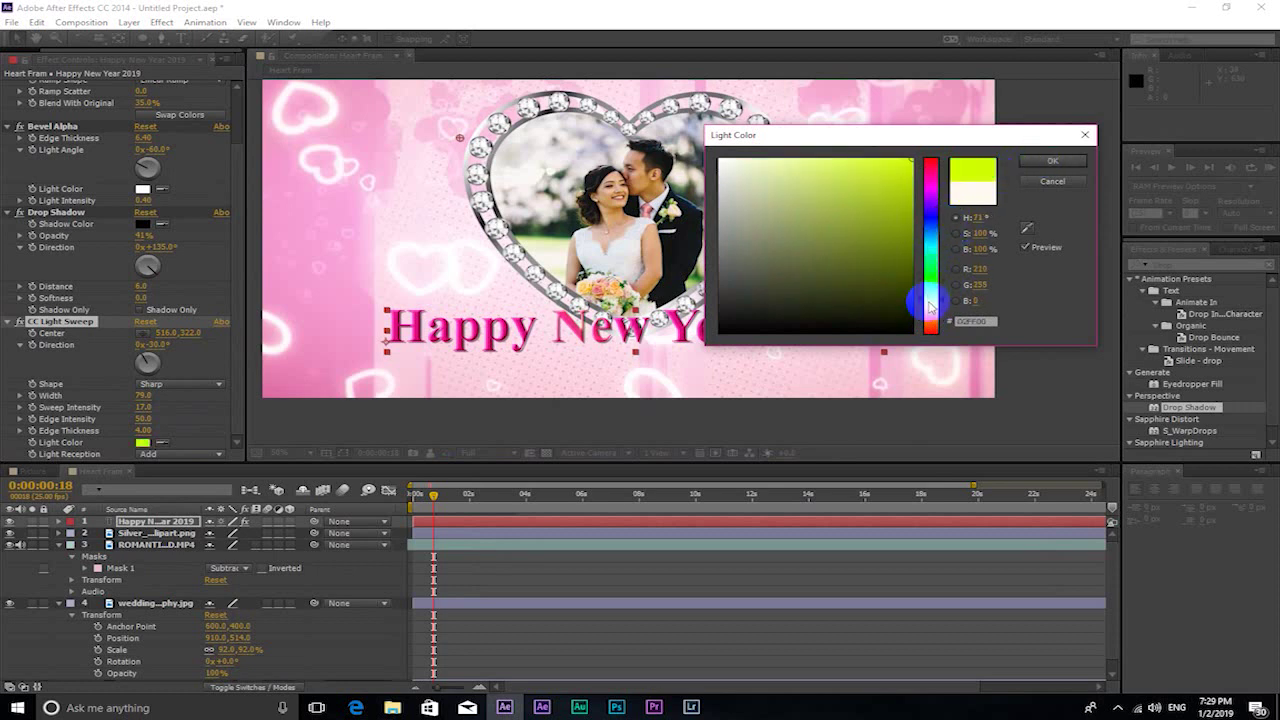
left_click(1050, 161)
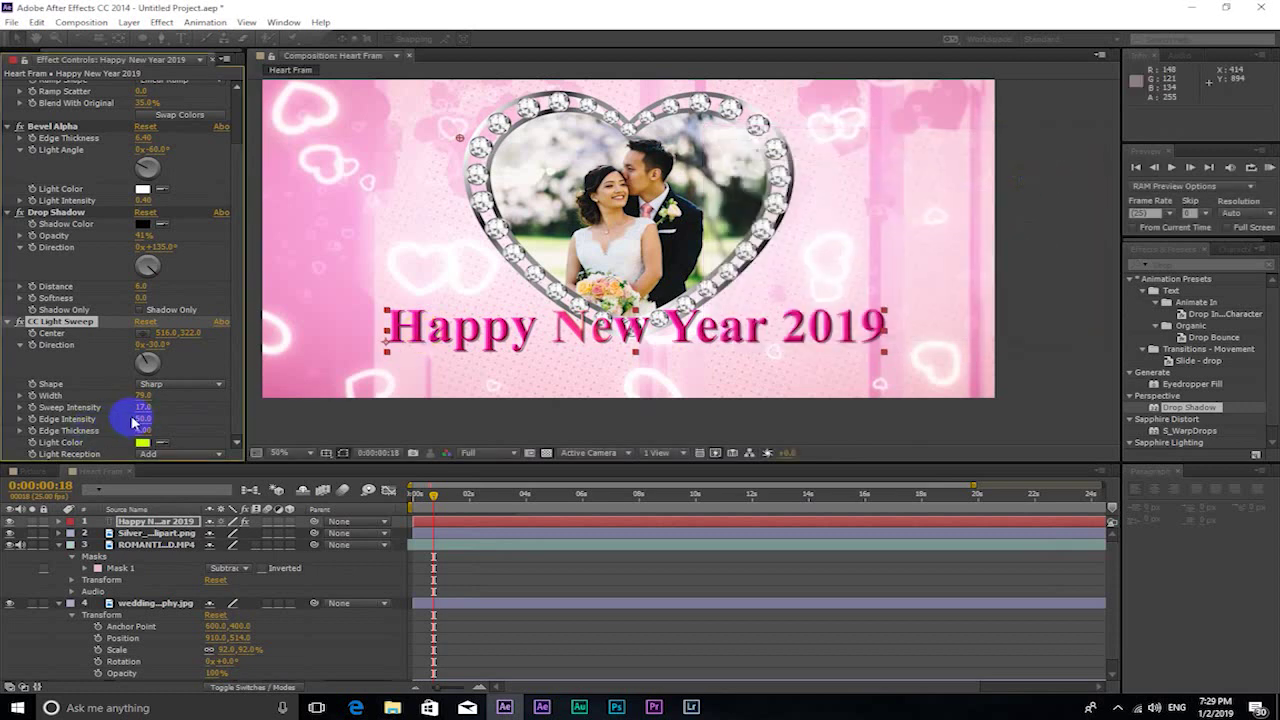
Step: Set Edge Thickness 12.00 and sweep Center -116, 422, then go to 8 seconds
left_click_drag(143, 429, 183, 425)
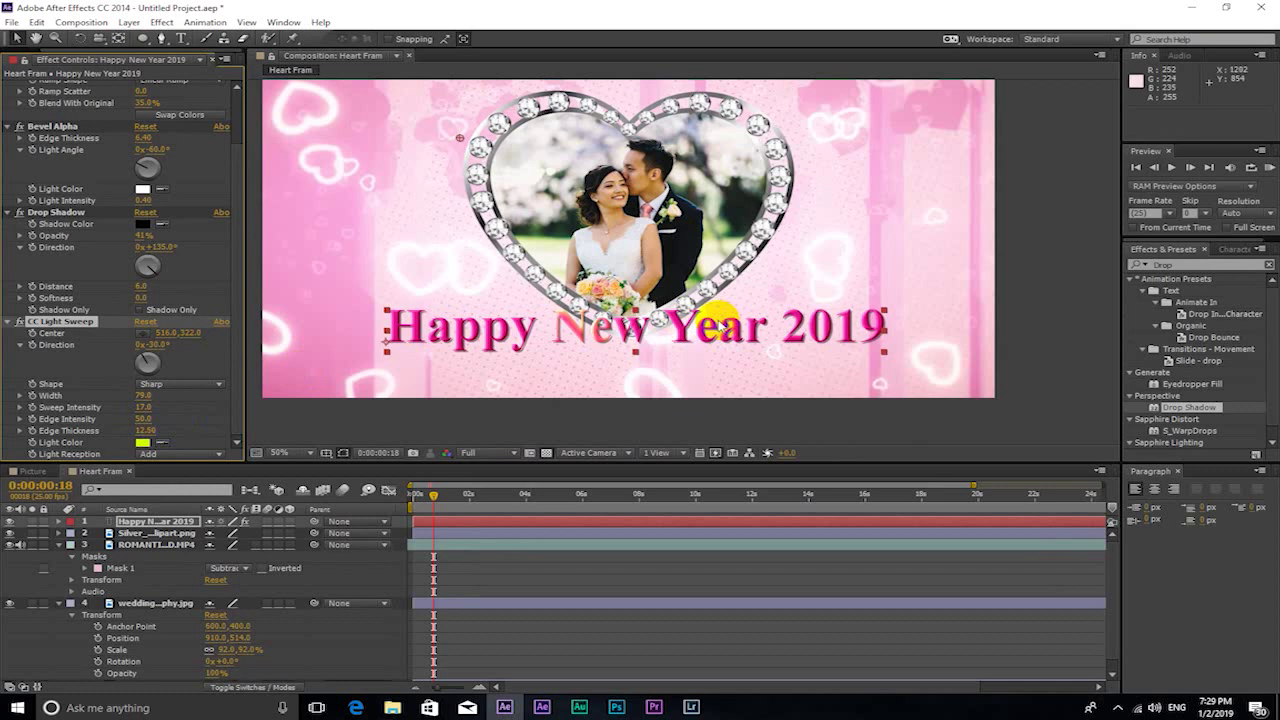
left_click_drag(465, 140, 226, 176)
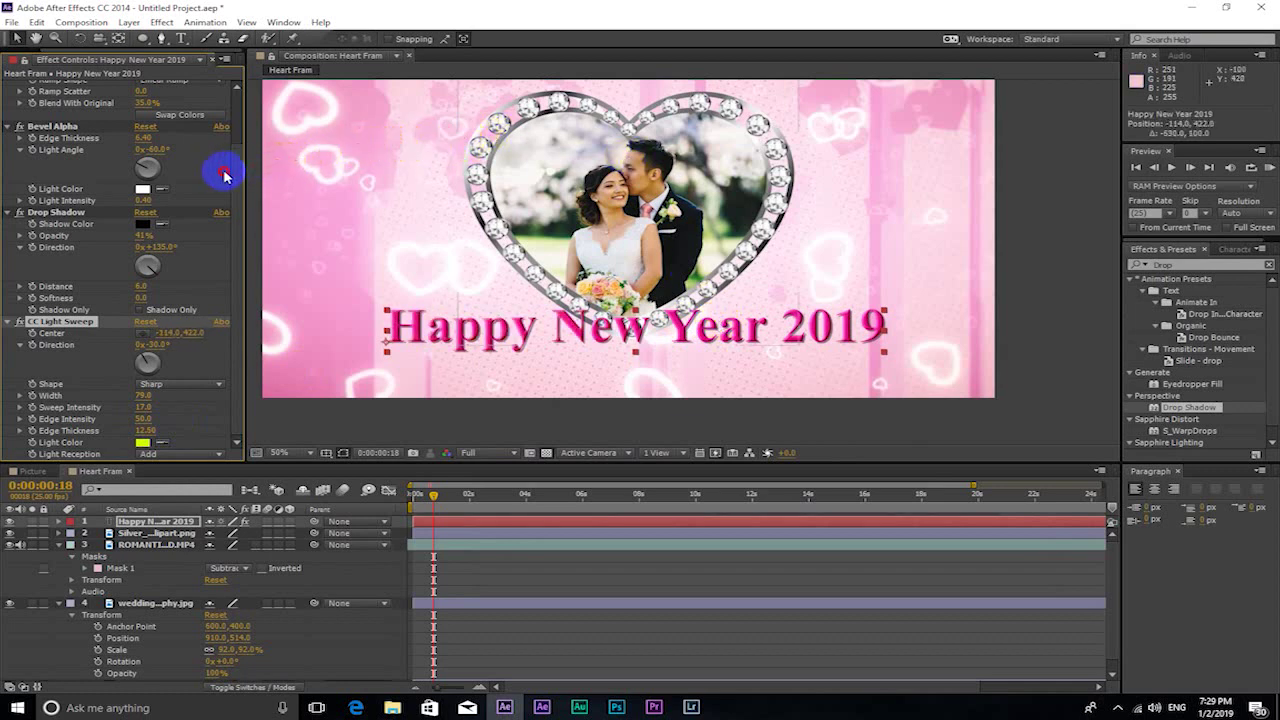
left_click_drag(224, 176, 223, 176)
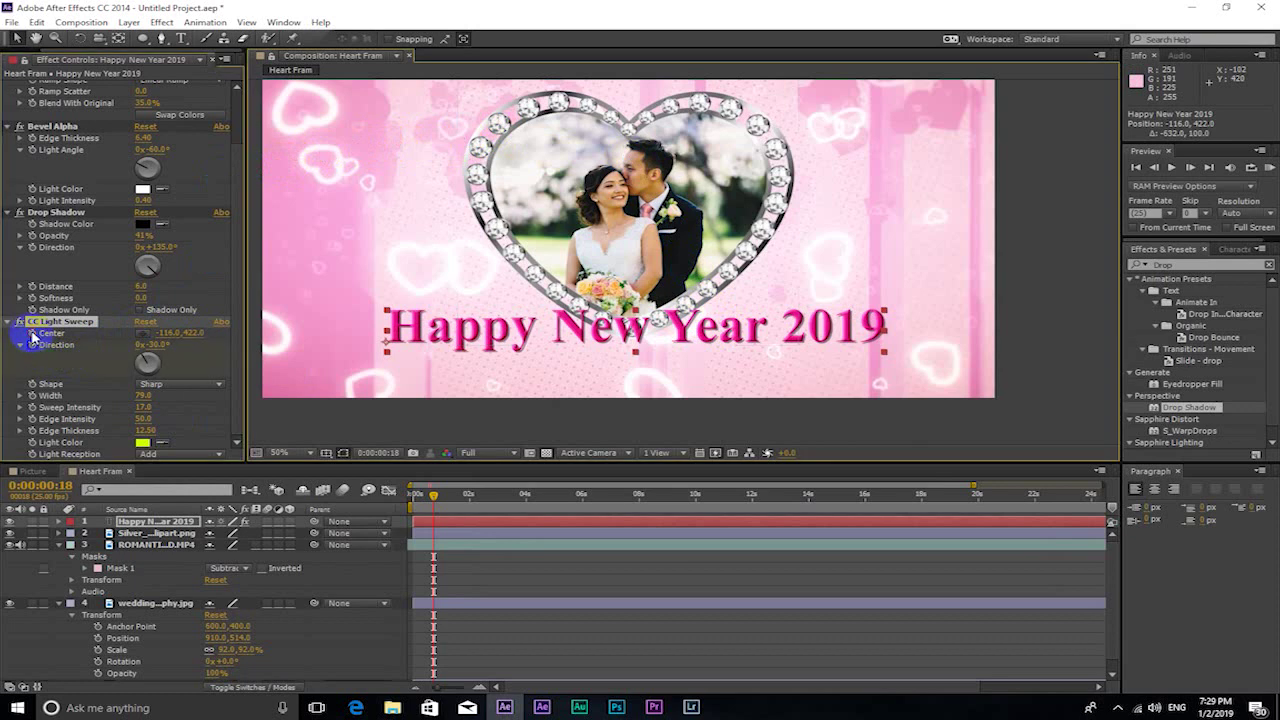
left_click(640, 497)
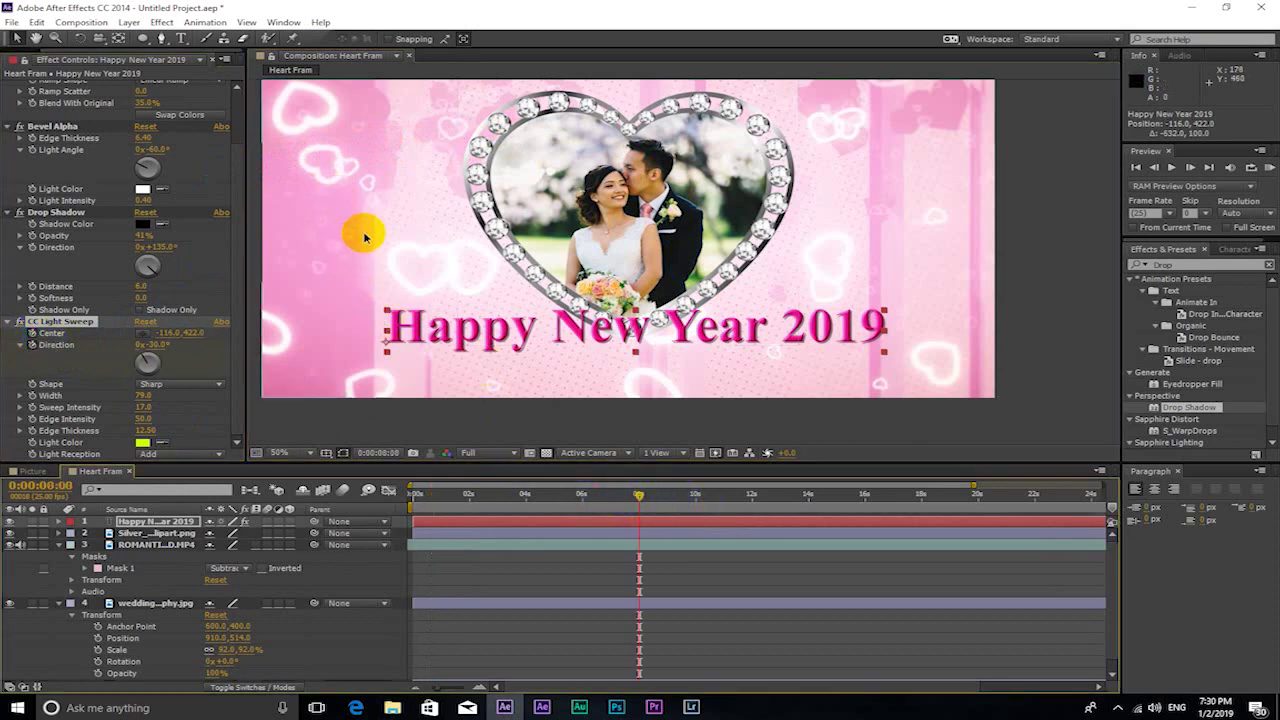
Step: Move the light sweep centre out to the frame's right side, at 1724, 166
key("comma")
key("comma")
key("comma")
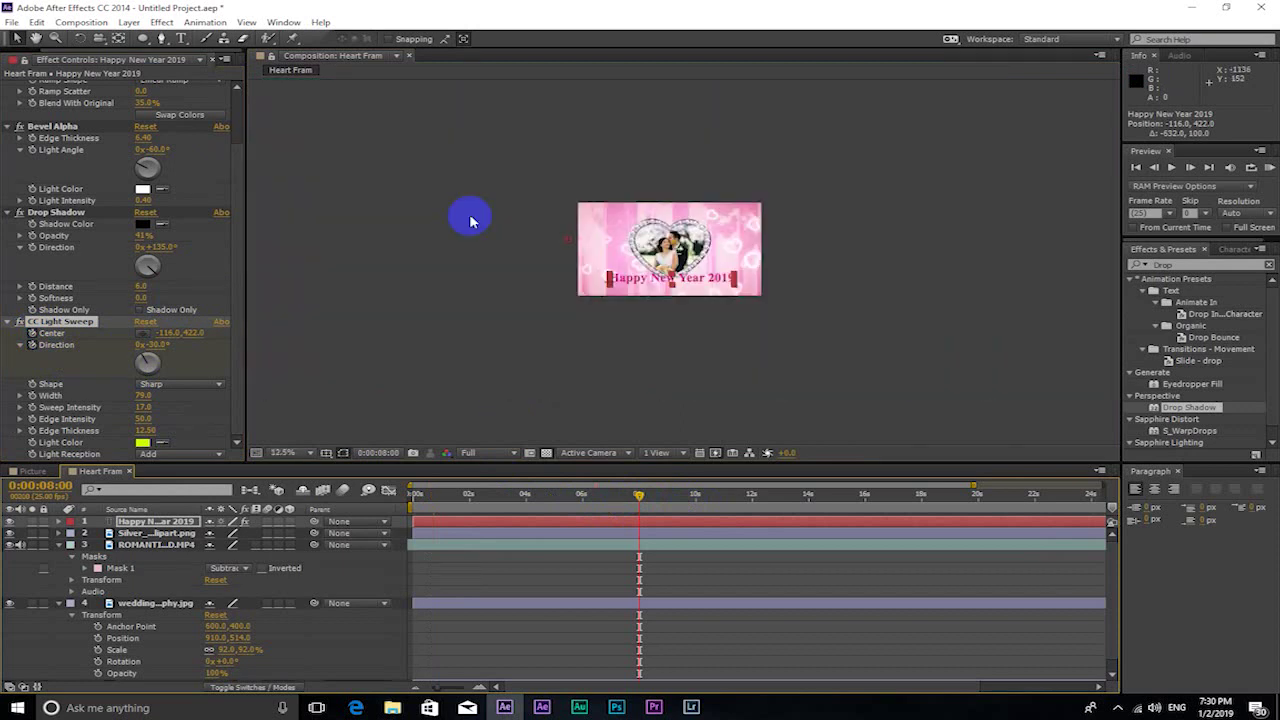
key("period")
left_click_drag(455, 224, 801, 172)
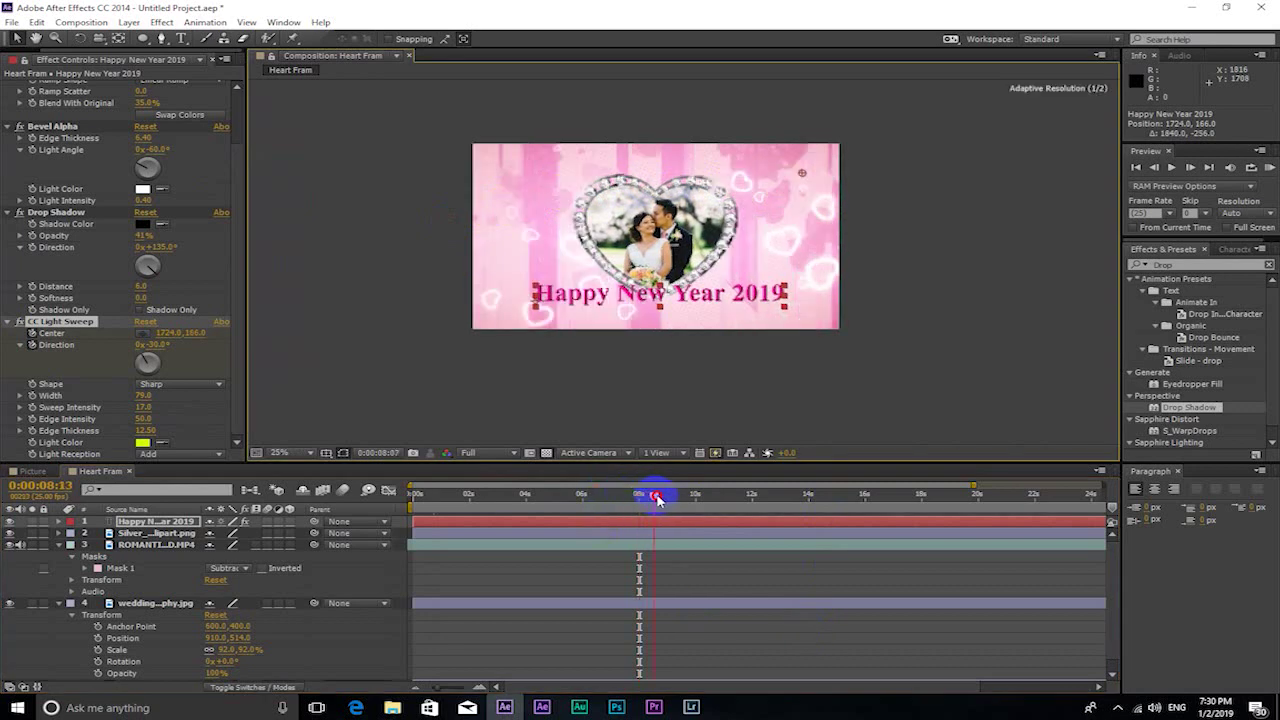
left_click_drag(658, 500, 658, 510)
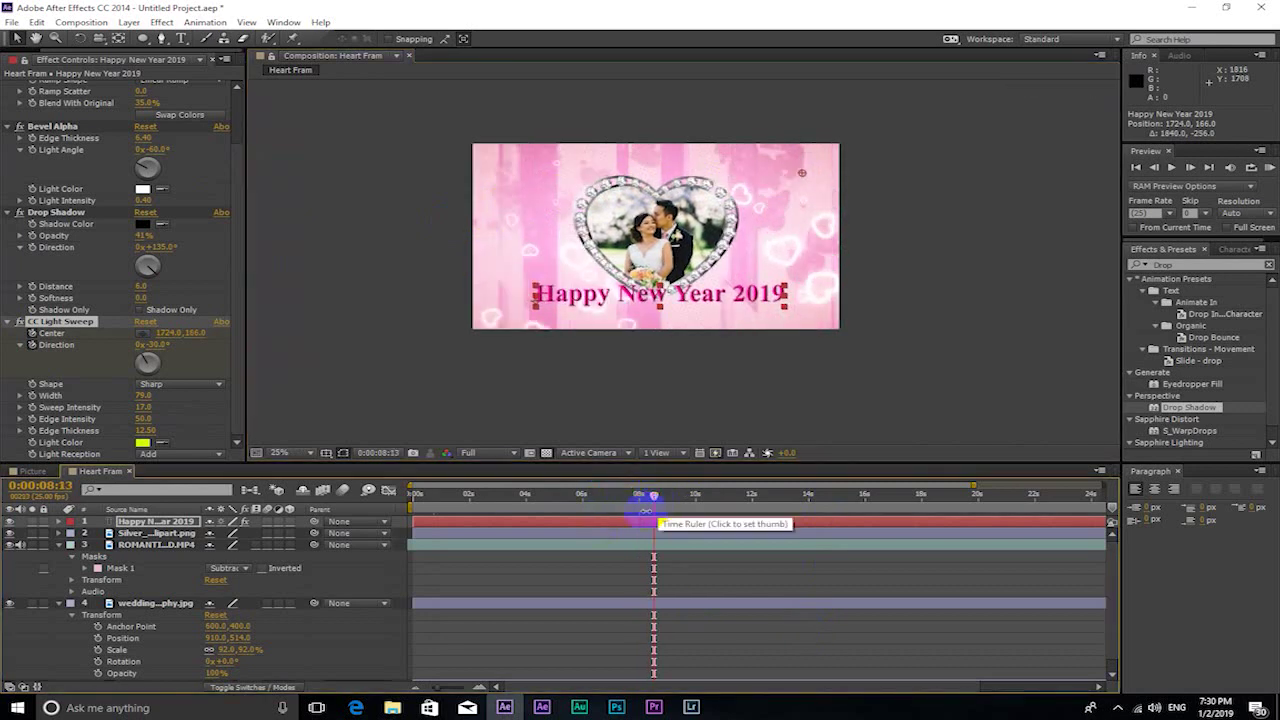
Step: Trim the composition to a work area ending at 0:00:08:13 and preview it from the start
key("n")
right_click(633, 509)
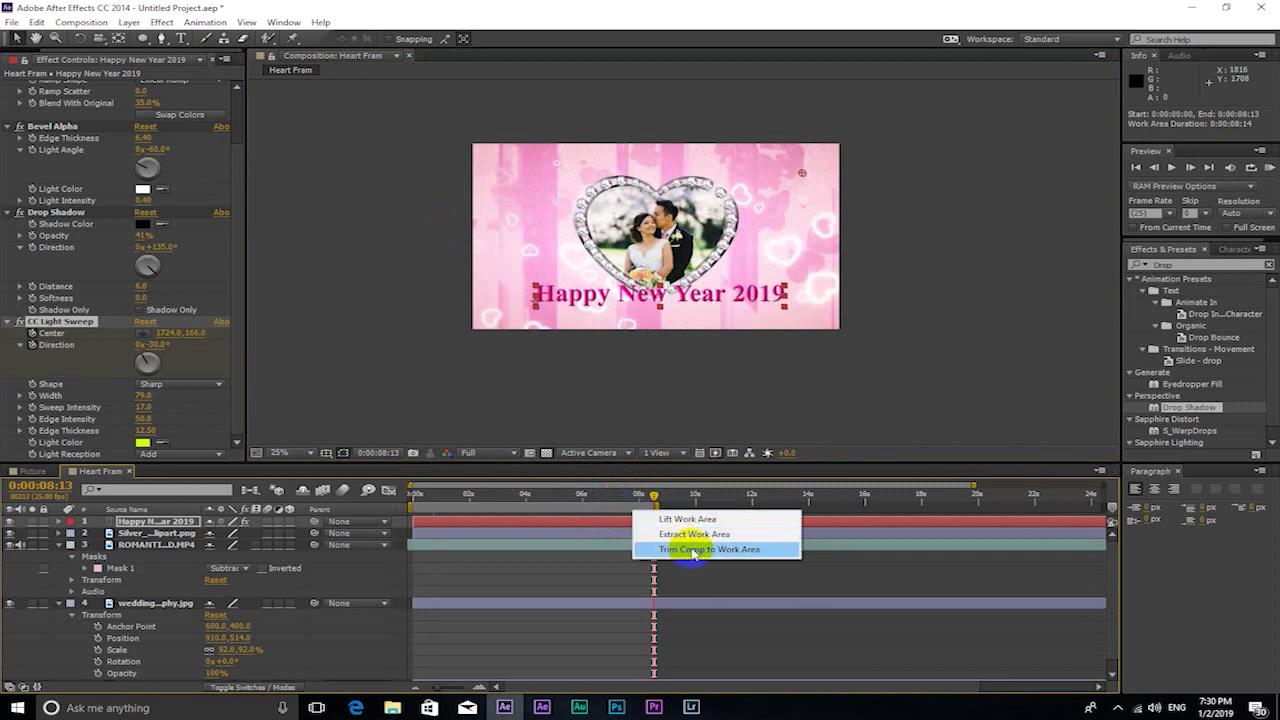
left_click(694, 550)
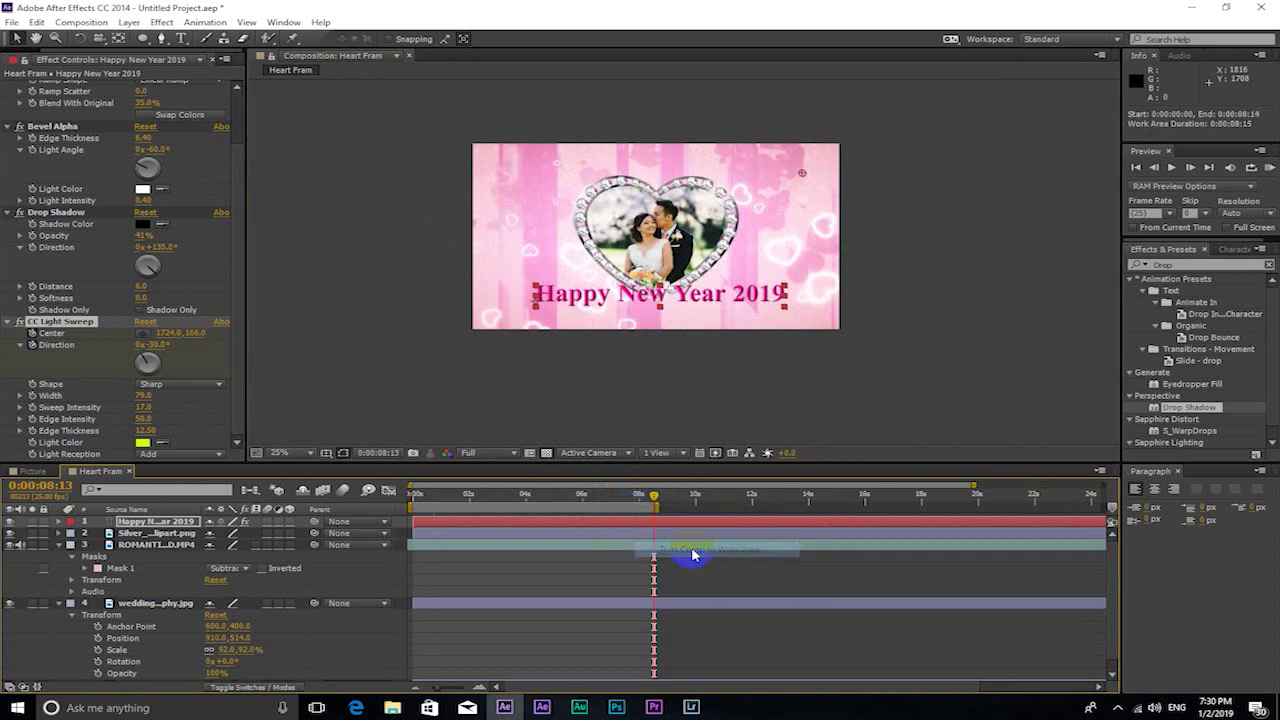
key("period")
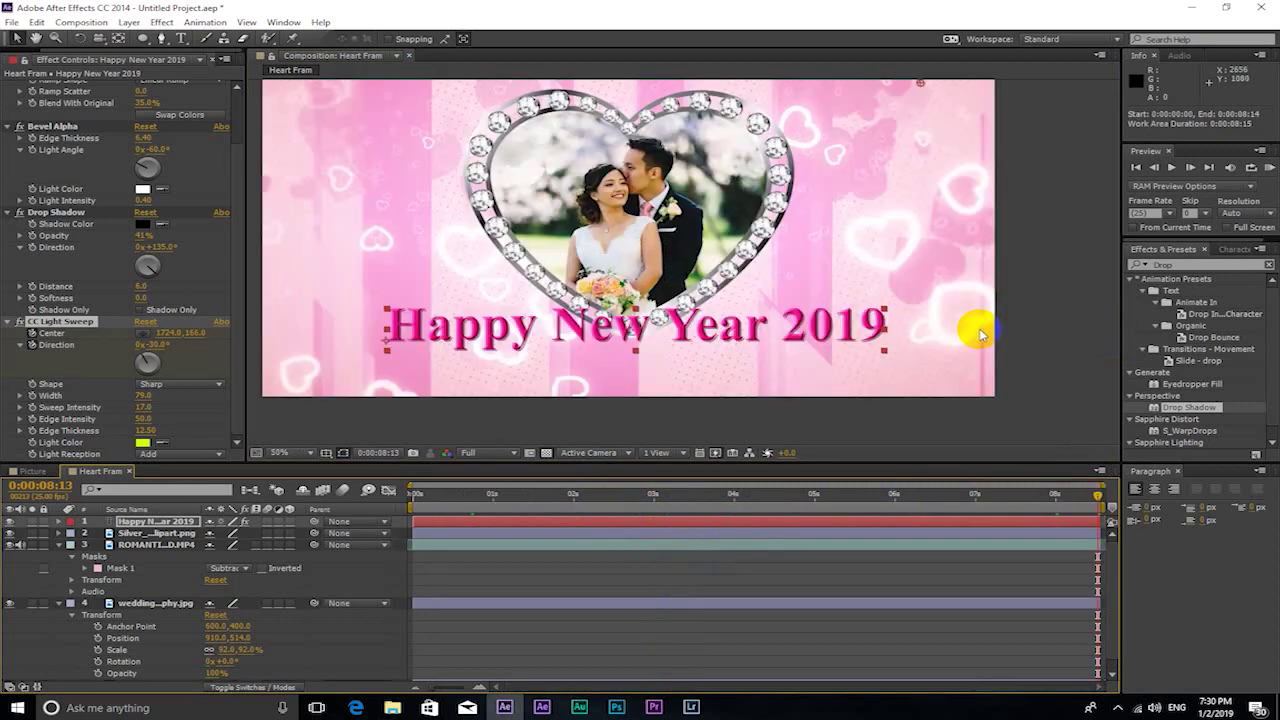
key("KP_0")
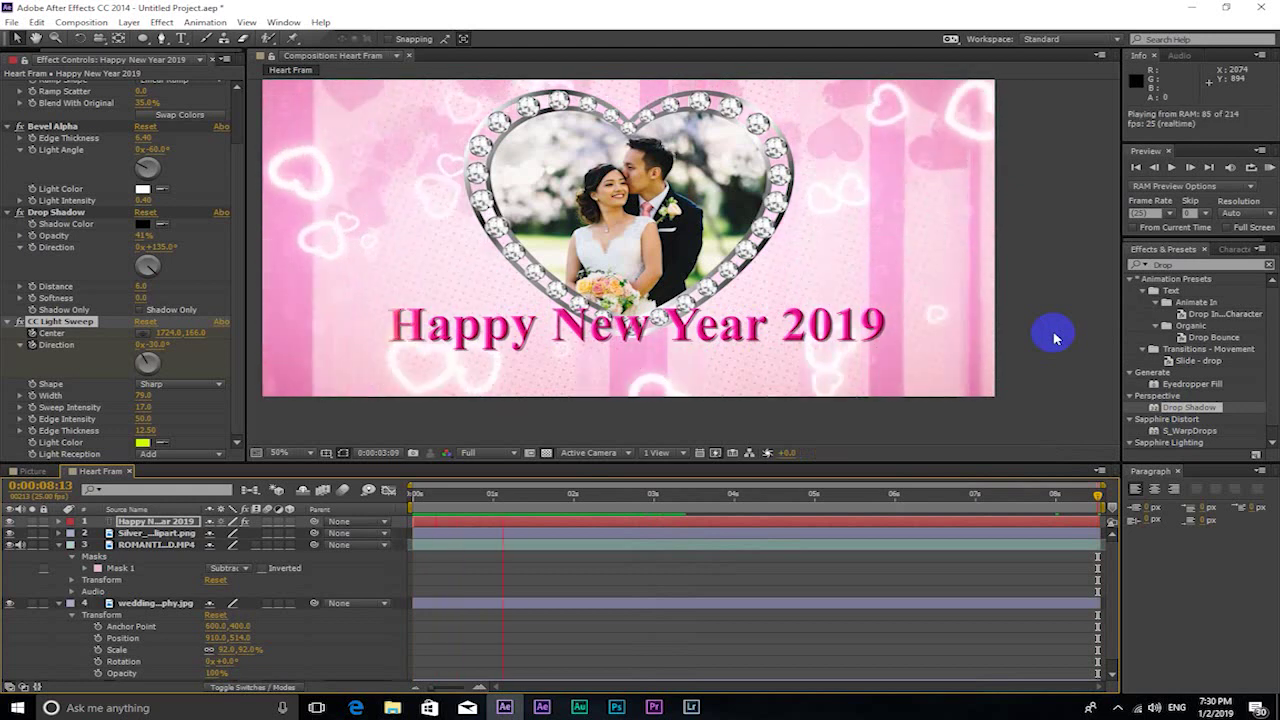
left_click(425, 497)
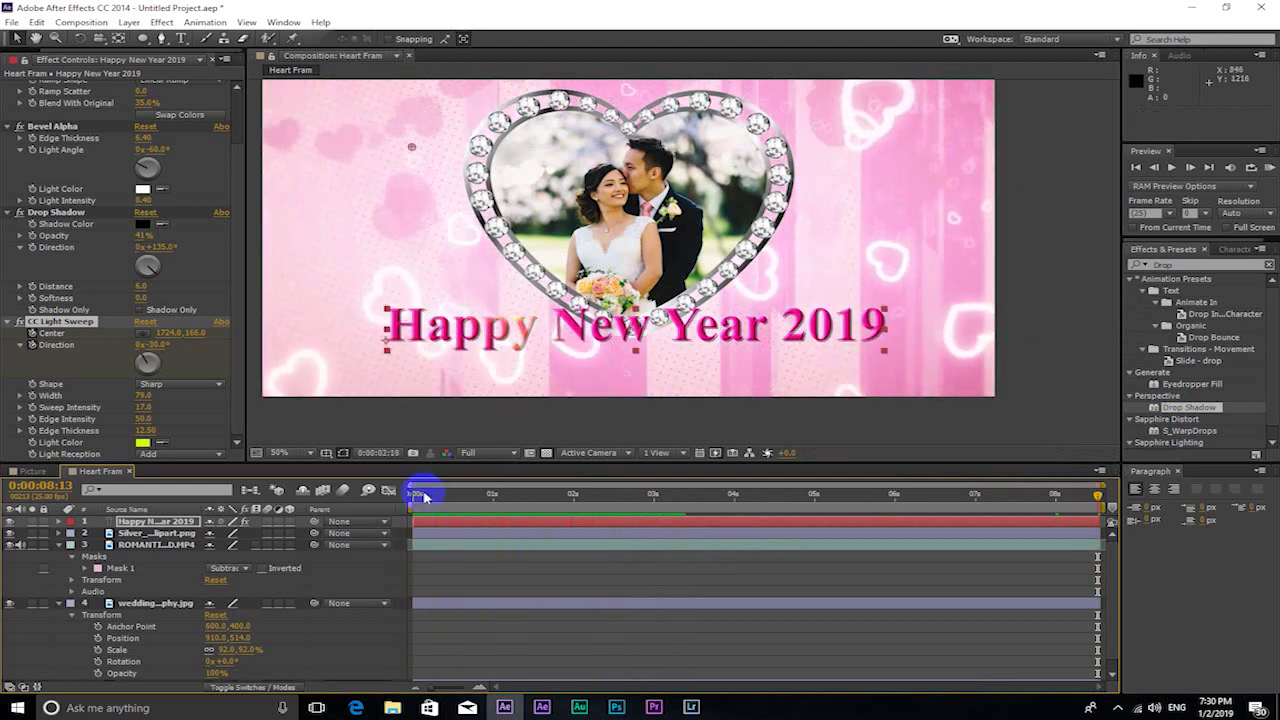
left_click(1157, 262)
right_click(1156, 254)
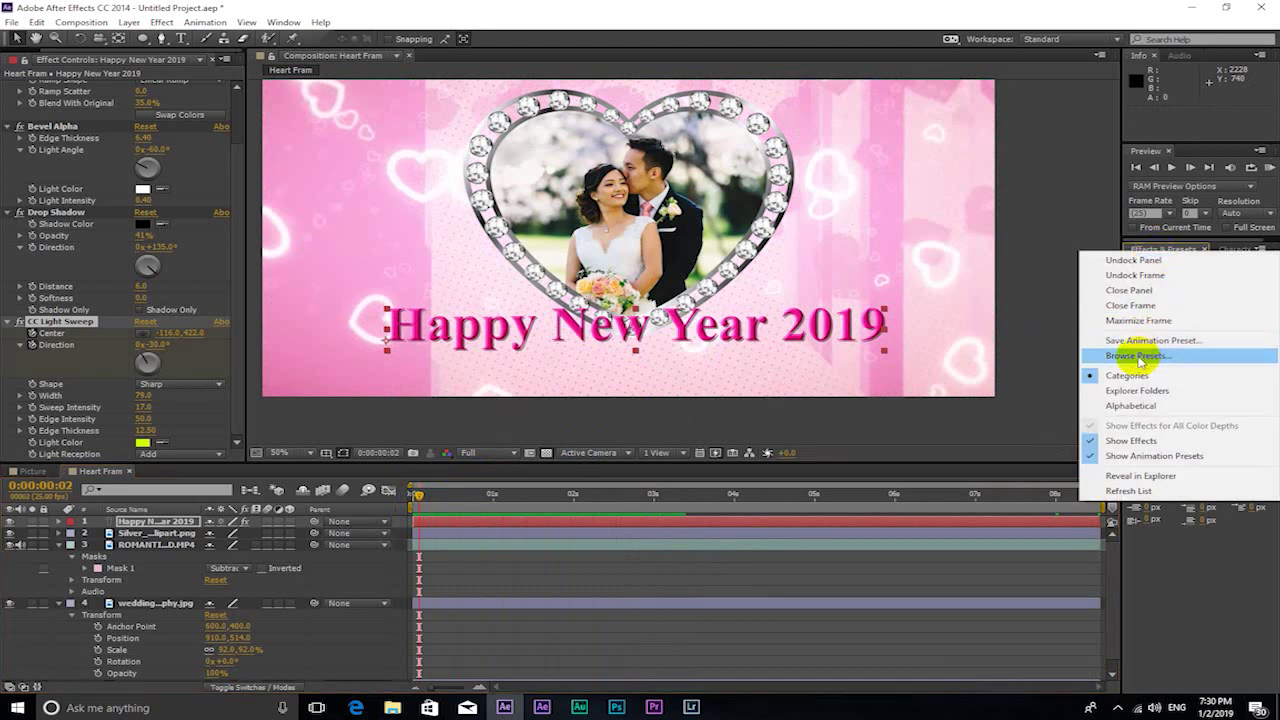
left_click(1138, 357)
left_click(771, 449)
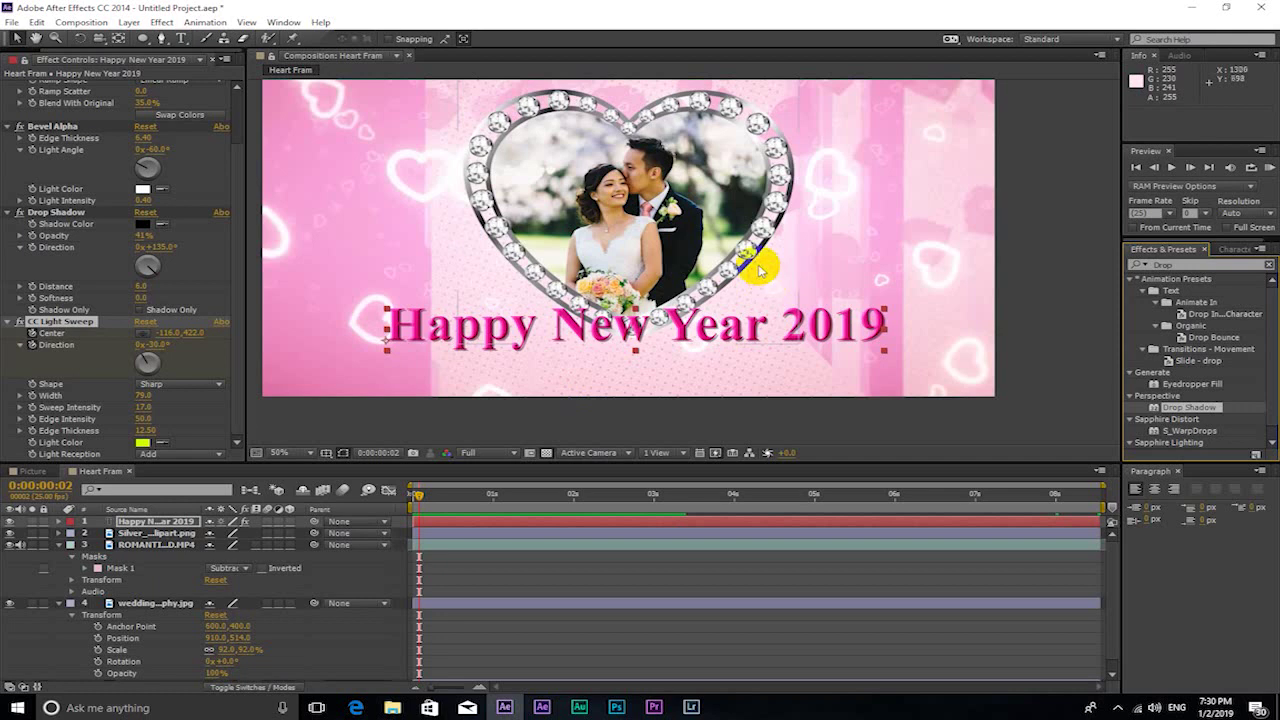
Step: Draw a rectangle mask around the Happy New Year 2019 title on its text layer
left_click_drag(152, 42, 200, 48)
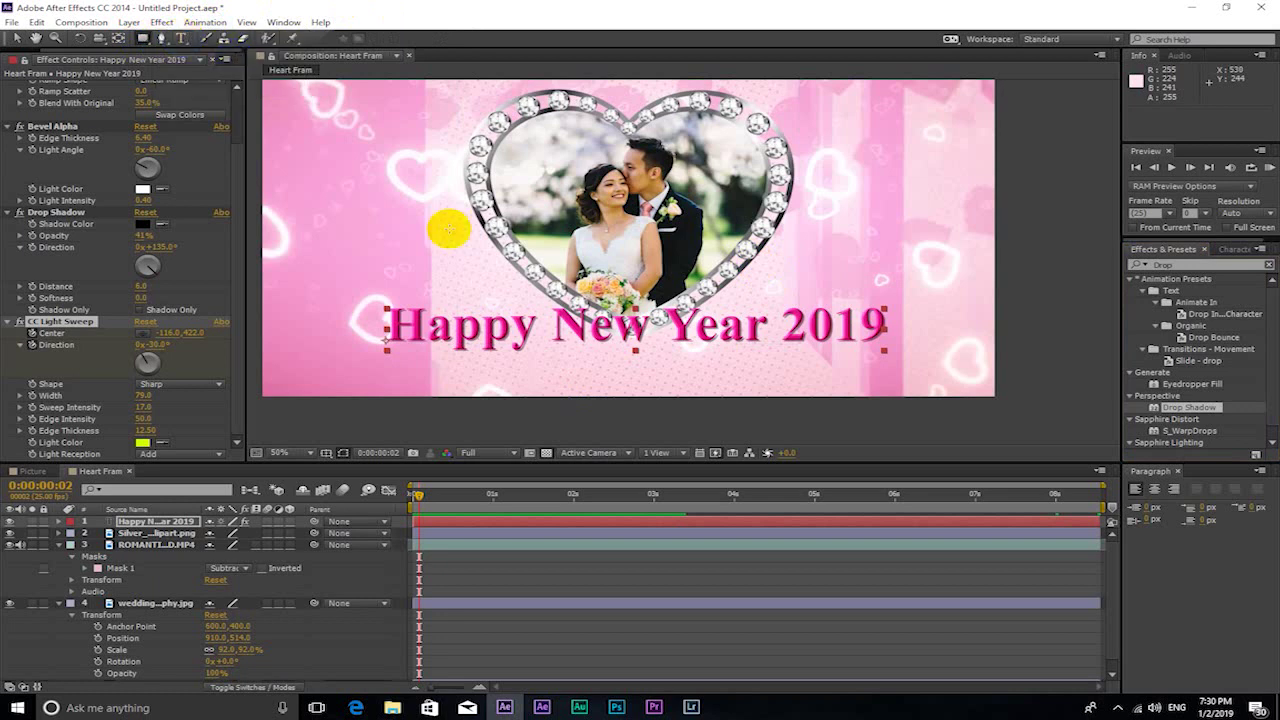
left_click(455, 521)
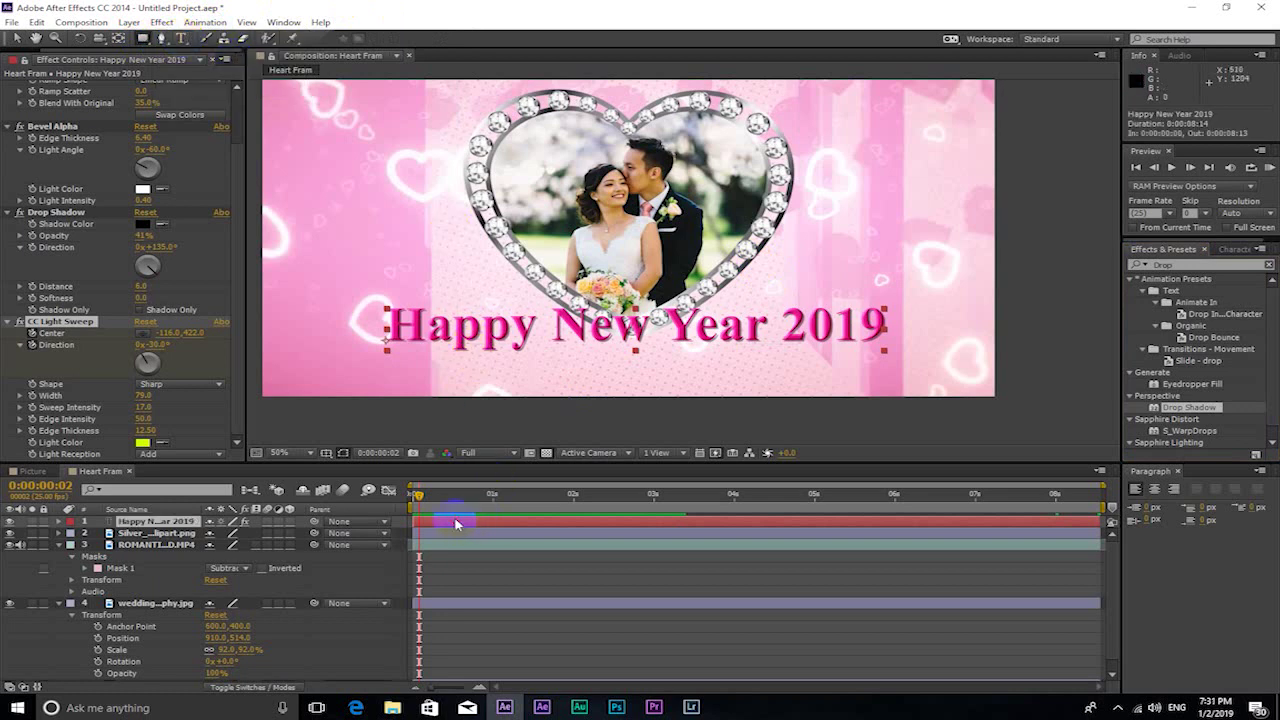
left_click(450, 507)
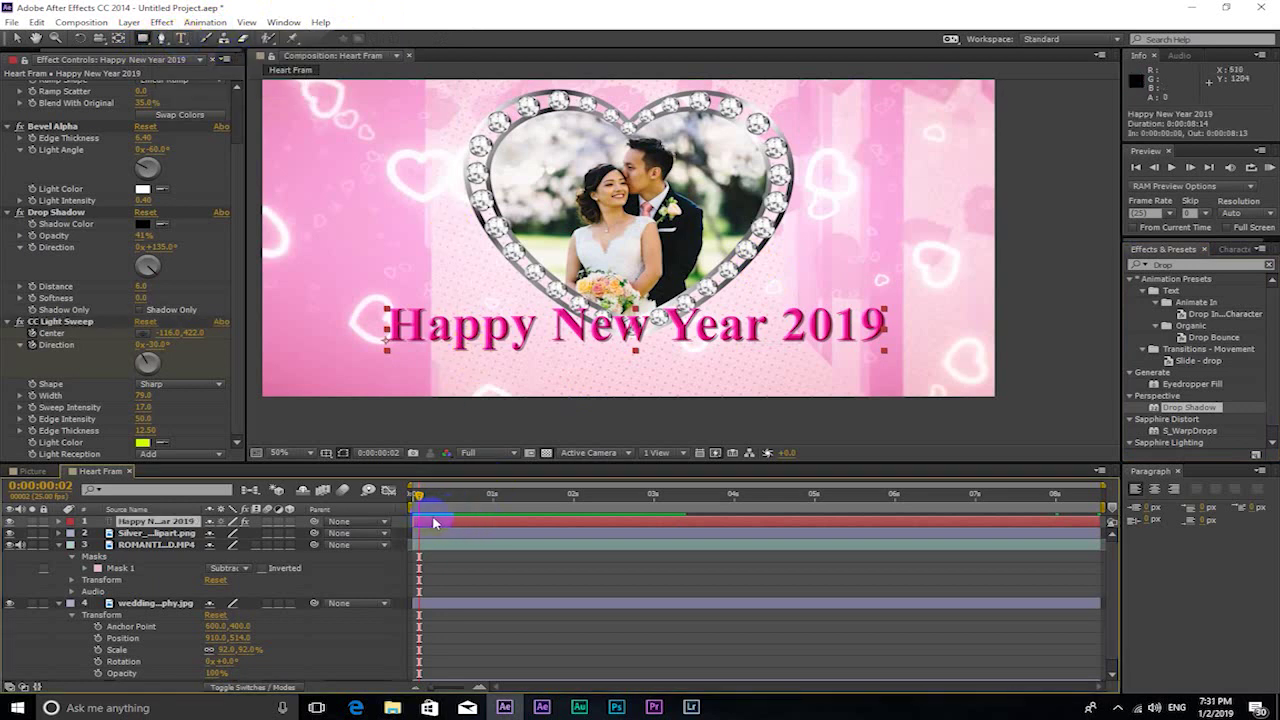
left_click(52, 518)
mouse_move(337, 277)
left_mouse_down()
mouse_move(860, 369)
mouse_move(931, 369)
left_mouse_up()
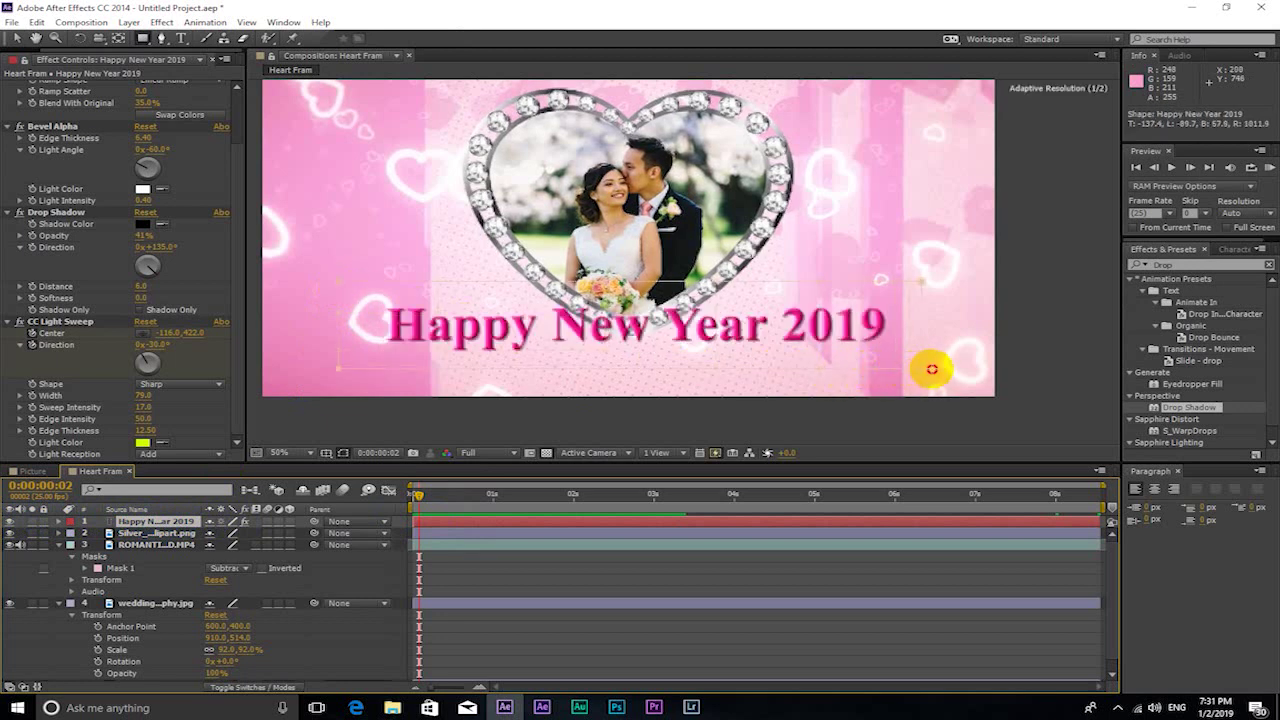
Step: At 0:00:00:20, set keyframes for Mask 1's path, feather, opacity and expansion
left_click(472, 494)
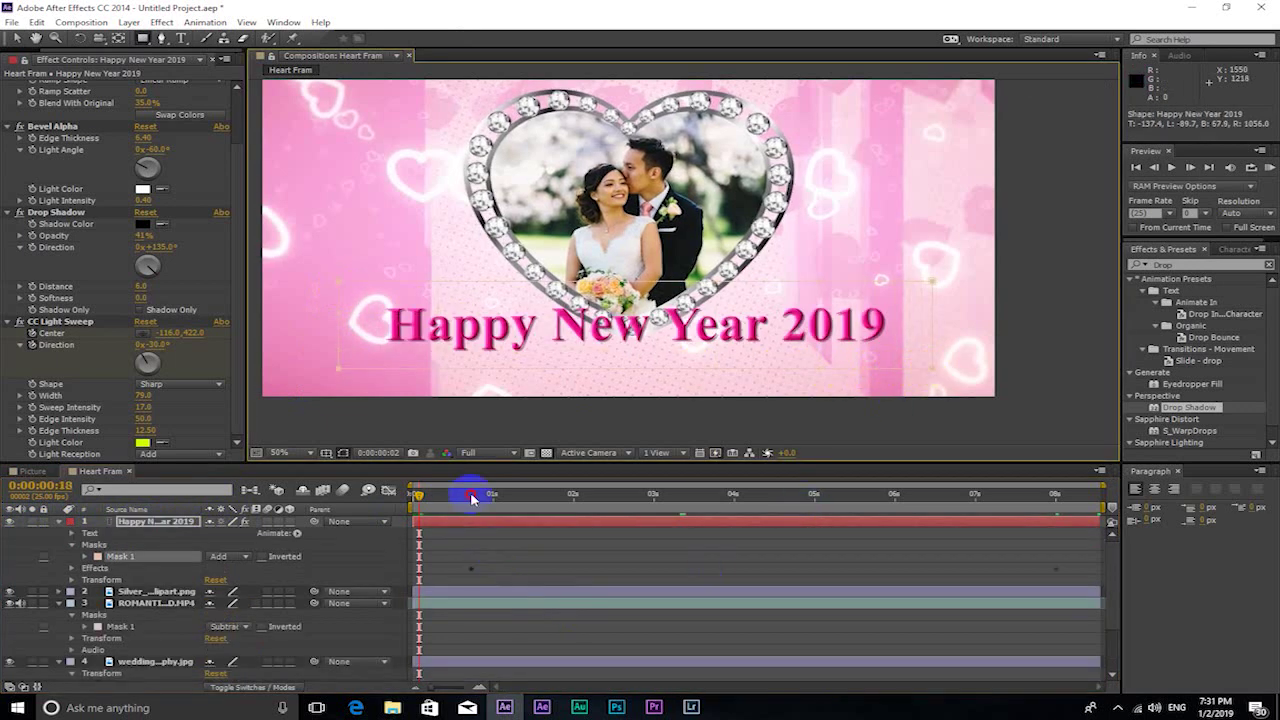
left_click_drag(474, 497, 479, 499)
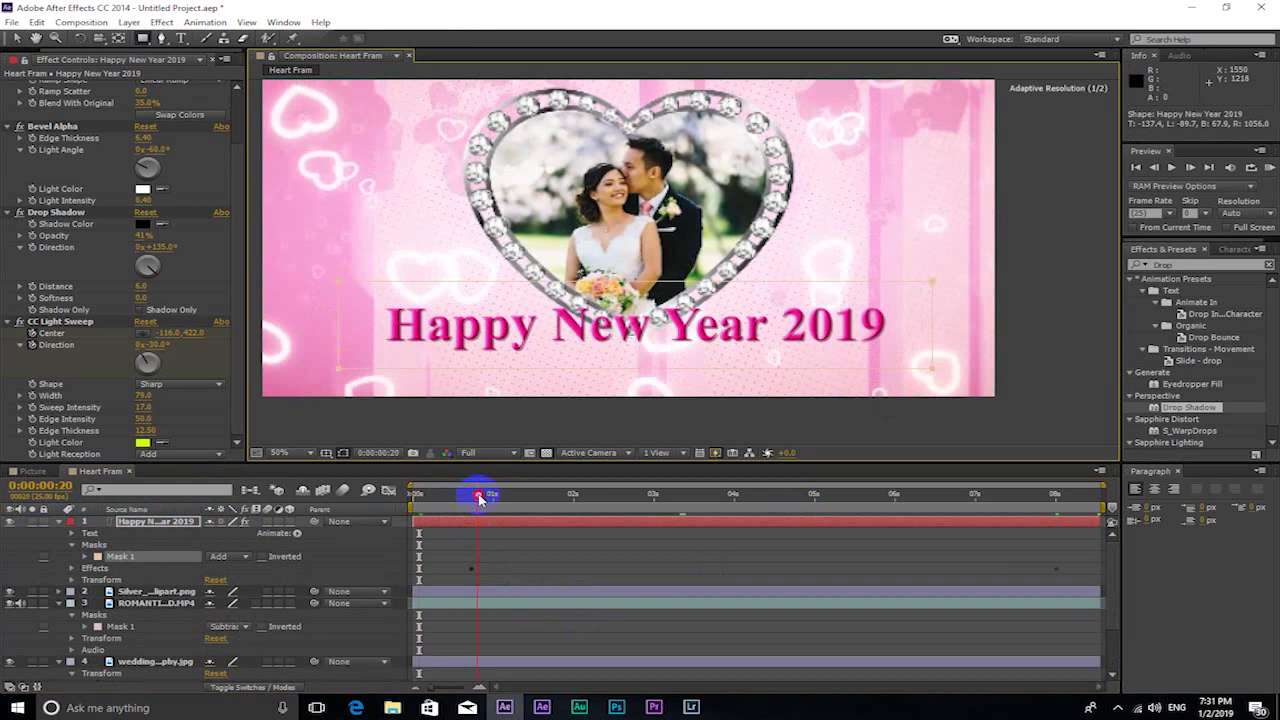
left_click(88, 561)
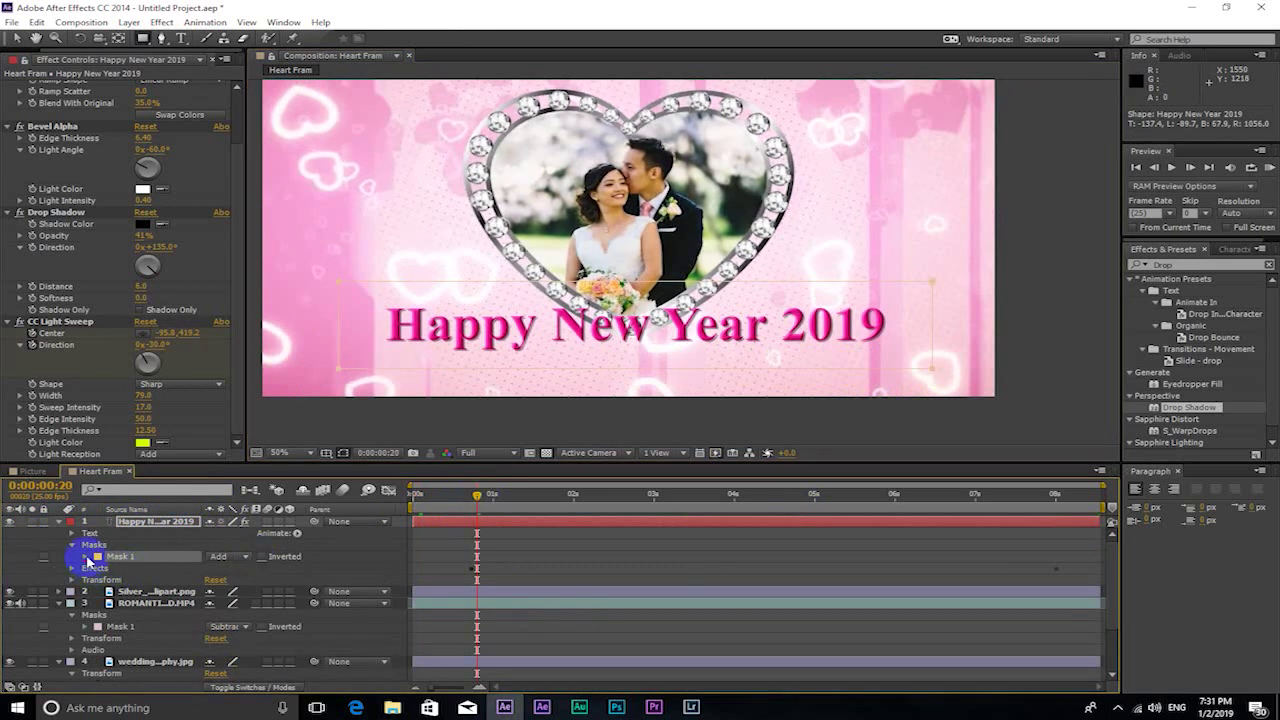
left_click(86, 557)
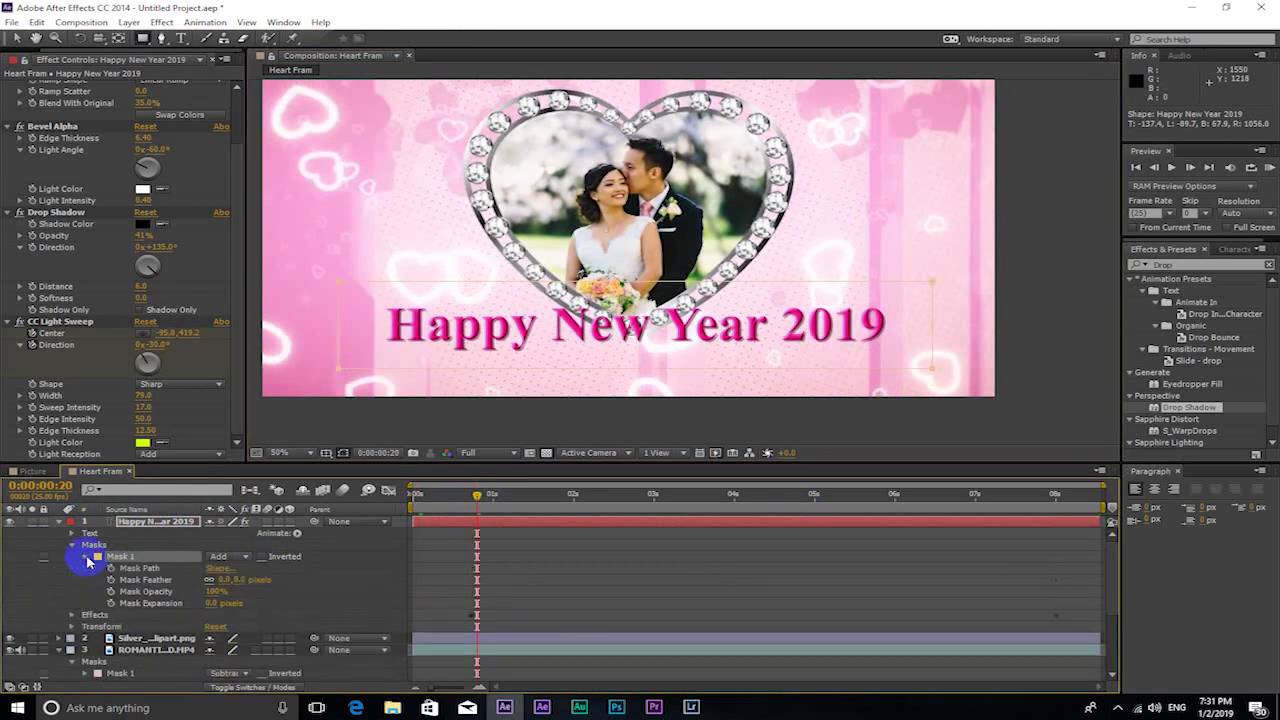
left_click(110, 603)
left_click(110, 591)
left_click(110, 579)
left_click(110, 567)
Step: At the first frame, squeeze the mask's right edge left so the title is hidden
left_click(414, 493)
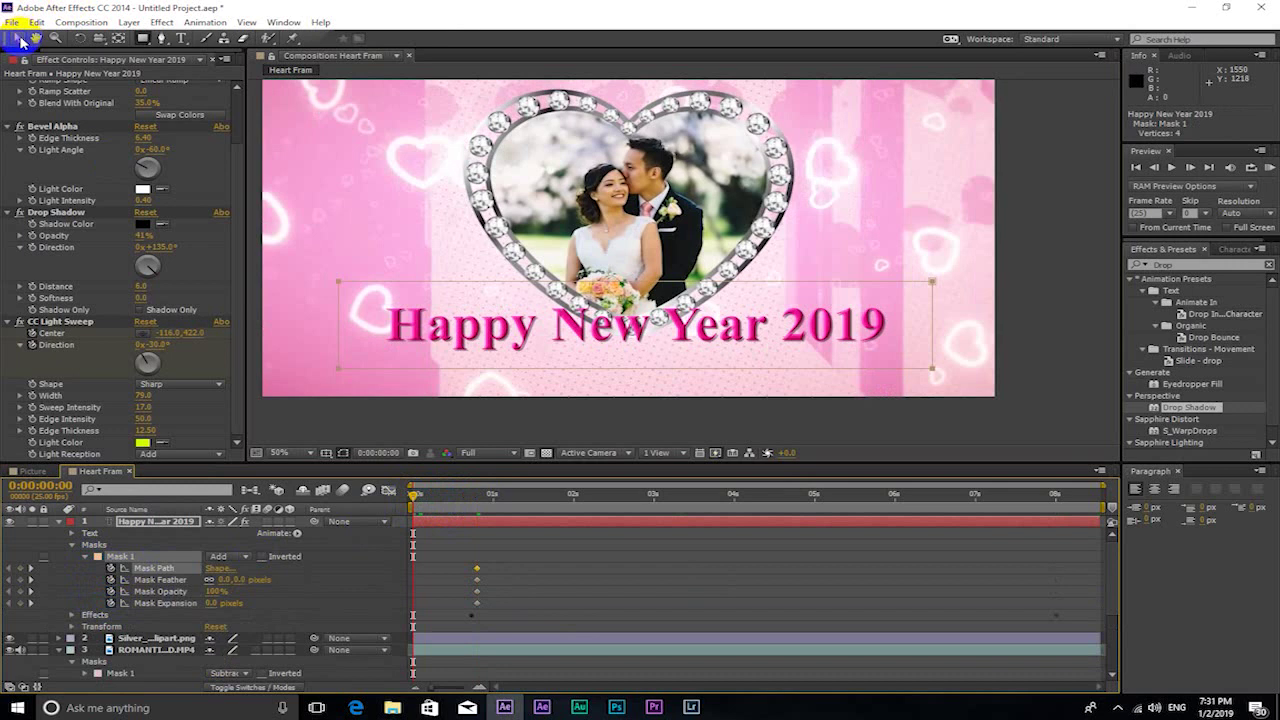
left_click(18, 39)
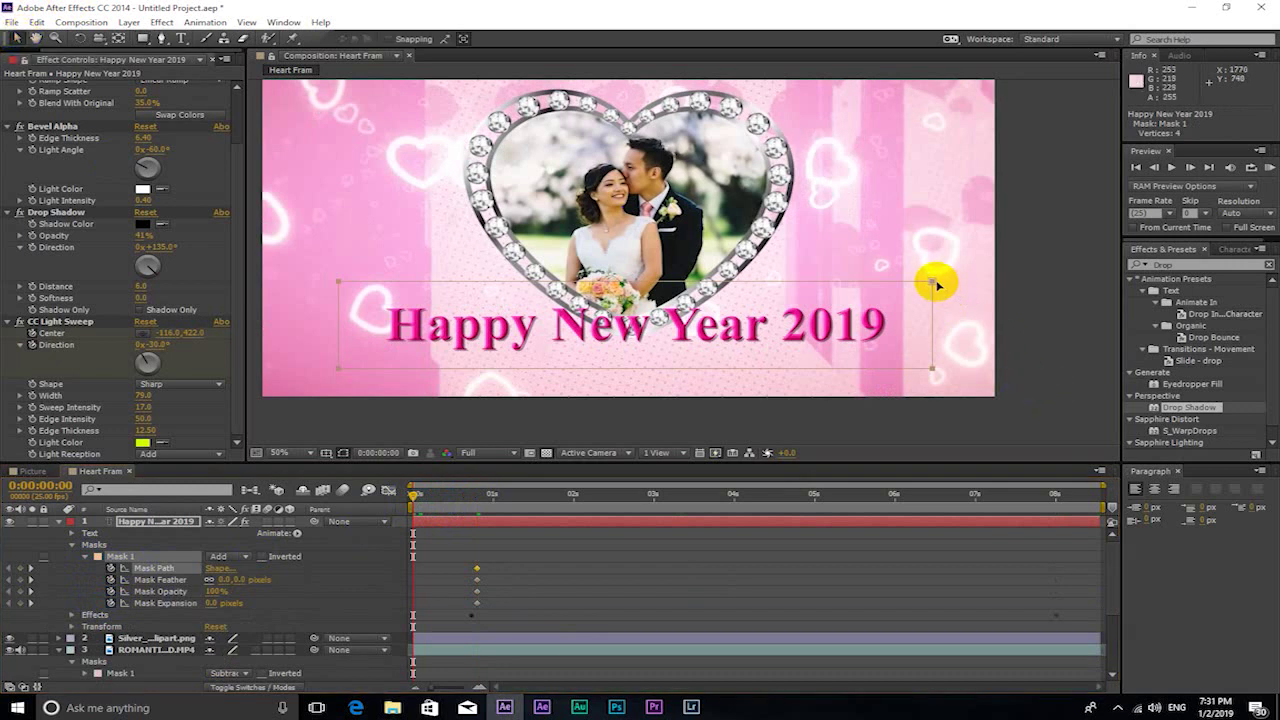
double_click(930, 282)
left_click_drag(933, 323, 384, 338)
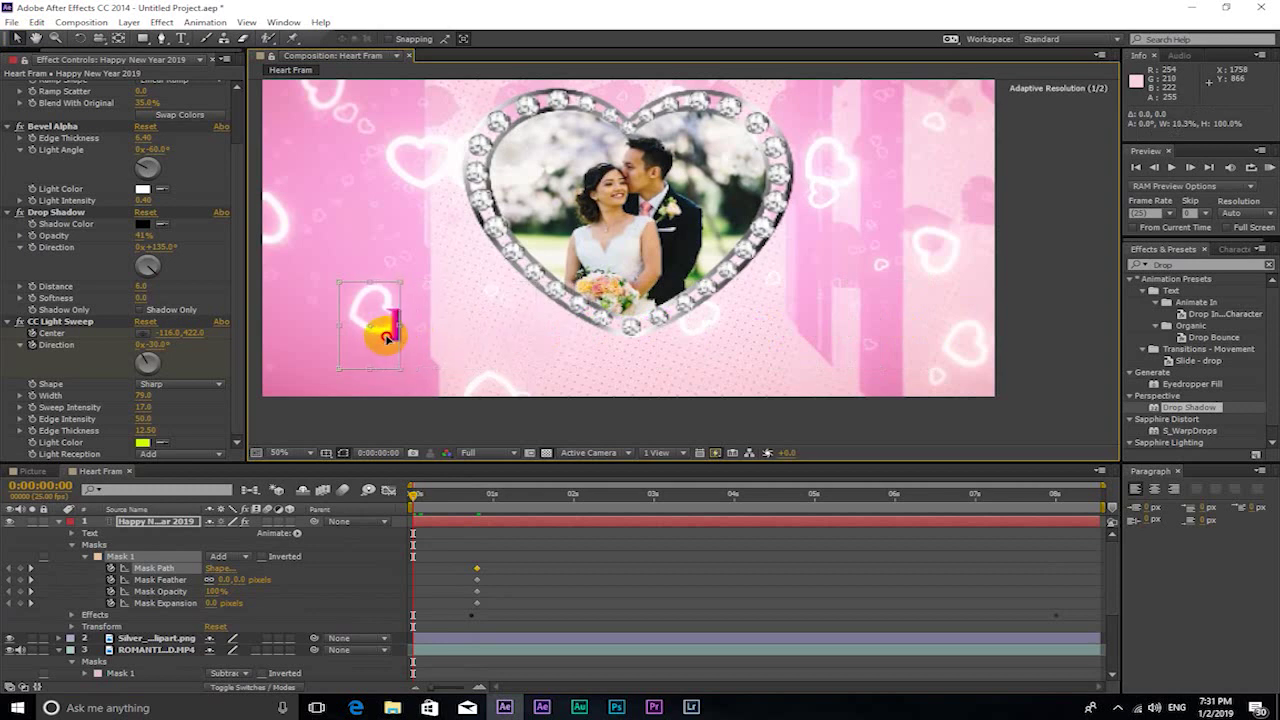
key("space")
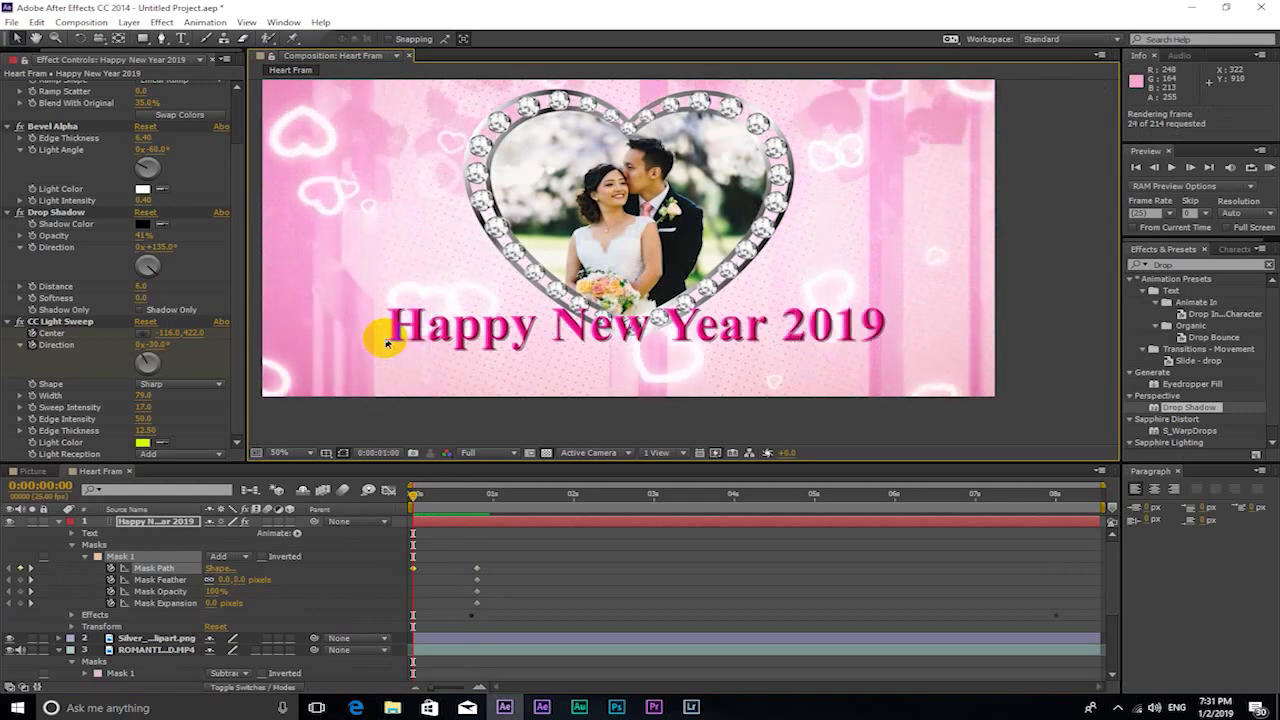
scroll(712, 228, "down", 2)
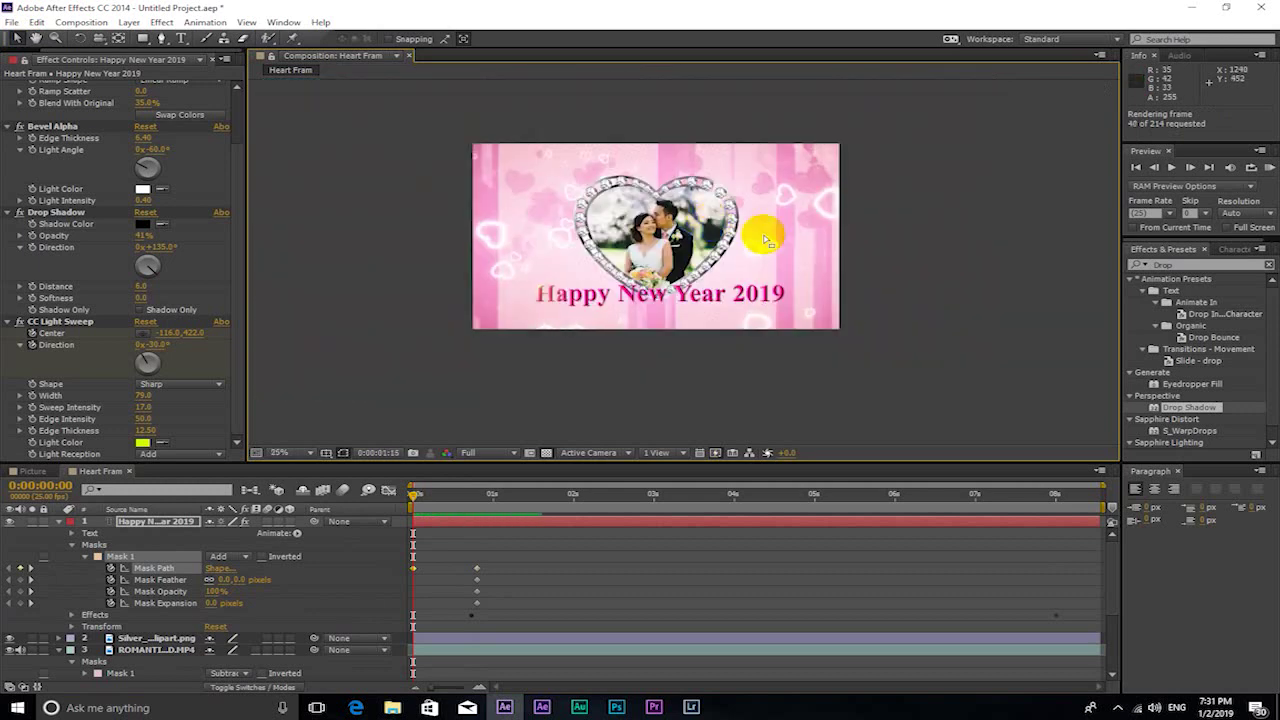
left_click(310, 454)
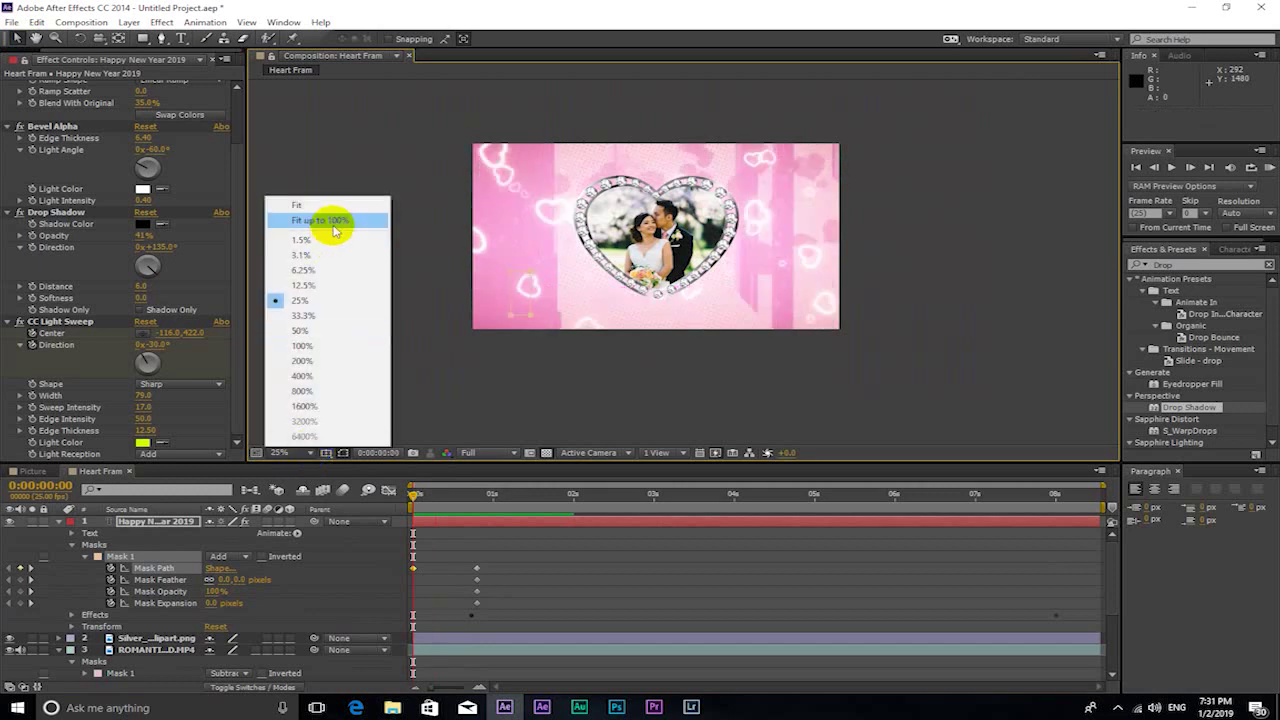
left_click(336, 221)
key("KP_0")
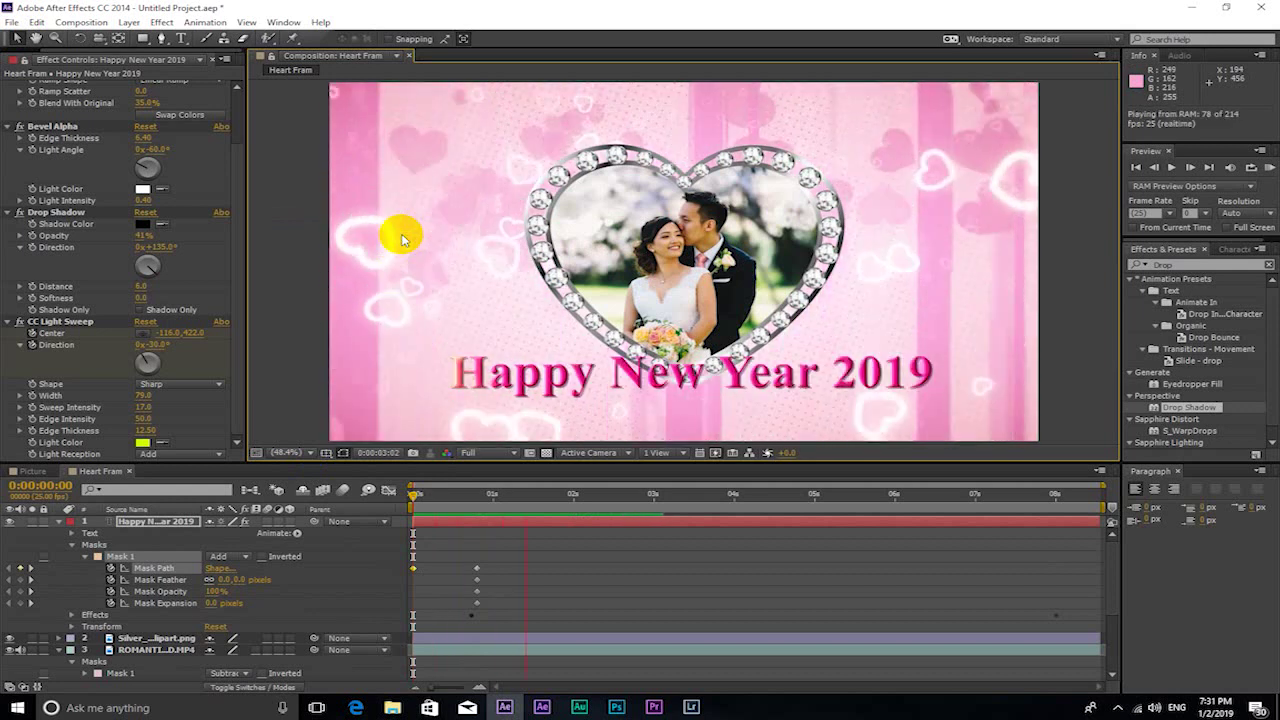
key("space")
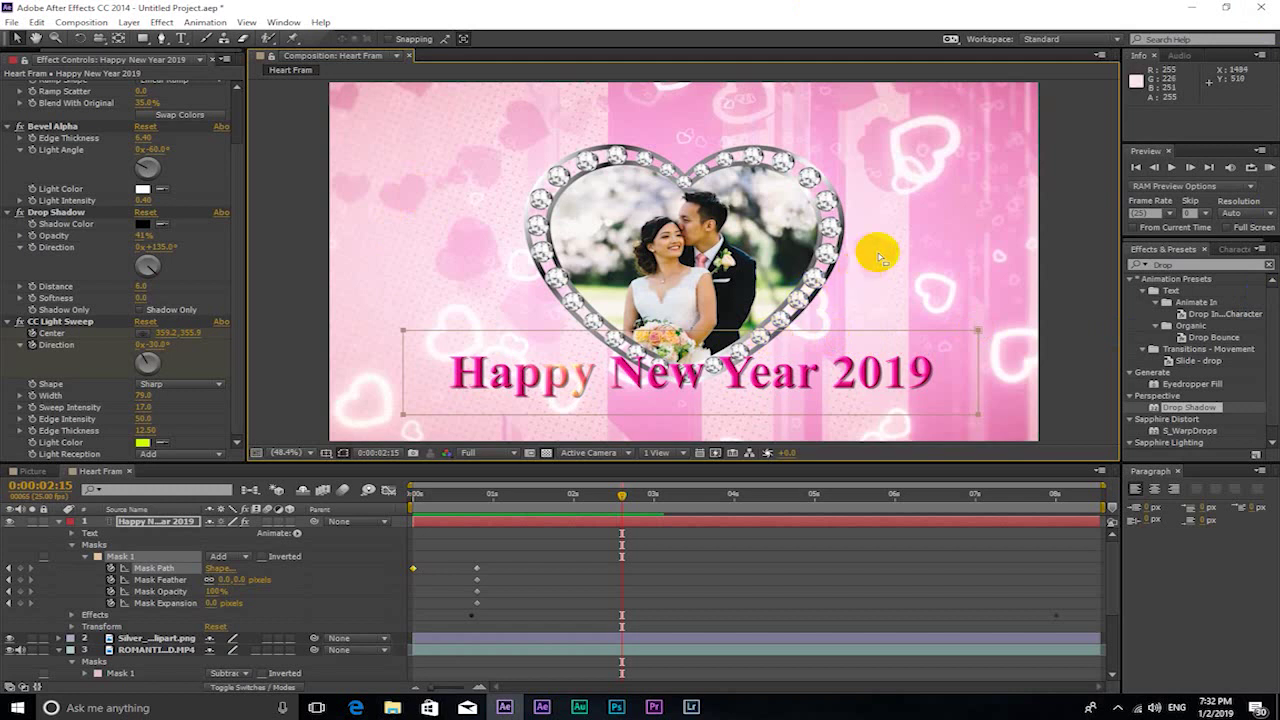
key("comma")
key("comma")
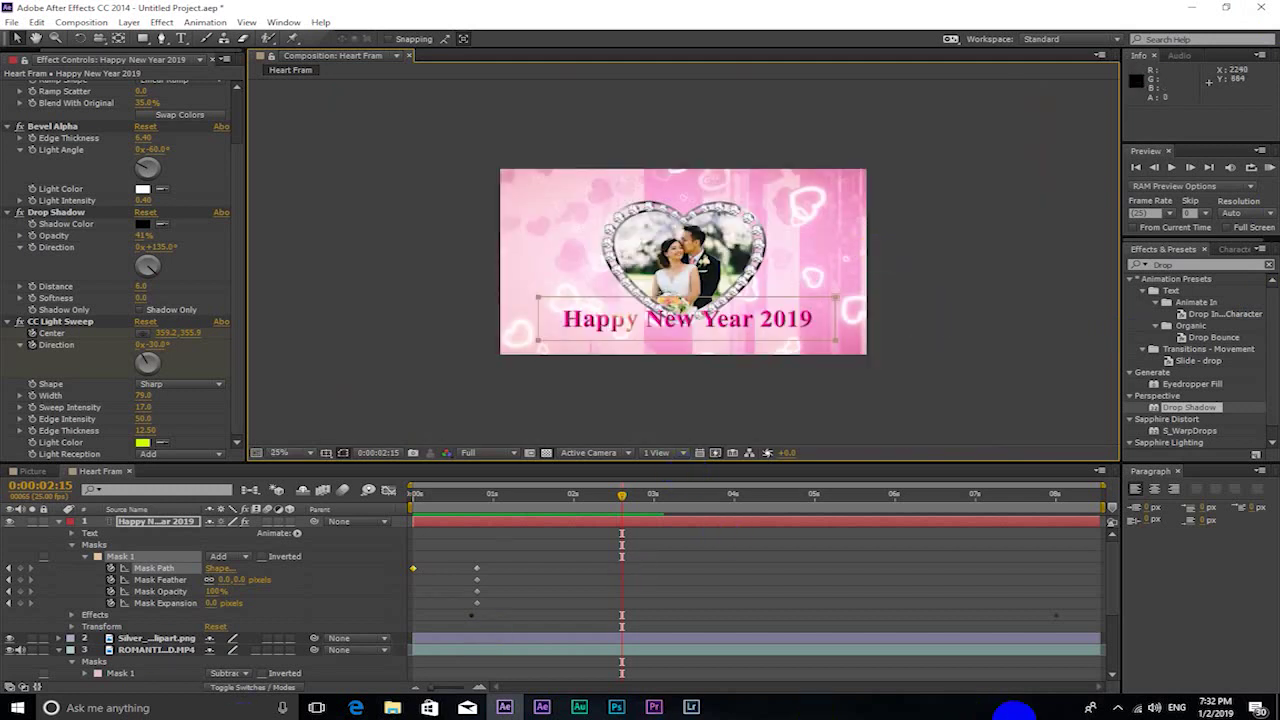
left_click(1118, 708)
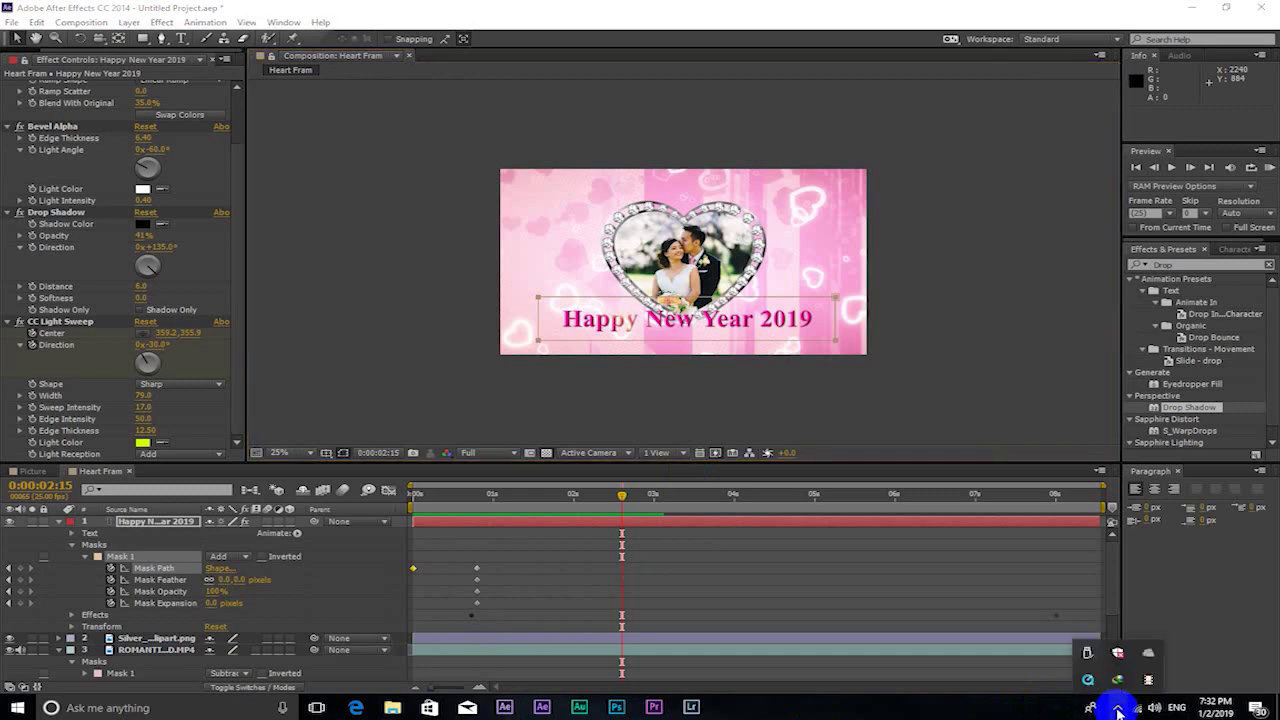